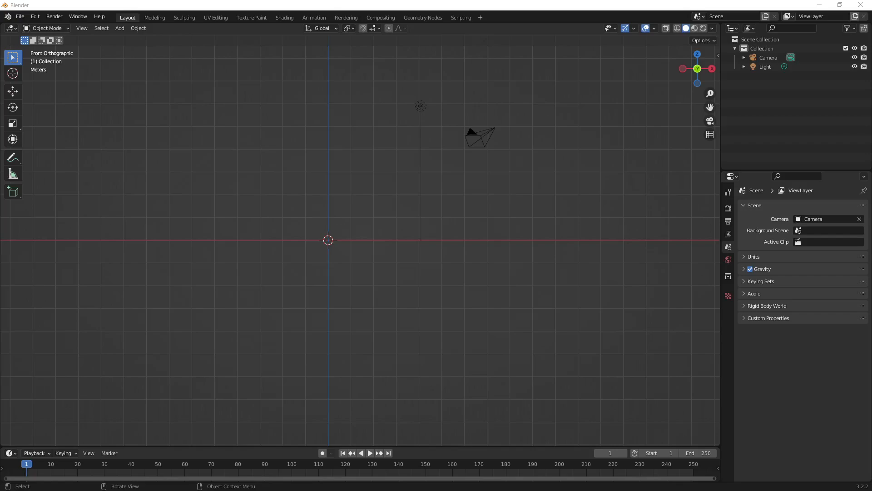
- Bring lego blueprints.jpg from the source image folder into the front view as a reference image
left_click_drag(0, 61, 103, 72)
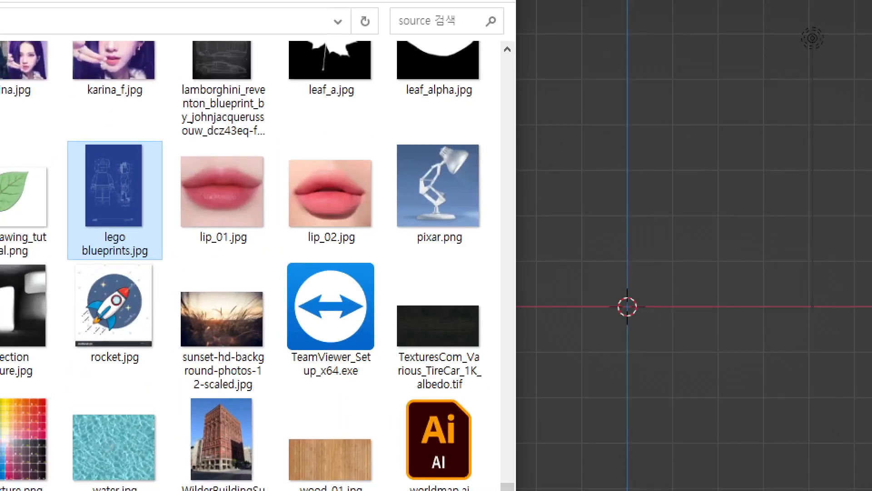
mouse_move(42, 159)
left_mouse_down()
mouse_move(89, 216)
mouse_move(214, 163)
left_mouse_up()
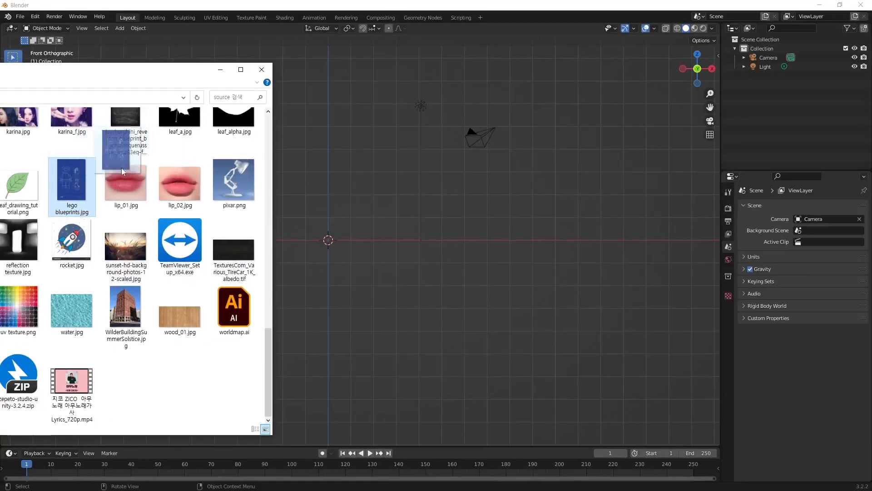
left_click_drag(121, 167, 352, 229)
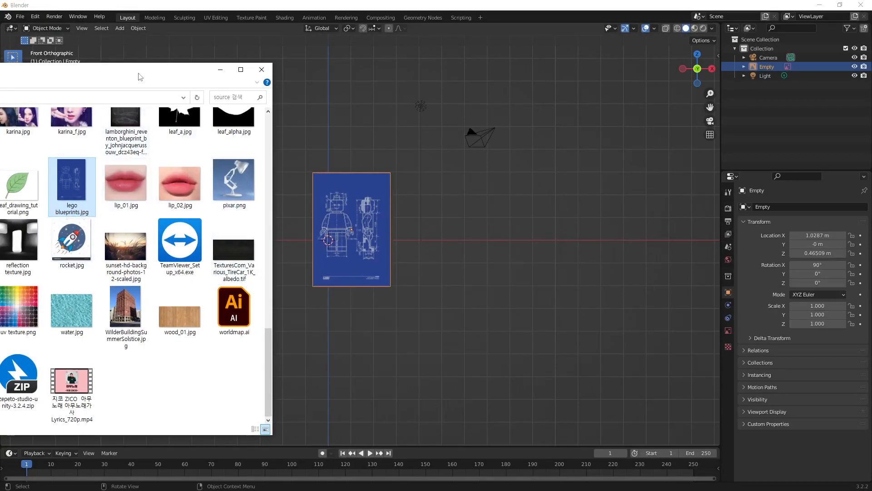
left_click_drag(139, 73, 0, 67)
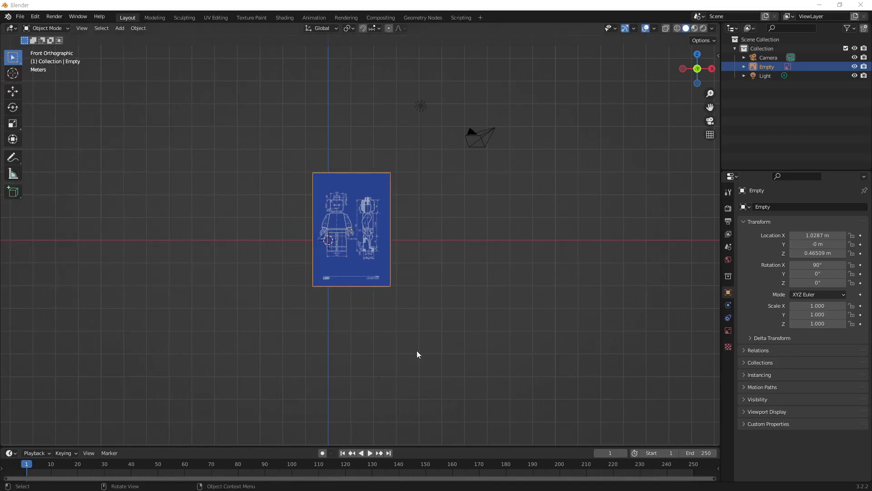
- Examine where the blueprint's origin point sits relative to the centre line of the front-view figure
scroll(368, 231, "up", 1)
scroll(368, 231, "up", 3)
scroll(368, 231, "down", 3)
scroll(316, 211, "up", 6)
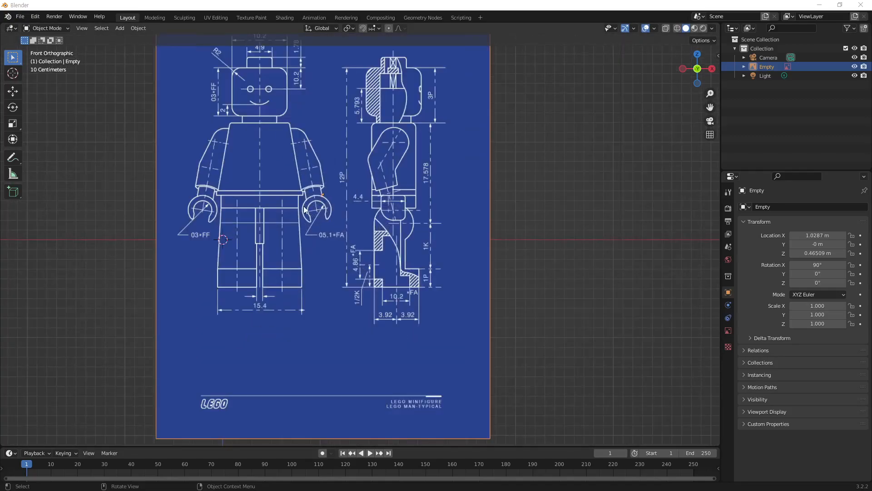
scroll(303, 205, "up", 2)
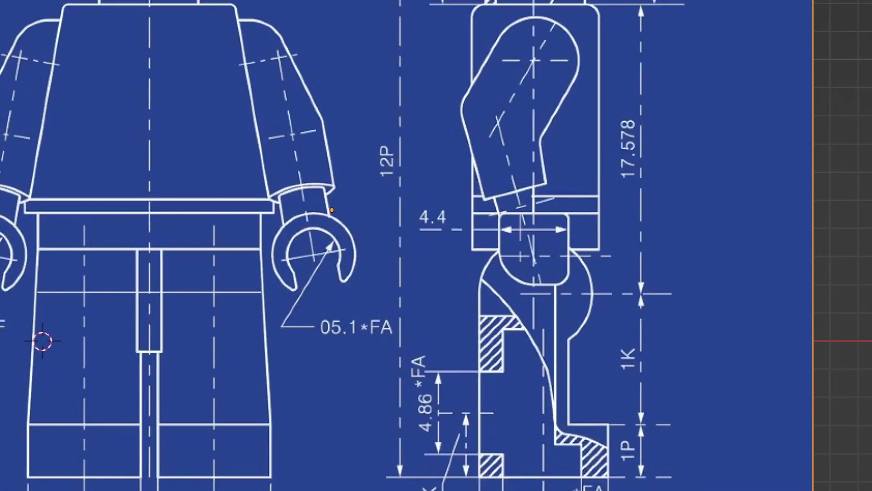
left_click_drag(333, 206, 343, 218, "ctrl")
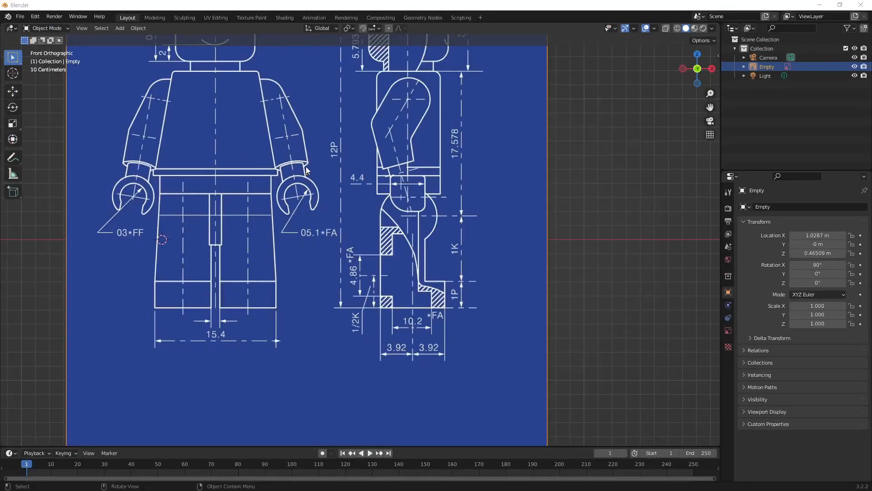
key("g")
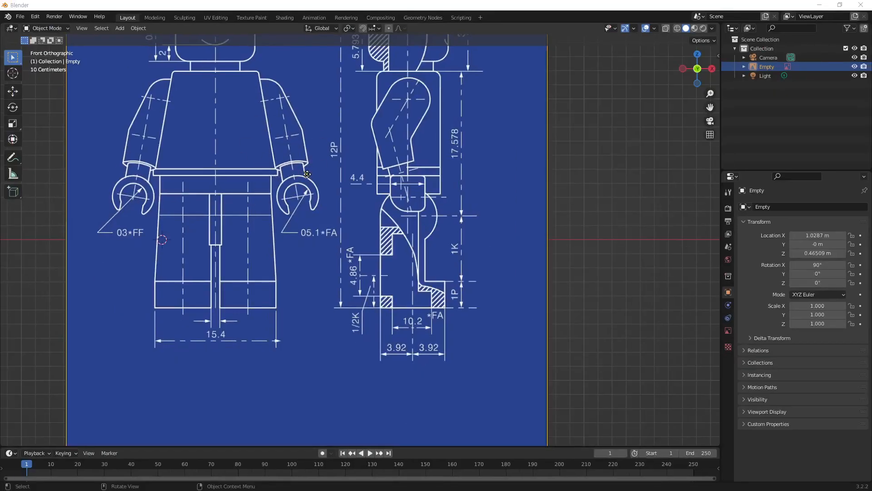
middle_click_drag(272, 143, 256, 119)
scroll(310, 119, "down", 6)
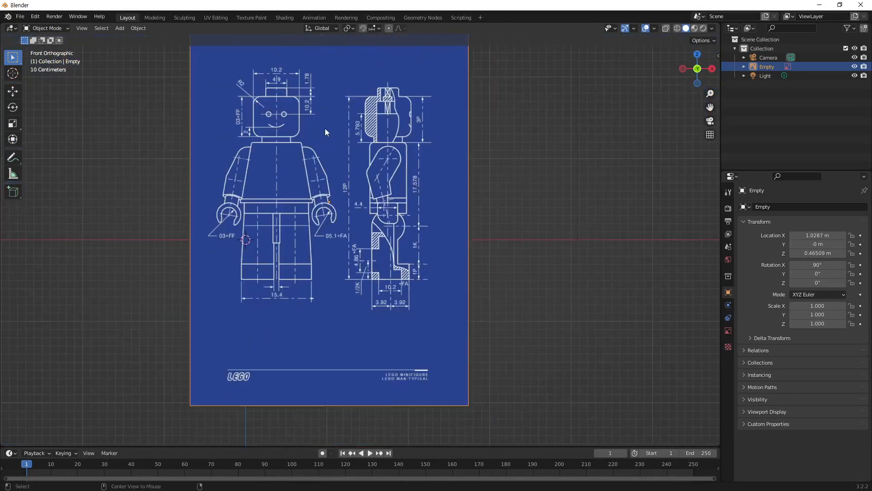
middle_click_drag(337, 141, 325, 193, "shift")
scroll(324, 192, "up", 1)
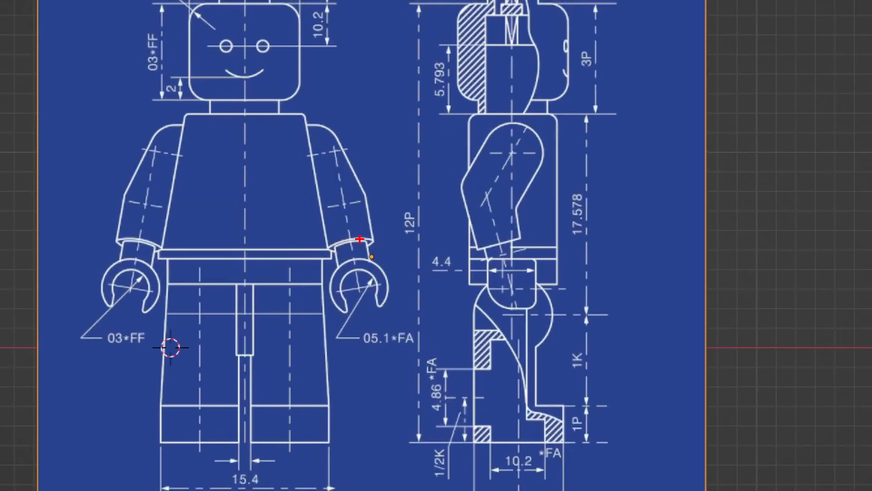
left_click_drag(360, 238, 387, 278, "ctrl")
left_click_drag(250, 218, 360, 258, "ctrl+shift")
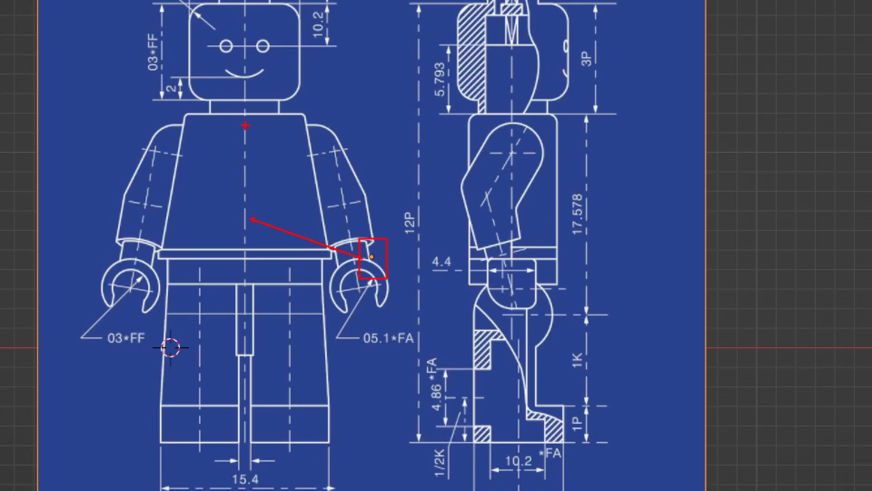
left_click_drag(244, 126, 244, 440, "shift")
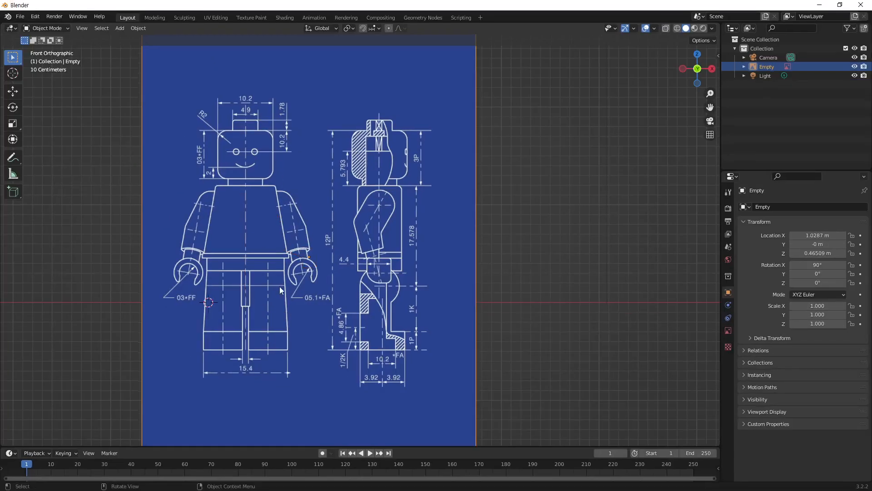
- Shift the blueprint image's offset so its origin lies on the front figure's centre line at the belt, then deselect it
scroll(348, 260, "up", 8)
key("KP_1")
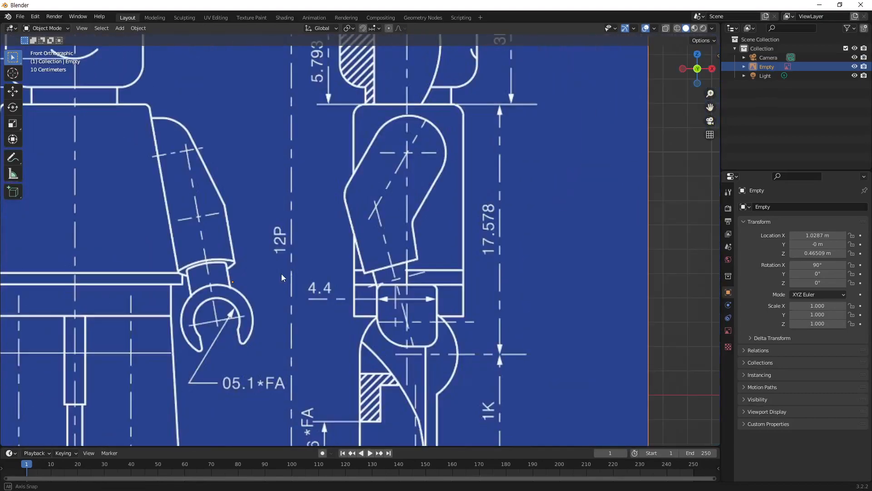
scroll(393, 275, "up", 5)
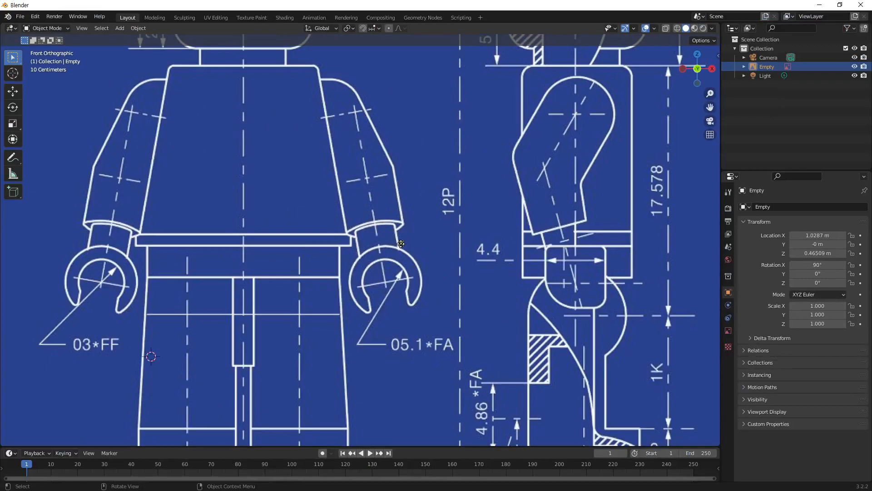
key("g")
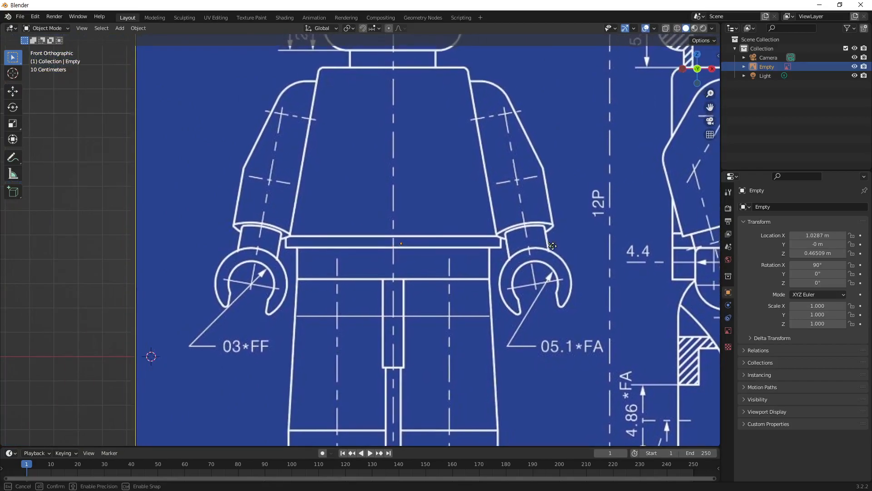
left_click_drag(560, 246, 561, 246)
scroll(397, 240, "up", 6)
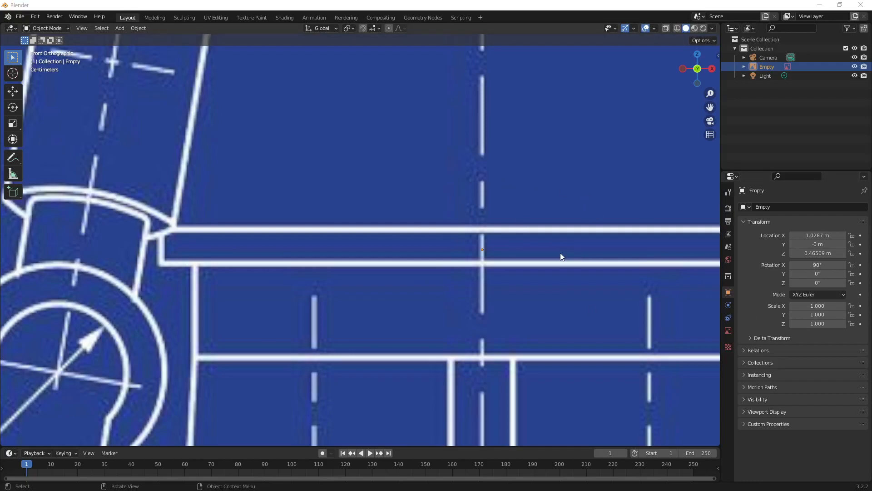
key("KP_Decimal")
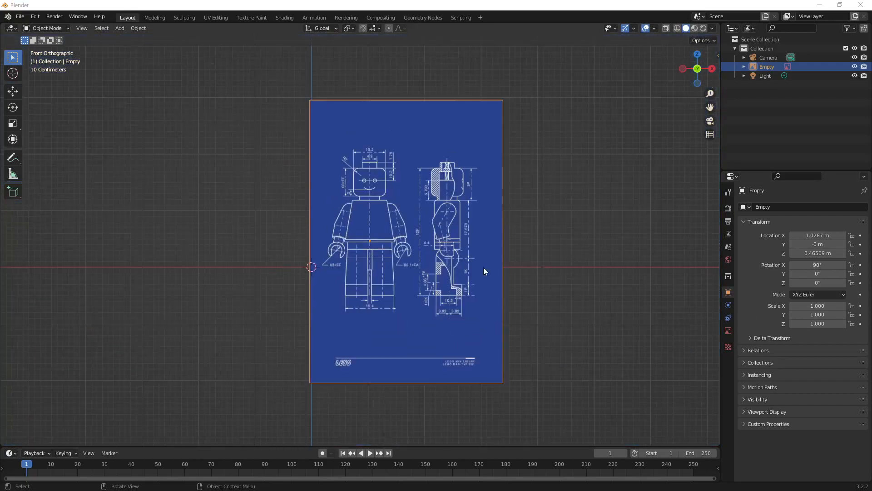
left_click(546, 287)
left_click(407, 296)
left_click(526, 268)
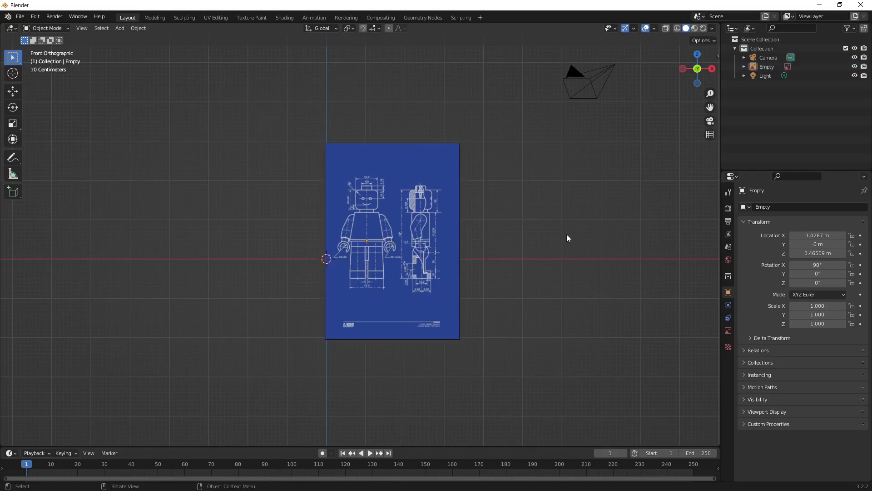
- Display the blueprint's transform properties and set its X, Y and Z location to 0 m
key("n")
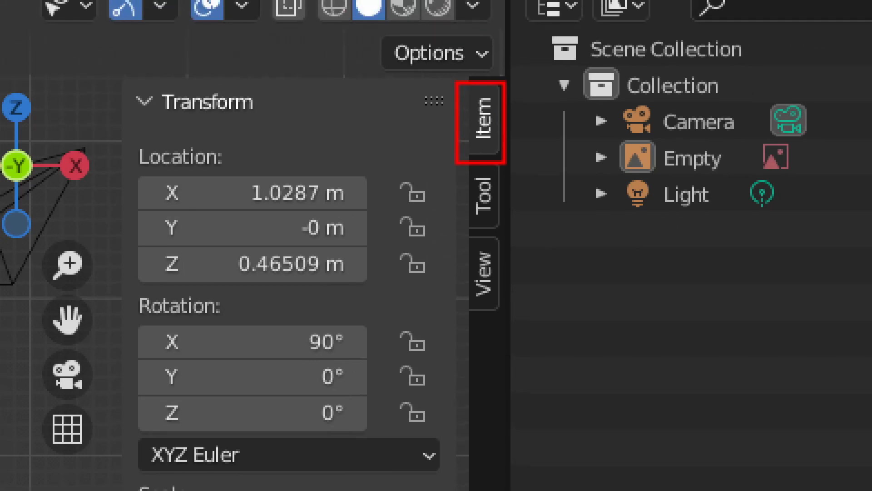
left_click(767, 53)
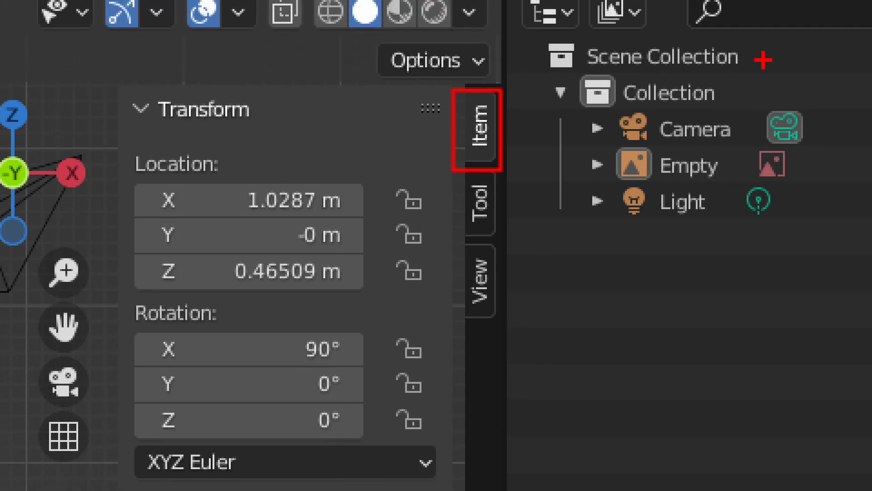
mouse_move(589, 122)
left_mouse_down("ctrl")
mouse_move(799, 181)
mouse_move(817, 196)
left_mouse_up("ctrl")
left_click_drag(742, 141, 798, 190, "ctrl")
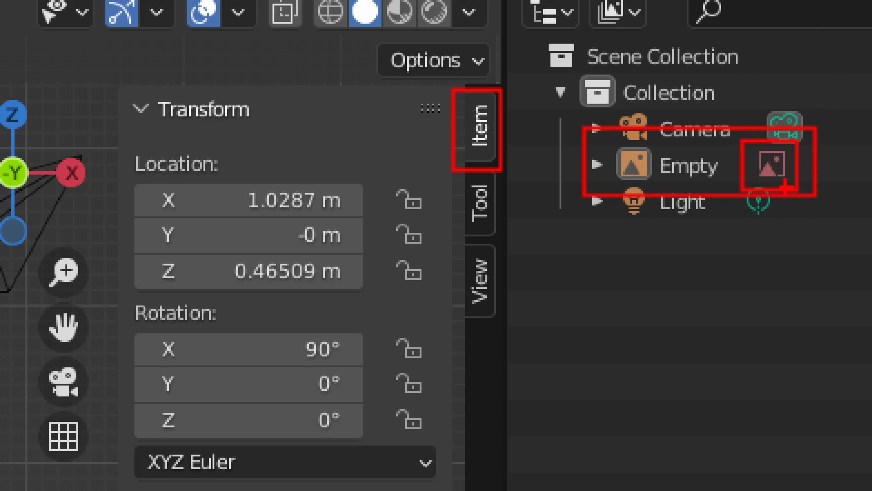
left_click_drag(601, 167, 541, 157, "ctrl+shift")
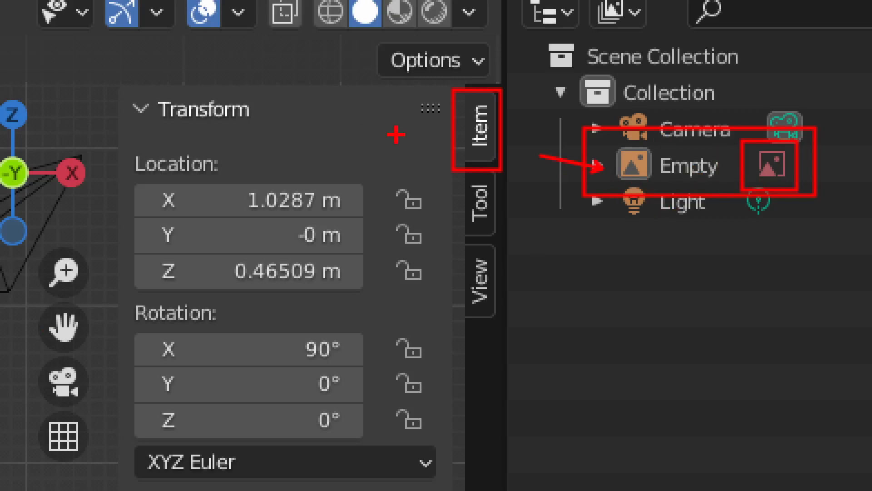
mouse_move(141, 171)
left_mouse_down("ctrl")
mouse_move(175, 209)
mouse_move(293, 293)
mouse_move(371, 301)
left_mouse_up("ctrl")
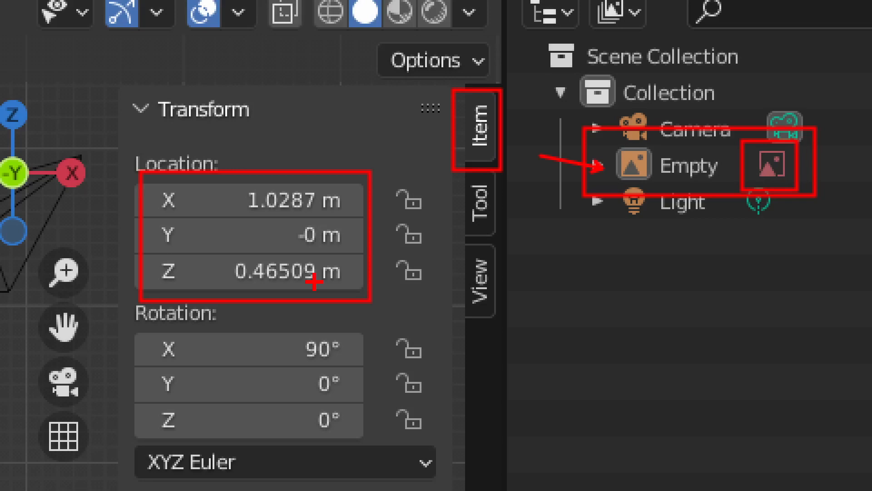
key("Escape")
left_click(671, 75)
type("0")
key("Tab")
type("0")
key("Tab")
type("0")
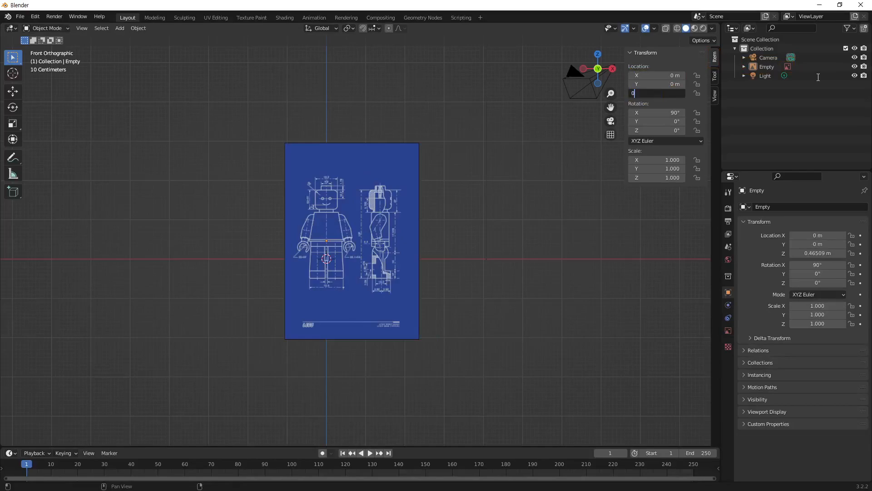
key("Return")
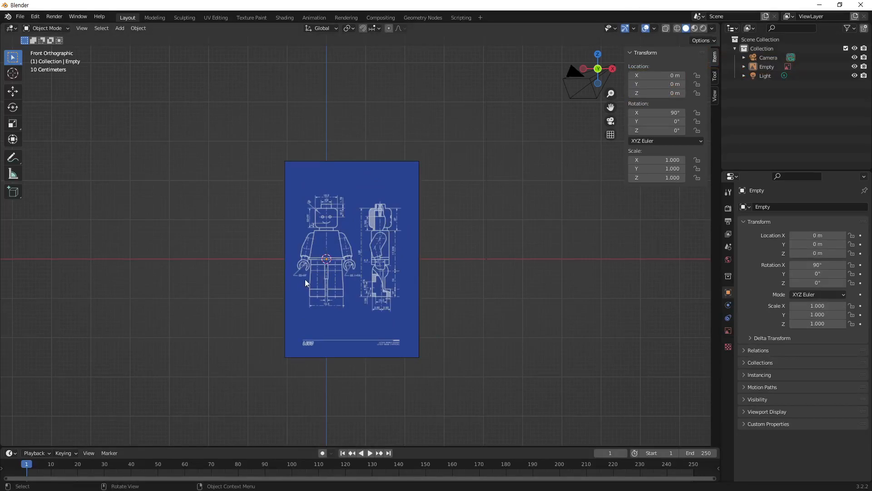
- Check the blueprint's placement against the world axes from the front and in perspective
left_click_drag(226, 245, 590, 246, "shift")
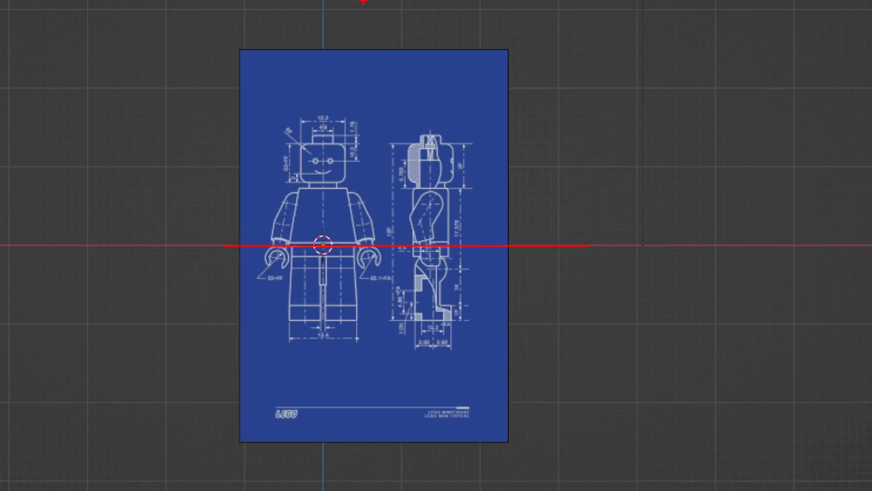
key("b")
mouse_move(323, 14)
left_mouse_down("shift")
mouse_move(336, 389)
mouse_move(324, 479)
left_mouse_up("shift")
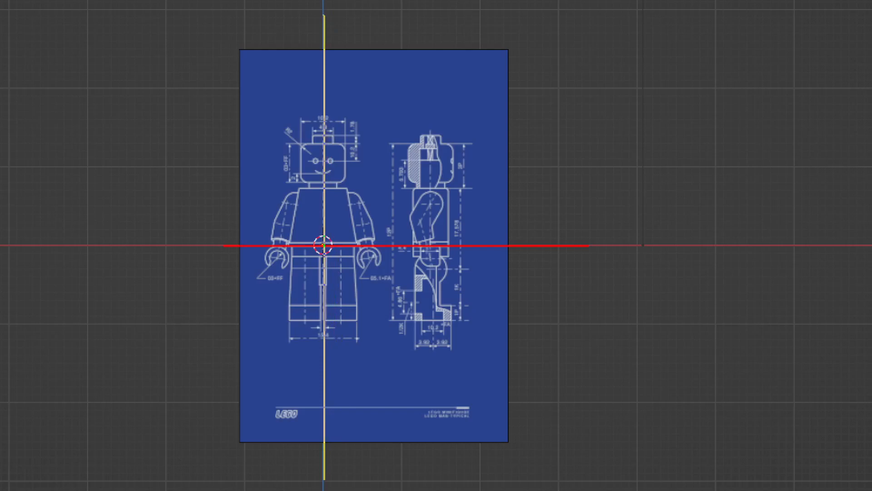
mouse_move(340, 265)
left_mouse_down()
mouse_move(300, 234)
mouse_move(338, 225)
mouse_move(347, 265)
left_mouse_up()
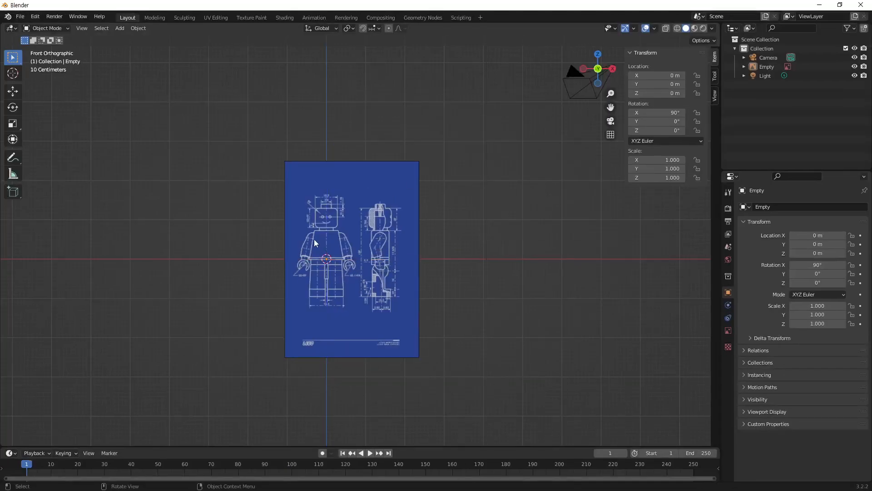
middle_click_drag(314, 239, 445, 233)
scroll(360, 278, "down", 5)
scroll(359, 283, "up", 1)
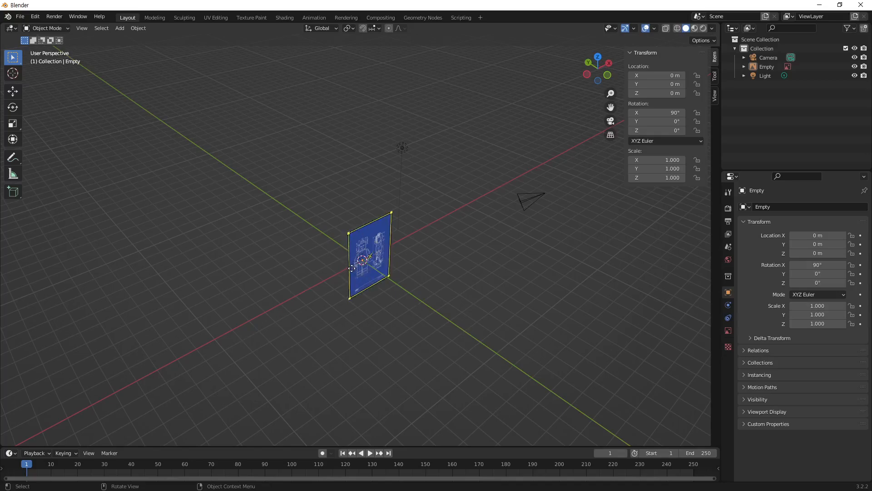
middle_click_drag(370, 266, 350, 246)
scroll(356, 260, "up", 6)
scroll(351, 275, "down", 4)
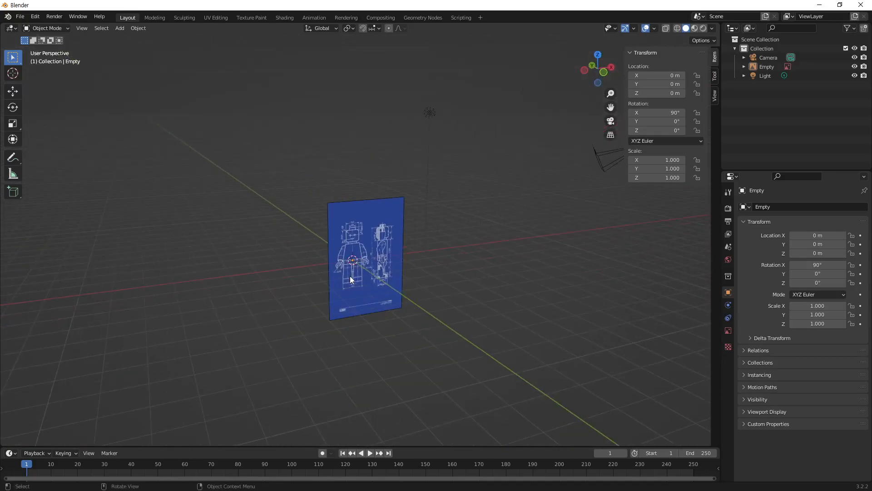
scroll(359, 259, "up", 2)
- Set the blueprint's Y location to 10 m, deselect it and return to the front view
left_click(370, 237)
middle_click_drag(369, 236, 350, 291)
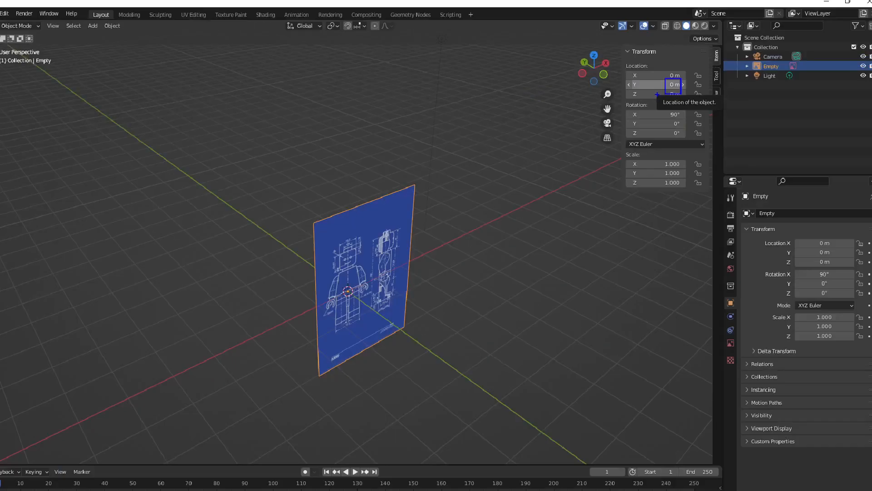
double_click(681, 125)
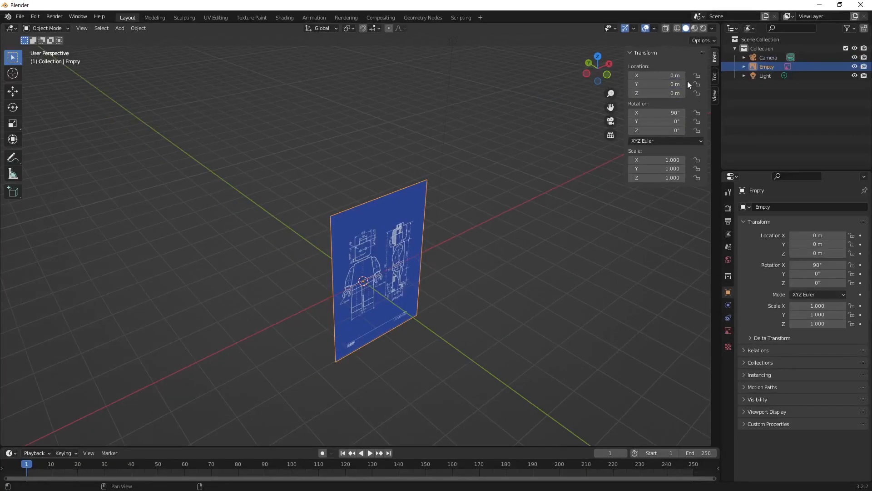
type("10")
key("Return")
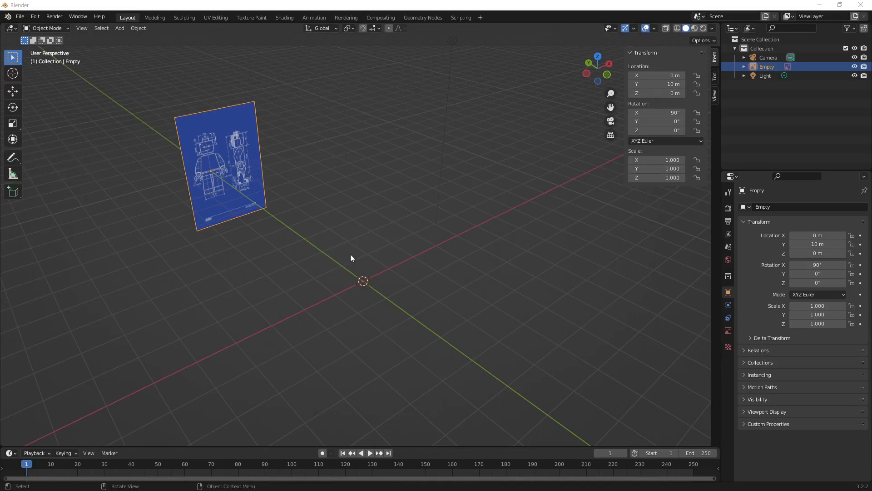
left_click(350, 287)
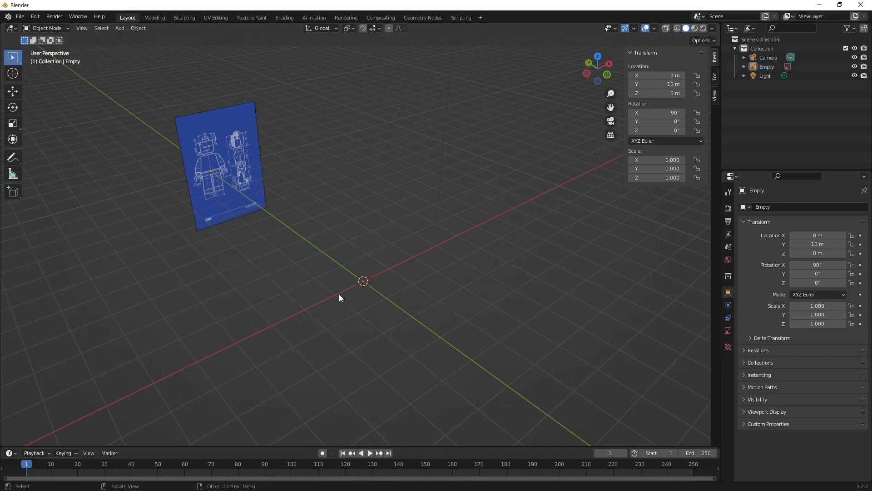
key("KP_1")
scroll(282, 303, "up", 3)
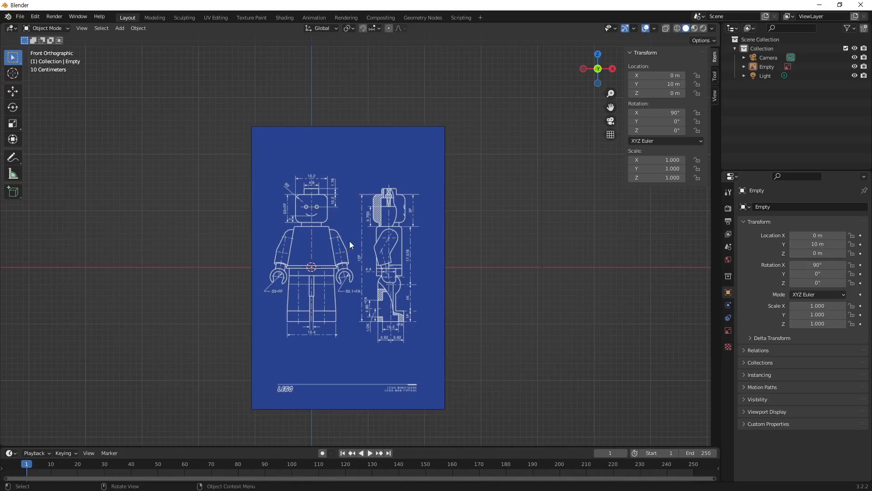
- Duplicate the blueprint image and place the copy at about X 4.7 m, Y 7 m, Z 1 m
scroll(349, 245, "down", 2)
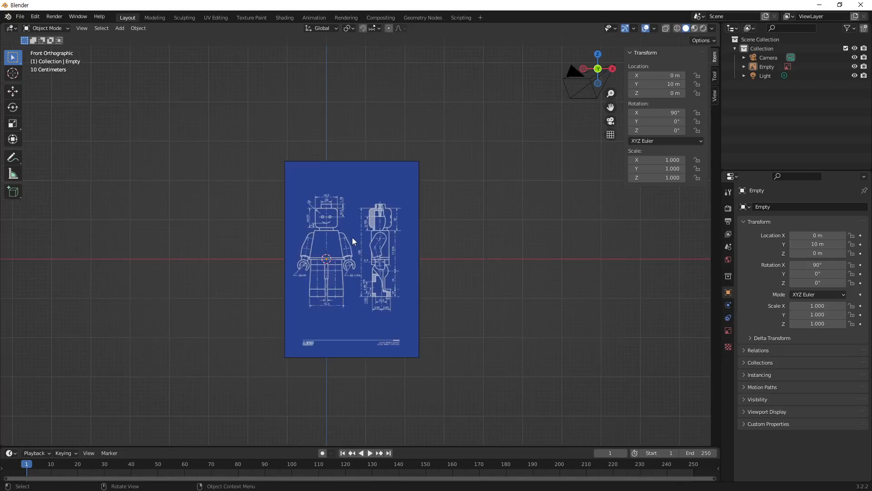
key("ctrl+KP_3")
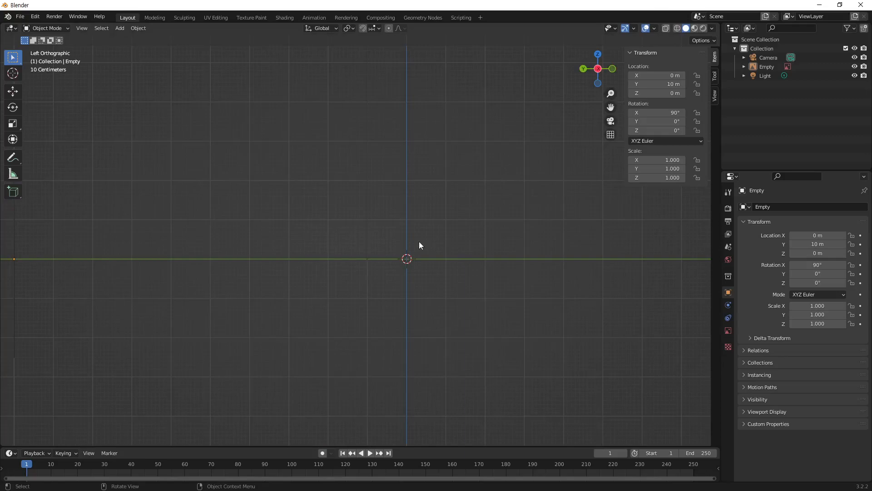
middle_click_drag(415, 242, 345, 274)
left_click(294, 138)
middle_click_drag(294, 138, 376, 218)
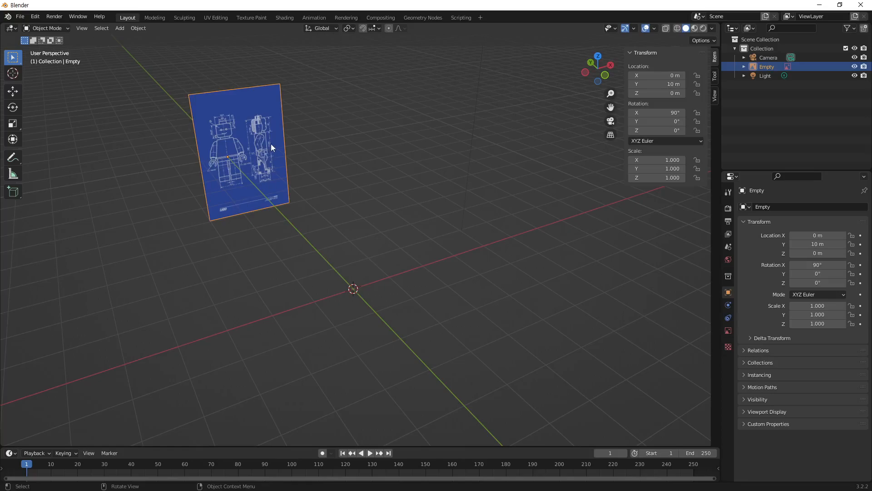
middle_click_drag(350, 269, 455, 275)
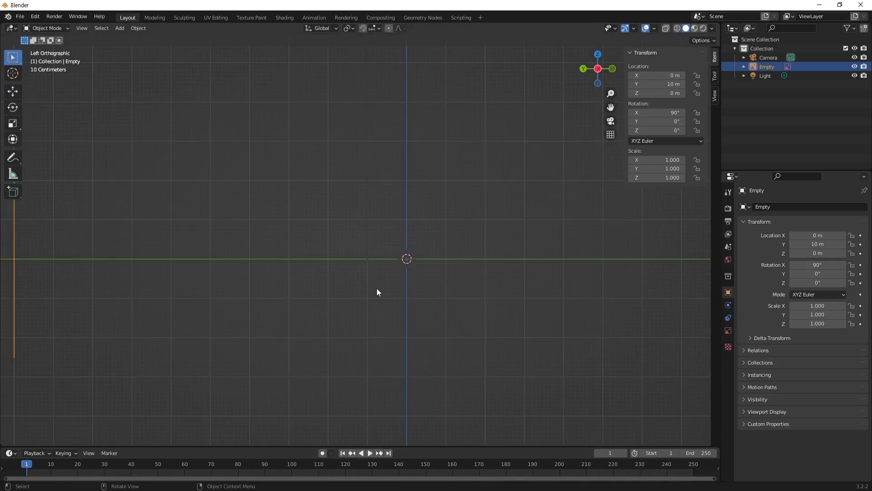
middle_click_drag(403, 222, 347, 252)
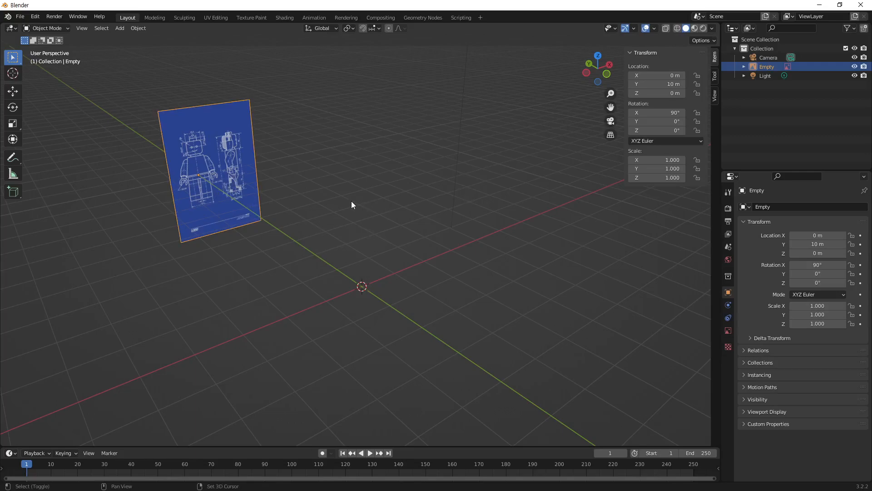
key("shift+d")
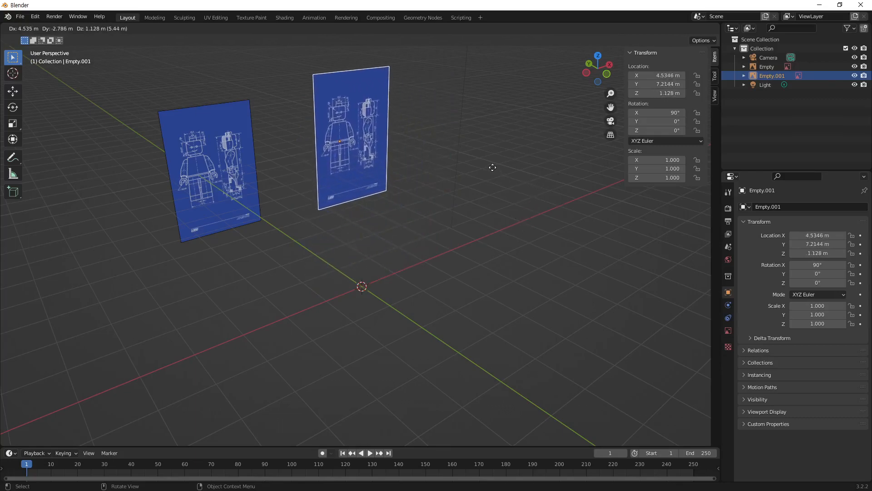
left_click(499, 172)
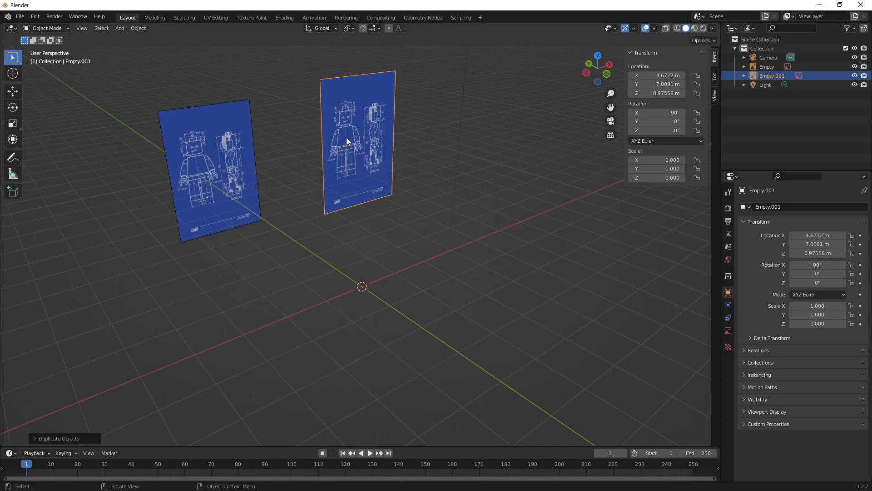
- Set the blueprint copy's X, Y and Z location to 0 m
left_click(665, 76)
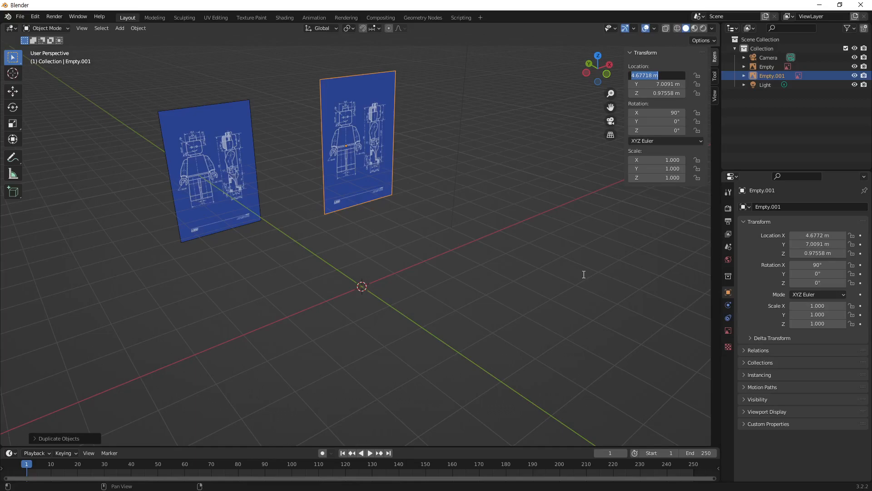
type("0")
key("Tab")
type("0")
key("Tab")
type("0")
key("Return")
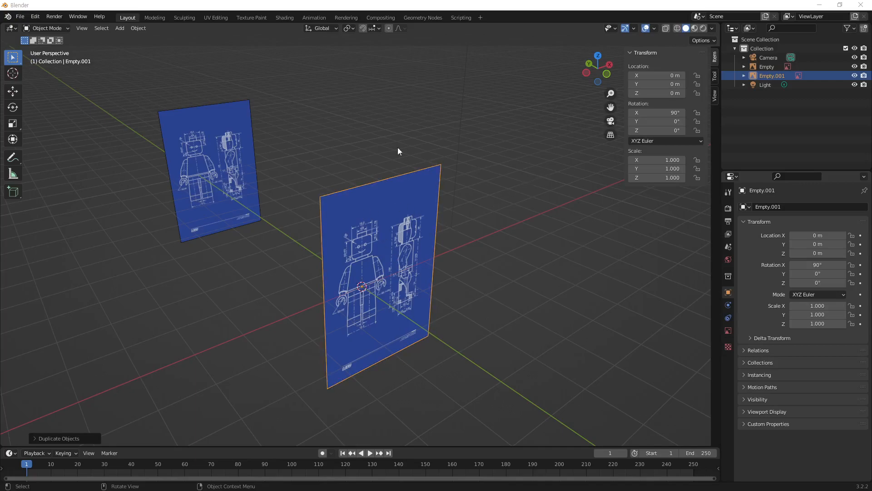
- Try turning the blueprint copy about its vertical axis with the Rotate tool, undo it and return to the selection tool
left_click(13, 108)
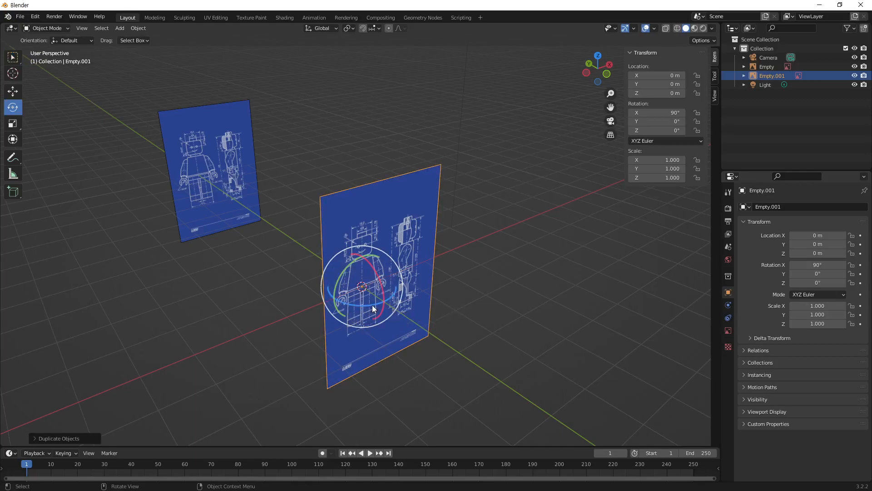
left_click_drag(376, 305, 434, 272)
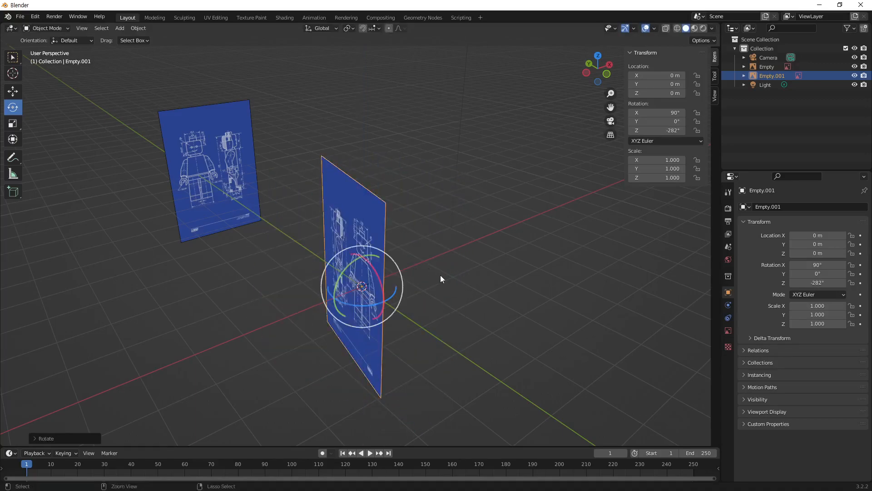
key("ctrl+z")
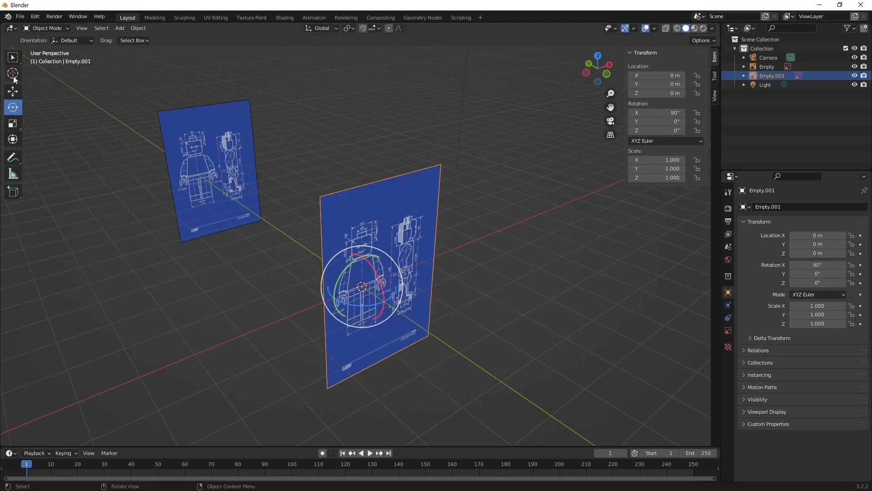
left_click(16, 62)
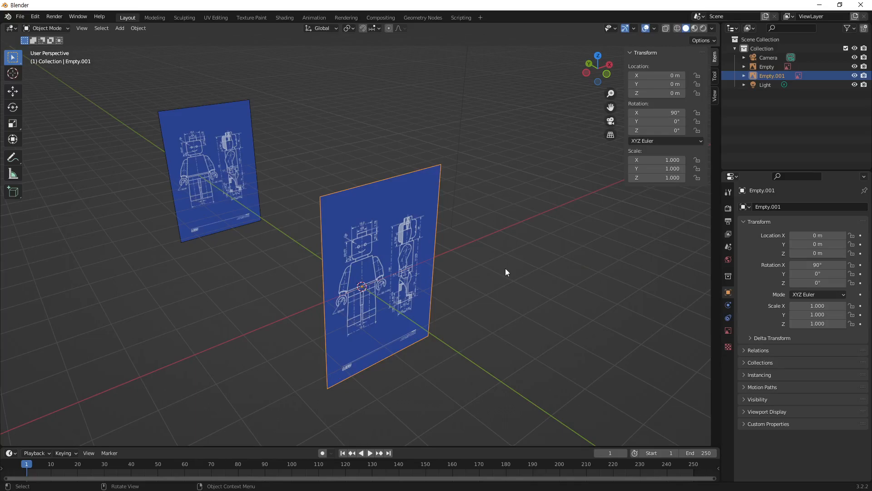
- Try a freehand rotation of the blueprint copy constrained to the global Z axis and undo it
key("r")
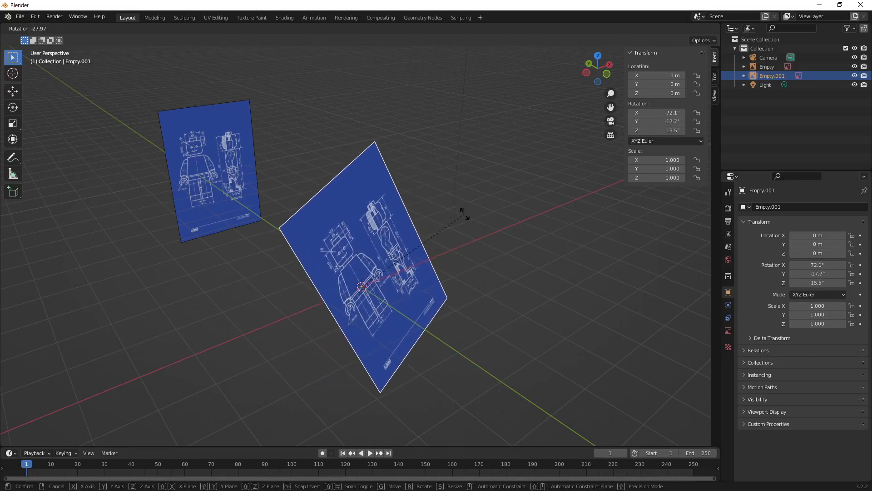
key("z")
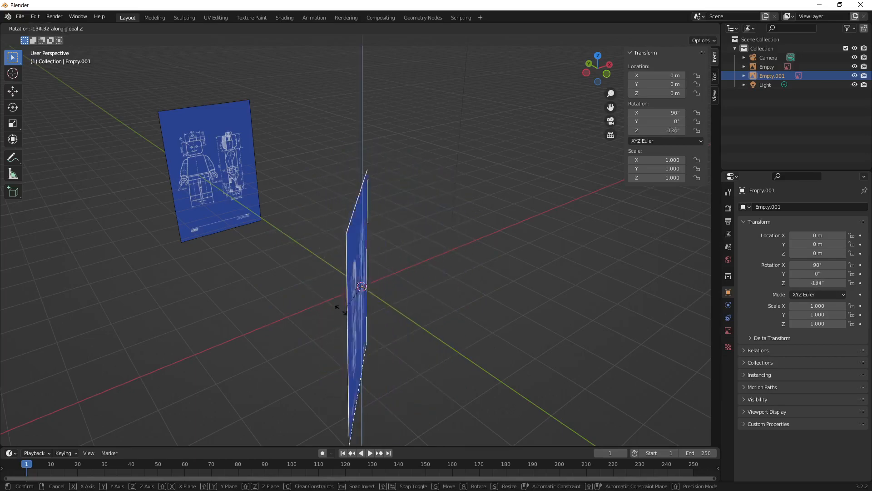
left_click(422, 333)
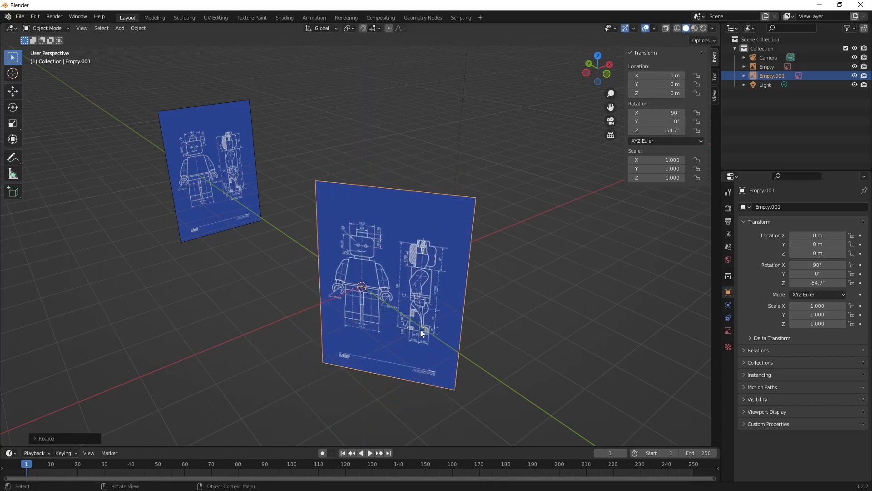
key("ctrl+z")
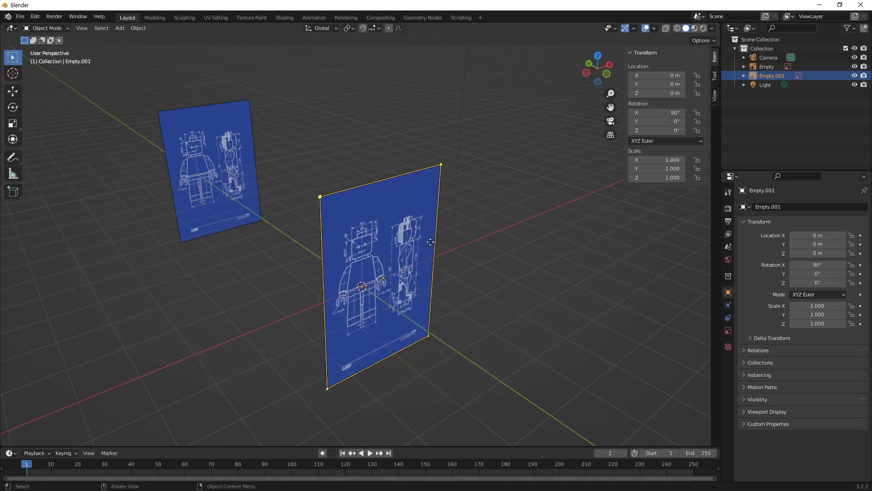
- Rotate the blueprint copy by -90° about the global Z axis
key("r")
key("z")
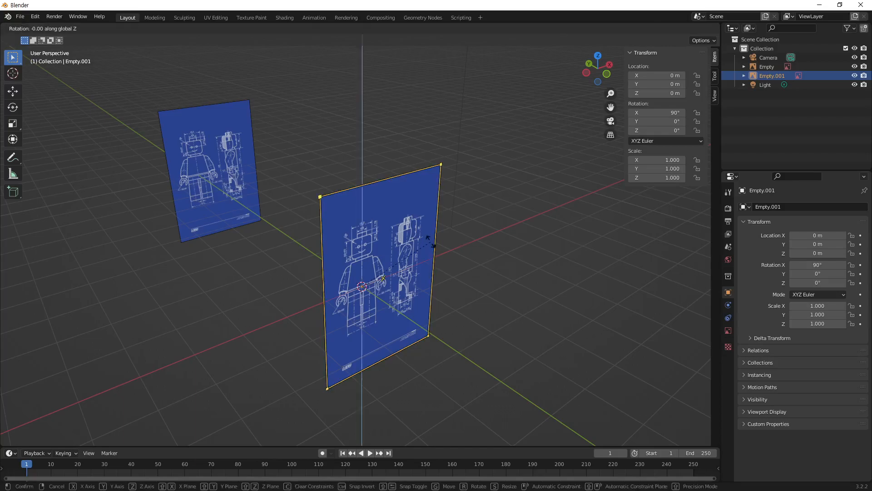
key("ctrl")
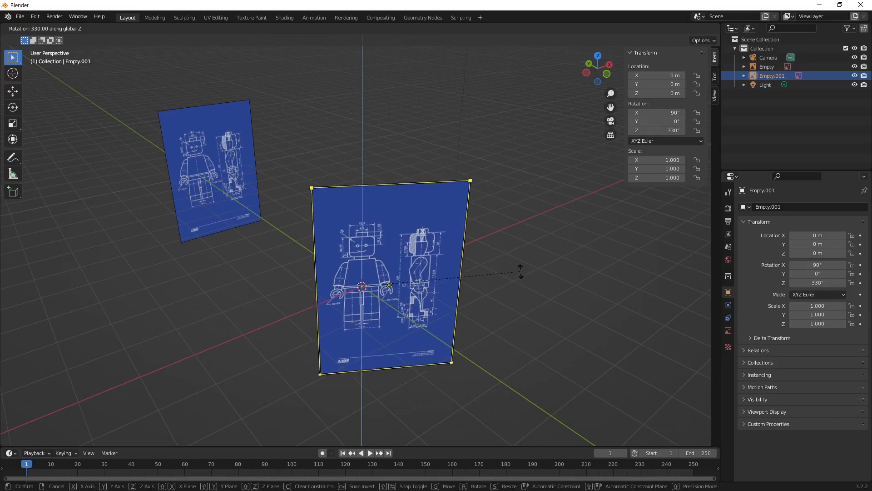
type("-90")
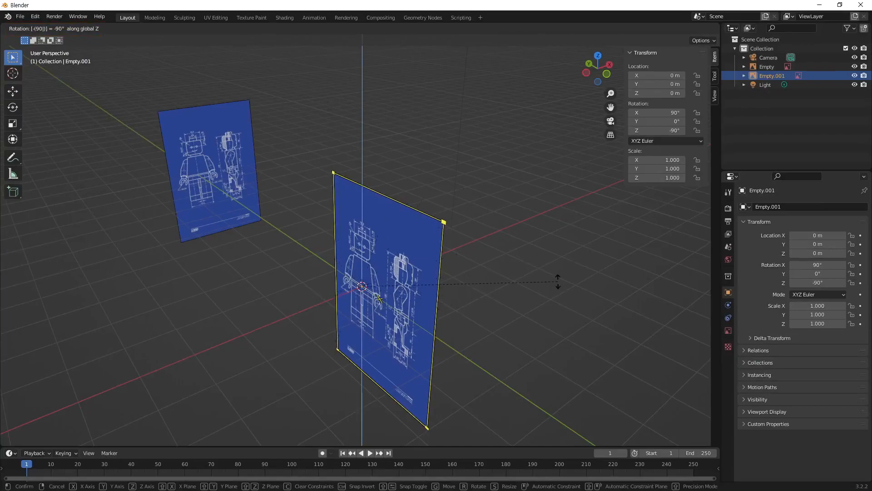
key("Return")
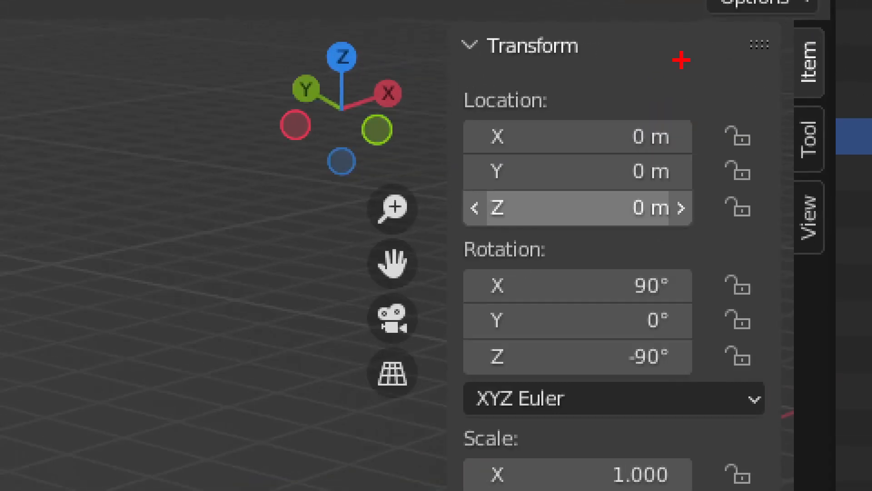
left_click_drag(432, 79, 708, 152)
left_click_drag(606, 89, 606, 130)
mouse_move(641, 91)
left_mouse_down()
mouse_move(635, 96)
mouse_move(638, 89)
left_mouse_up()
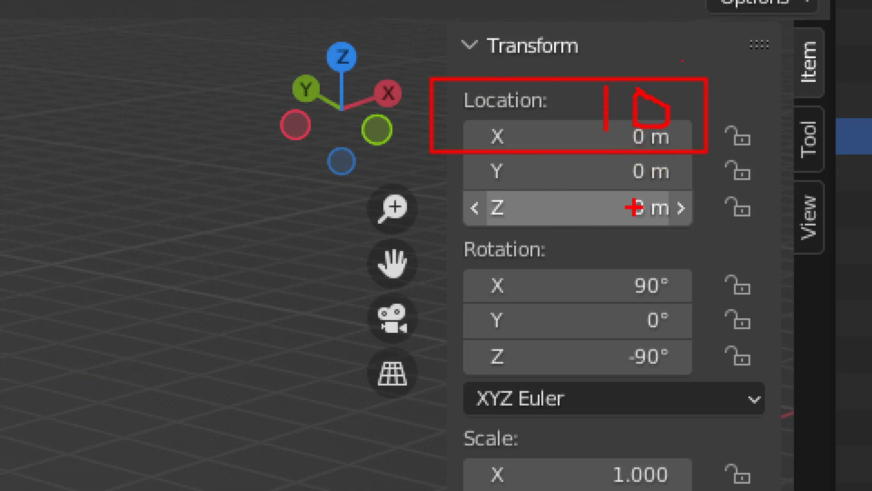
key("Escape")
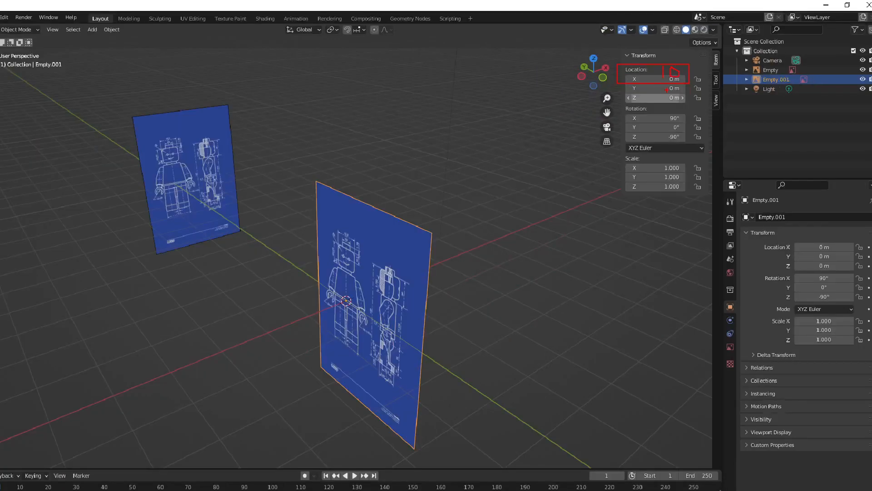
- Set the rotated blueprint copy's X location to 10 m and deselect it
left_click(651, 136)
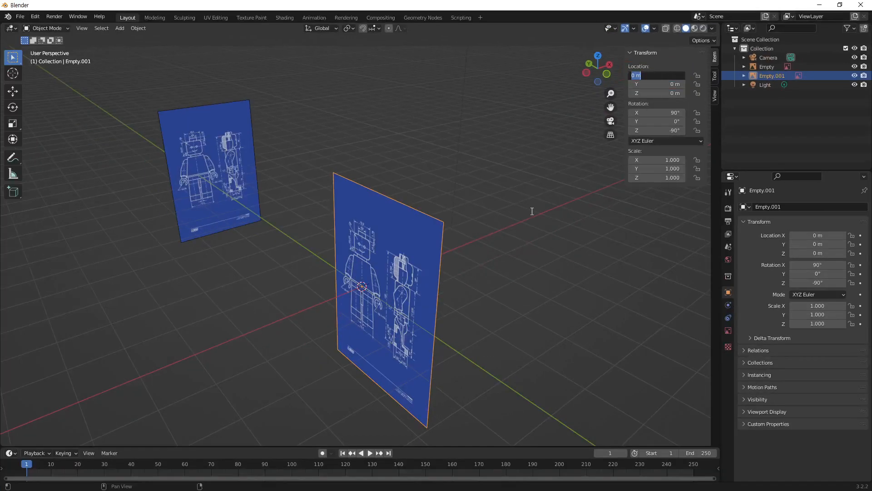
type("10")
key("Return")
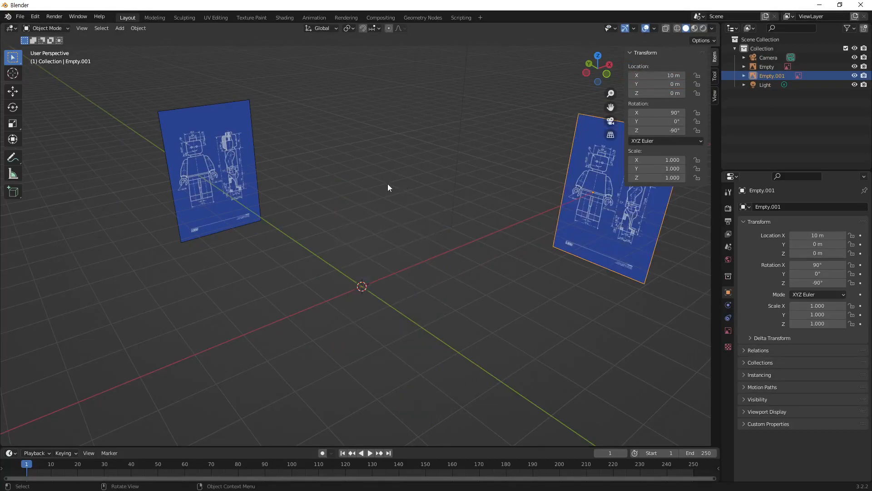
left_click(419, 216)
- Examine the rotated blueprint copy's orientation and its side figure's alignment from the right, left and perspective views
mouse_move(394, 217)
middle_mouse_down()
mouse_move(440, 213)
mouse_move(409, 220)
middle_mouse_up()
key("KP_3")
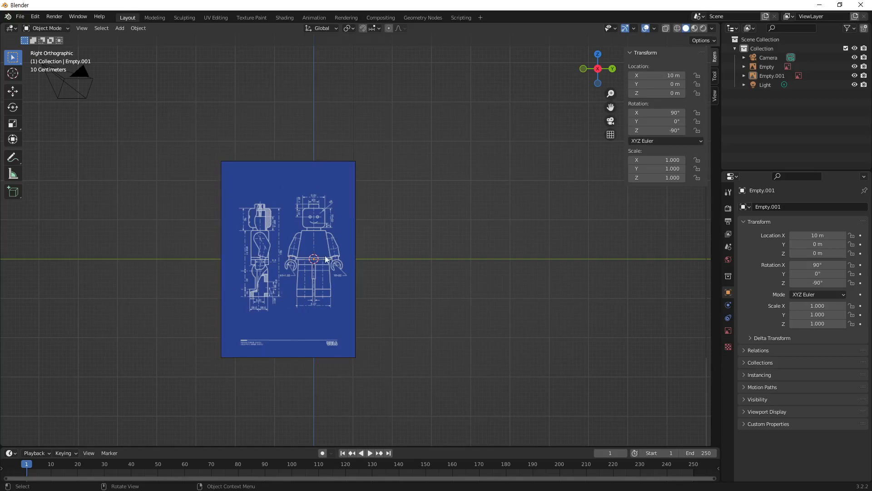
left_click(294, 231)
left_click(501, 271)
key("ctrl+KP_3")
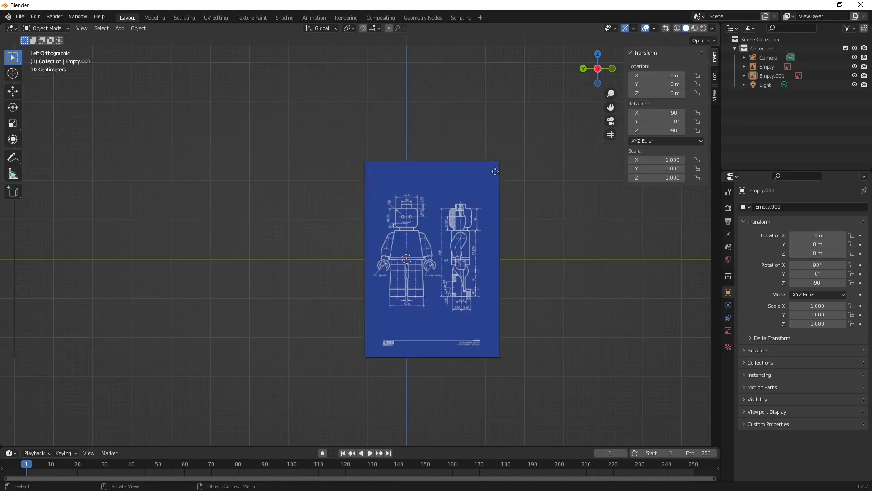
scroll(441, 265, "down", 3)
middle_click_drag(440, 265, 356, 282)
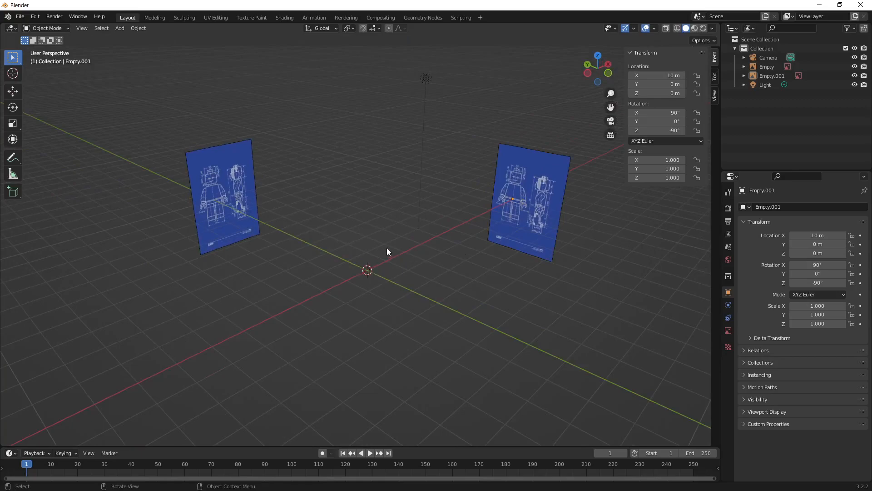
scroll(370, 263, "up", 3)
key("ctrl+KP_3")
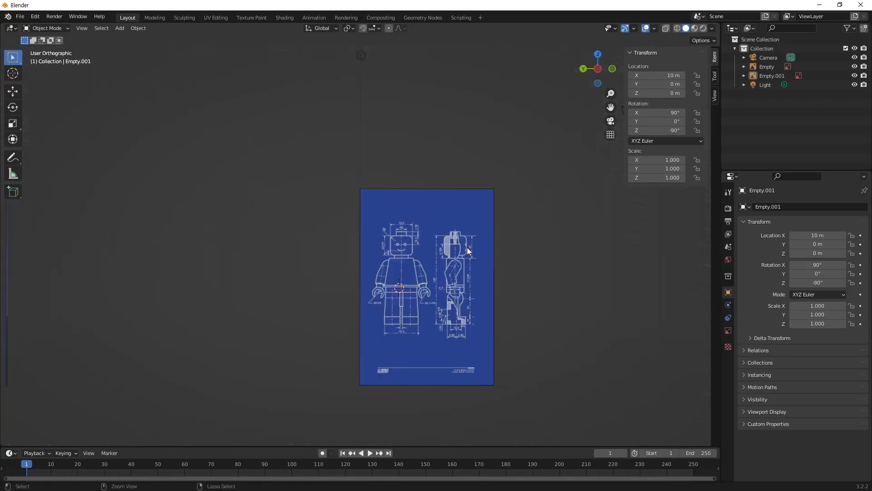
scroll(484, 351, "up", 4)
scroll(484, 352, "down", 2)
middle_click_drag(483, 351, 399, 282, "shift")
scroll(344, 261, "up", 2)
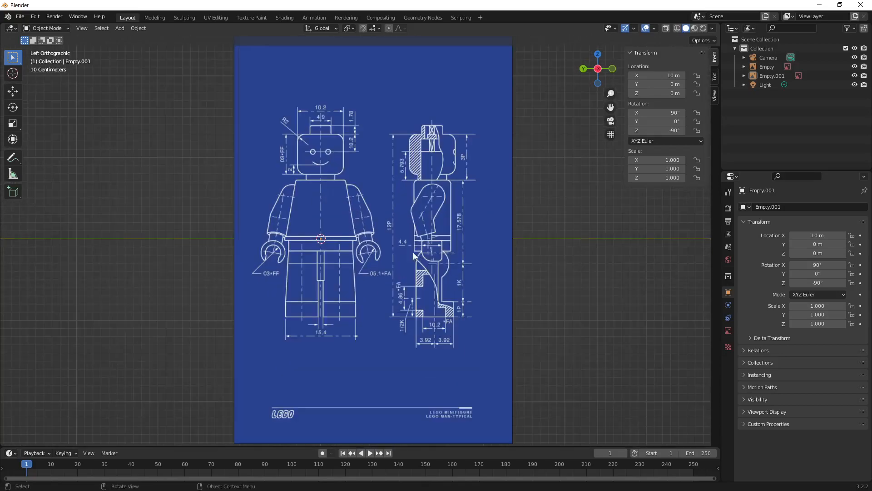
- Move the rotated blueprint copy about 1.39 m along Y so its side-view figure is centred on the vertical world axis
scroll(317, 137, "down", 3)
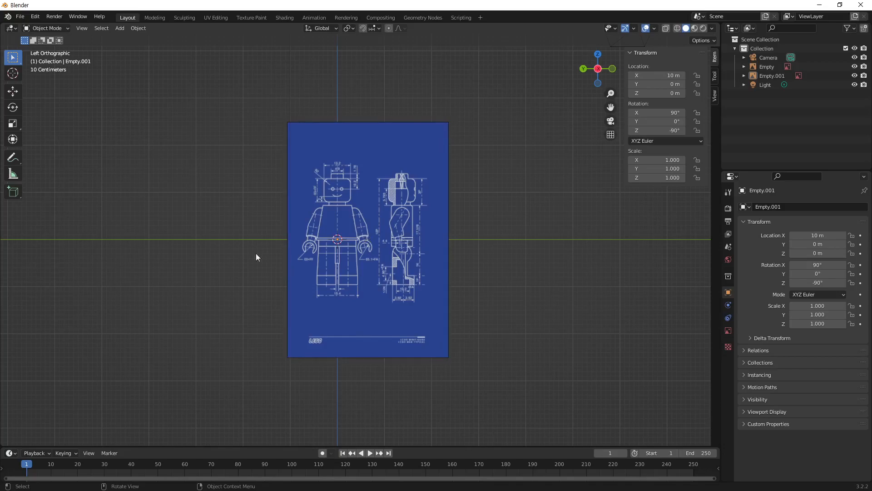
left_click(381, 299)
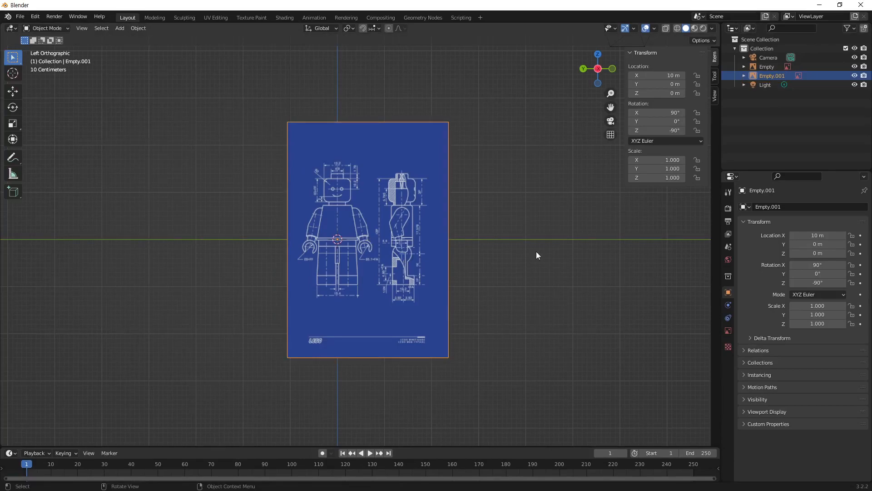
key("g")
key("y")
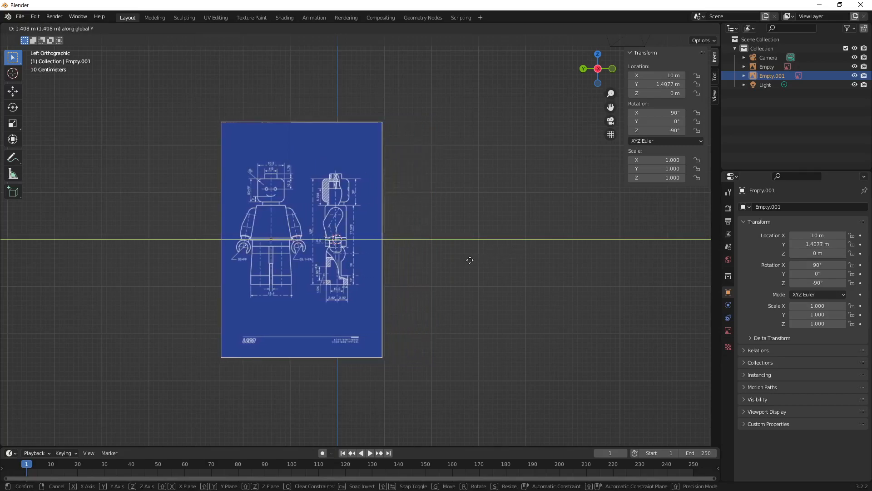
left_click(476, 261)
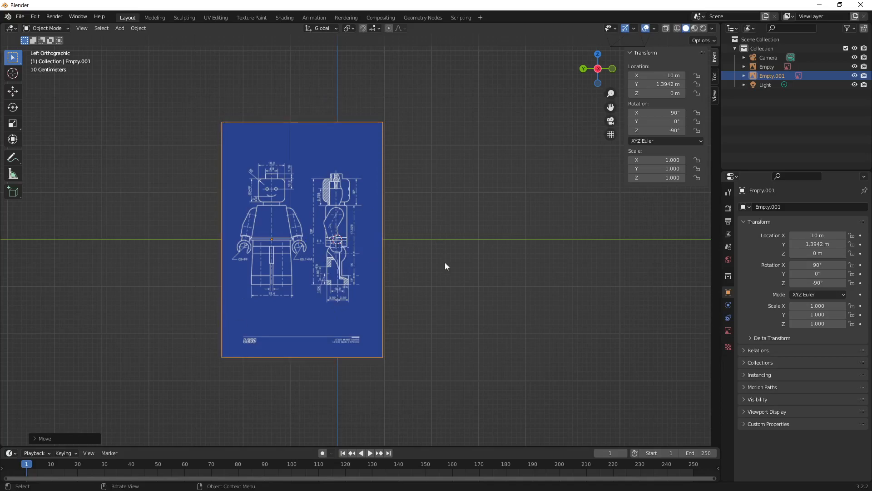
middle_click_drag(353, 210, 397, 276)
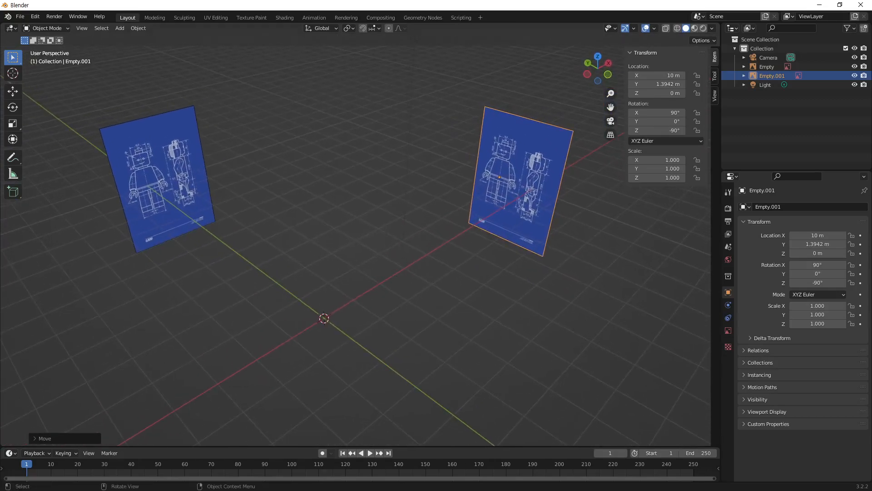
- Deselect the rotated blueprint copy and examine the front-view figure's head and its dimensions from the front view
left_click(325, 296)
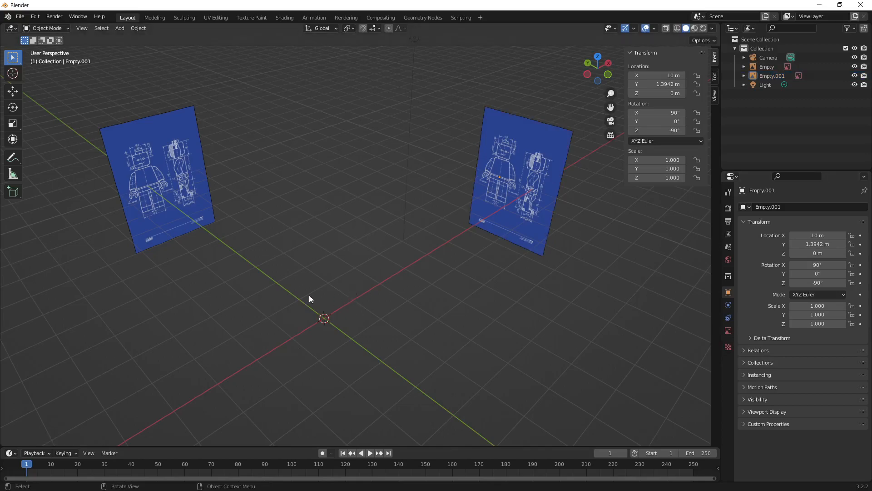
middle_click_drag(339, 285, 229, 317)
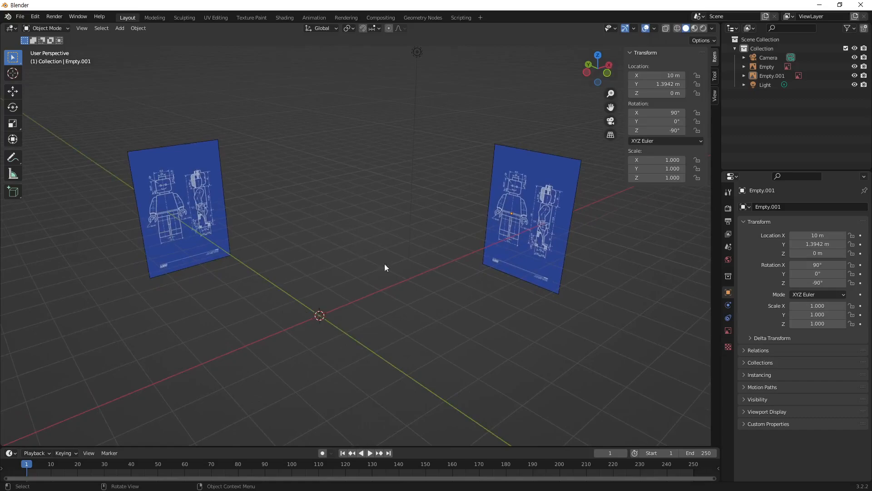
key("KP_1")
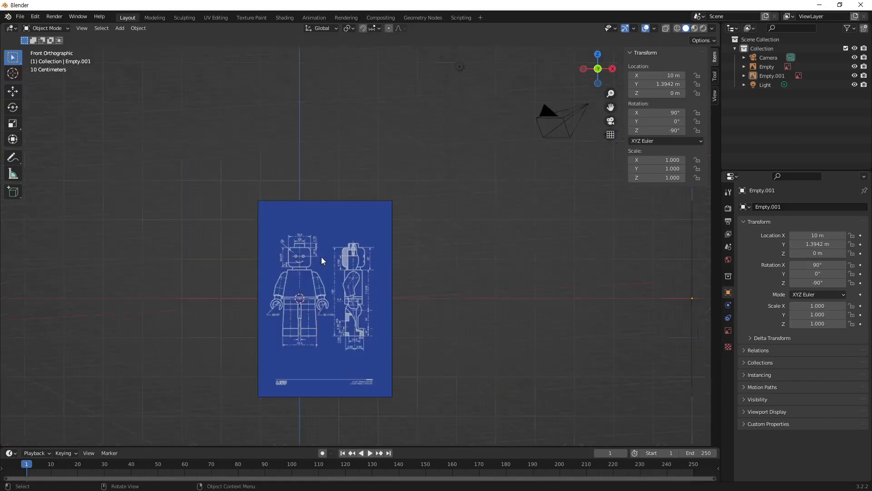
scroll(333, 343, "up", 3)
key("shift")
middle_click_drag(322, 362, 337, 255, "shift")
scroll(335, 252, "up", 5)
middle_click_drag(263, 187, 373, 278, "shift")
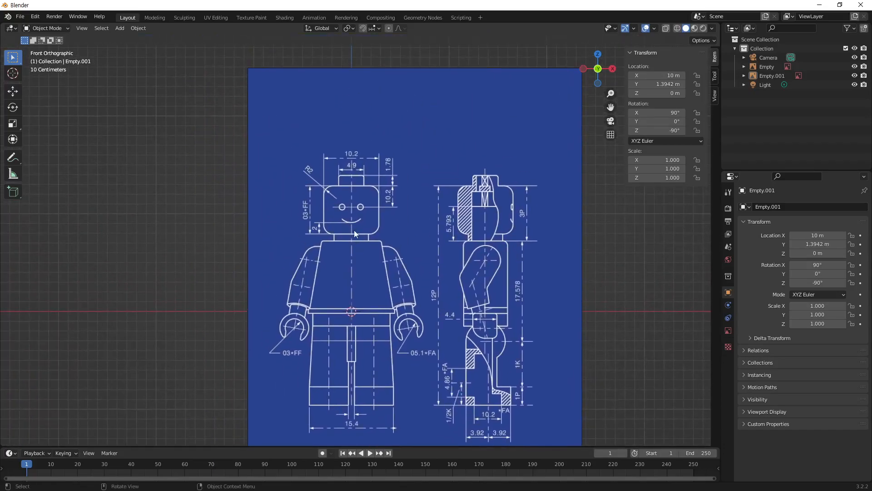
scroll(352, 253, "up", 3)
middle_click_drag(419, 230, 410, 251, "shift")
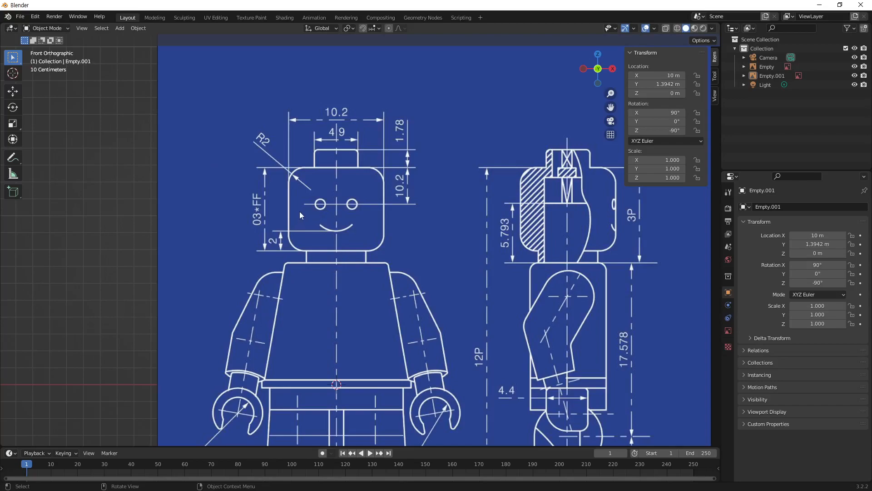
- Add a cylinder mesh at the world origin
key("shift+a")
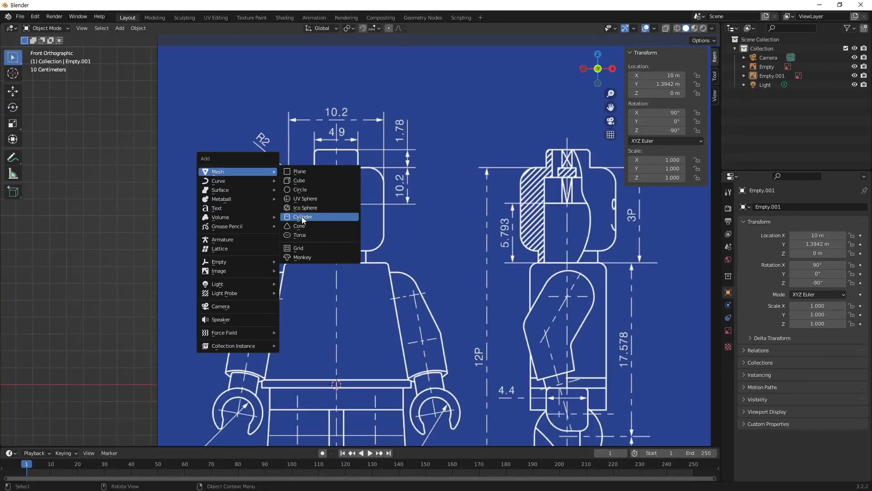
left_click(302, 218)
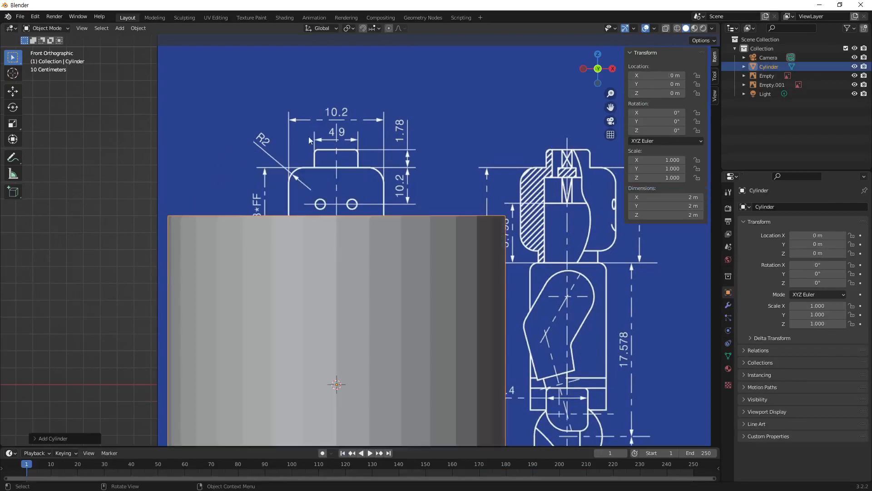
scroll(352, 247, "down", 3)
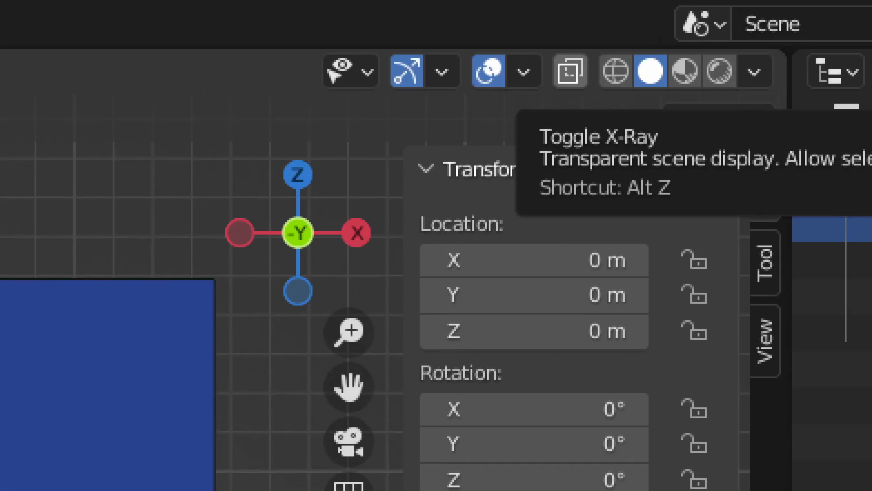
- Turn on X-ray display so the blueprint can be seen through the cylinder
left_click(694, 60)
left_click_drag(610, 168, 689, 207, "ctrl")
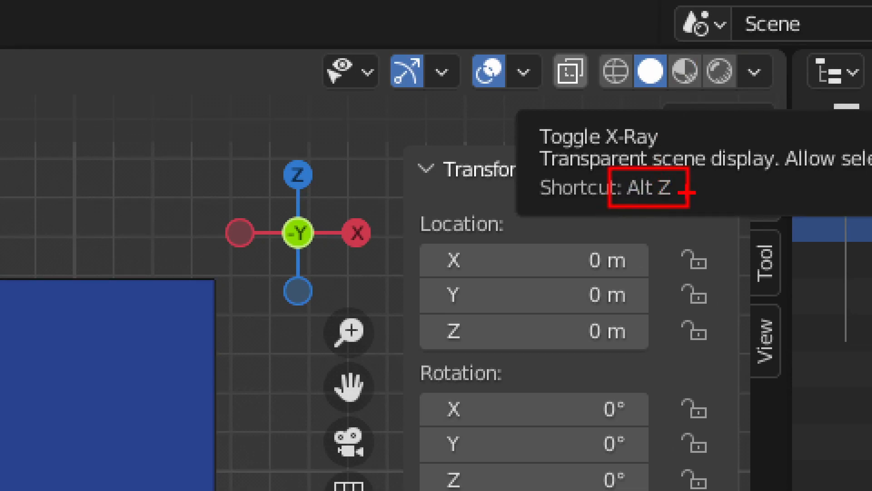
key("Escape")
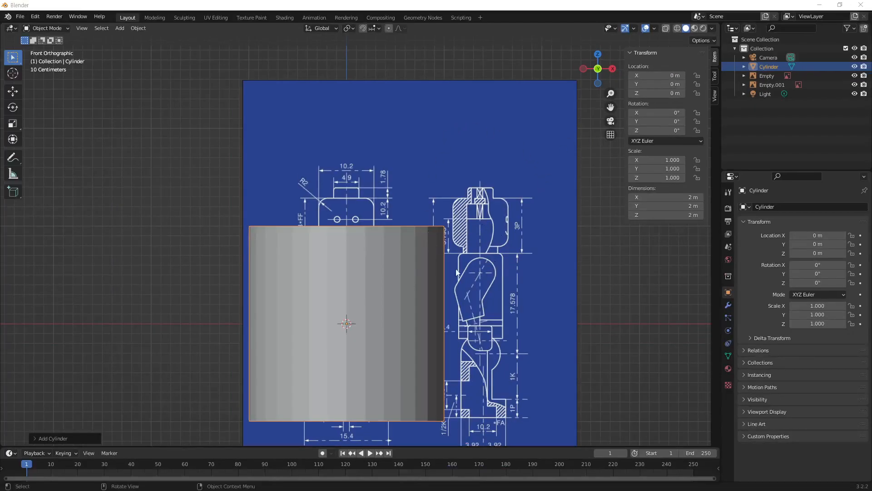
key("alt+z")
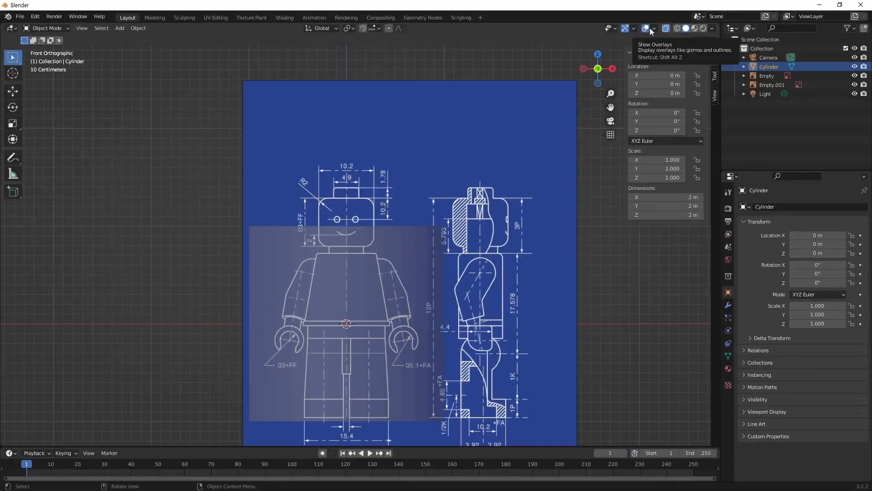
- Enable the Wireframe geometry overlay to show the cylinder's face edges, and clear the selection
left_click(654, 29)
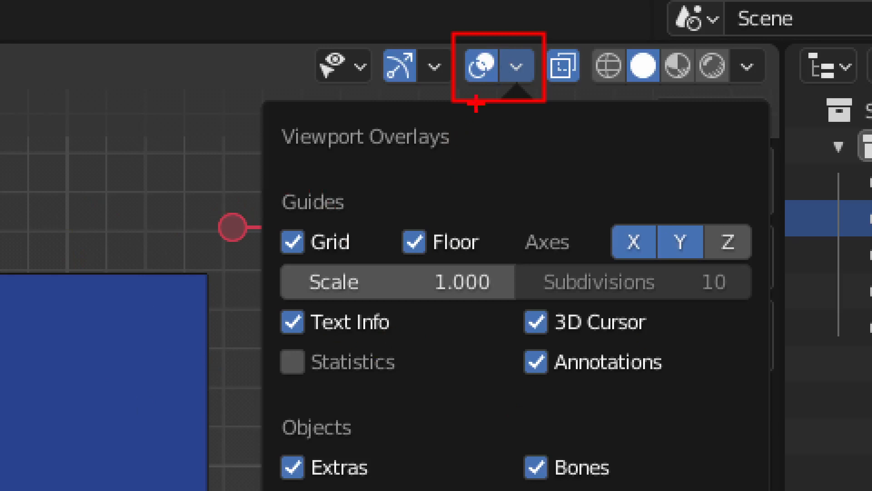
left_click_drag(279, 150, 469, 149)
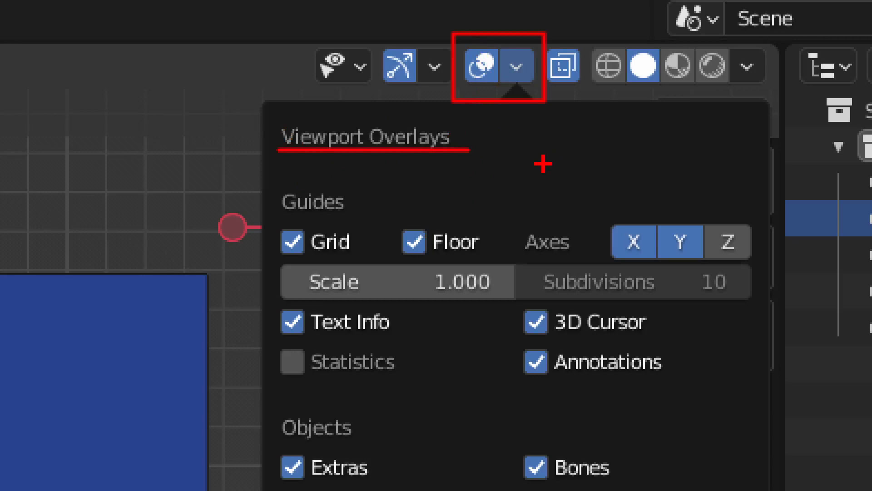
left_click_drag(515, 182, 520, 91)
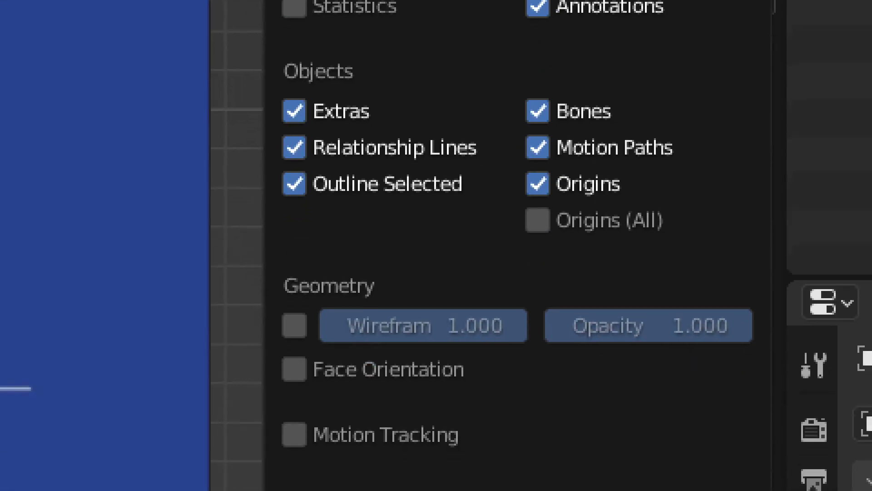
left_click_drag(268, 294, 352, 329)
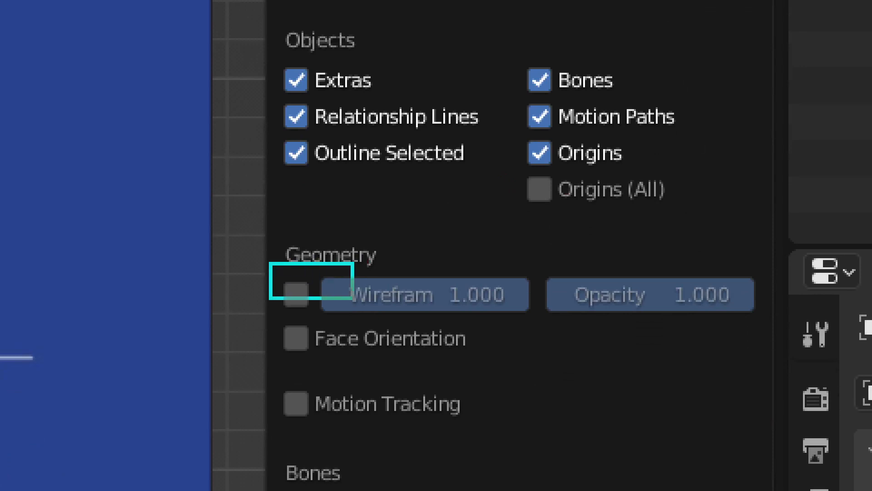
left_click_drag(354, 299, 767, 323)
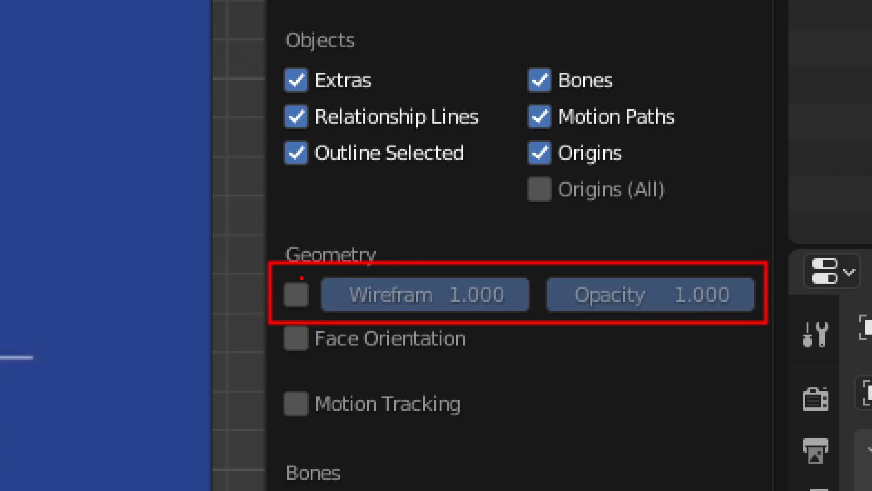
mouse_move(280, 276)
left_mouse_down()
mouse_move(223, 210)
mouse_move(213, 165)
left_mouse_up()
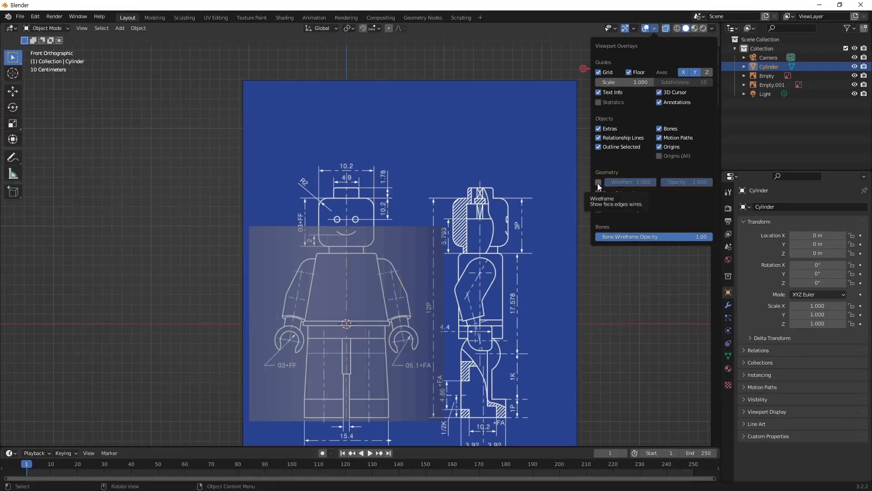
left_click(296, 294)
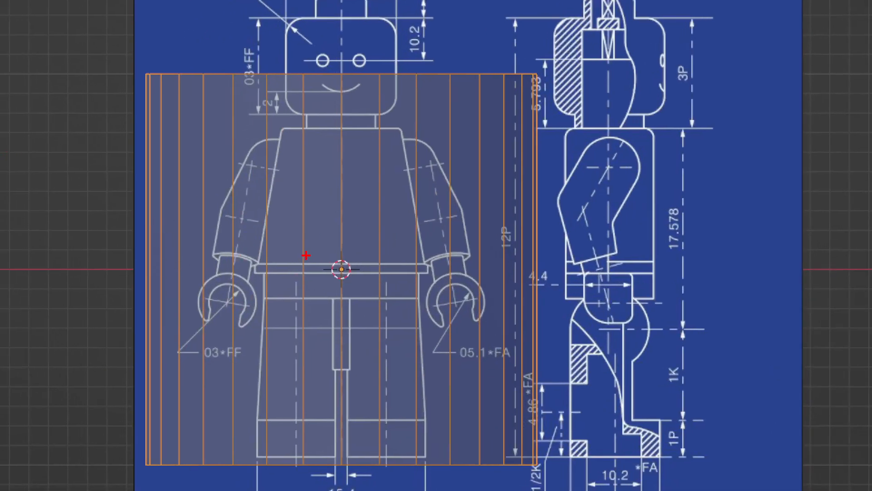
mouse_move(381, 289)
left_mouse_down()
mouse_move(360, 156)
mouse_move(472, 268)
left_mouse_up()
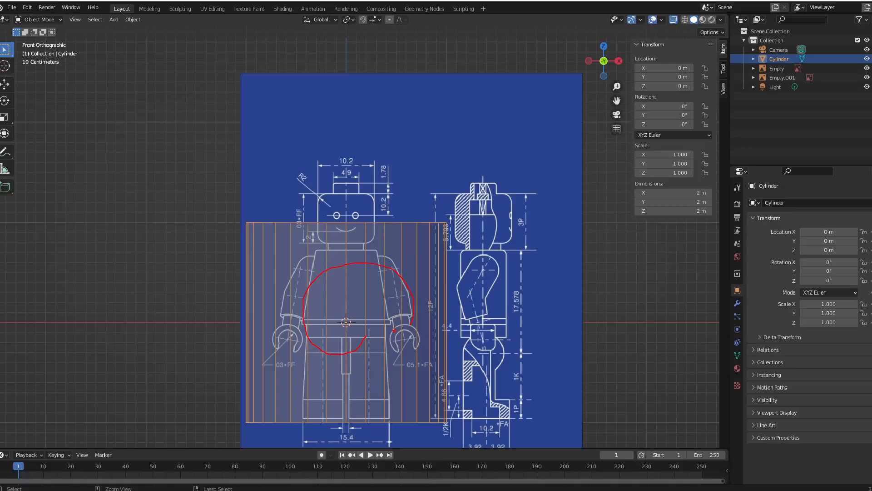
left_click(490, 296)
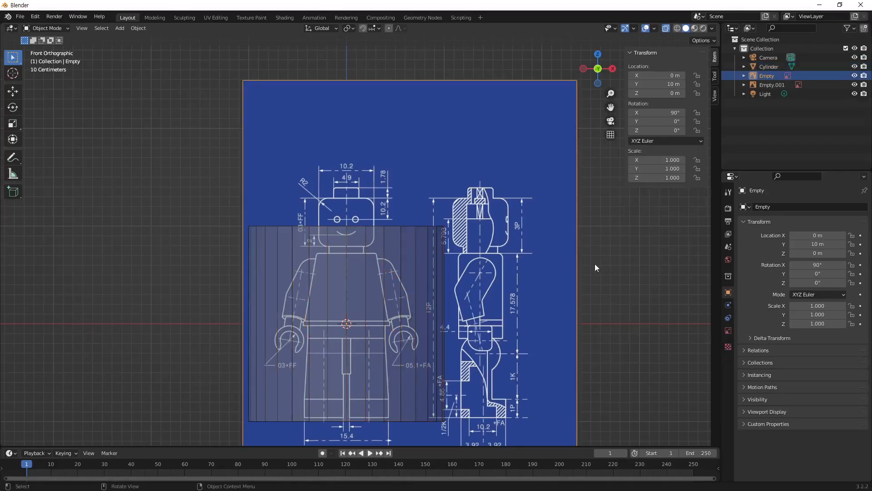
left_click(613, 274)
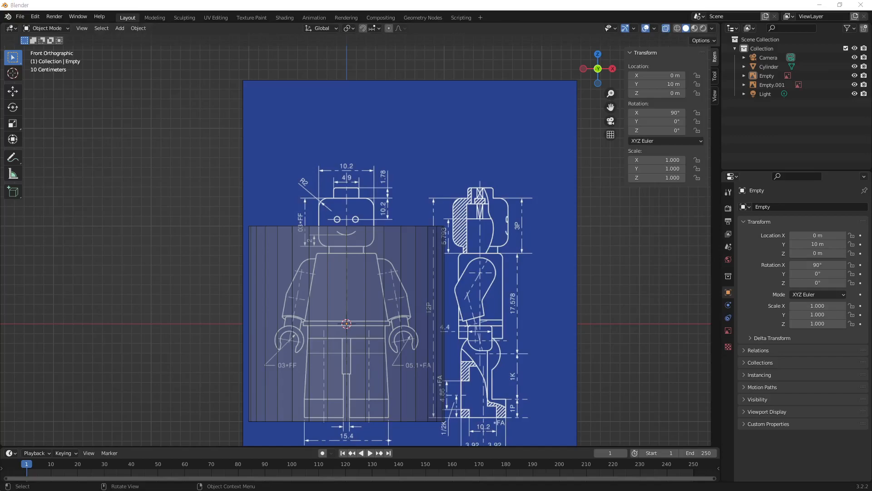
- Move the cylinder up about 1 m along the global Z axis so its centre sits on the front figure's head
left_click(361, 261)
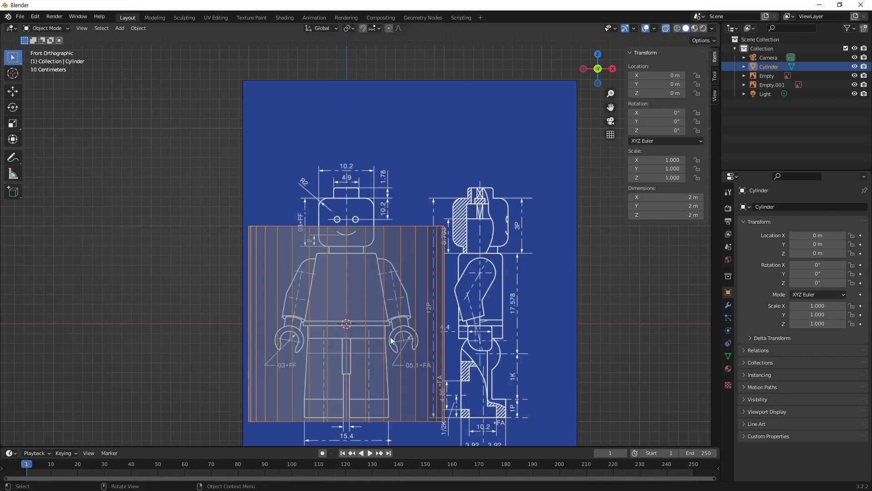
left_click(468, 283)
left_click(421, 260)
key("g")
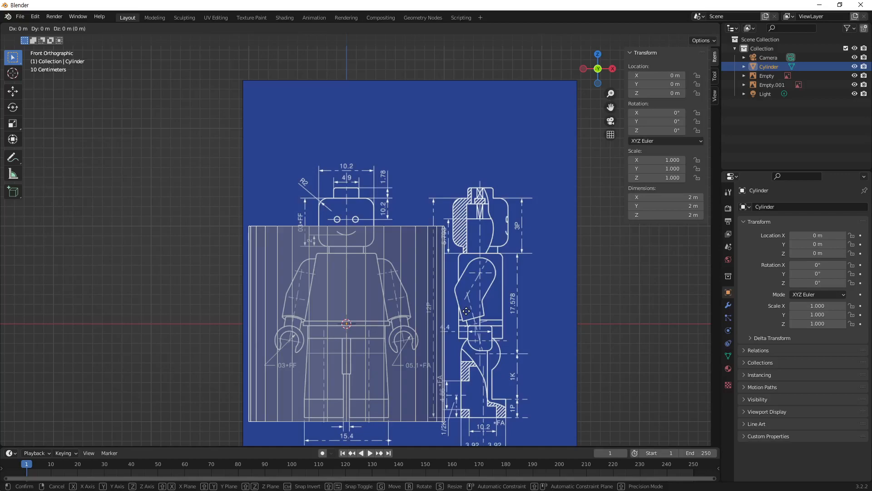
key("z")
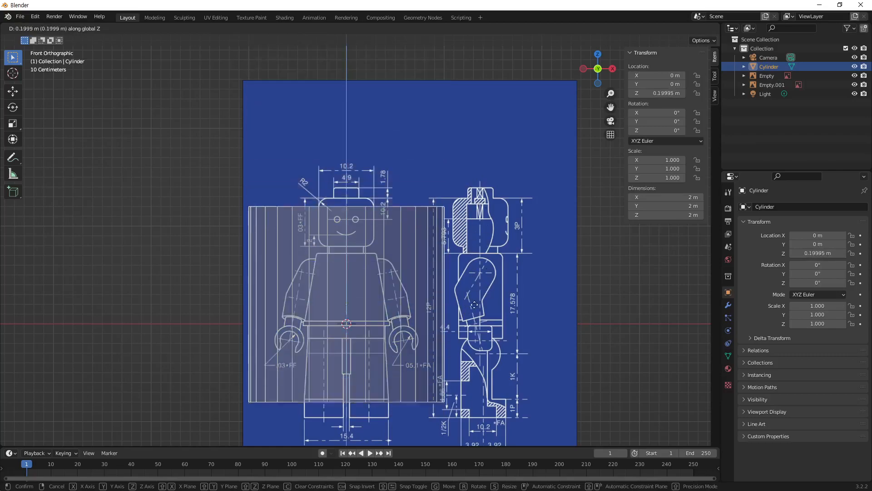
left_click(521, 219)
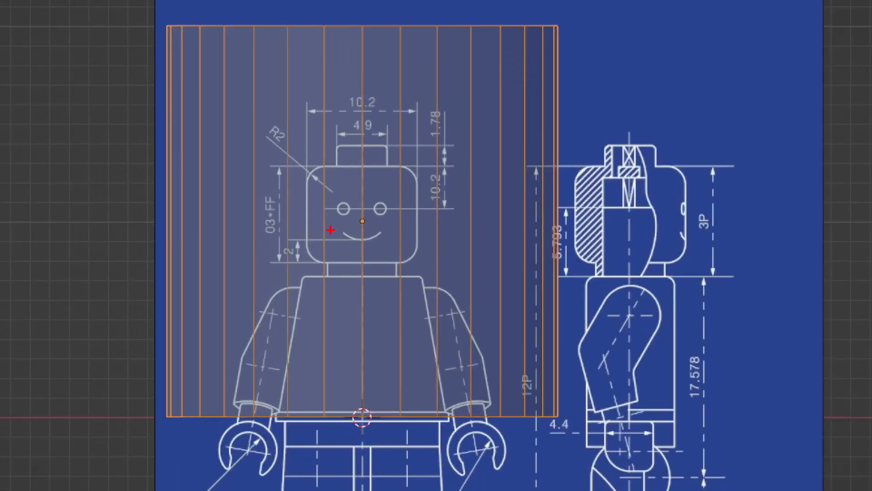
left_click_drag(347, 207, 373, 233, "ctrl")
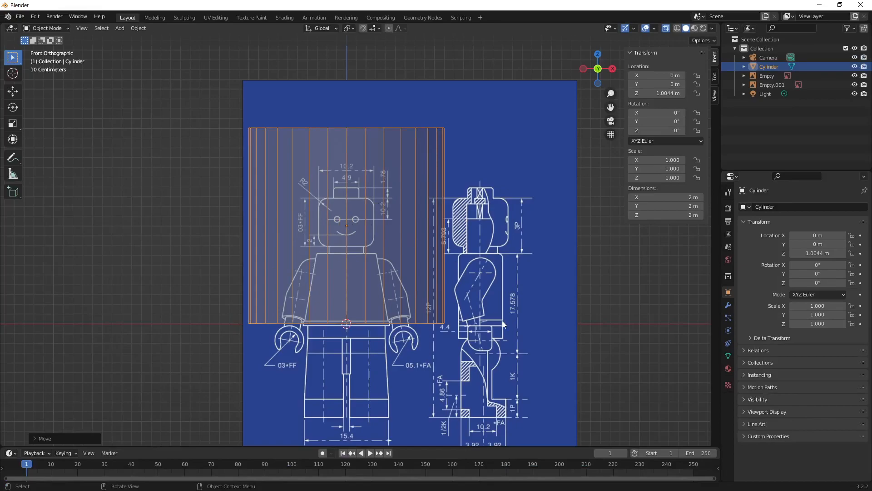
- Try a level 2 Subdivision modifier on the cylinder and remove it
key("ctrl+2")
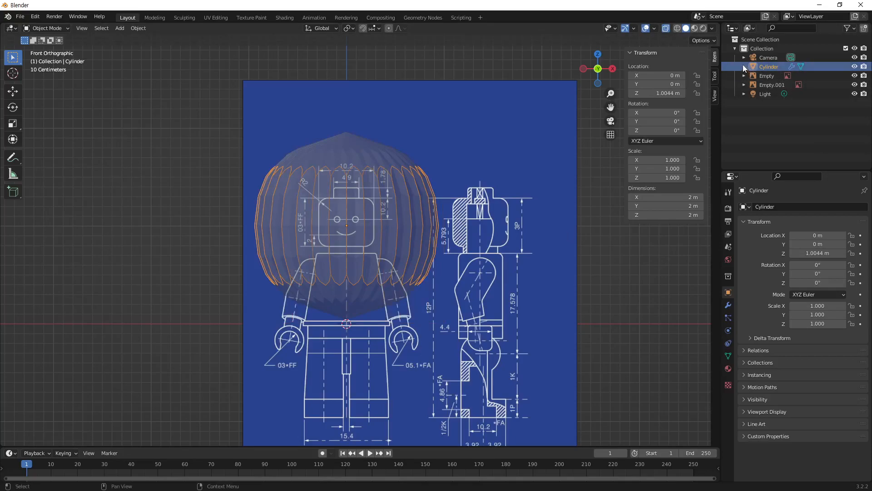
left_click(728, 305)
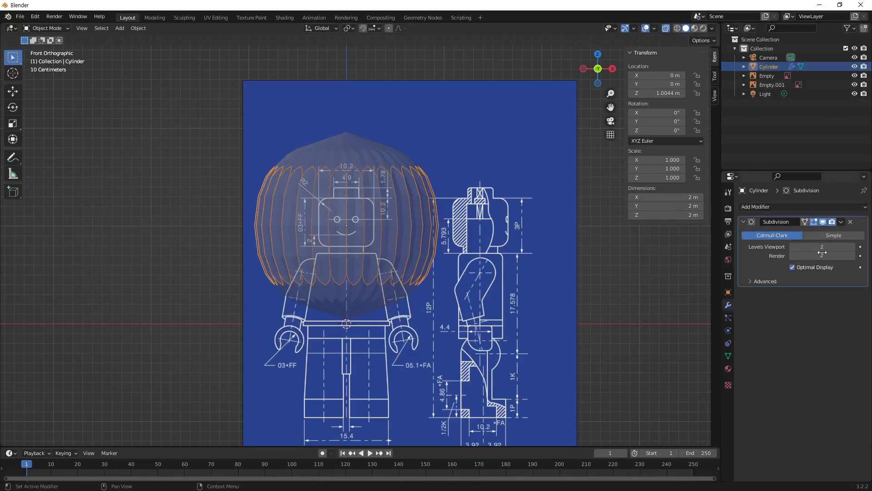
left_click(850, 222)
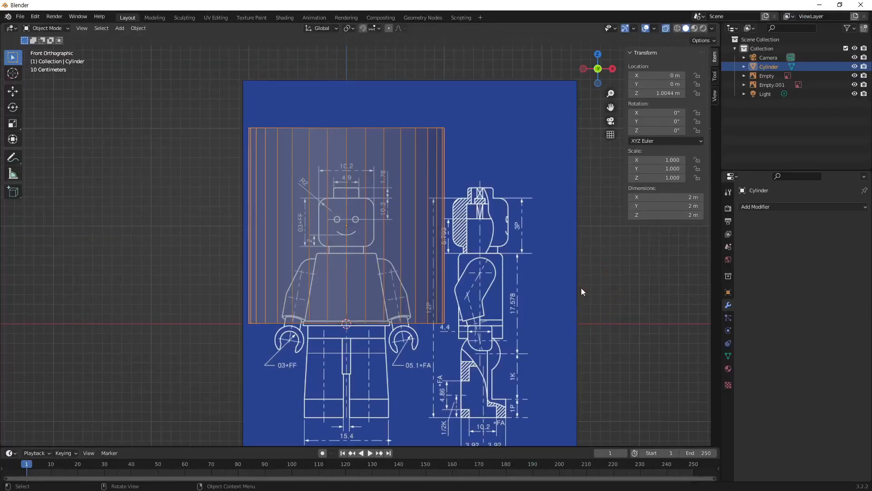
- Scale the cylinder uniformly to about 0.284 so its width matches the blueprint's head outline
key("s")
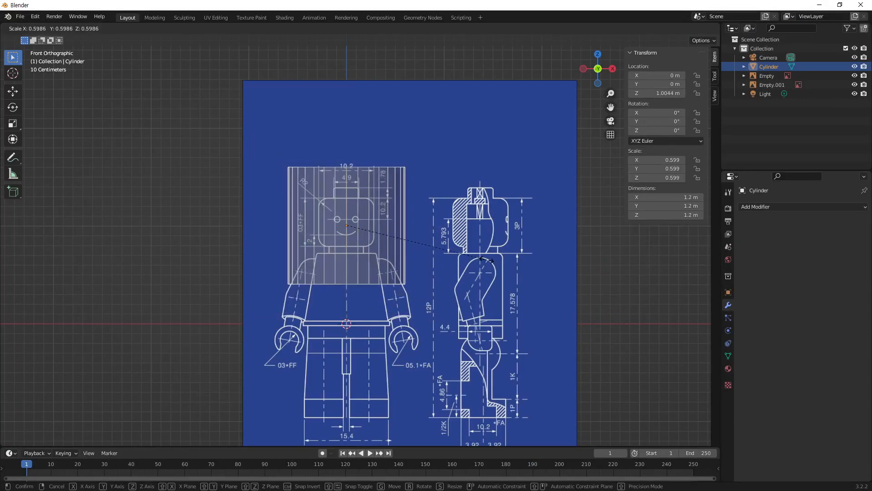
left_click(415, 241)
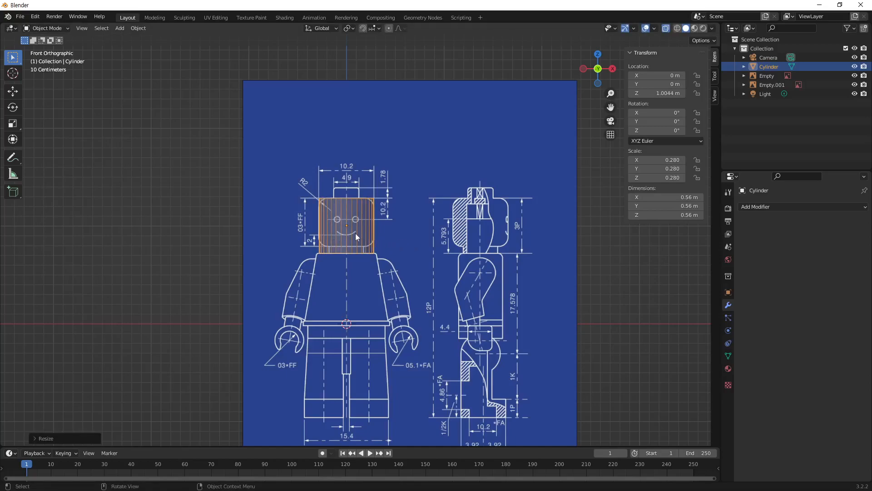
scroll(356, 233, "up", 5)
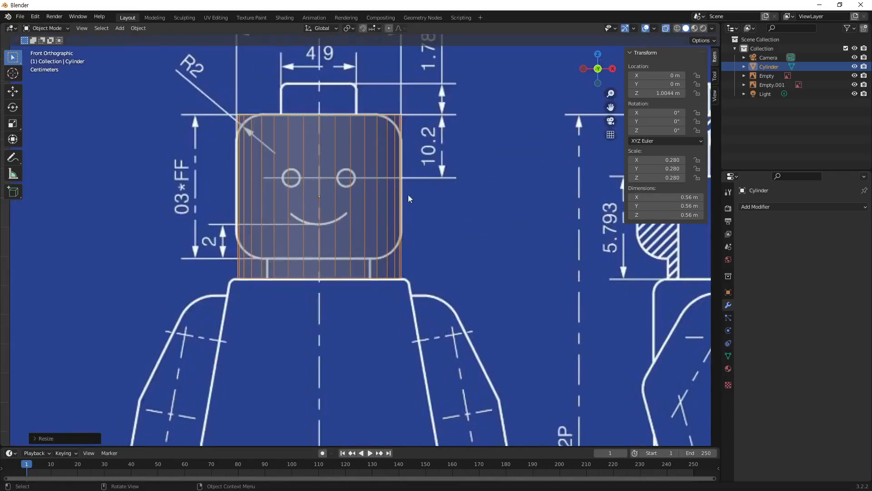
key("s")
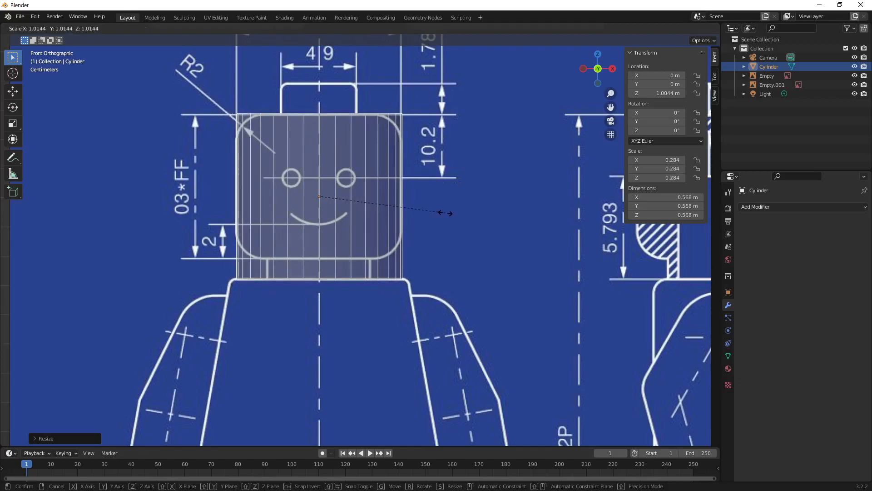
left_click(446, 213)
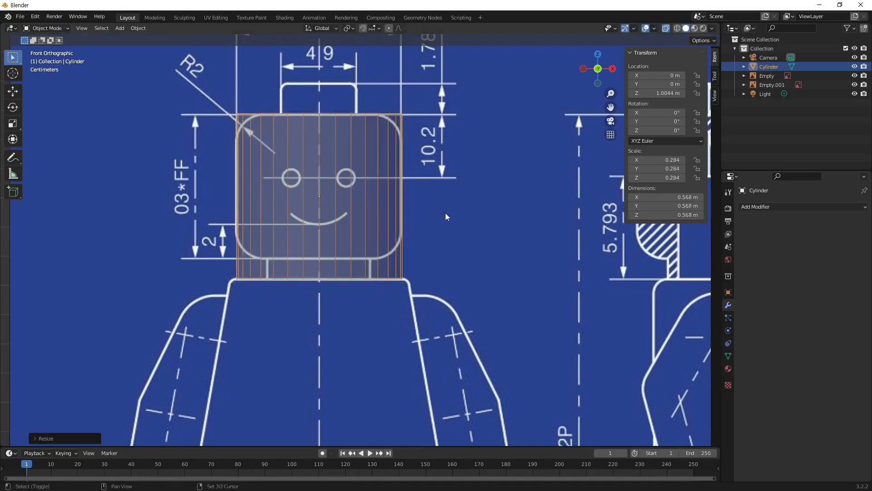
left_click(341, 213)
left_click(374, 226)
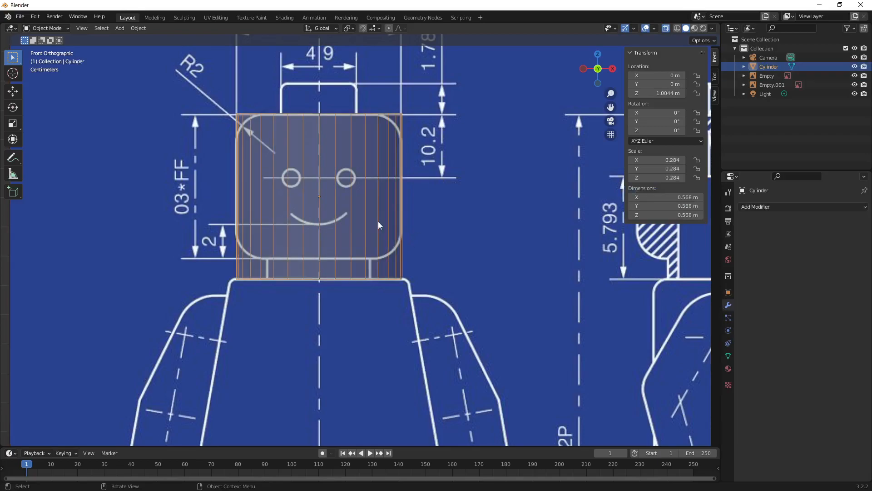
- Move the cylinder up about 0.034 m along the global Z axis and scale its Z to about 0.247 to match the head's height
key("g")
key("z")
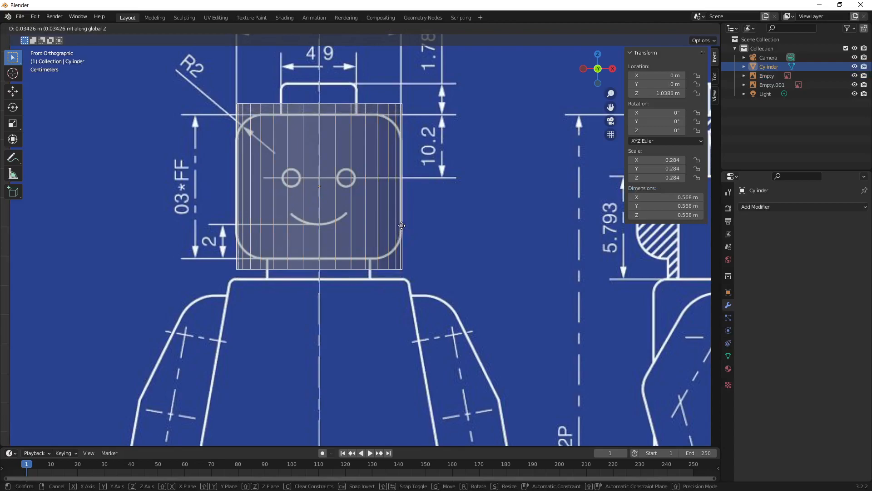
left_click(403, 225)
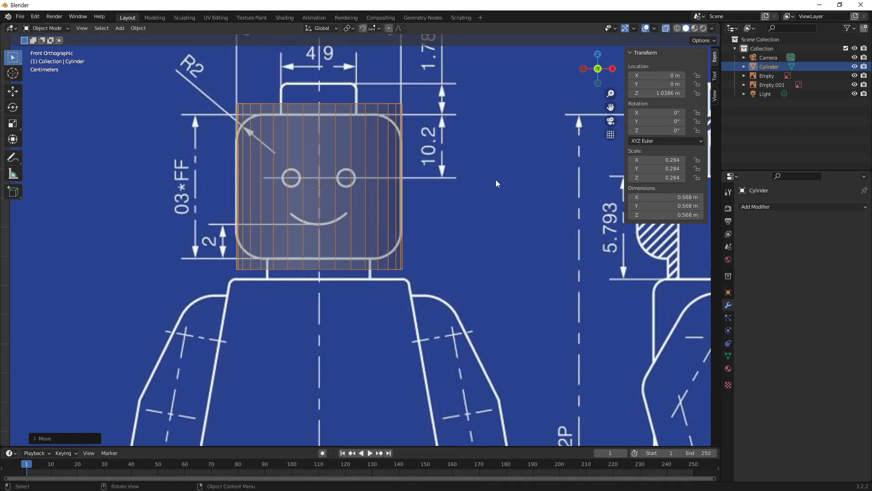
key("s")
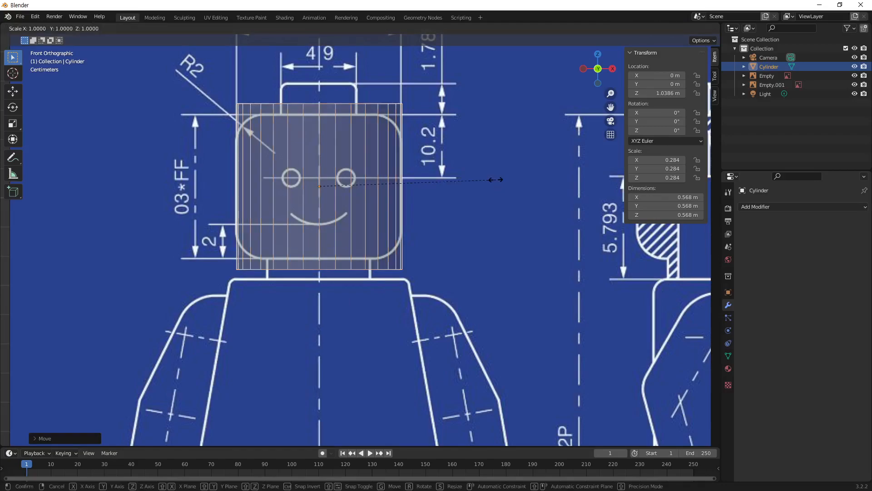
key("z")
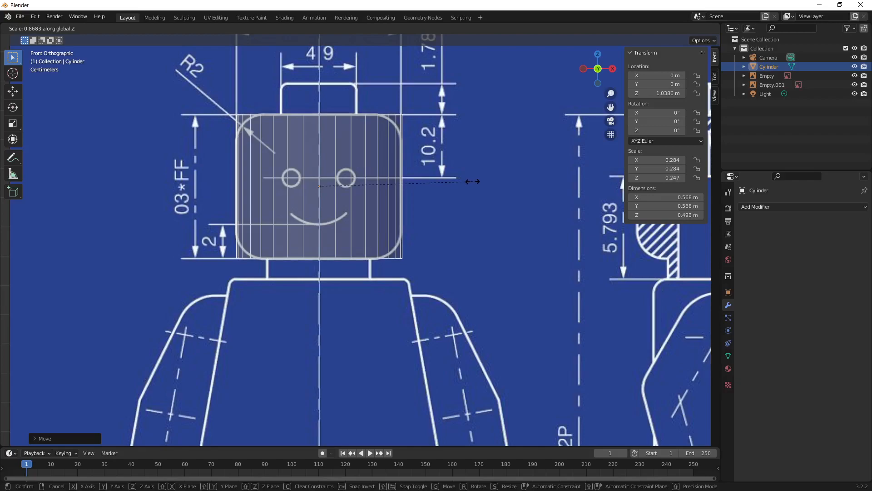
left_click(472, 182)
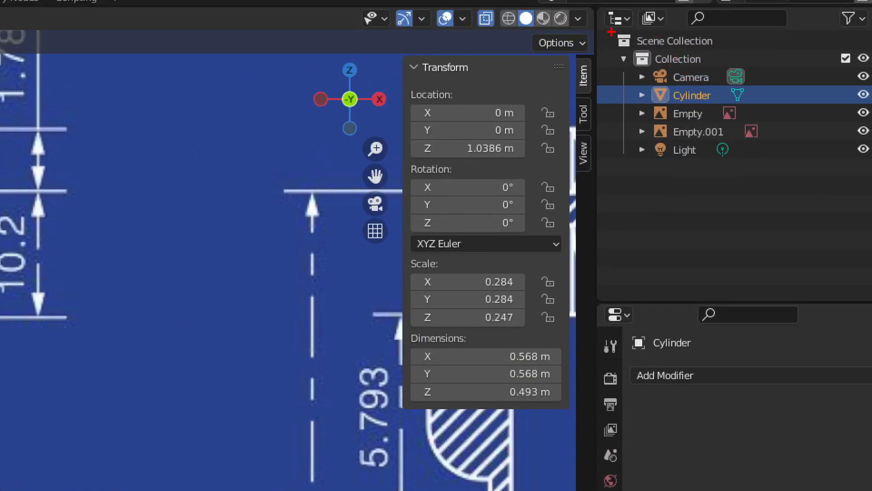
mouse_move(616, 43)
left_mouse_down()
mouse_move(770, 146)
mouse_move(784, 165)
left_mouse_up()
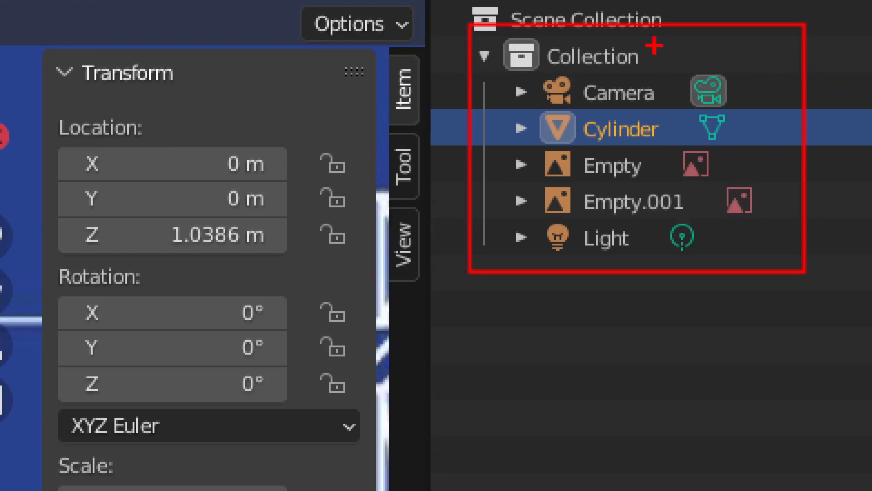
left_click_drag(654, 49, 784, 28)
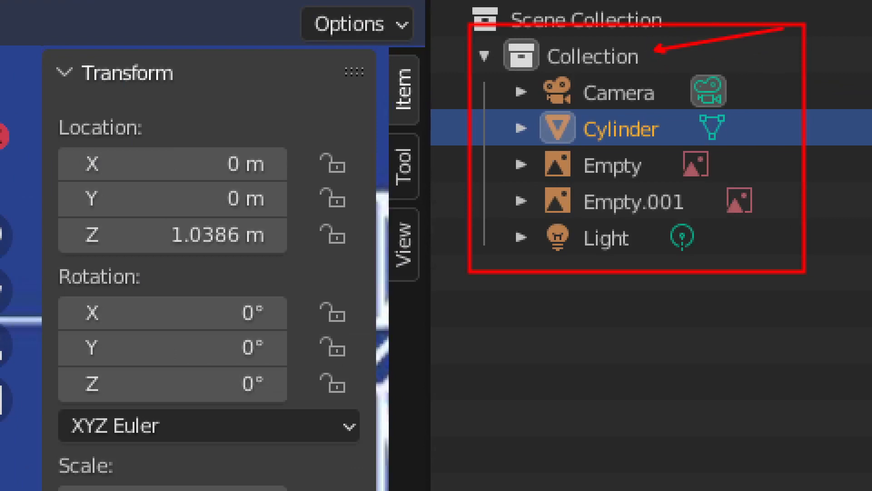
mouse_move(528, 147)
left_mouse_down()
mouse_move(746, 223)
mouse_move(773, 219)
left_mouse_up()
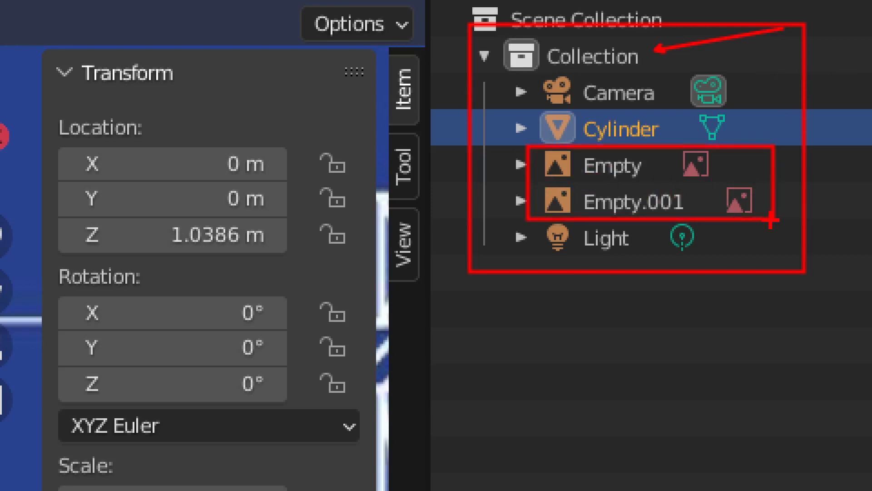
left_click_drag(530, 126, 432, 126)
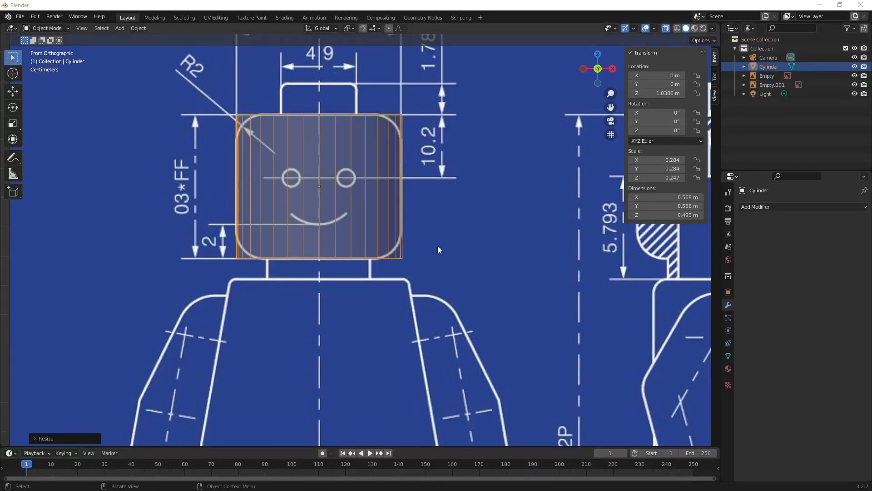
- Create a new collection and move both blueprint image empties, Empty and Empty.001, into it
left_click(462, 239)
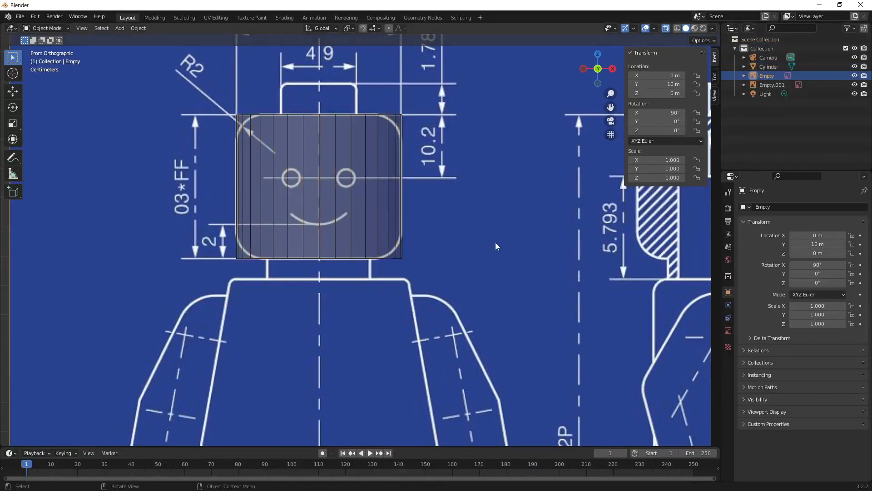
left_click(773, 85, "ctrl")
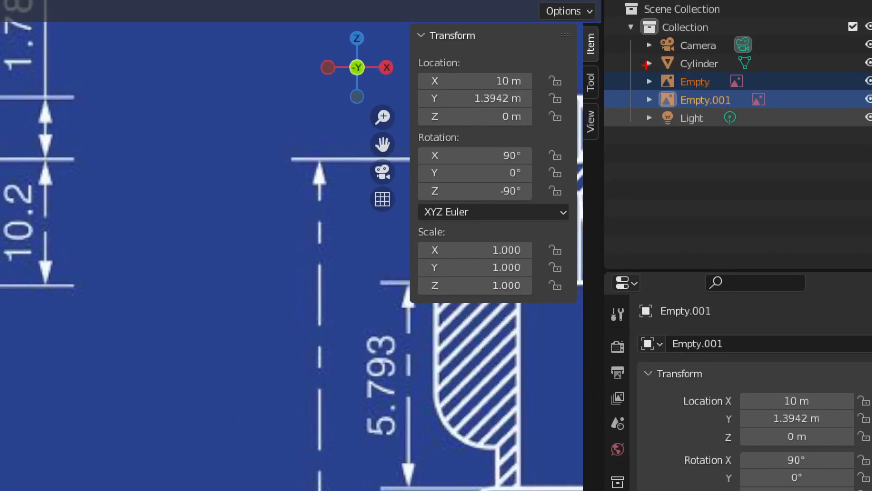
left_click_drag(646, 64, 772, 113)
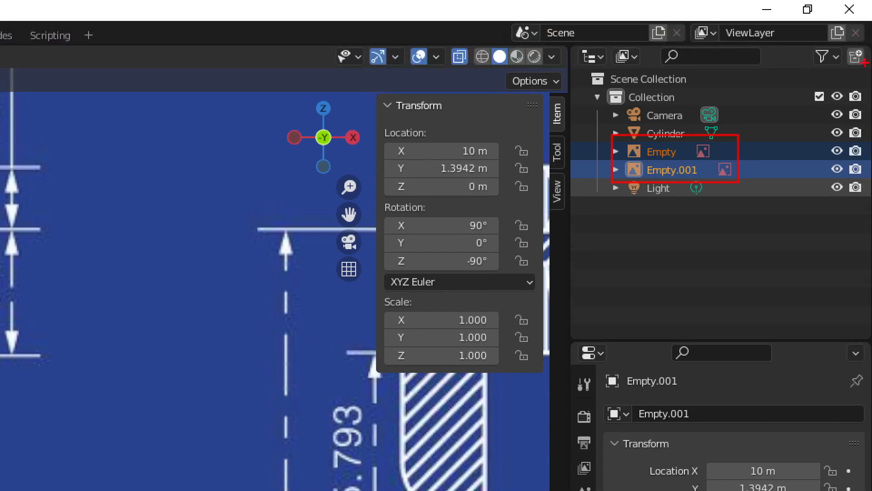
left_click_drag(682, 94, 756, 67)
left_click_drag(844, 46, 867, 66)
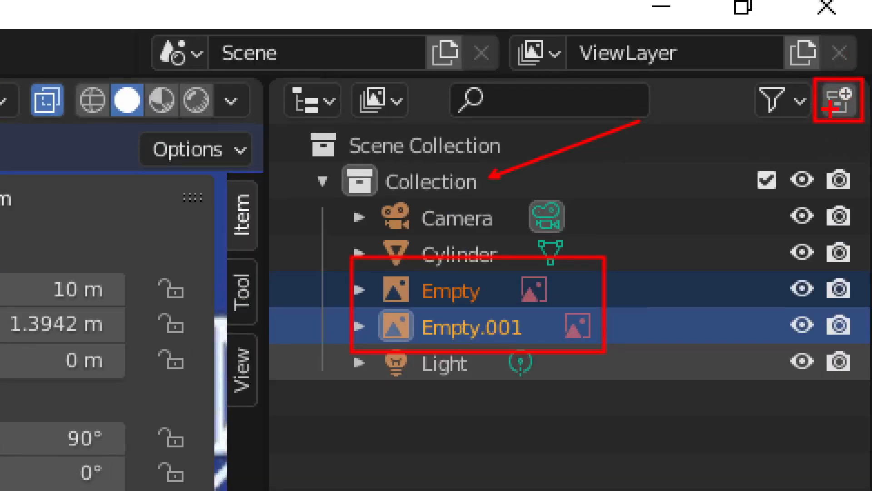
left_click_drag(440, 486, 441, 352)
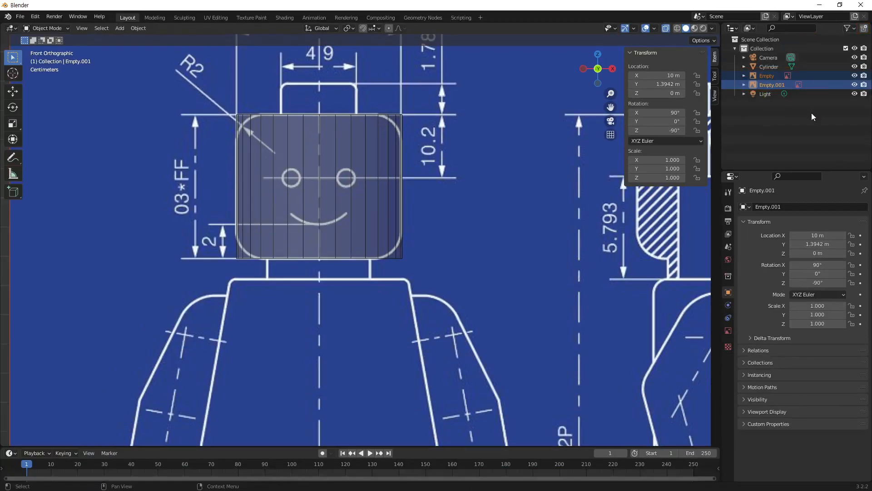
left_click(864, 28)
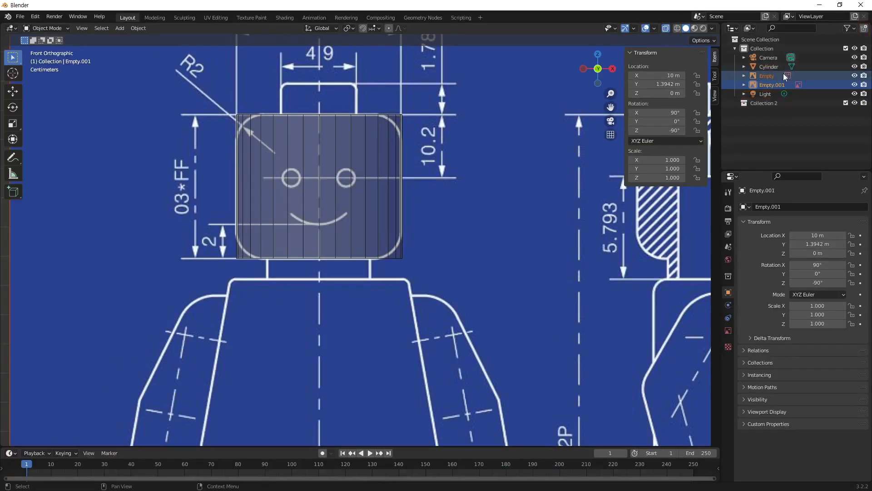
left_click_drag(785, 77, 768, 102)
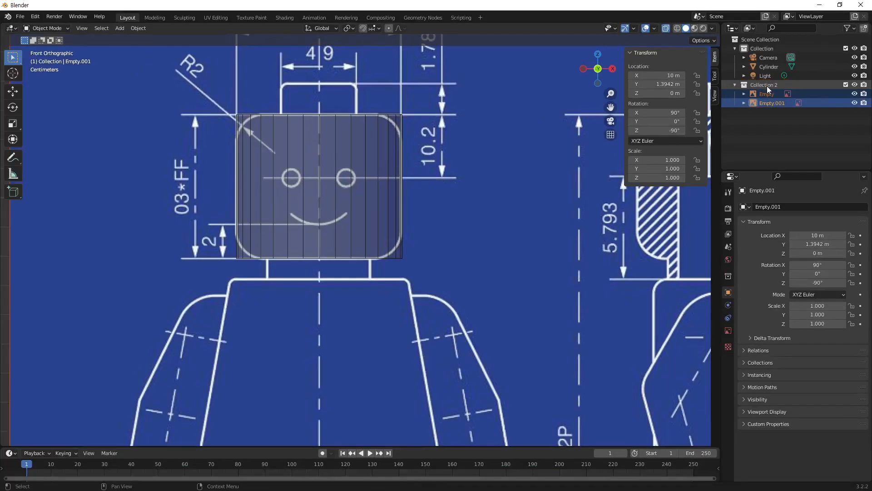
- Rename the collection holding the blueprint images as Reference
double_click(580, 214)
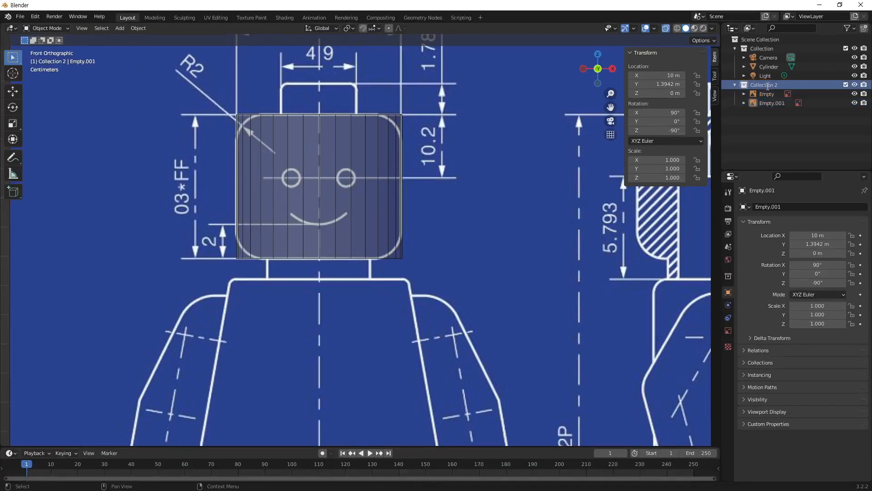
type("Reference")
key("Return")
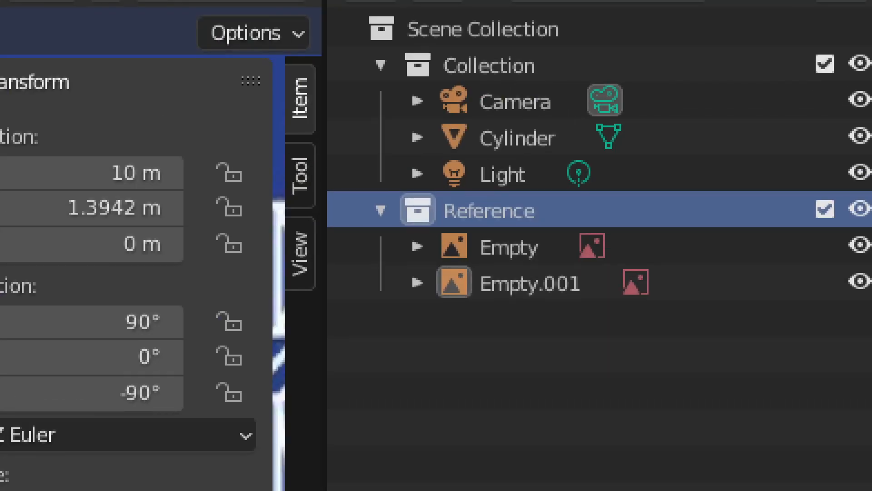
left_click(763, 60)
left_click_drag(432, 180, 549, 222, "ctrl")
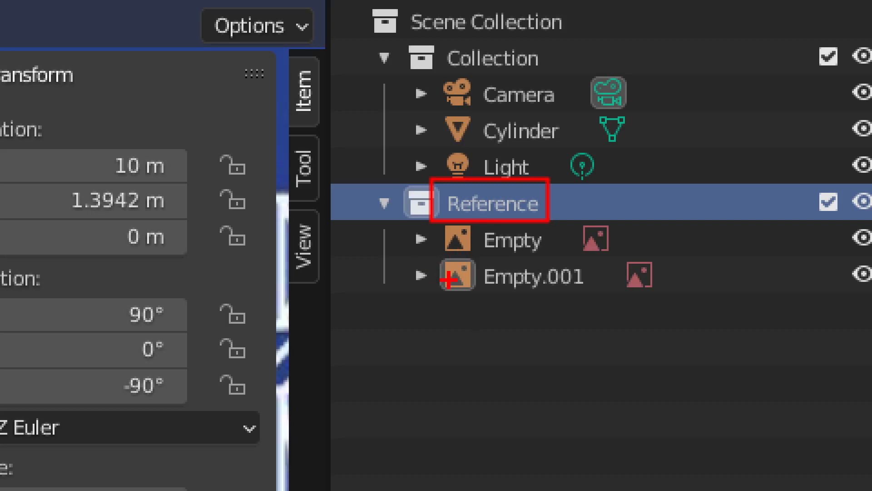
left_click_drag(477, 112, 632, 144, "ctrl")
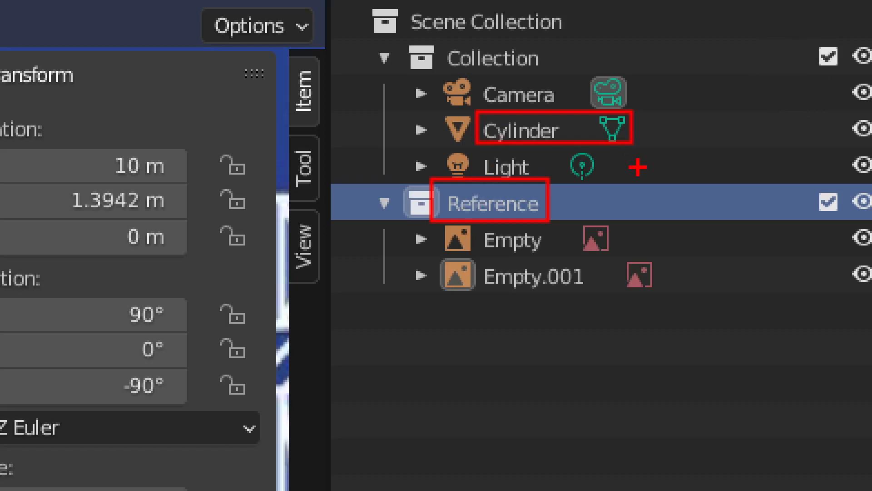
key("Escape")
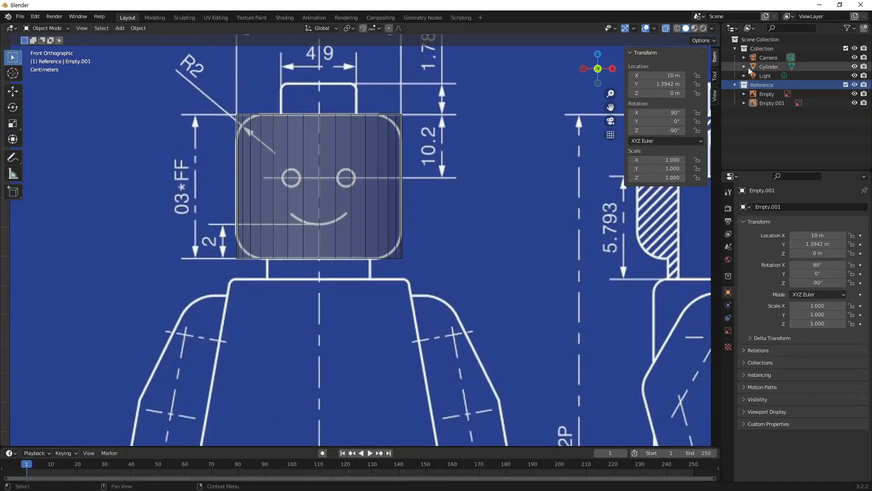
- Select the head cylinder and move it to a new collection named Object
left_click(768, 66)
left_click(370, 344)
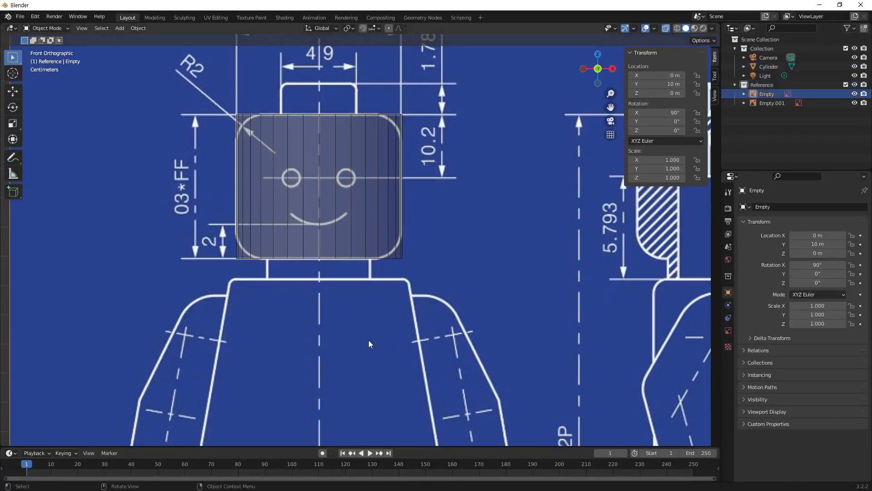
left_click(347, 237)
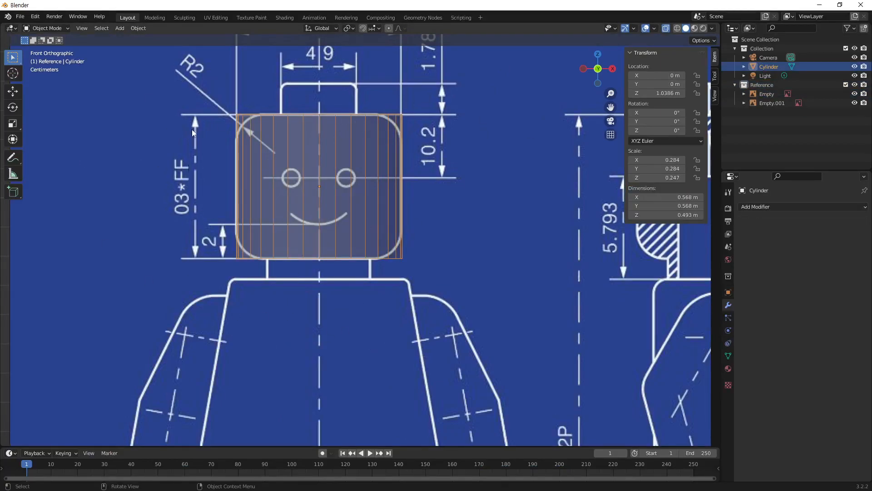
key("m")
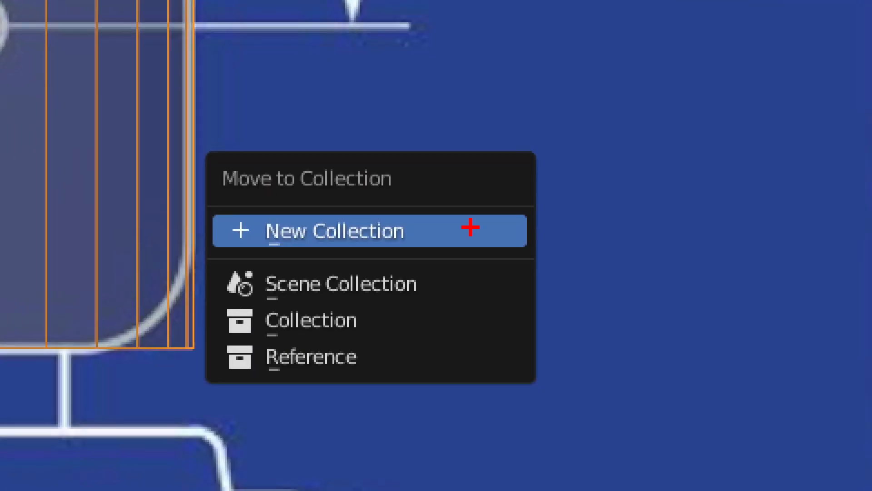
left_click_drag(199, 151, 413, 209)
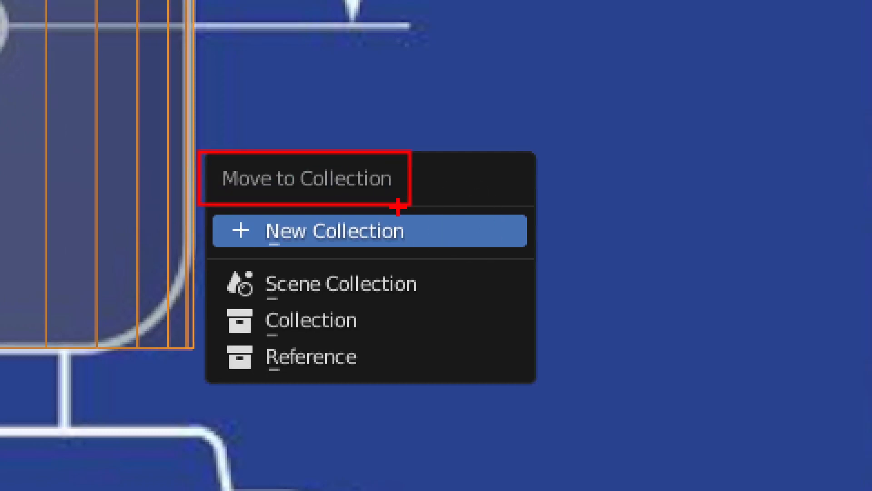
left_click_drag(381, 316, 598, 281)
left_click_drag(382, 363, 536, 381)
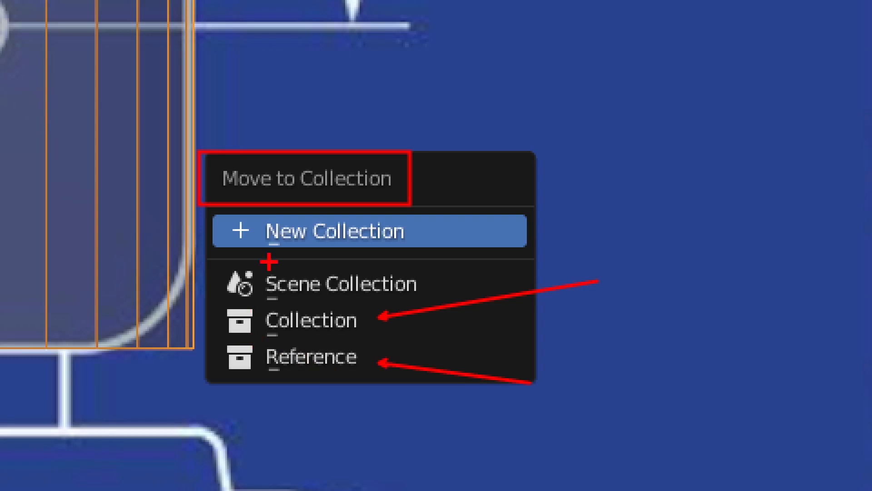
left_click_drag(243, 210, 423, 255)
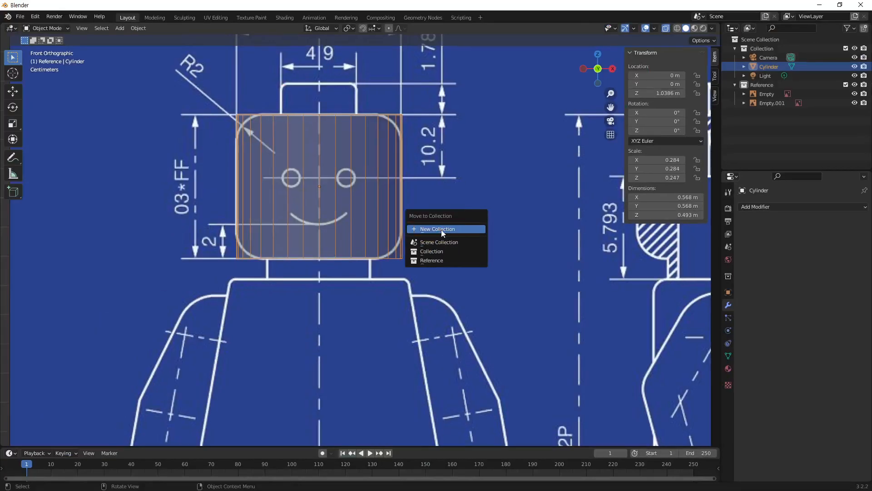
left_click(438, 229)
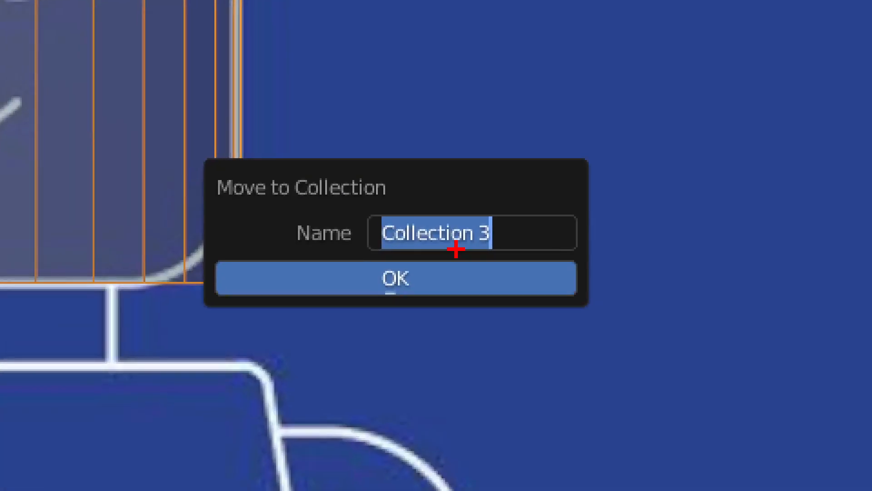
left_click_drag(374, 213, 493, 253, "ctrl")
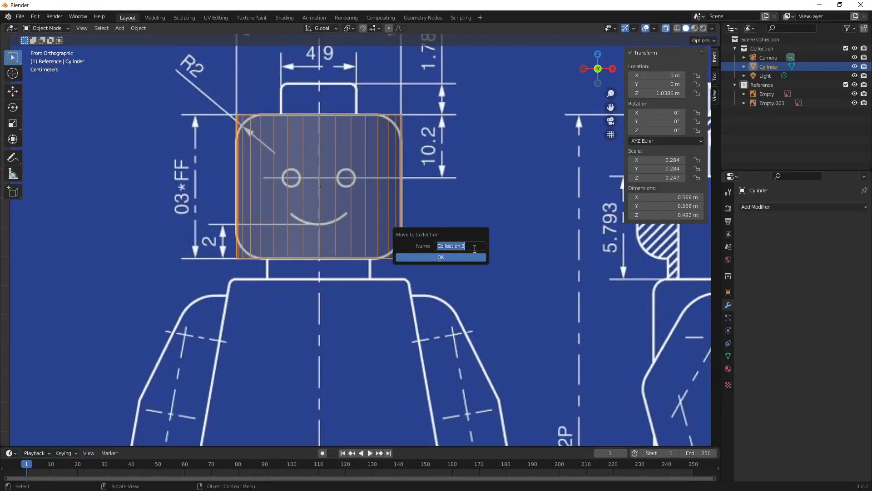
type("Object")
left_click(443, 258)
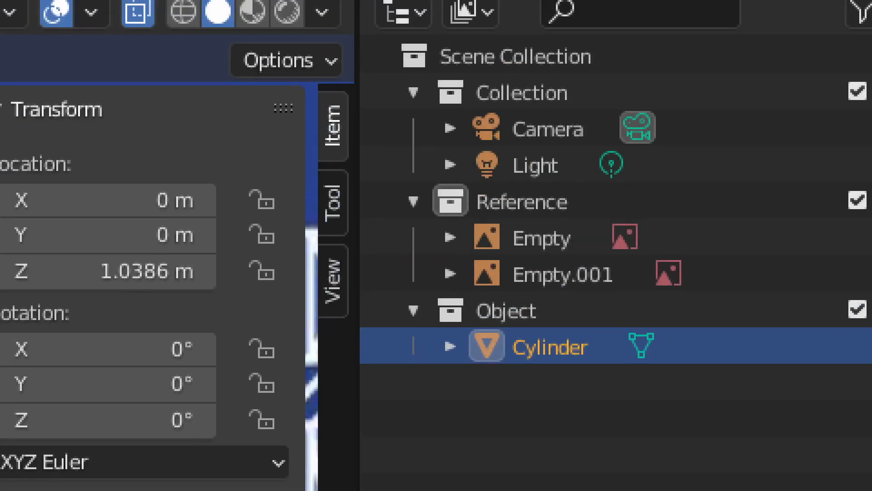
left_click_drag(615, 160, 661, 183, "ctrl")
left_click_drag(537, 352, 623, 372, "ctrl")
left_click_drag(374, 30, 683, 383, "ctrl")
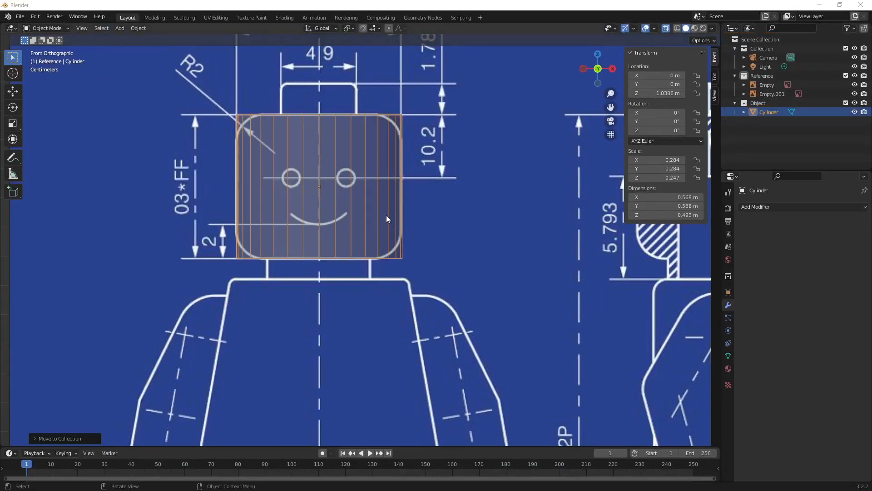
- Duplicate the head cylinder and move the copy up about 0.287 m along the global Z axis
left_click(374, 211)
left_click(346, 217)
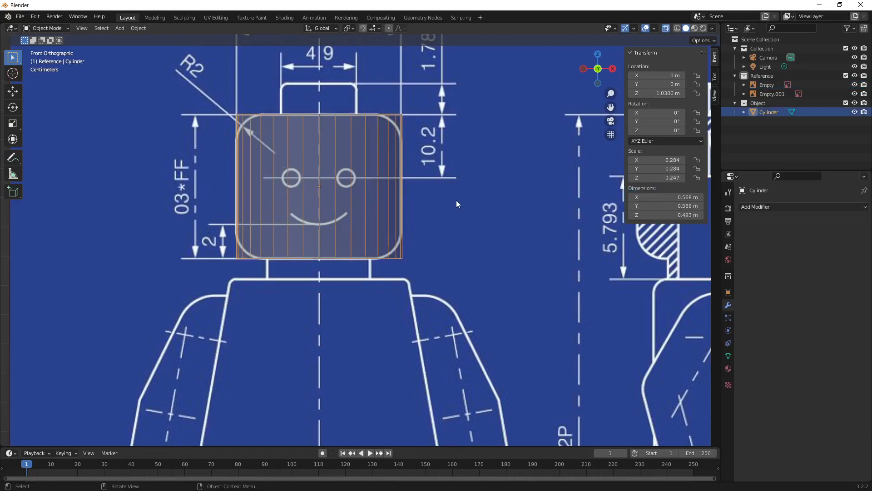
middle_click_drag(465, 178, 474, 225, "shift")
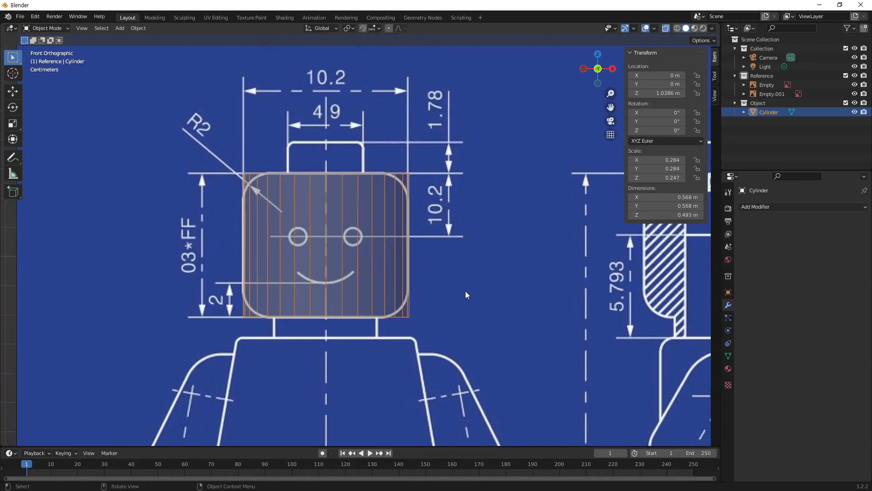
key("shift+d")
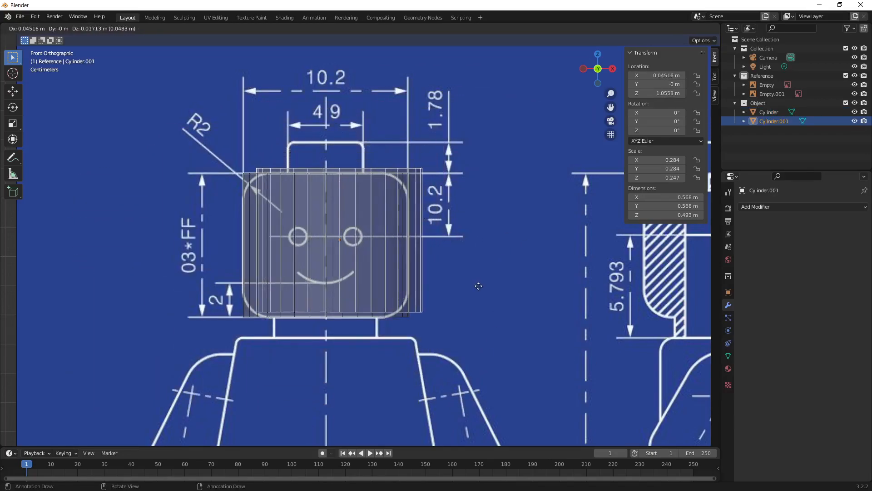
key("z")
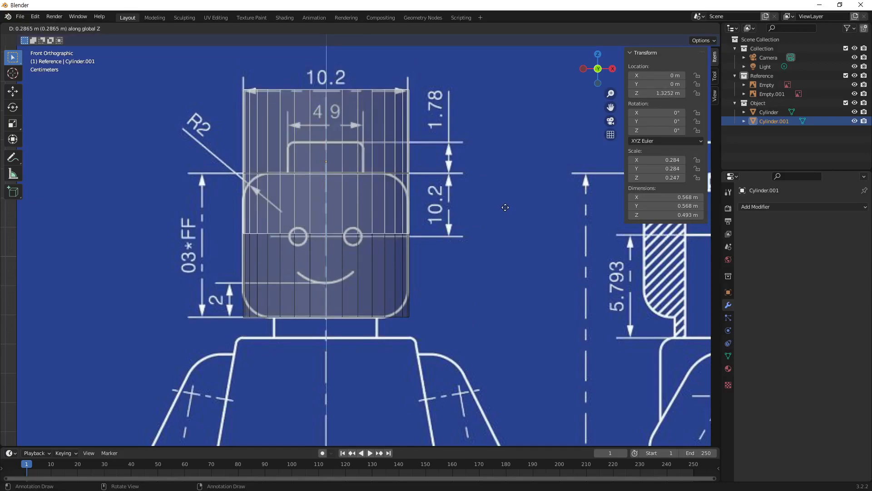
left_click(505, 207)
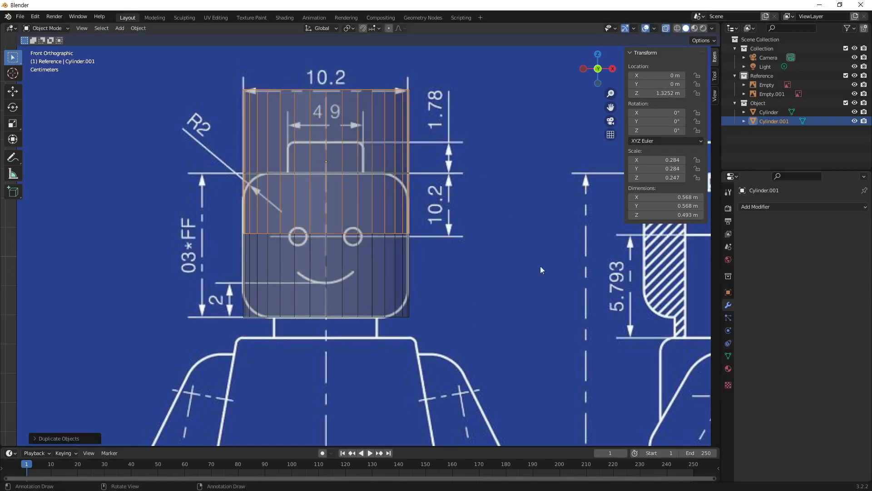
- Scale the copy to about 0.26 m wide to match the blueprint's head stud and lower it to about 1.279 m on Z
key("s")
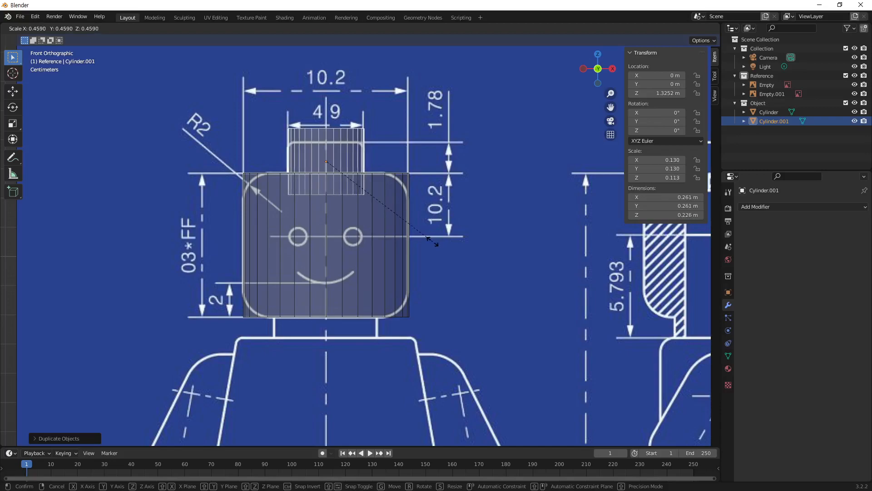
left_click(432, 241)
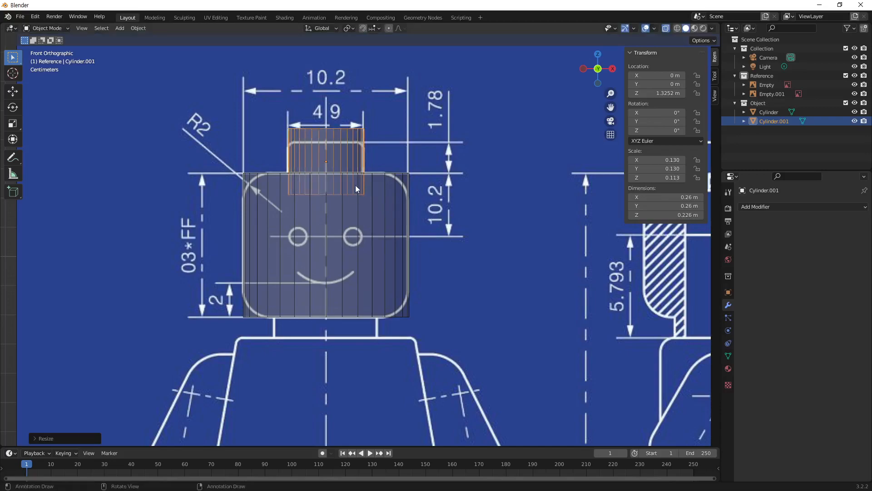
scroll(421, 156, "up", 2)
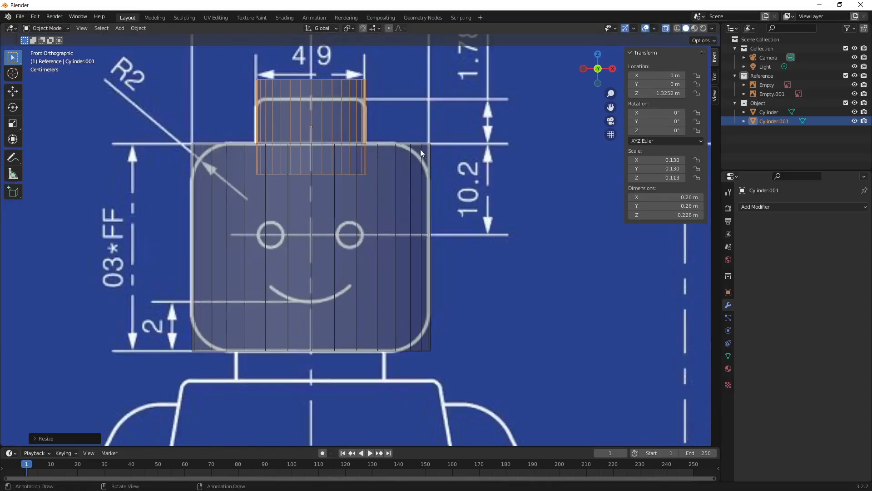
key("g")
key("z")
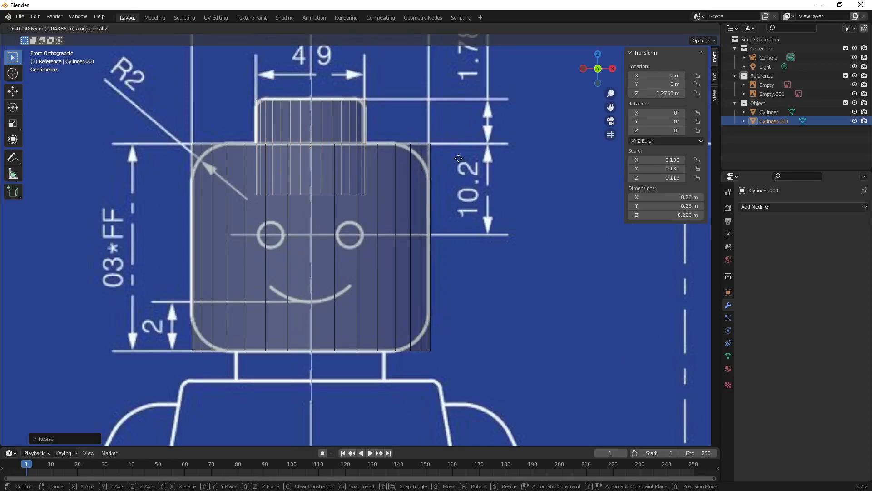
left_click(459, 158)
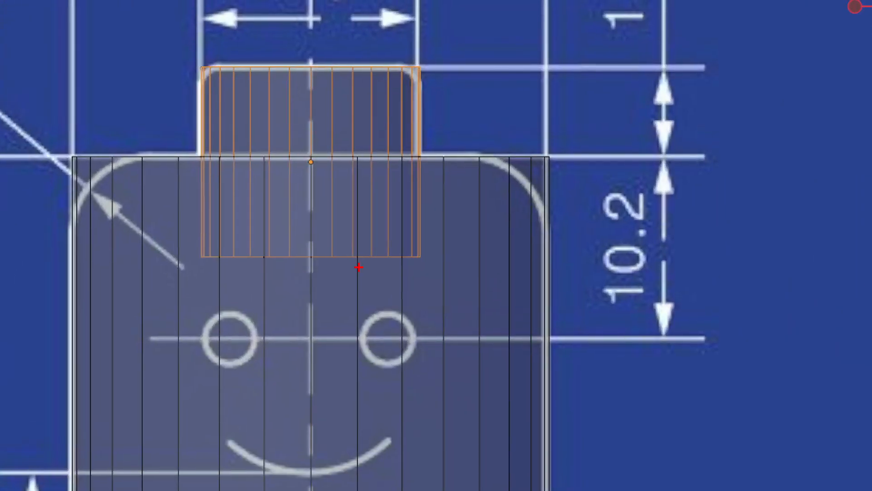
mouse_move(359, 267)
left_mouse_down()
mouse_move(243, 255)
mouse_move(289, 188)
mouse_move(407, 232)
mouse_move(317, 287)
left_mouse_up()
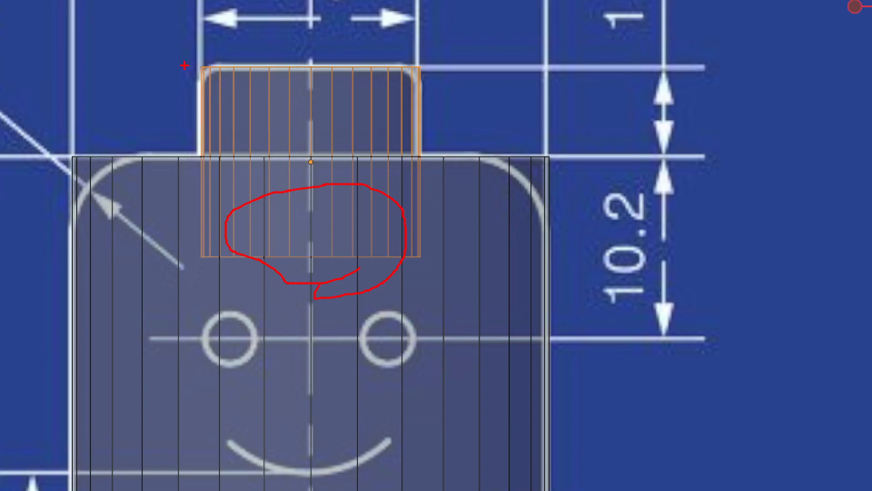
left_click_drag(183, 67, 565, 67)
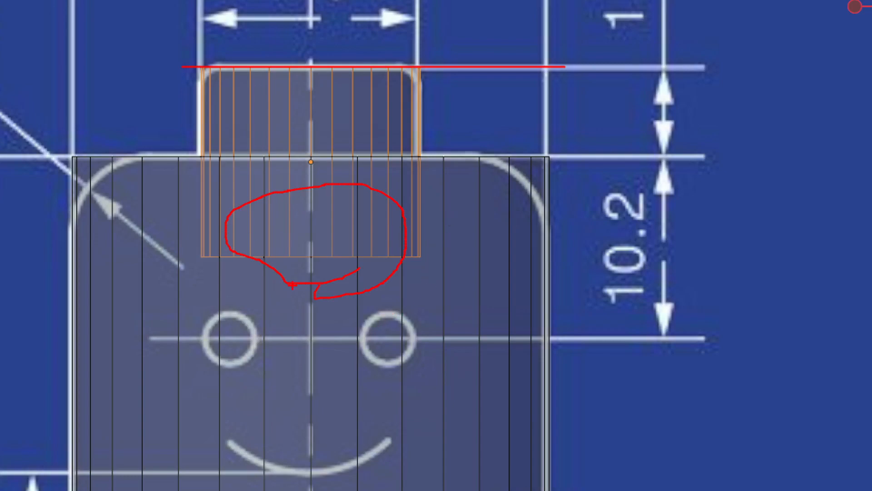
key("Escape")
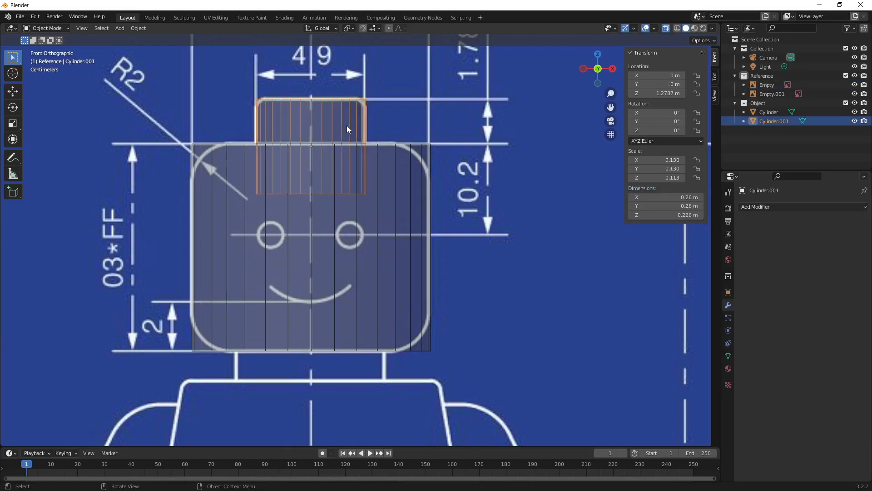
- Duplicate the stud cylinder and move the copy down the global Z axis to about 0.837 m at the neck
key("shift+d")
key("z")
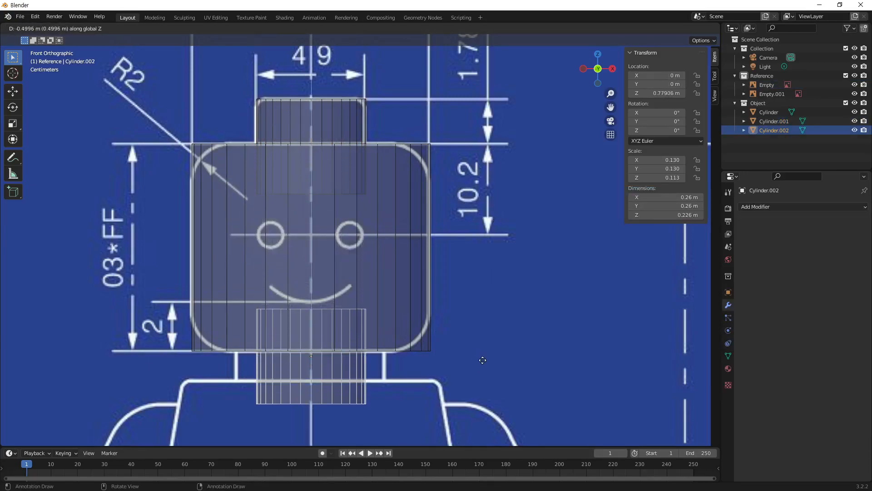
left_click(482, 338)
- Scale the neck cylinder to about 0.356 m wide and raise it along global Z to about 0.872 m to meet the torso's top
key("s")
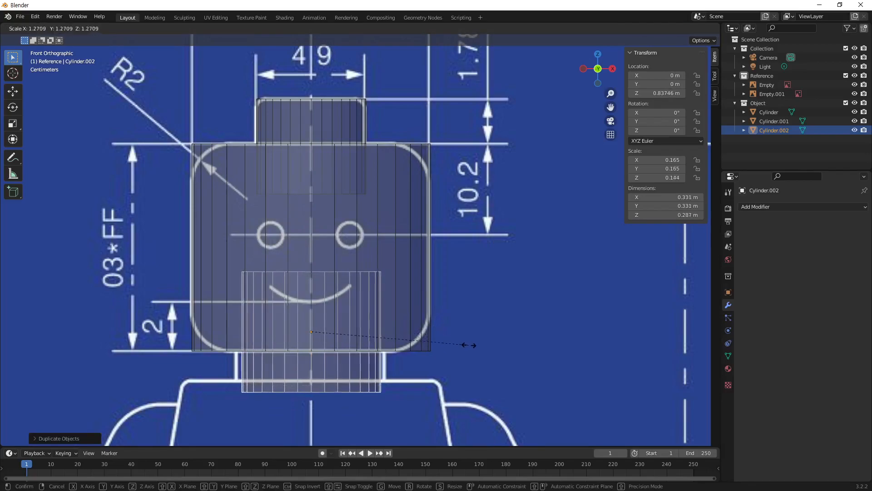
left_click(479, 349)
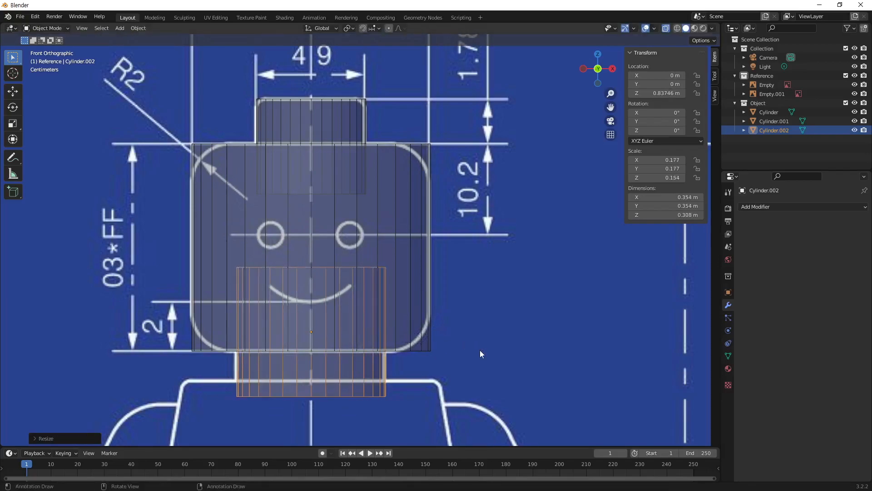
key("s")
left_click(476, 345)
key("g")
key("z")
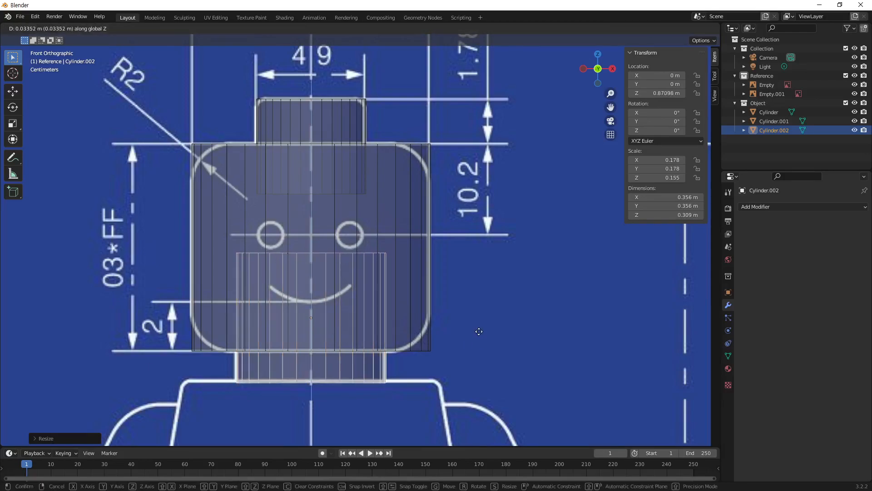
left_click(478, 335)
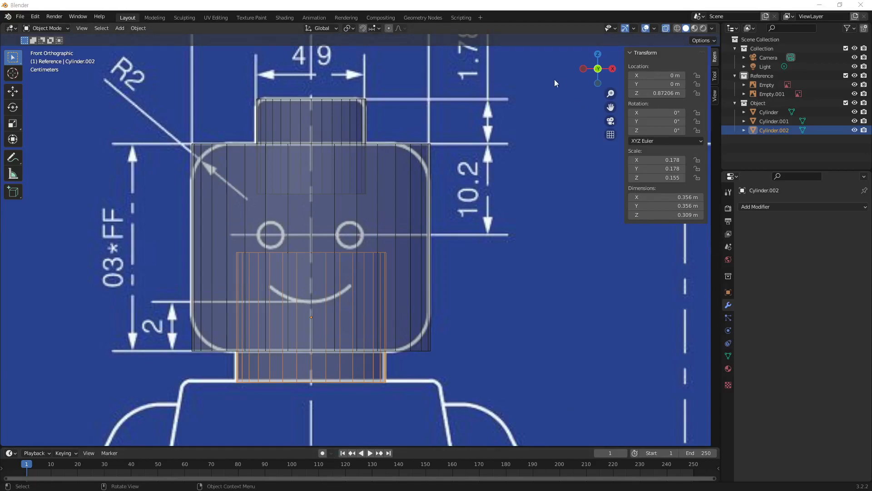
- Select the head cylinder and turn off X-ray to show the three cylinders as solids in perspective
left_click(294, 276)
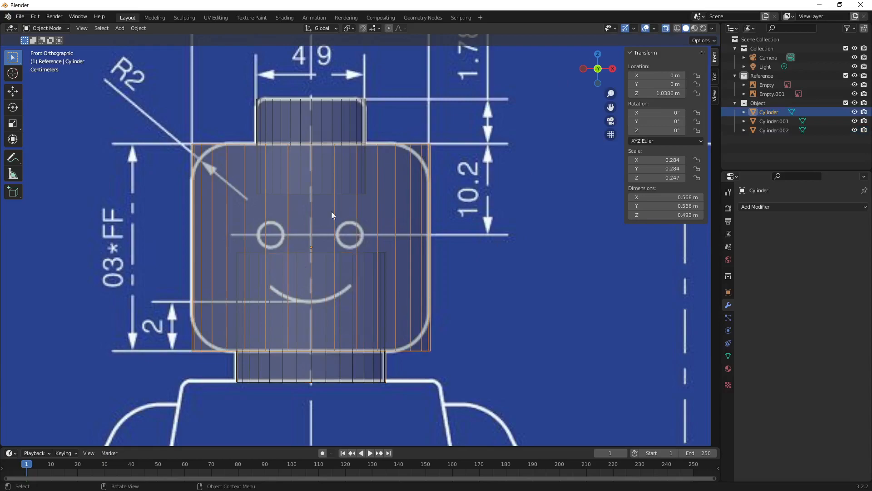
middle_click_drag(301, 206, 288, 225)
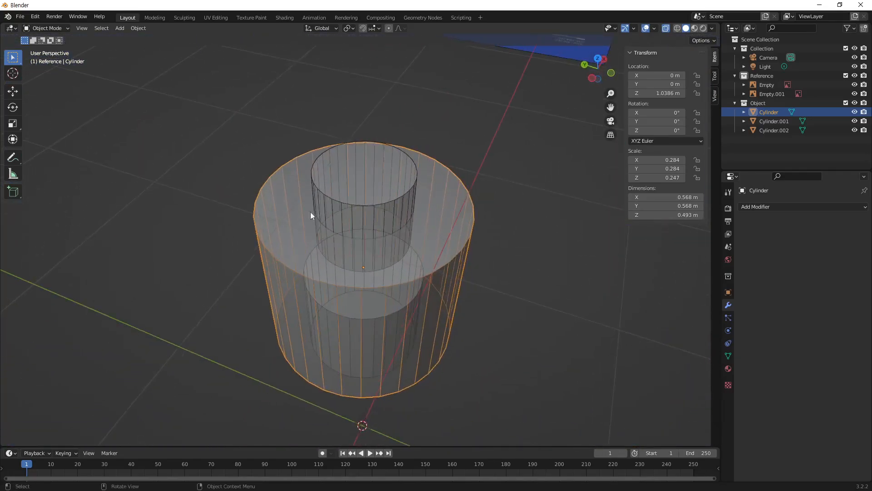
mouse_move(411, 255)
middle_mouse_down()
mouse_move(413, 262)
mouse_move(415, 251)
middle_mouse_up()
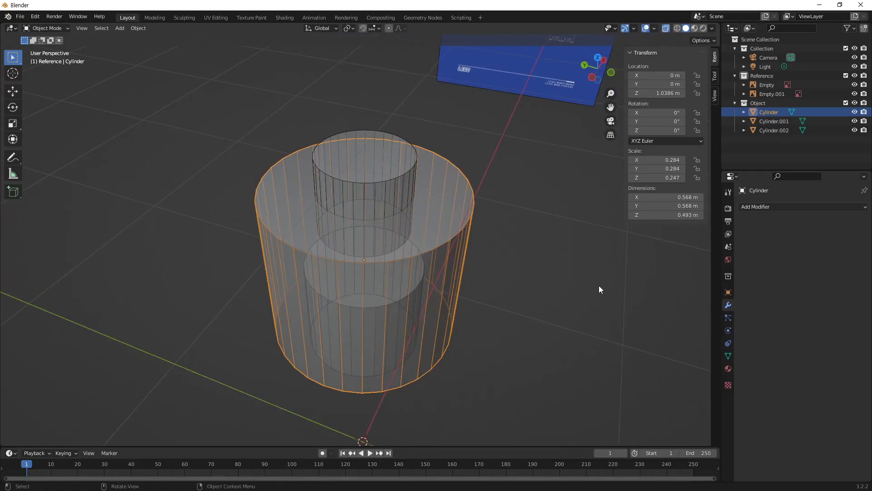
key("alt+z")
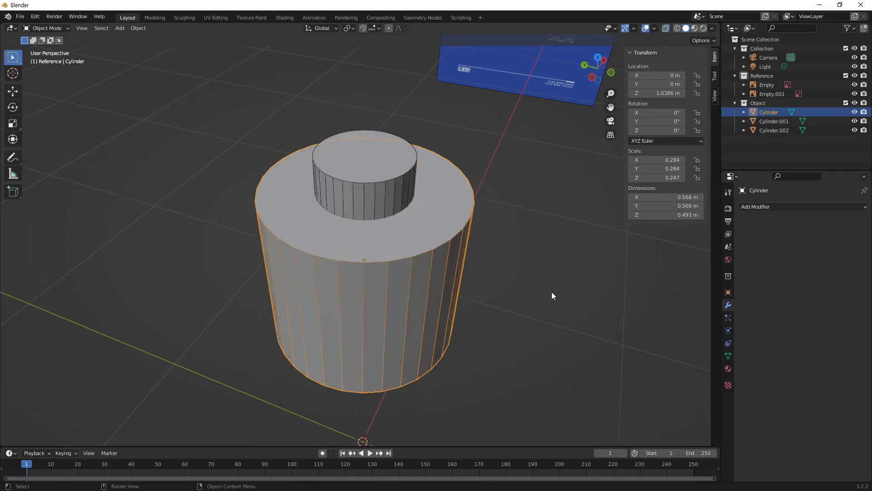
middle_click_drag(403, 231, 441, 223)
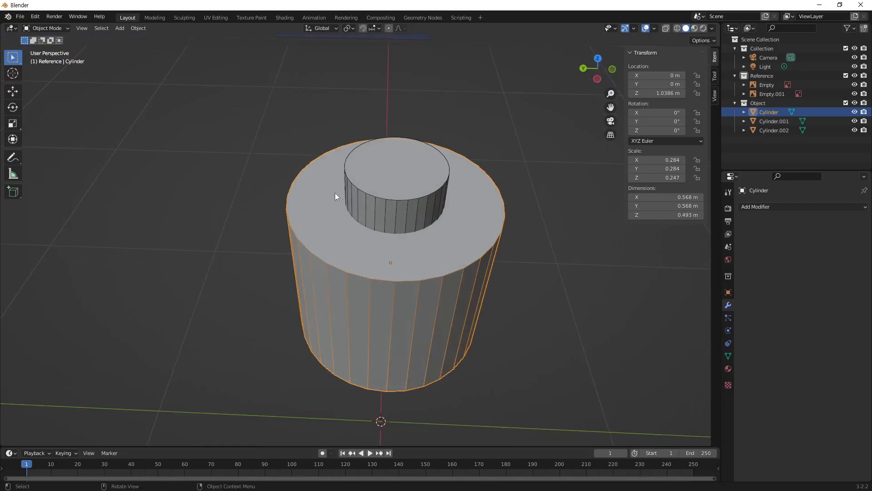
- Deselect everything and make the head cylinder the only selected object
left_click(416, 226)
left_click(445, 260)
key("alt+a")
middle_click_drag(452, 310, 417, 281)
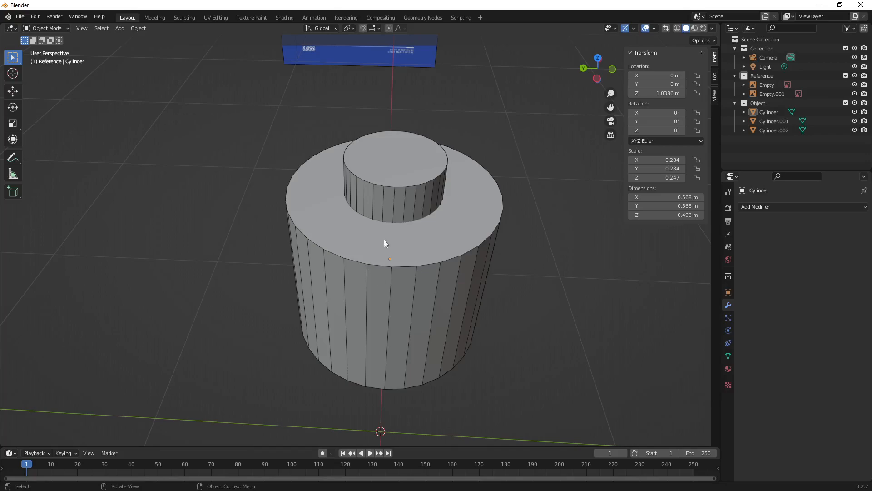
left_click(443, 236)
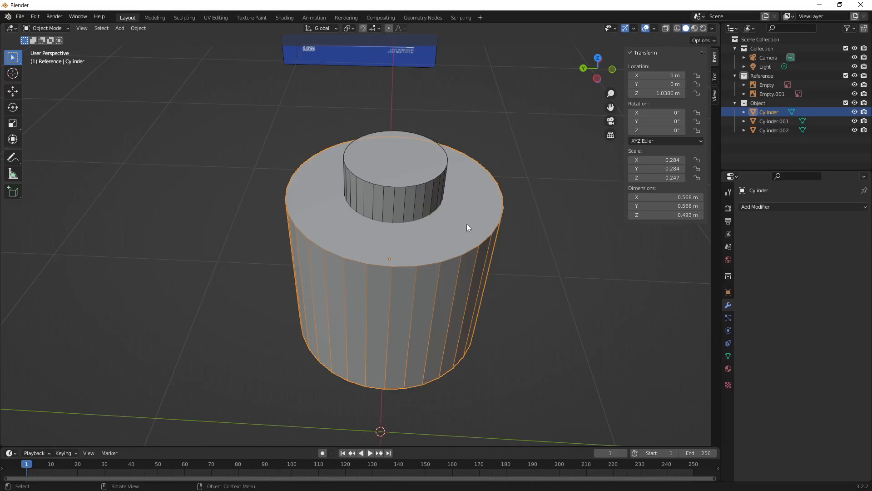
left_click(57, 28)
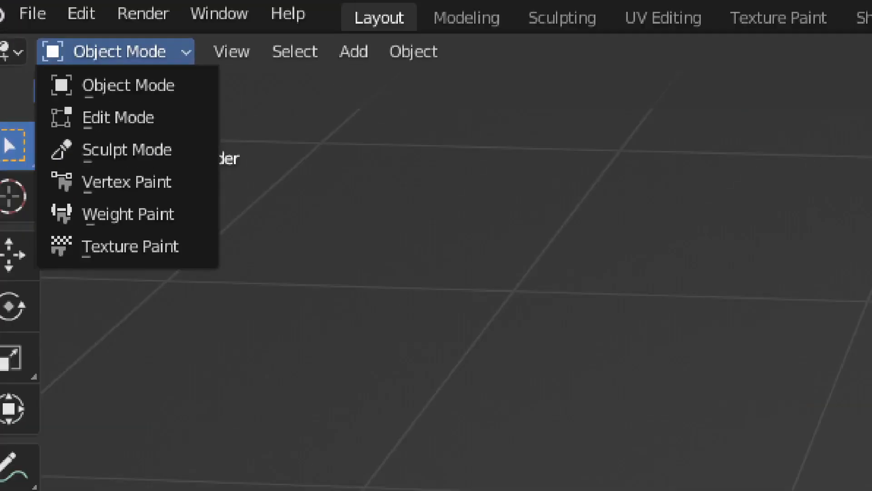
left_click_drag(25, 28, 220, 70)
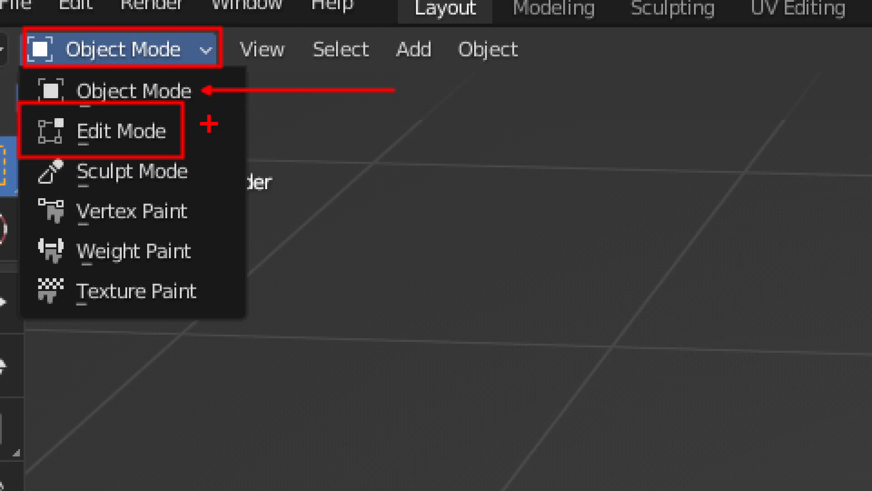
left_click_drag(199, 141, 308, 172)
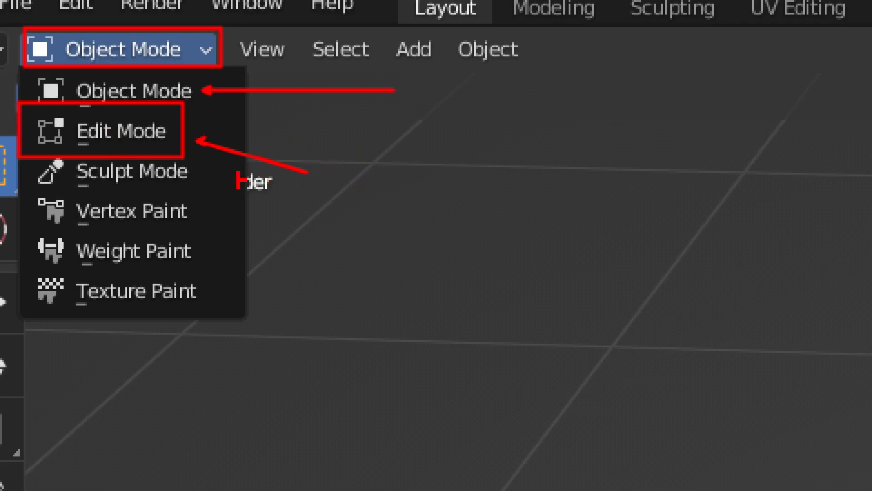
key("Escape")
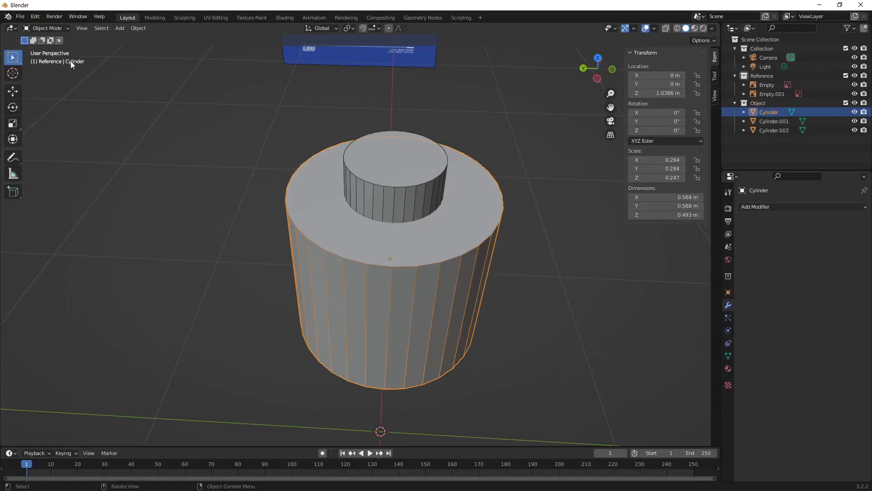
- Enter Edit Mode on the head cylinder
key("Tab")
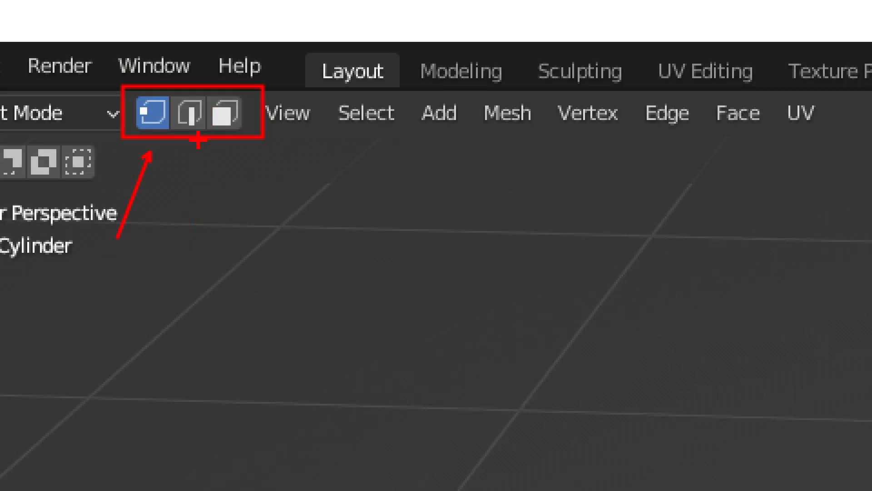
left_click_drag(191, 152, 188, 341)
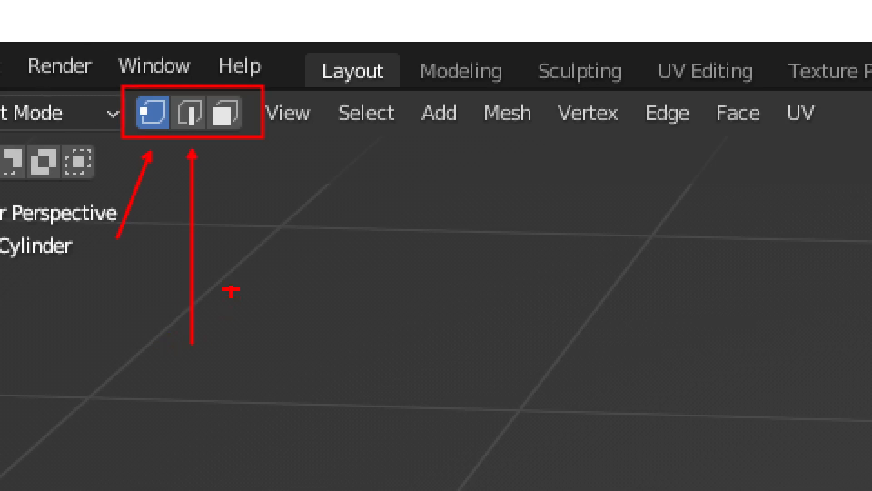
left_click_drag(235, 154, 298, 328)
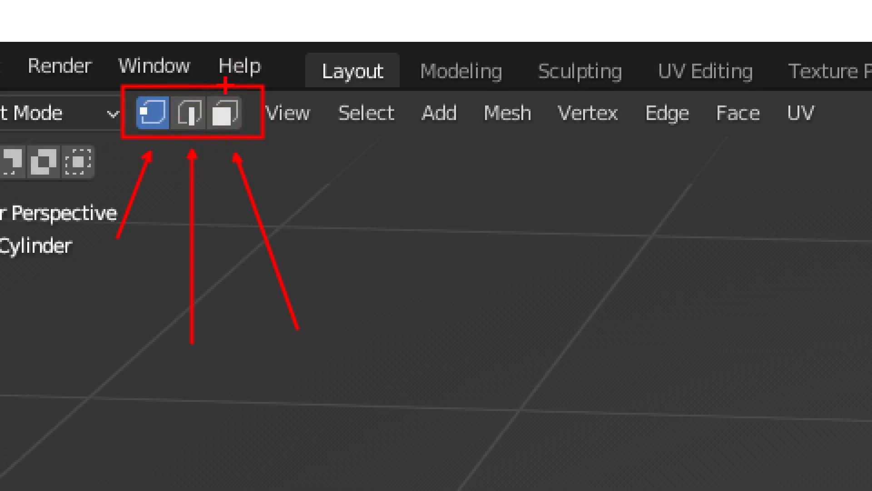
mouse_move(132, 57)
left_mouse_down()
mouse_move(139, 19)
mouse_move(205, 57)
left_mouse_up()
mouse_move(209, 22)
left_mouse_down()
mouse_move(238, 34)
mouse_move(217, 68)
left_mouse_up()
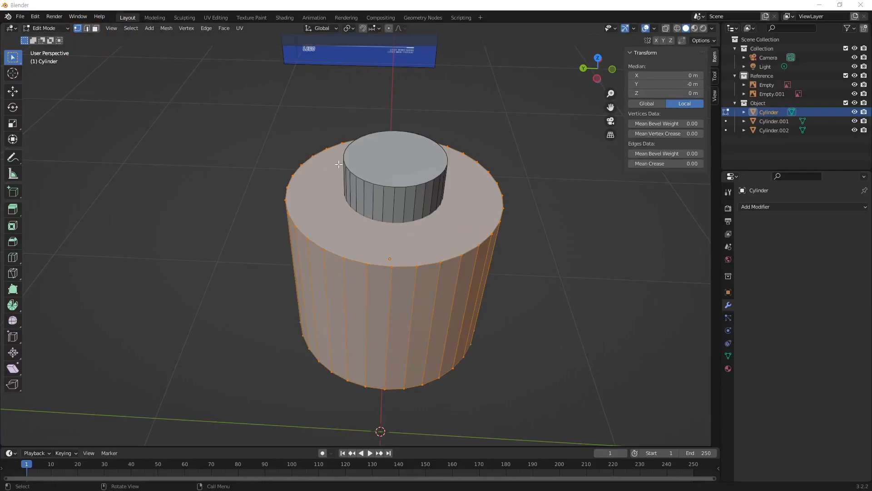
- Switch to face selection and inset the head cylinder's top face well inside the stud's outline
left_click(159, 163)
key("3")
left_click(414, 232)
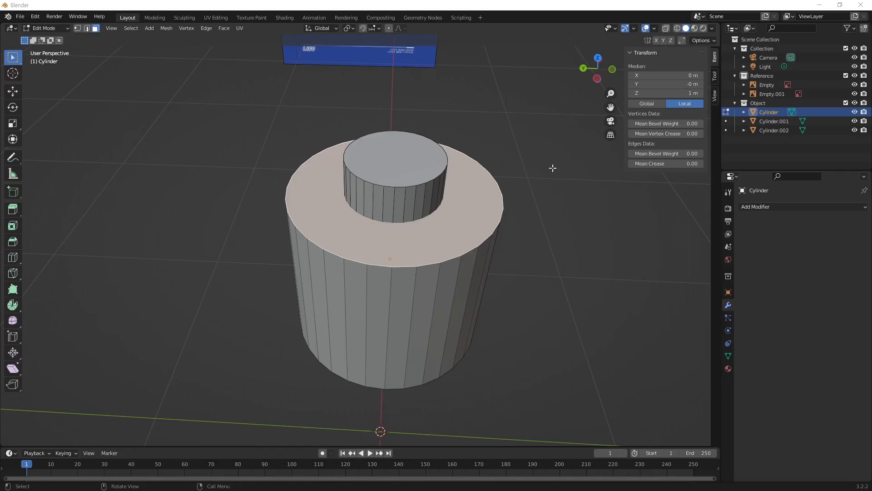
right_click(471, 176)
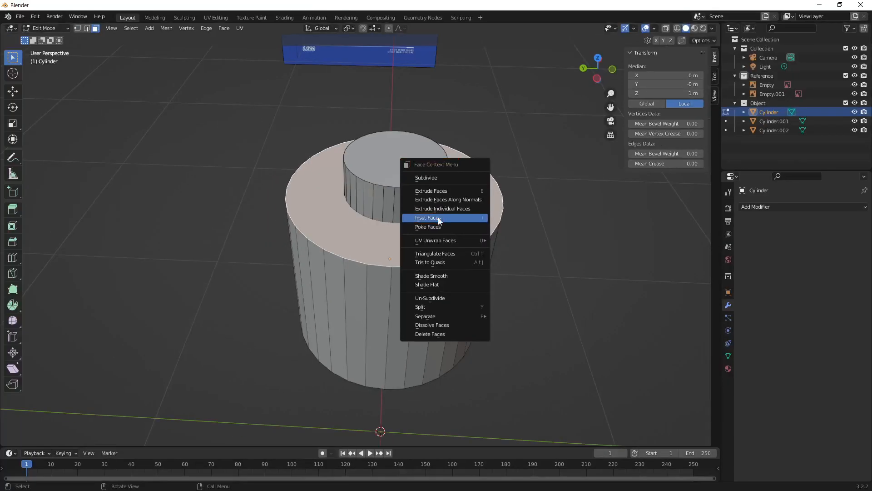
left_click(439, 219)
left_click(438, 217)
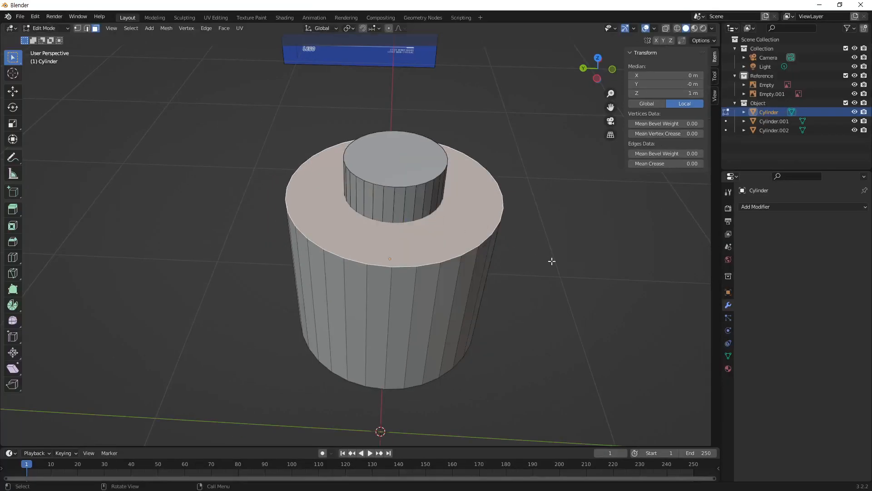
key("i")
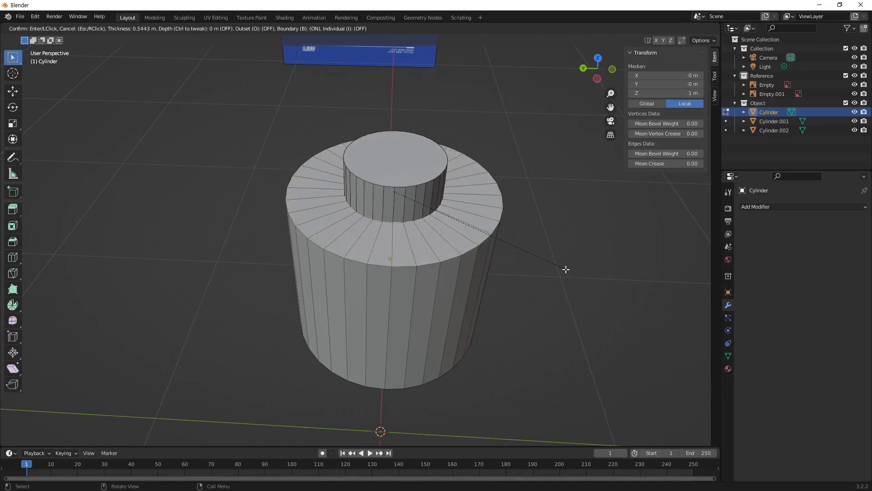
left_click(546, 263)
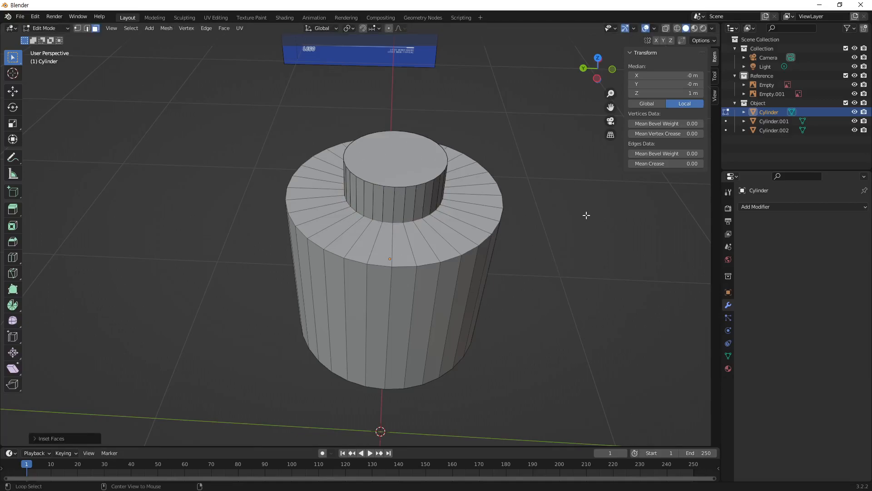
key("alt+z")
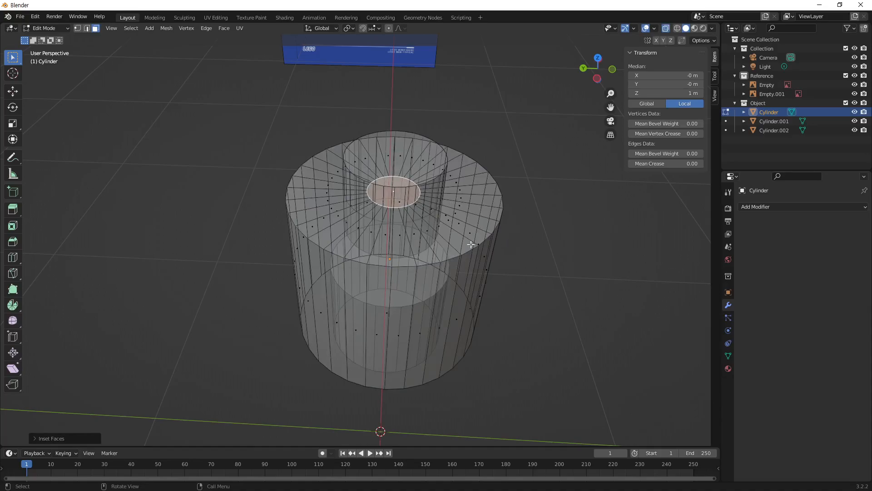
key("alt+z")
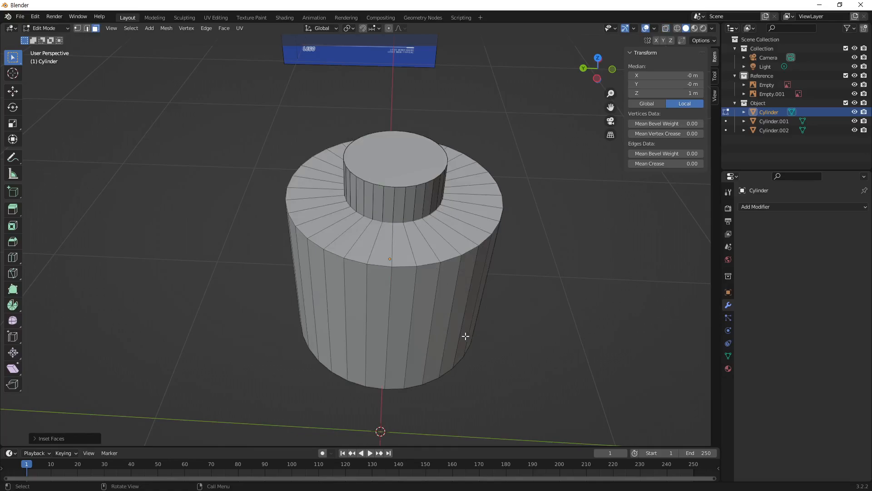
- Inset the head cylinder's bottom face by about 0.655 m
middle_click_drag(418, 329, 476, 196)
left_click(451, 157)
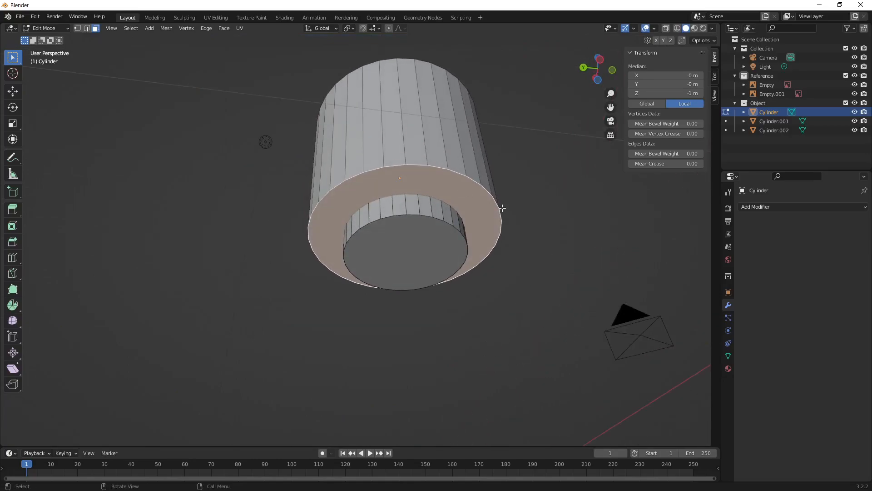
key("i")
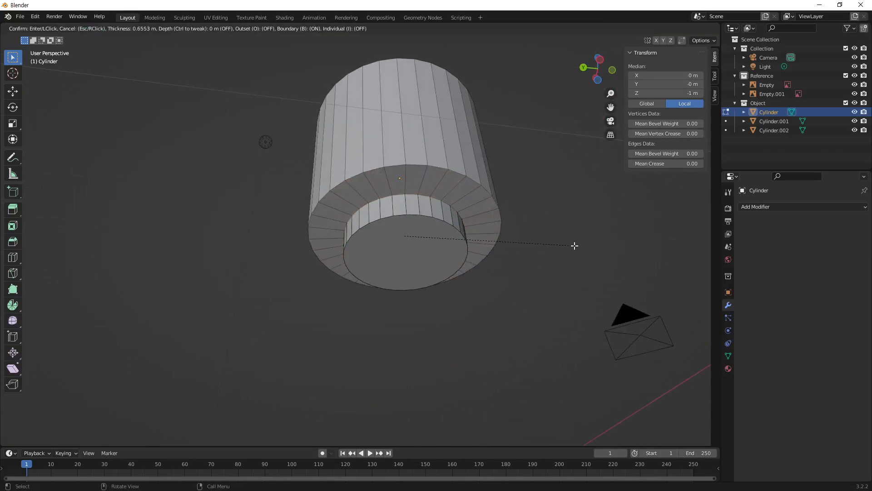
left_click(574, 245)
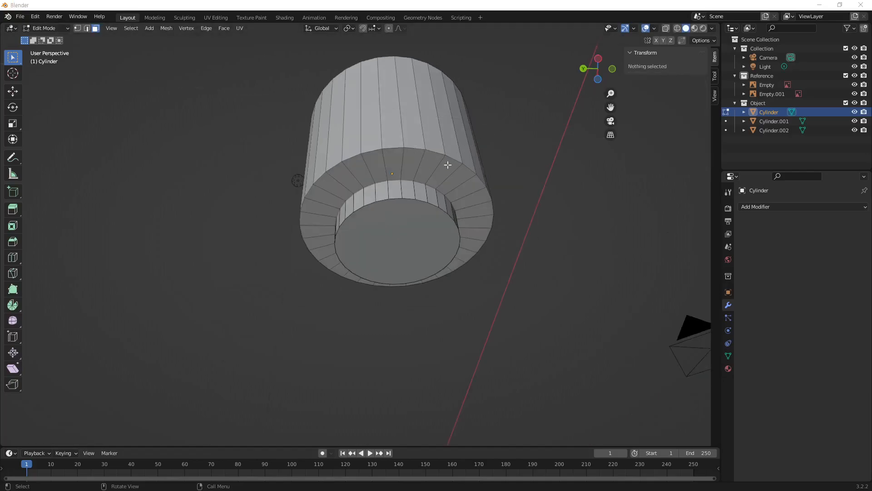
middle_click_drag(448, 164, 474, 222)
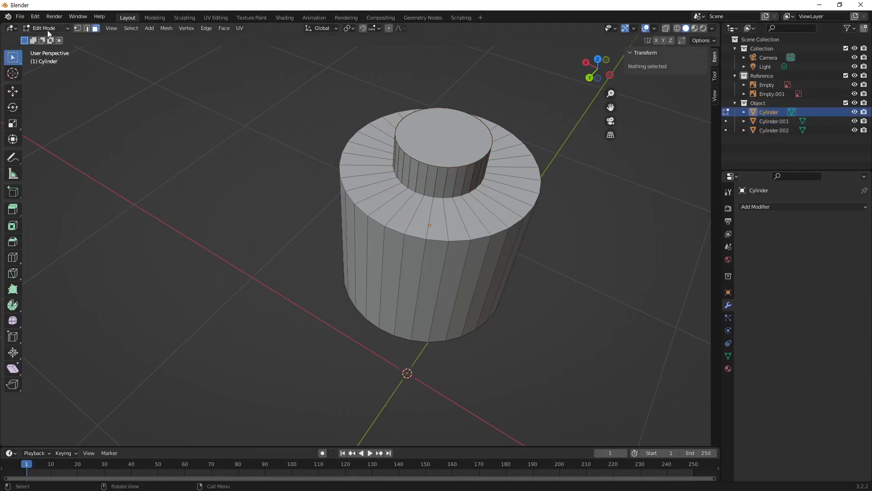
- Return the head cylinder to Object Mode
key("Tab")
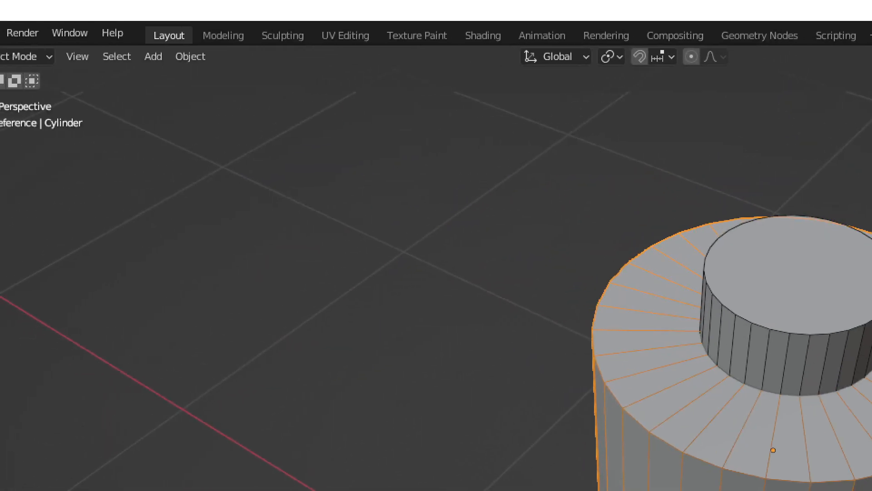
left_click(90, 21)
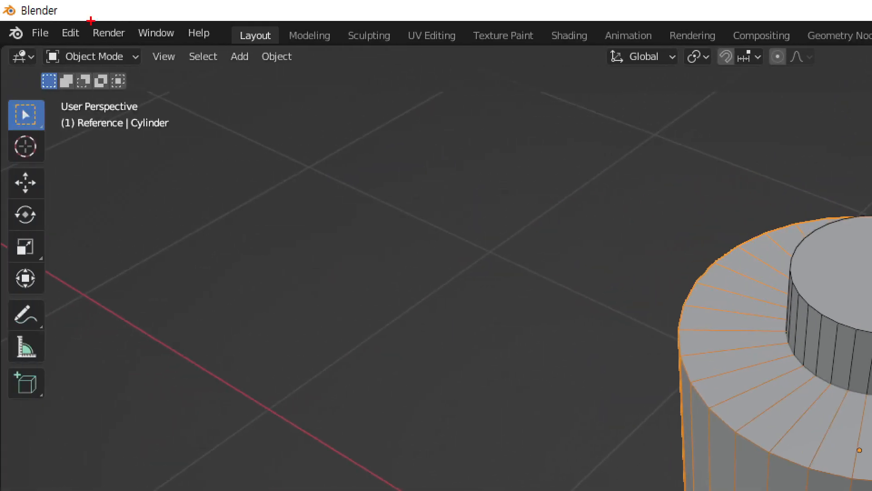
mouse_move(137, 78)
left_mouse_down()
mouse_move(65, 64)
mouse_move(122, 38)
mouse_move(119, 69)
left_mouse_up()
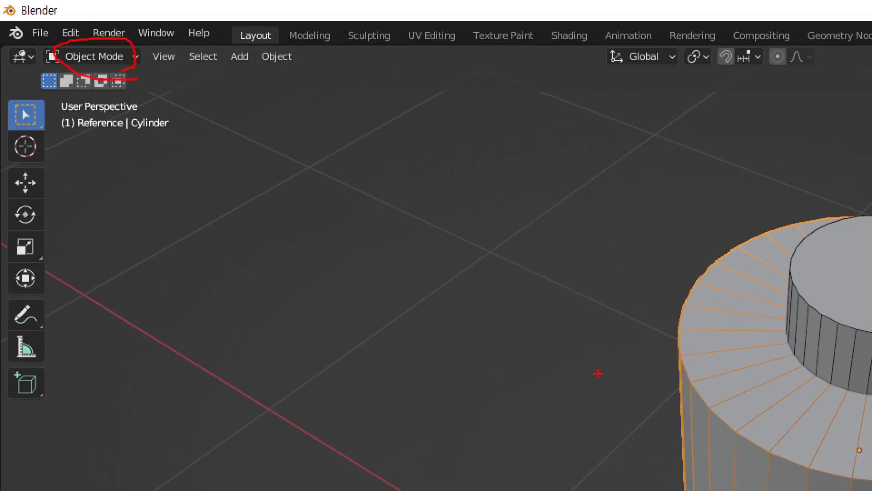
key("Escape")
middle_click_drag(466, 228, 437, 216)
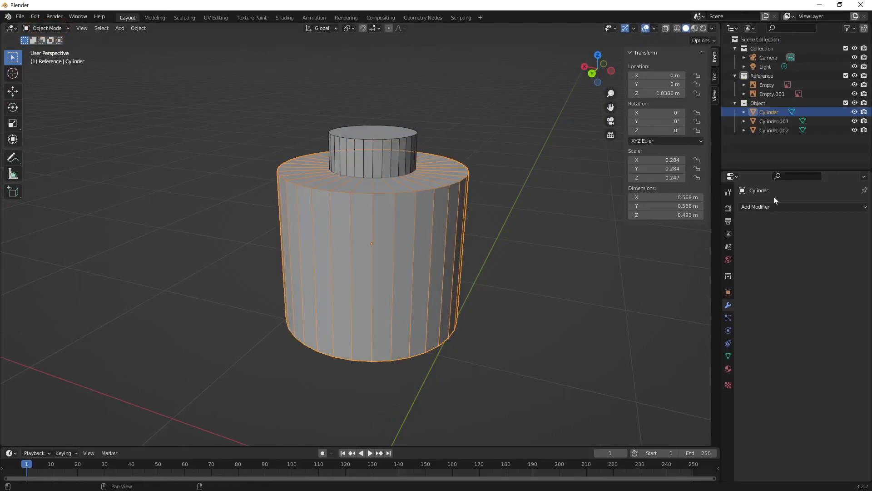
left_click(394, 261)
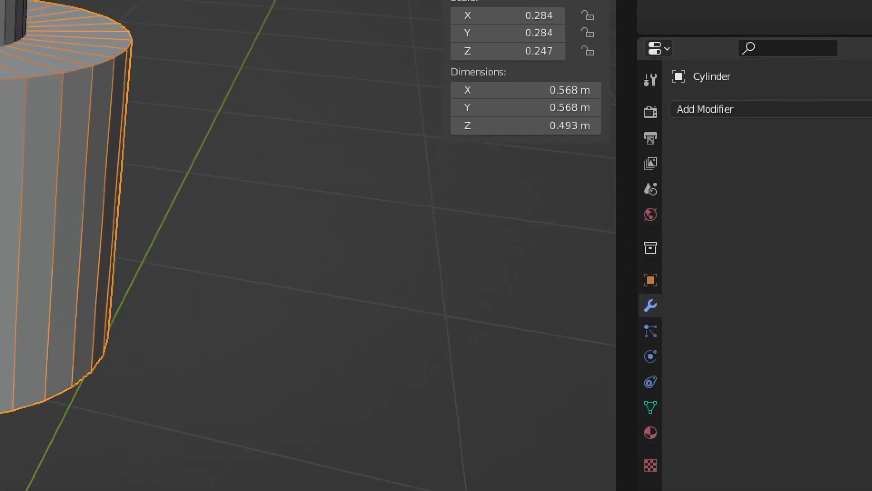
left_click_drag(600, 290, 636, 322)
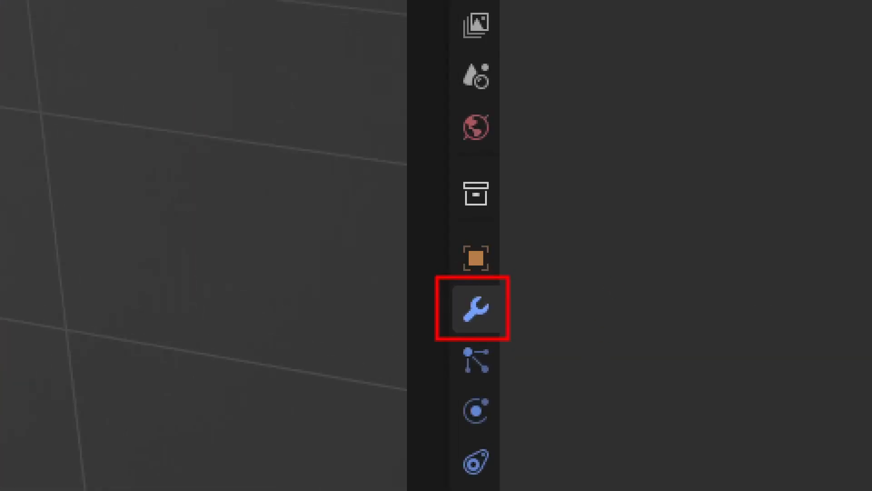
left_click_drag(462, 320, 487, 337)
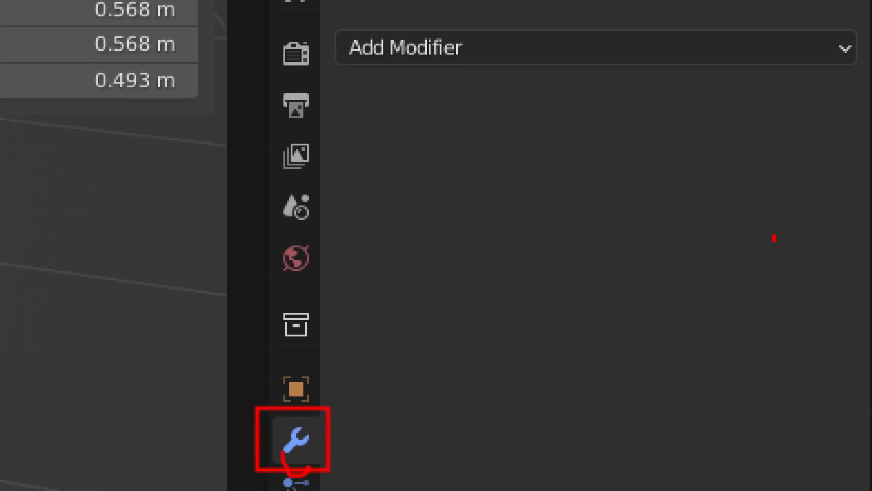
left_click_drag(327, 20, 501, 73)
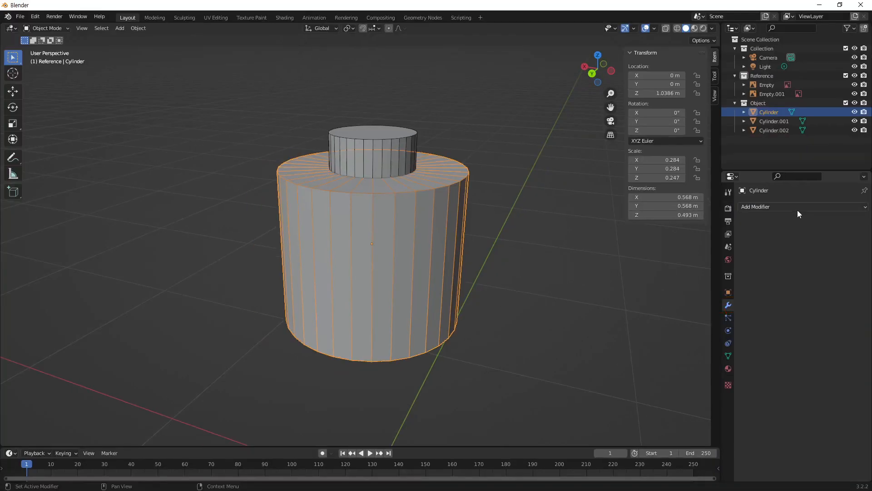
- Add a Boolean modifier to the head cylinder and set its operation to Union
left_click(798, 211)
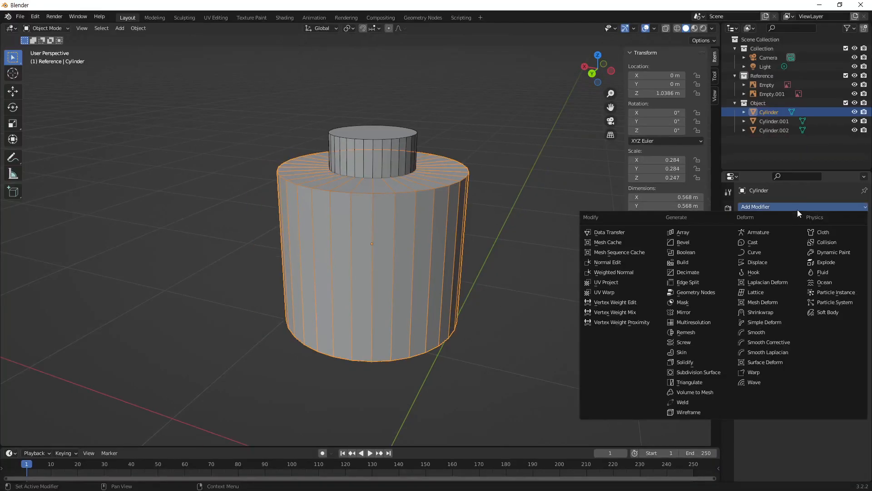
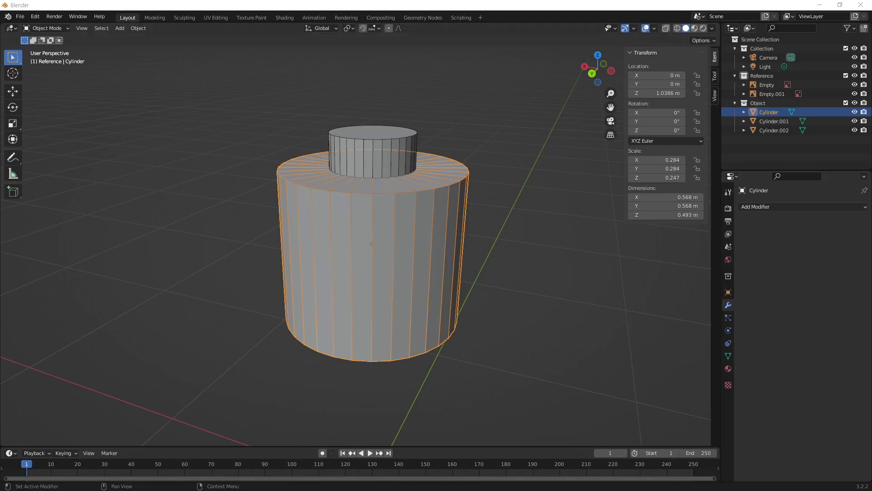
left_click(794, 207)
left_click(713, 252)
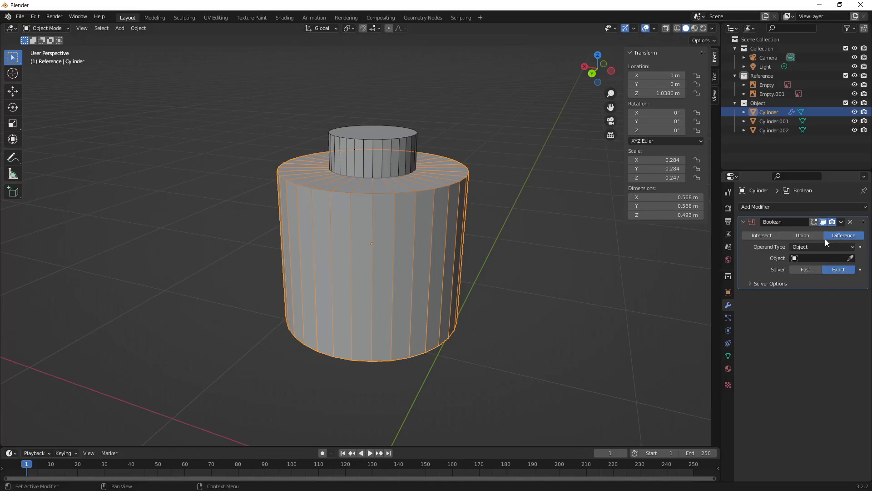
left_click(803, 235)
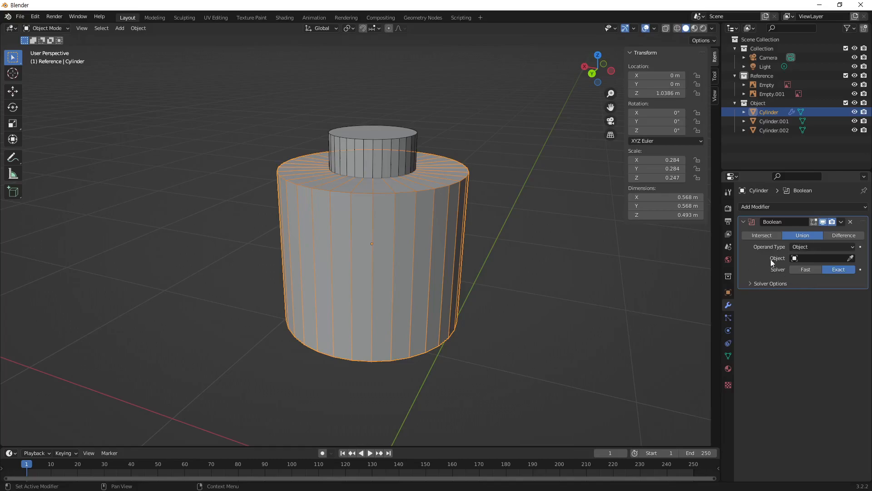
- Pick the stud, Cylinder.001, as the object of the head's Boolean modifier
left_click(850, 260)
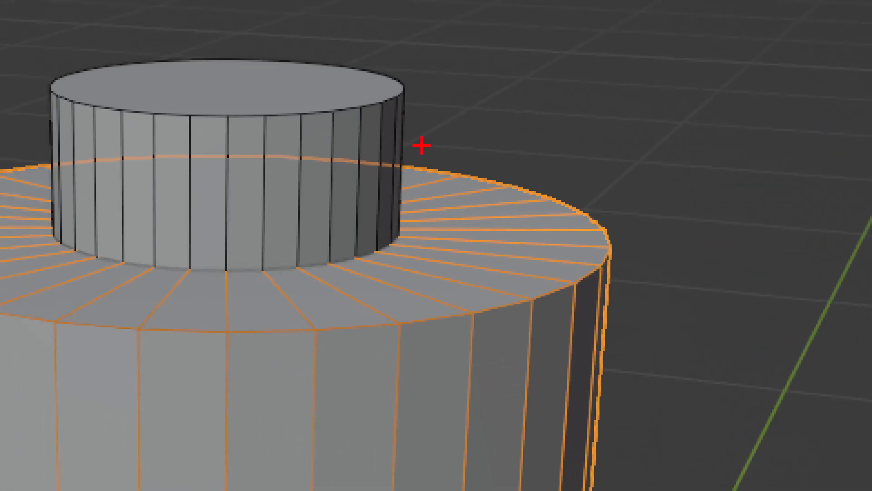
left_click_drag(381, 102, 550, 60)
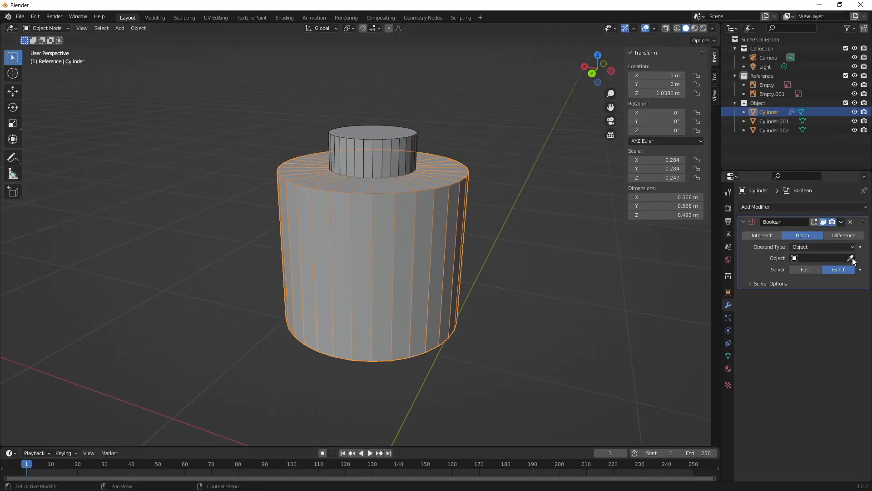
left_click(851, 259)
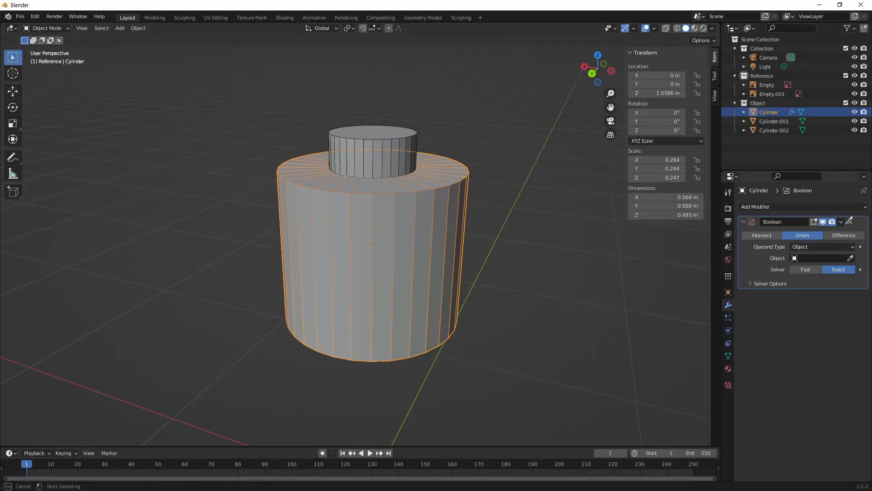
left_click(781, 121)
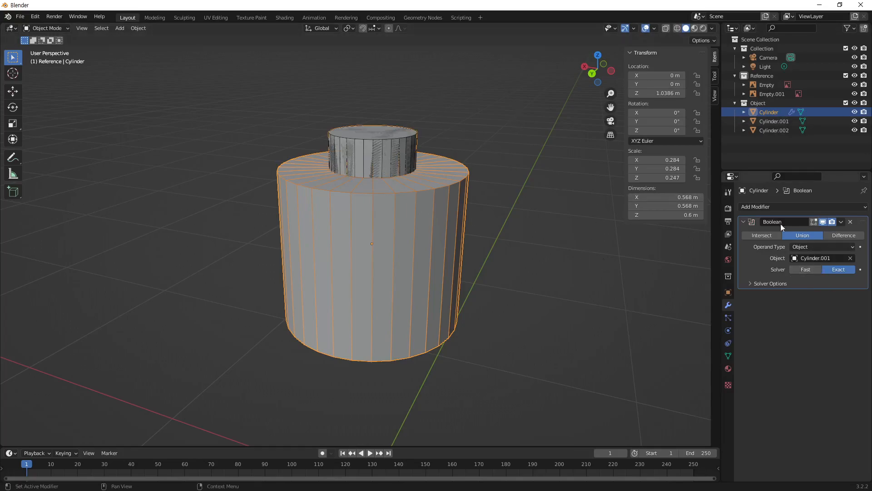
- Select the stud object Cylinder.001 and hide it in the viewport
left_click(783, 123)
left_click(768, 114)
left_click(766, 119)
left_click(766, 114)
left_click(767, 121)
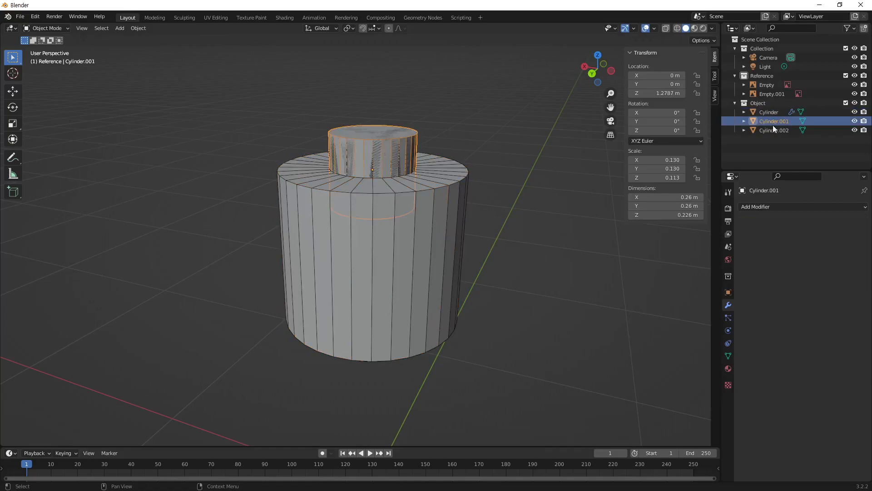
left_click(855, 122)
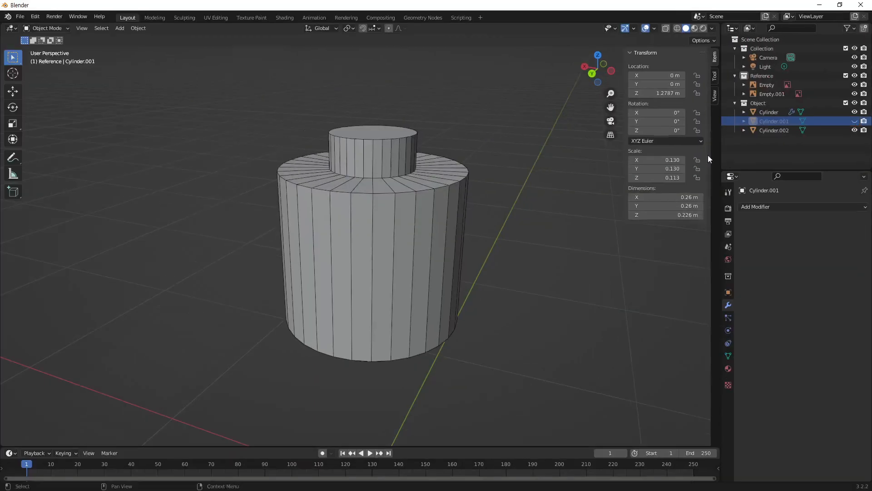
- Select the head cylinder again and turn on X-ray to inspect its union with the stud
left_click(773, 113)
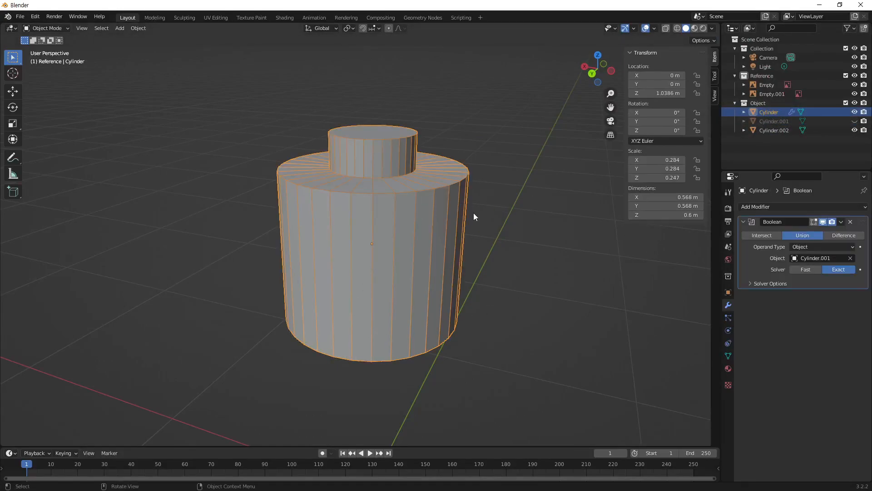
middle_click_drag(422, 228, 424, 253)
scroll(434, 208, "up", 2)
scroll(427, 223, "down", 2)
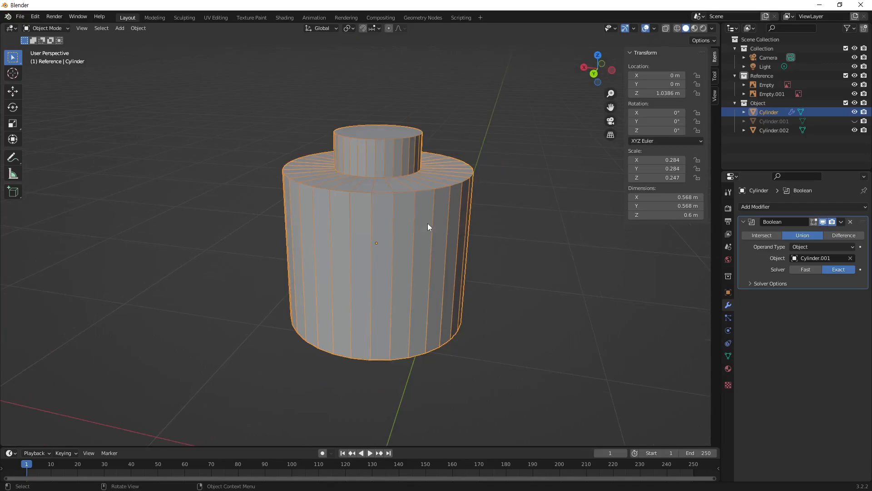
left_click(666, 28)
mouse_move(452, 223)
middle_mouse_down("alt")
mouse_move(468, 210)
mouse_move(459, 208)
middle_mouse_up("alt")
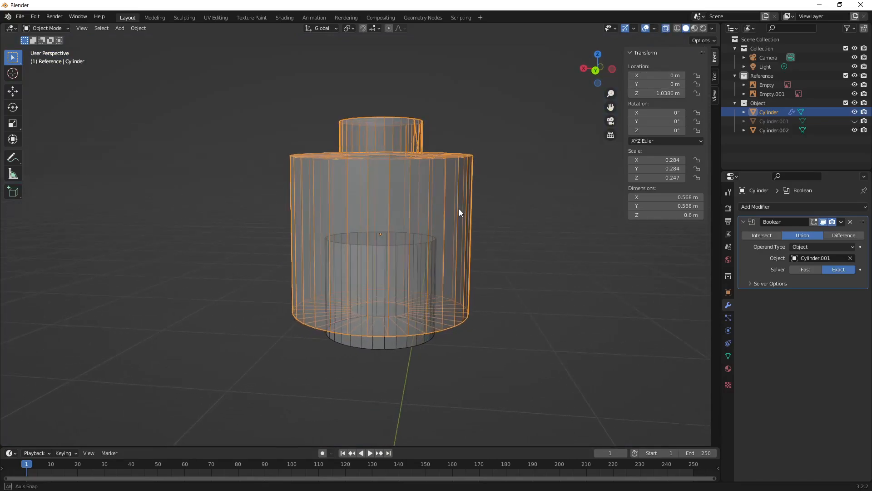
- Try a level 2 Subdivision Surface modifier on the head cylinder, and remove it
key("ctrl+2")
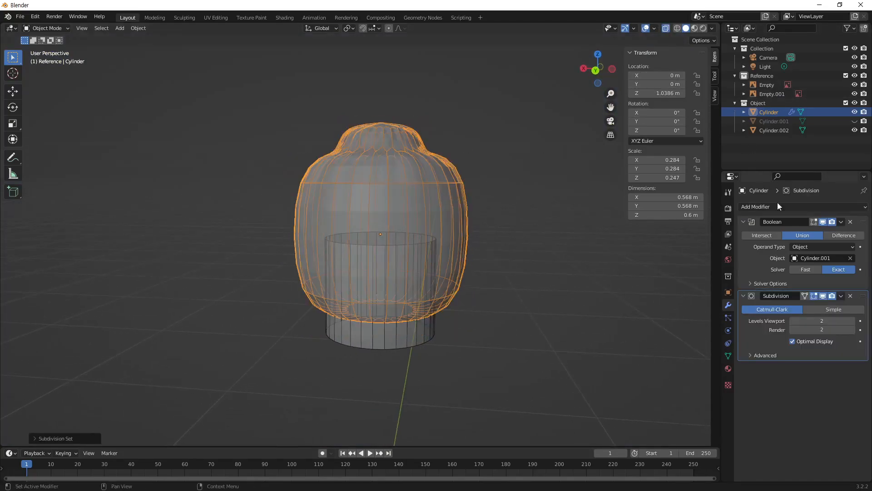
key("ctrl+x")
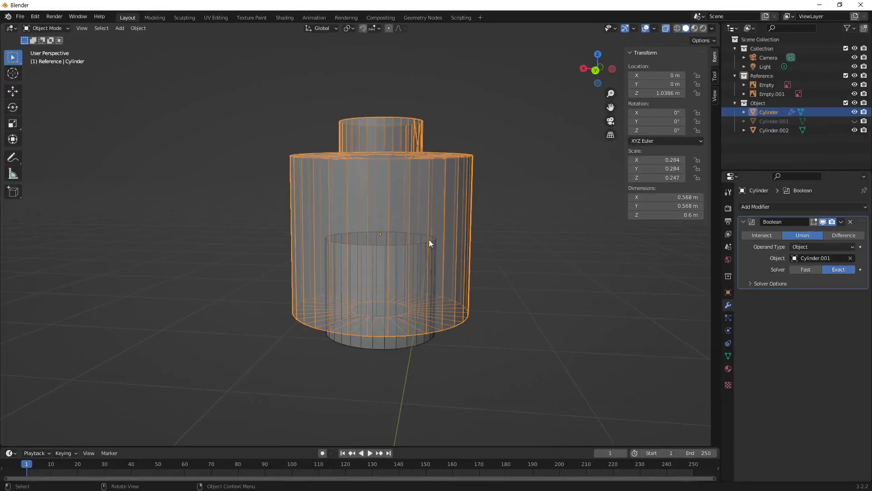
middle_click_drag(428, 207, 447, 217)
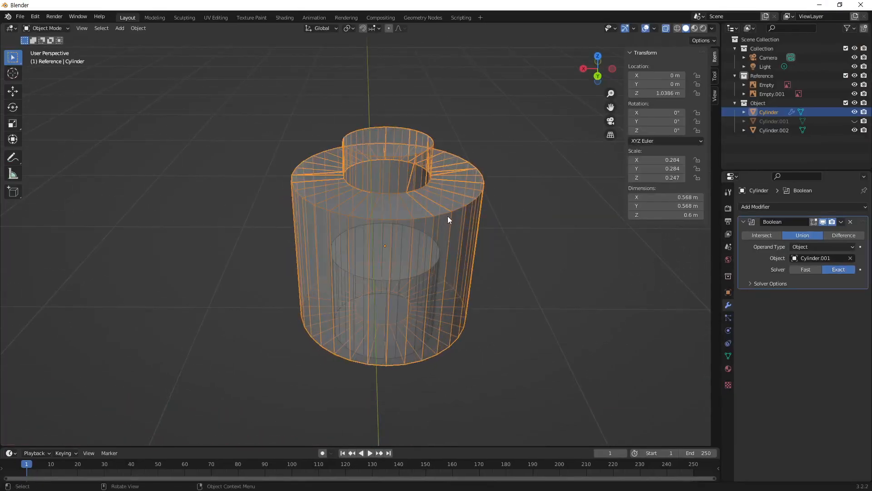
- Hide the neck object Cylinder.002 in the viewport so only the head with its stud remains visible
key("alt+z")
middle_click_drag(520, 216, 422, 246)
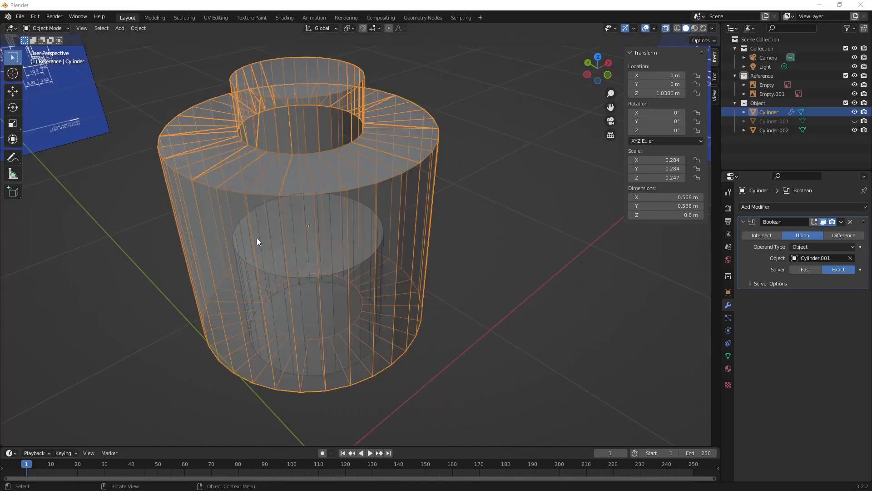
middle_click_drag(257, 238, 275, 236)
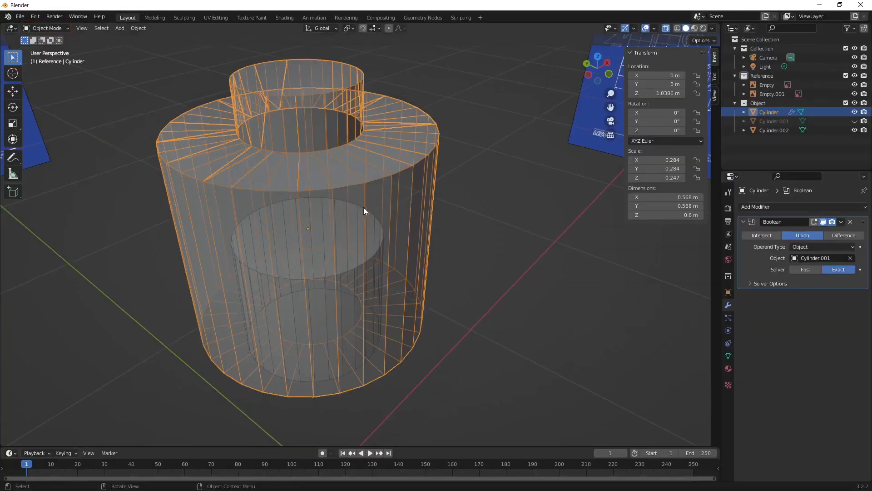
left_click(517, 309)
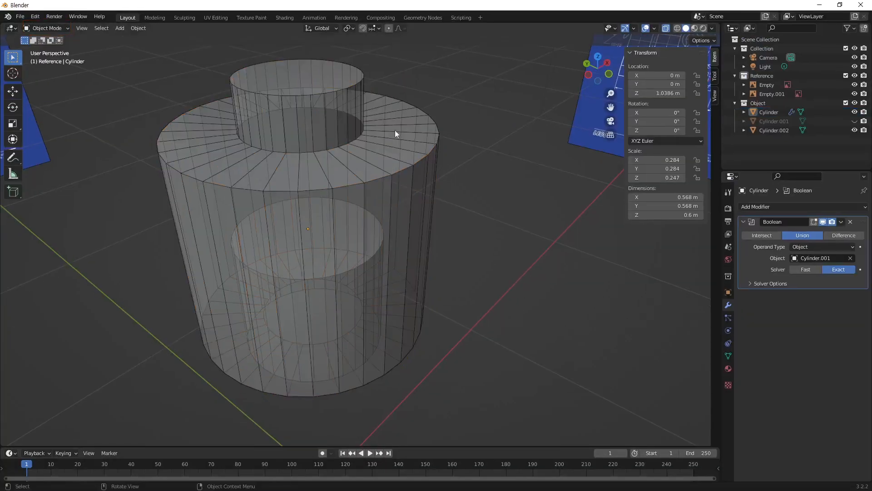
left_click(774, 122)
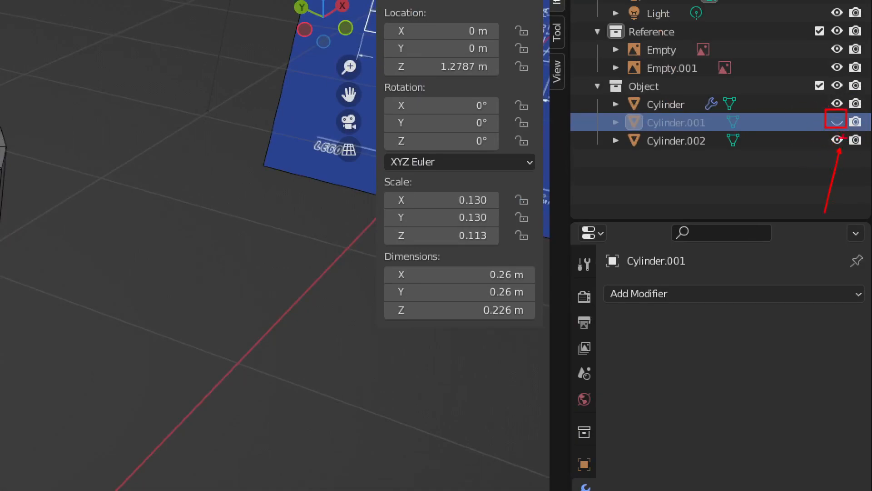
left_click(837, 140)
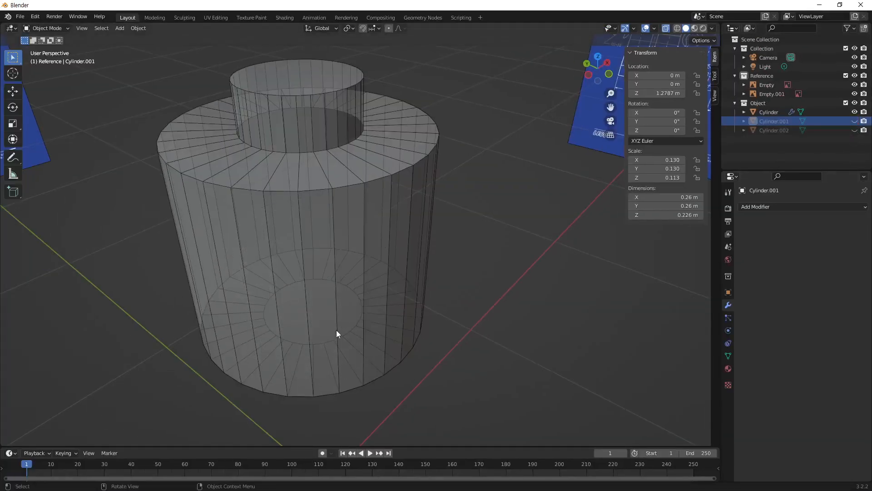
- Select the head cylinder and apply its Boolean union modifier with the stud, Cylinder.001
left_click(769, 112)
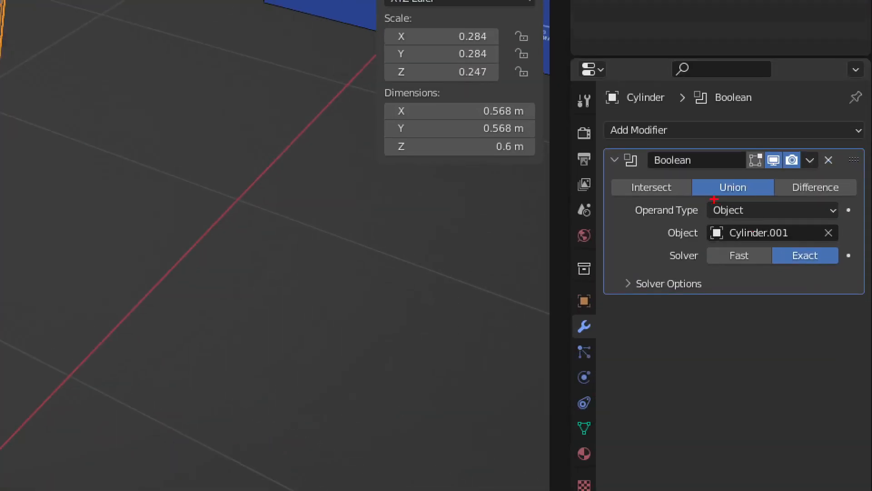
left_click_drag(611, 146, 863, 290)
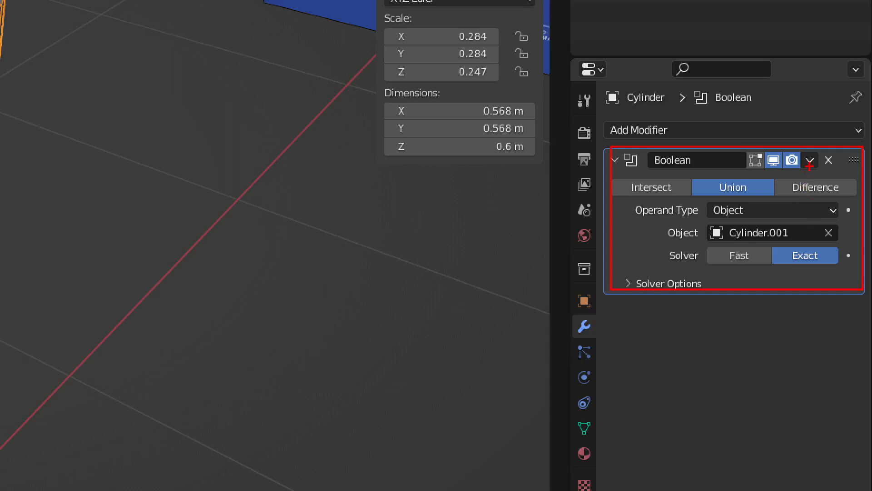
left_click_drag(800, 146, 821, 174)
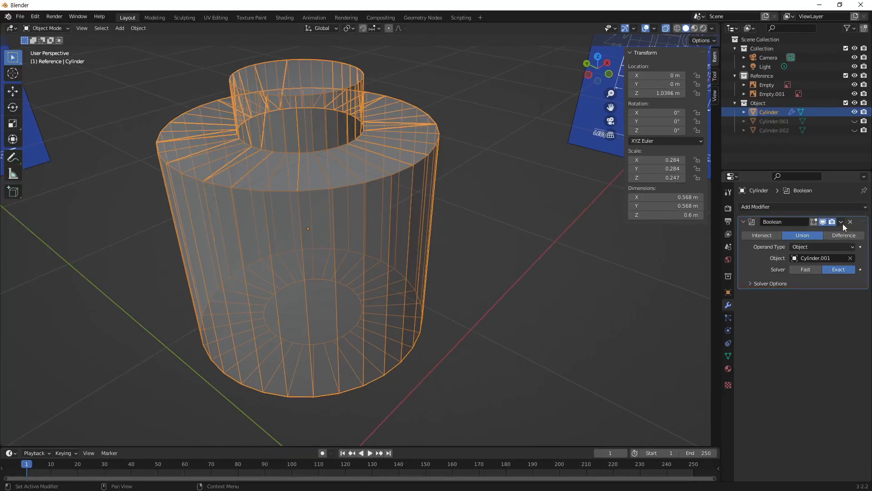
left_click(761, 40)
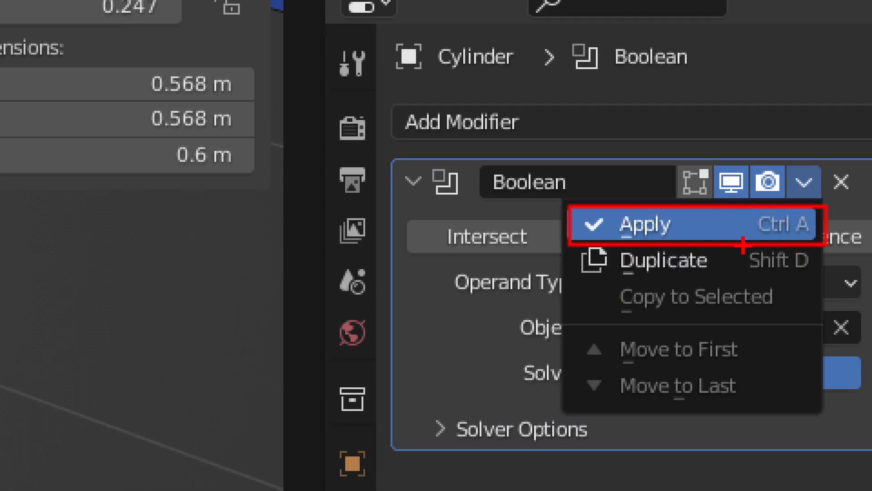
mouse_move(539, 296)
left_mouse_down()
mouse_move(443, 199)
mouse_move(585, 217)
mouse_move(542, 304)
left_mouse_up()
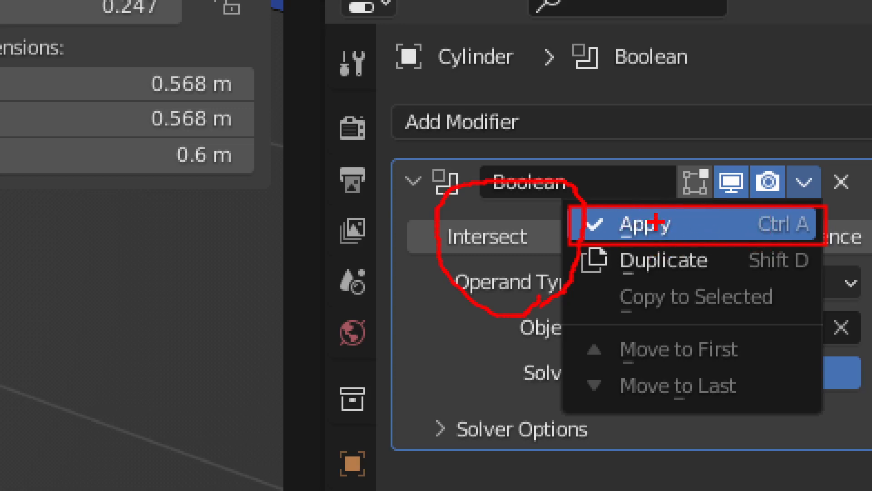
key("Escape")
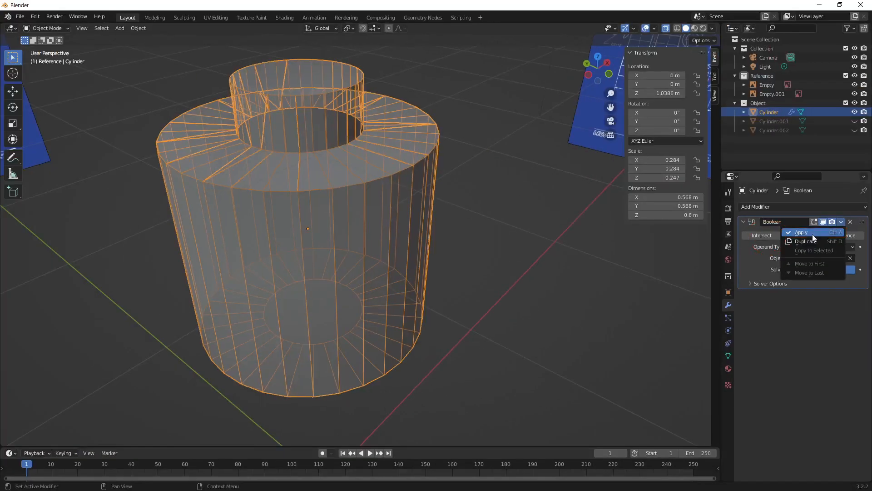
left_click(813, 236)
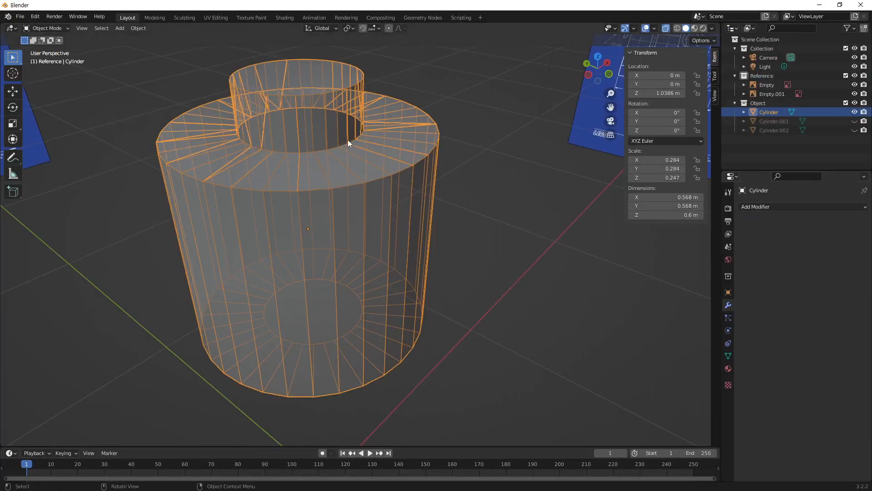
- Inspect the merged head from other angles and toggle the viewport visibility of the neck object Cylinder.002 to compare them
middle_click_drag(300, 126, 523, 226)
left_click(522, 225)
mouse_move(411, 150)
middle_mouse_down()
mouse_move(320, 165)
mouse_move(392, 154)
mouse_move(397, 73)
mouse_move(385, 176)
mouse_move(409, 152)
middle_mouse_up()
key("alt+z")
left_click(257, 149)
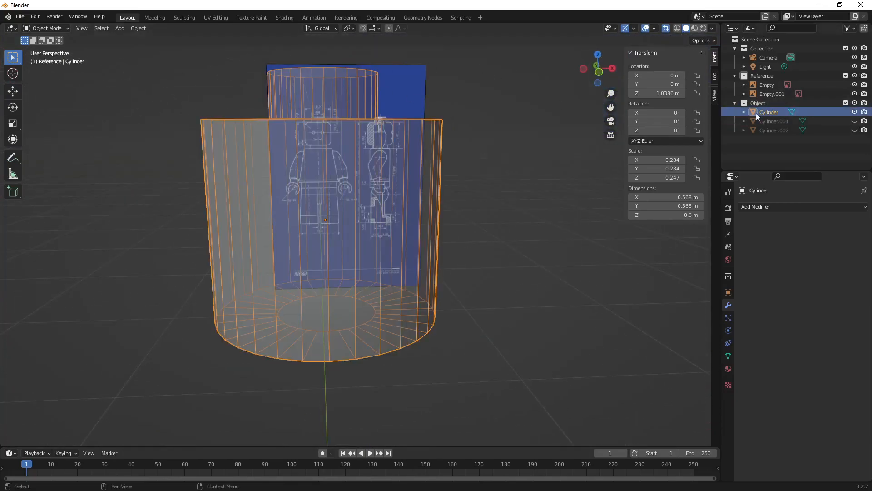
left_click(783, 132)
left_click(855, 130)
left_click(854, 130)
left_click(855, 130)
left_click(854, 131)
left_click(854, 131)
left_click(855, 130)
left_click(855, 130)
left_click(855, 131)
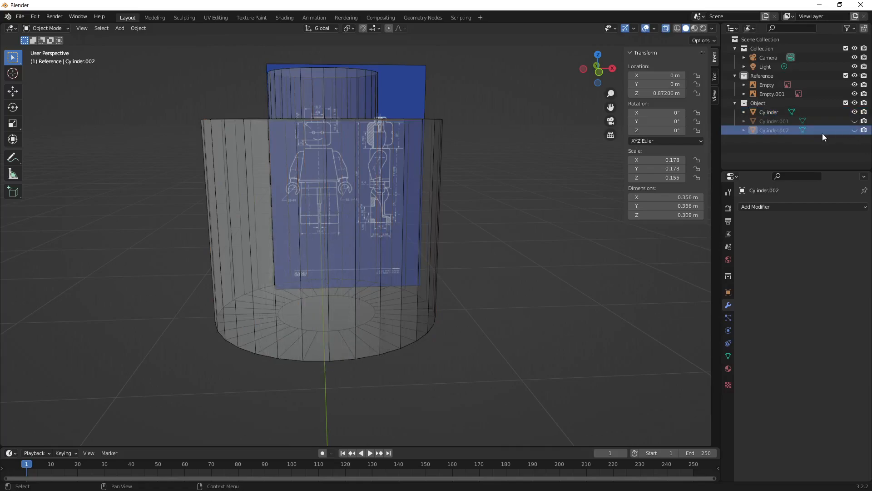
- Add a new Boolean modifier to the head cylinder with the neck object Cylinder.002 as its object
left_click(769, 112)
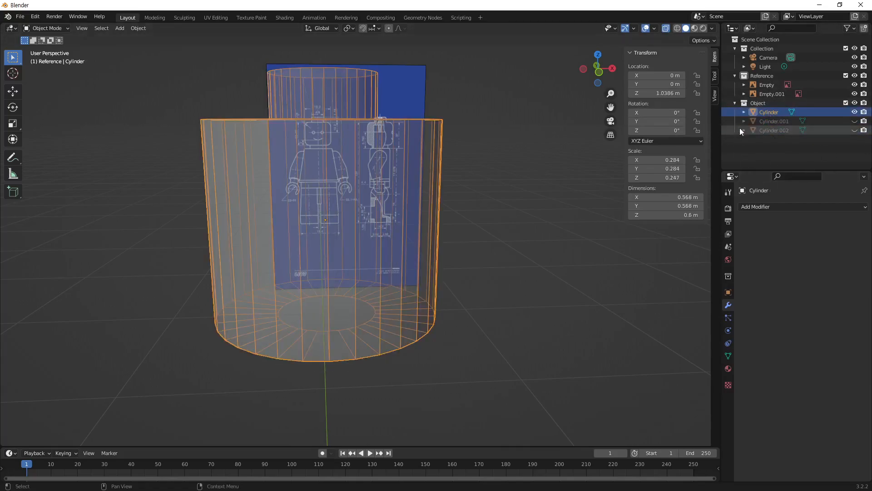
left_click(777, 208)
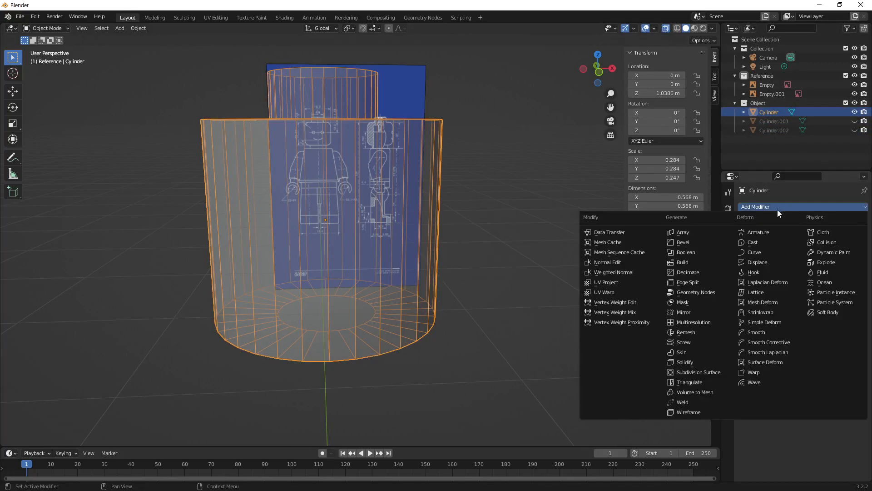
left_click(697, 251)
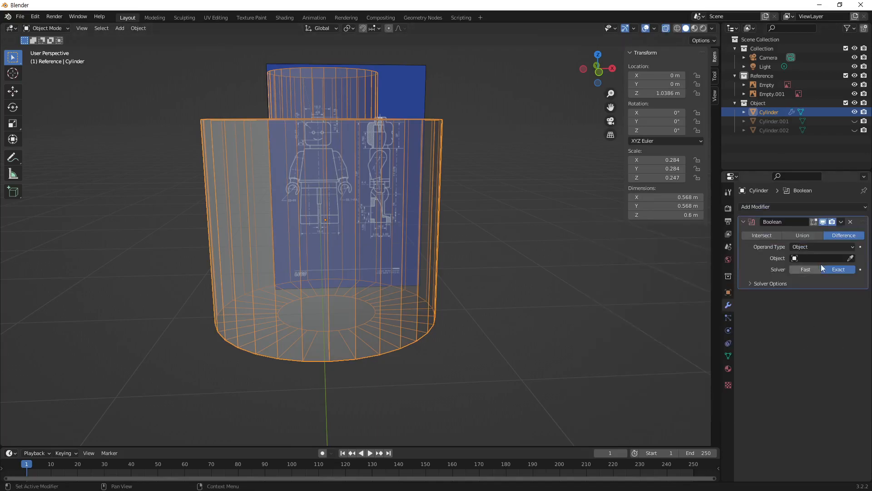
left_click(851, 258)
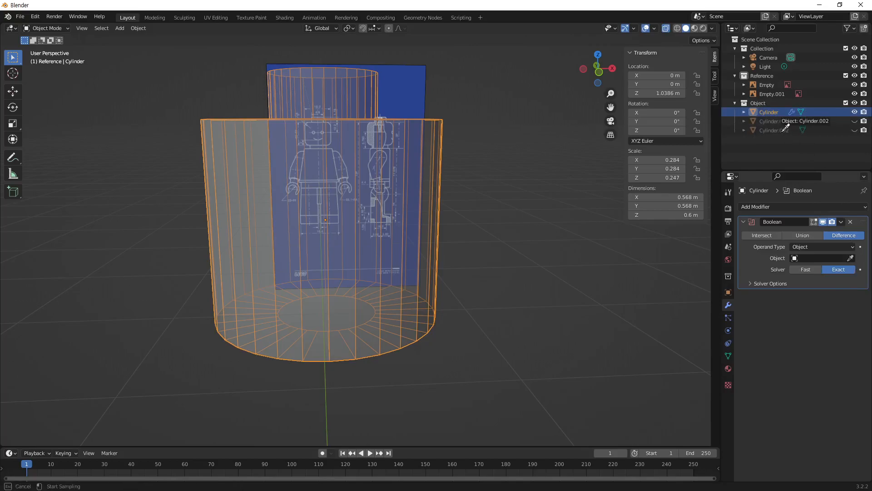
left_click(784, 129)
left_click(782, 132)
left_click(770, 111)
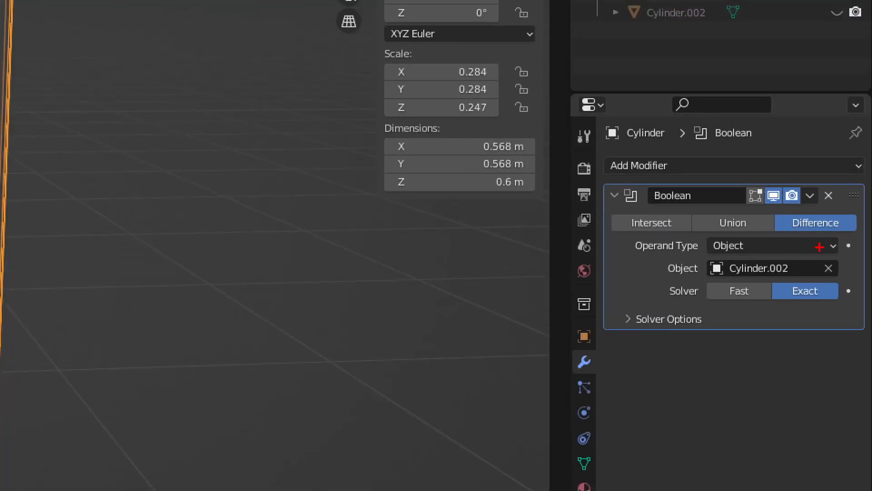
left_click_drag(786, 208, 850, 235, "ctrl")
mouse_move(707, 210)
left_mouse_down("ctrl")
mouse_move(761, 235)
mouse_move(744, 186)
mouse_move(738, 119)
left_mouse_up("ctrl")
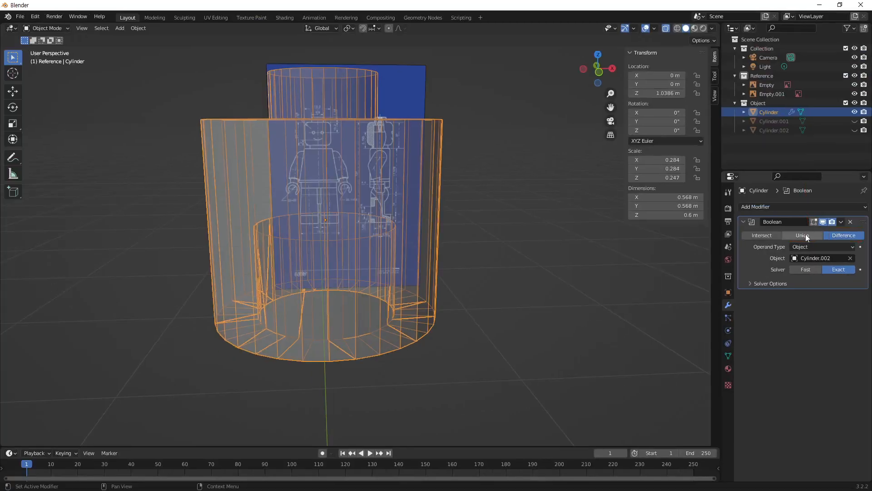
- Switch the Cylinder's Boolean modifier with Cylinder.002 to Union and apply it
left_click(733, 222)
middle_click_drag(372, 309, 430, 263)
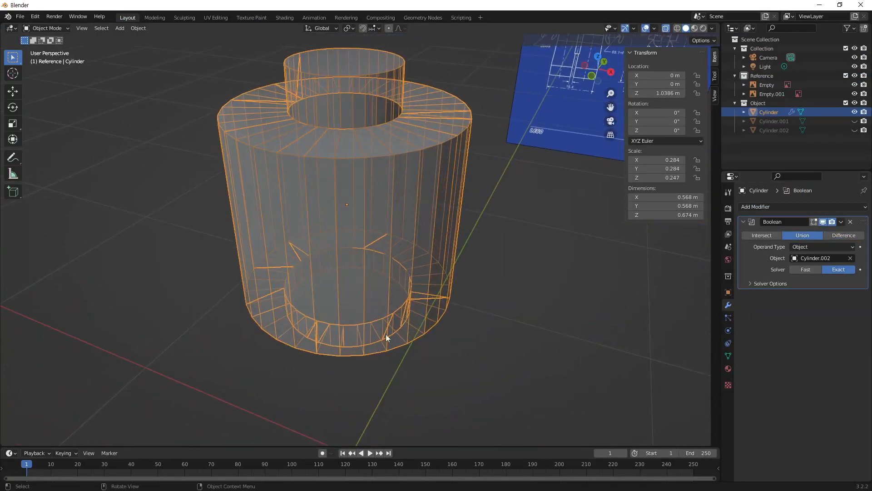
left_click(842, 222)
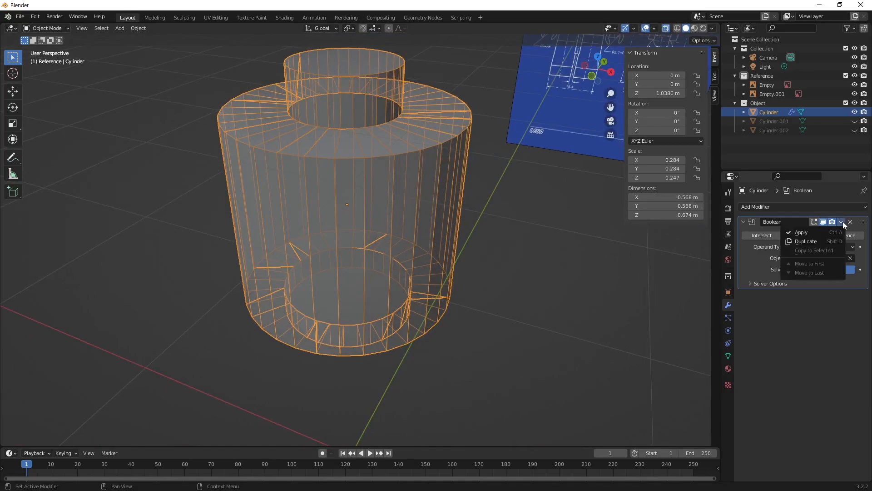
left_click(819, 232)
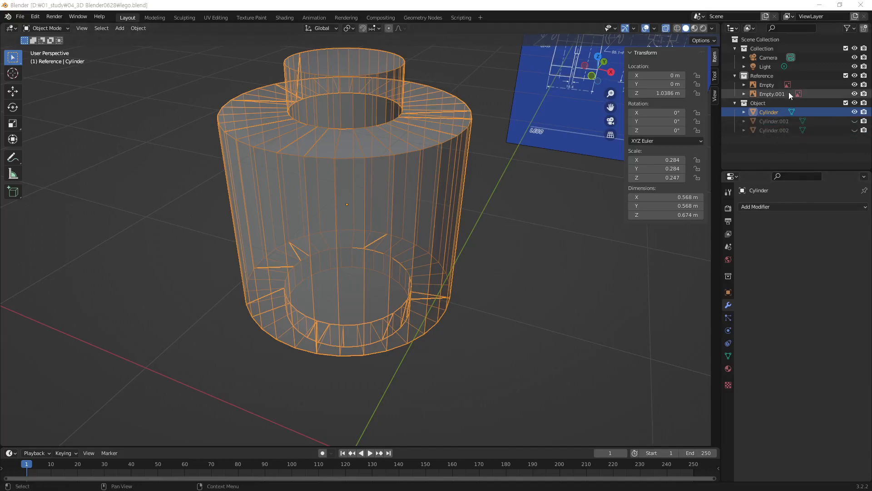
- Turn off the X-ray display and select the combined cylinder to check its solid shape
middle_click_drag(424, 221, 483, 246)
left_click(484, 245)
middle_click_drag(451, 216, 532, 145)
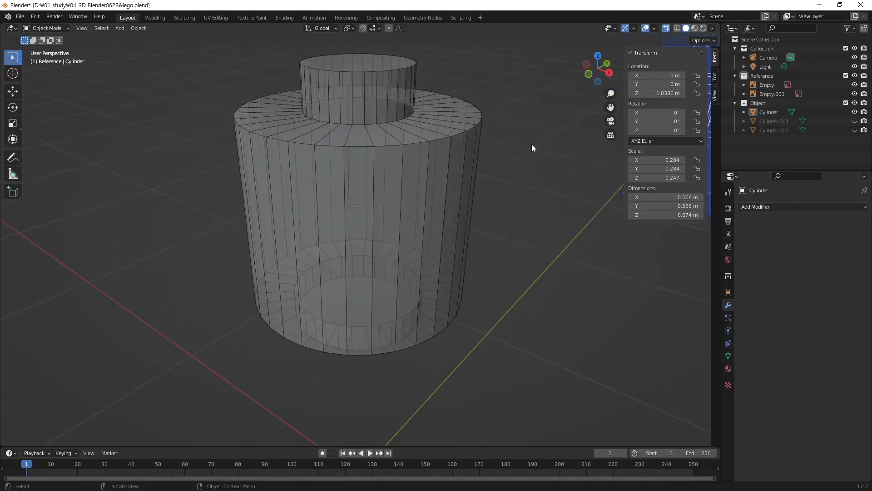
left_click(666, 29)
left_click(462, 206)
middle_click_drag(463, 206, 398, 285)
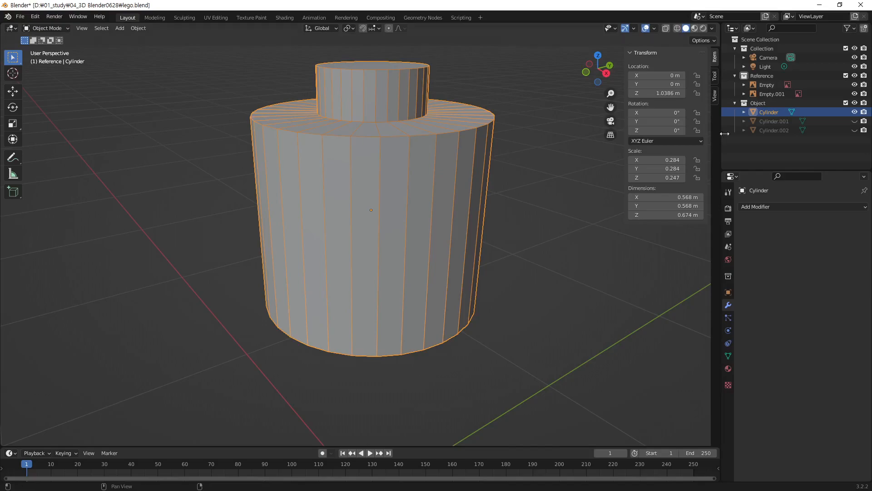
- Delete the hidden helper objects Cylinder.001 and Cylinder.002 from the Object collection
left_click(784, 123)
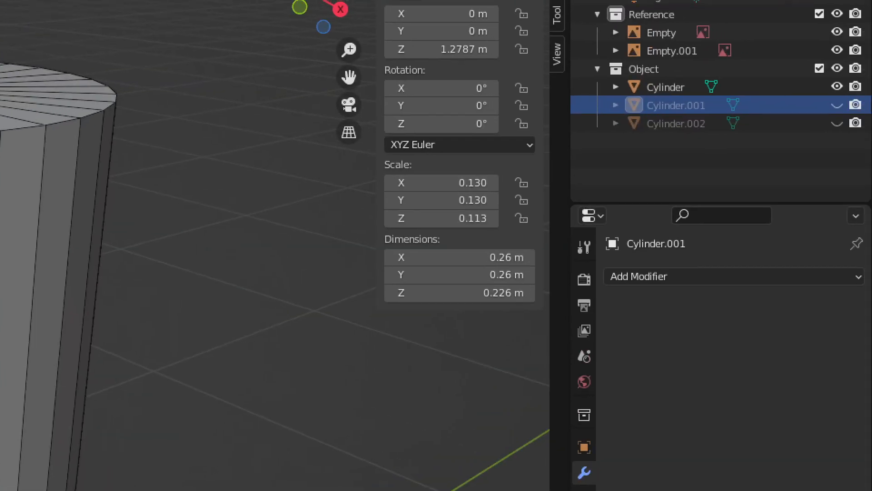
left_click_drag(609, 93, 854, 141)
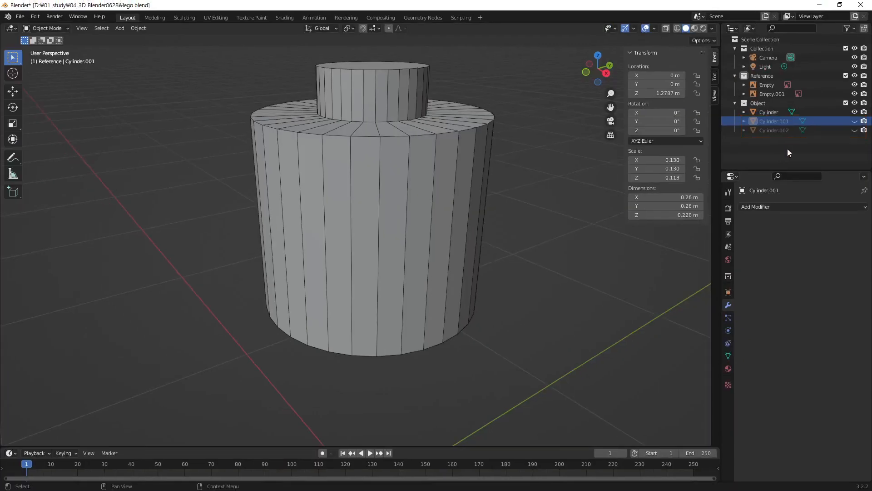
key("Delete")
key("ctrl+z")
key("Delete")
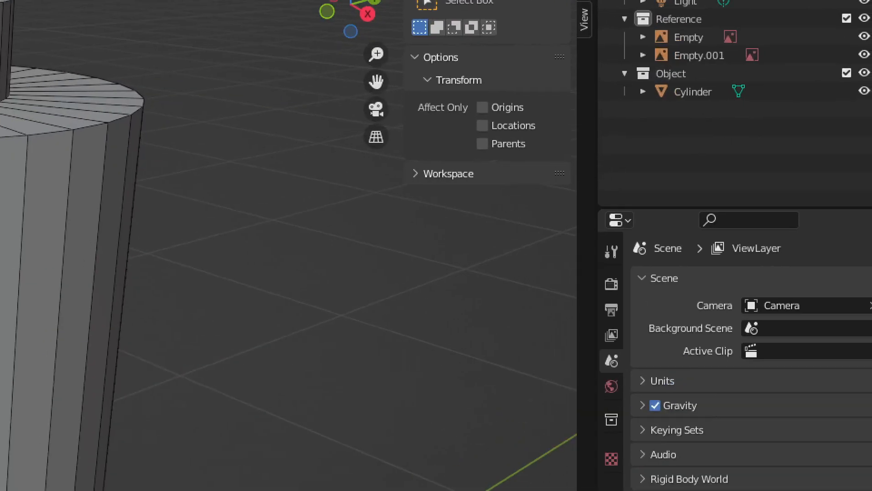
- Rename the remaining Cylinder object in the Object collection to Head
left_click_drag(633, 129, 730, 150)
mouse_move(671, 146)
left_mouse_down()
mouse_move(685, 194)
mouse_move(693, 196)
left_mouse_up()
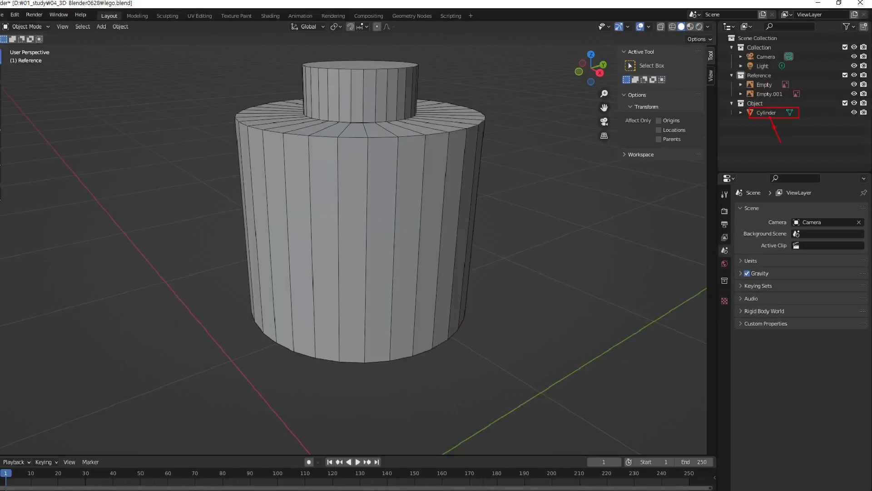
double_click(671, 139)
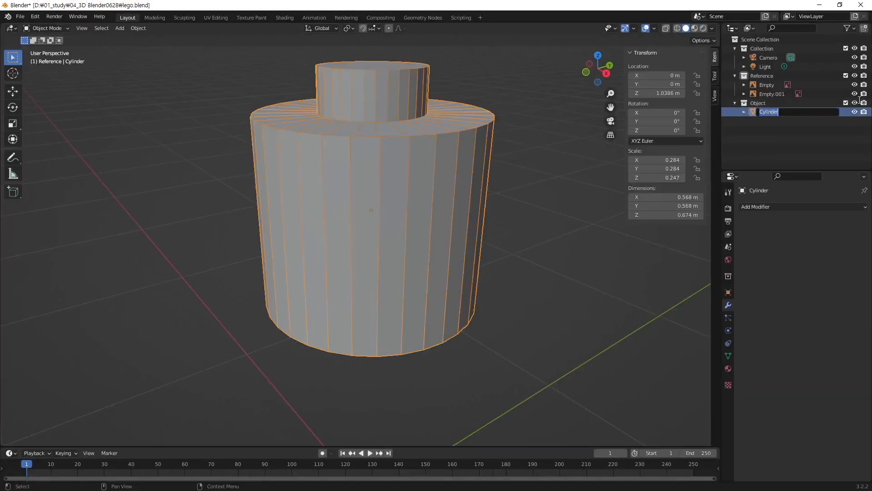
type("Head")
key("Return")
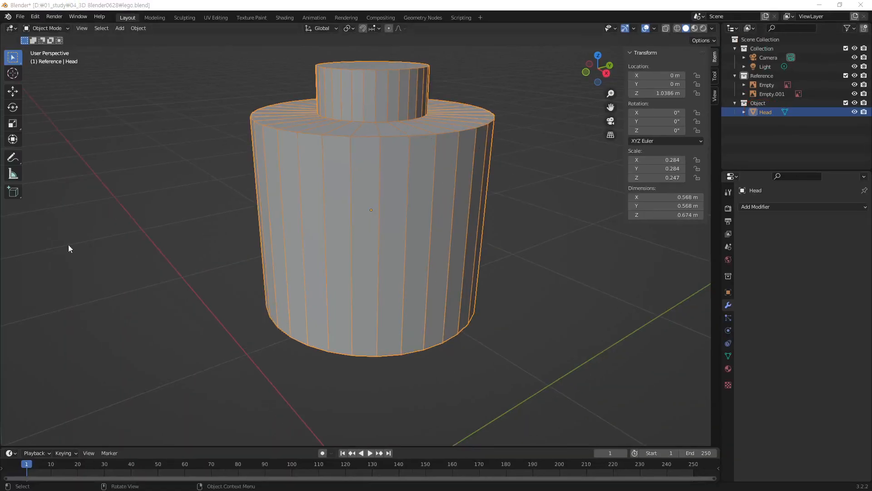
- Enter Edit Mode on the Head object and clear the mesh selection
left_click(552, 264)
left_click(402, 231)
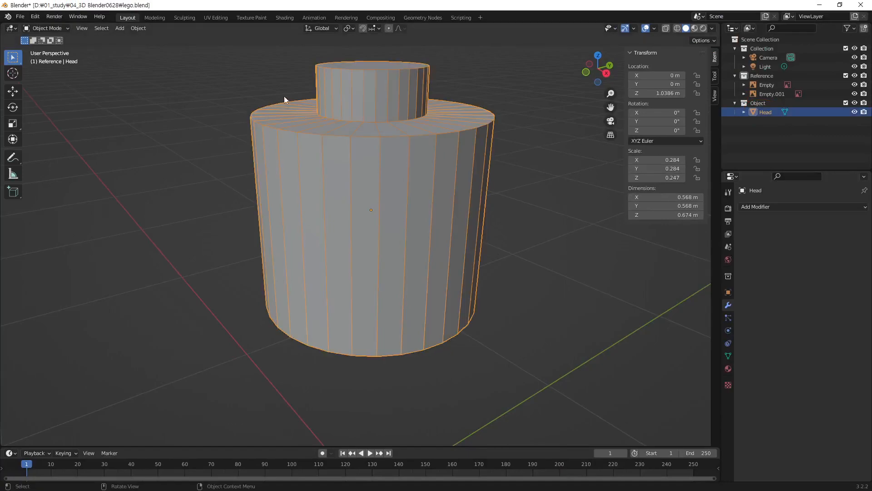
key("Tab")
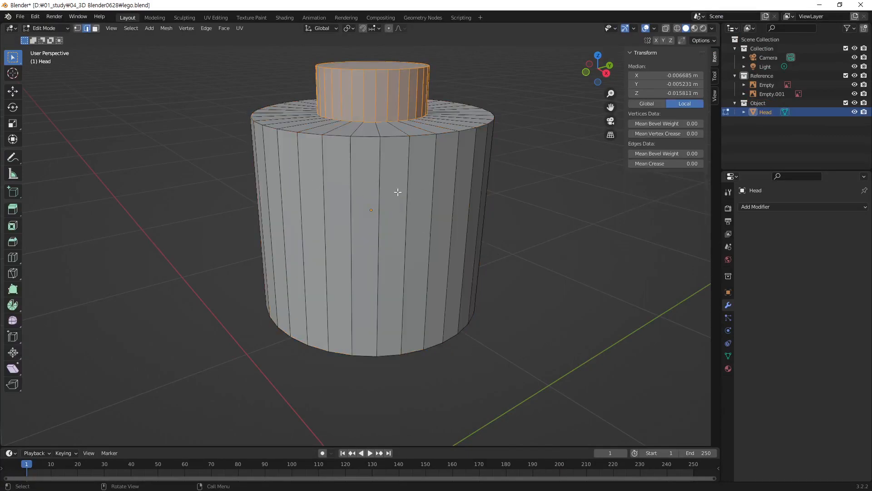
left_click(568, 255)
- Examine the Head mesh's top, underside and interior, using the X-ray display temporarily
middle_click_drag(568, 255, 447, 182)
middle_click_drag(363, 126, 441, 258)
key("alt+z")
left_click(424, 219)
left_click(388, 178)
scroll(417, 212, "up", 1)
scroll(417, 212, "up", 3)
middle_click_drag(467, 160, 436, 278)
scroll(374, 277, "down", 3)
scroll(374, 277, "down", 3)
key("alt+z")
left_click(528, 280)
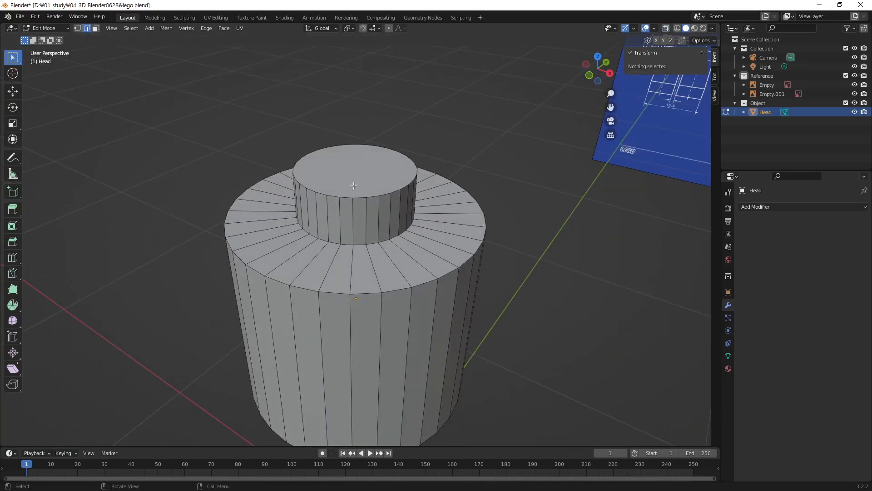
- Switch to vertex selection, test for duplicate vertices by moving one at the stud's base, and undo the move
scroll(392, 224, "up", 10)
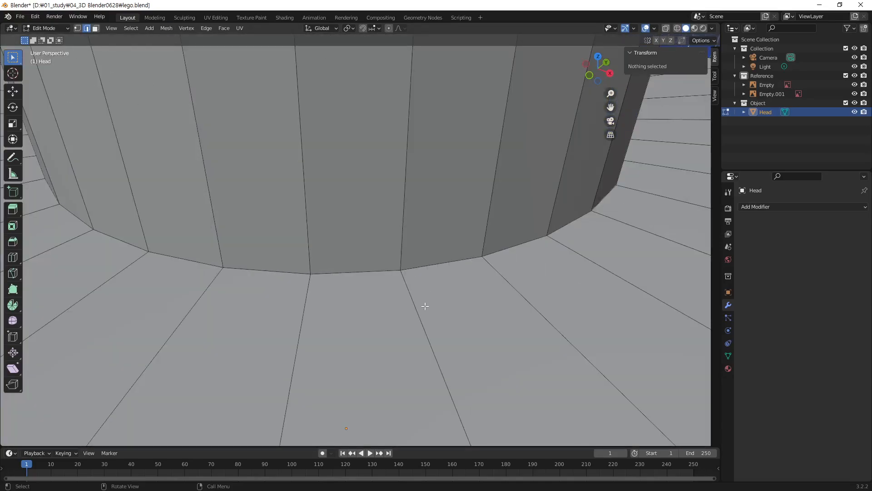
key("1")
left_click(399, 271)
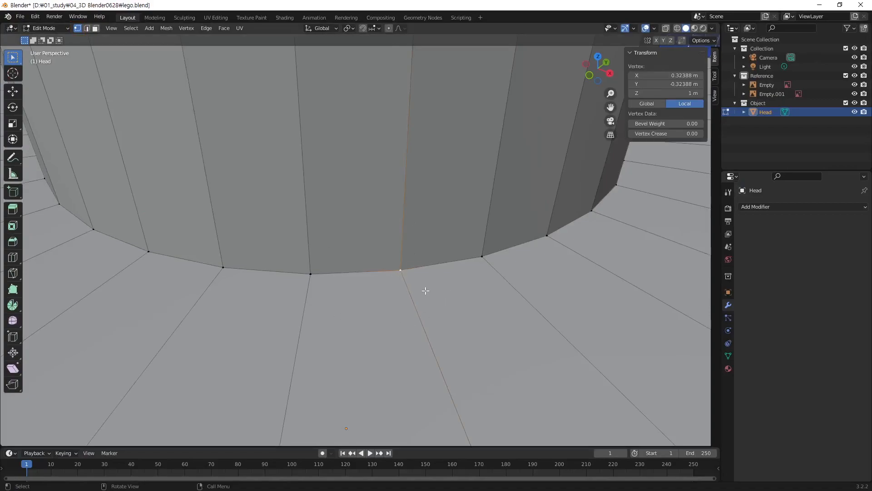
left_click(482, 258)
key("g")
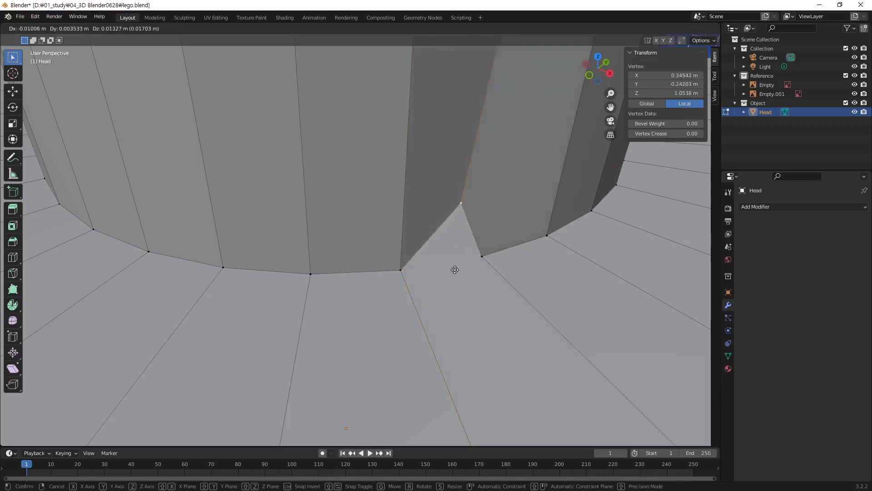
left_click(454, 285)
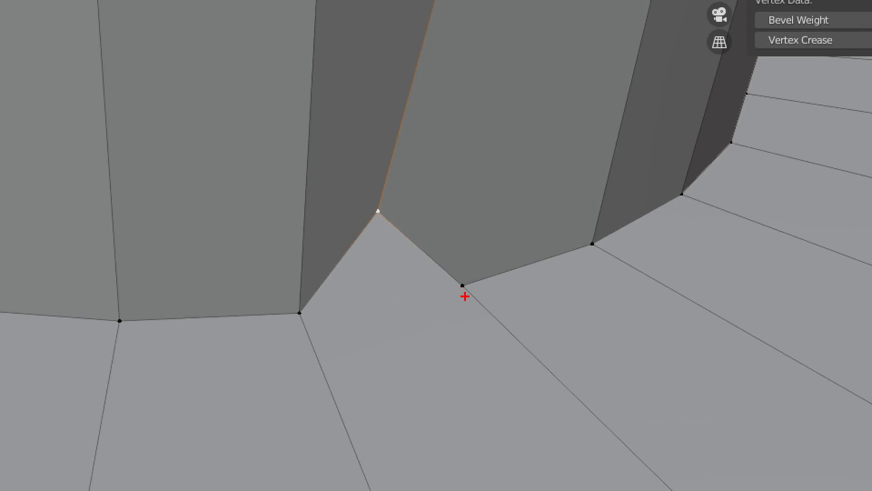
left_click_drag(446, 265, 486, 310)
left_click_drag(382, 218, 441, 274)
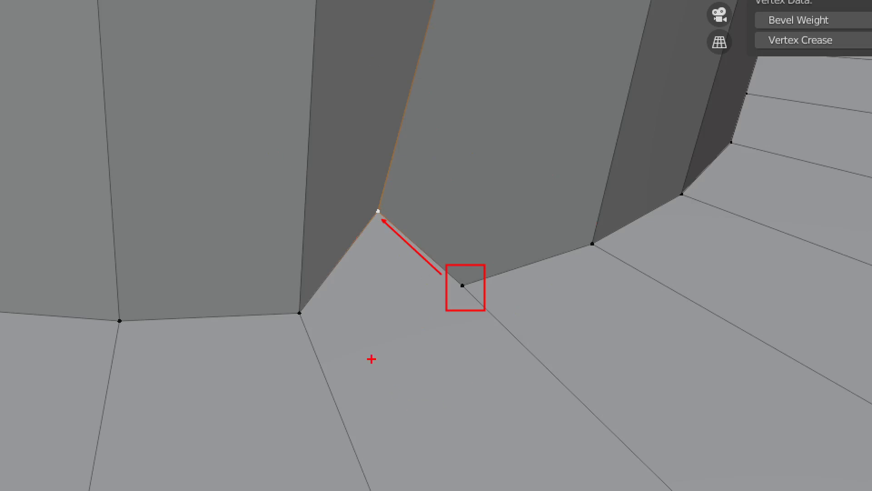
key("Escape")
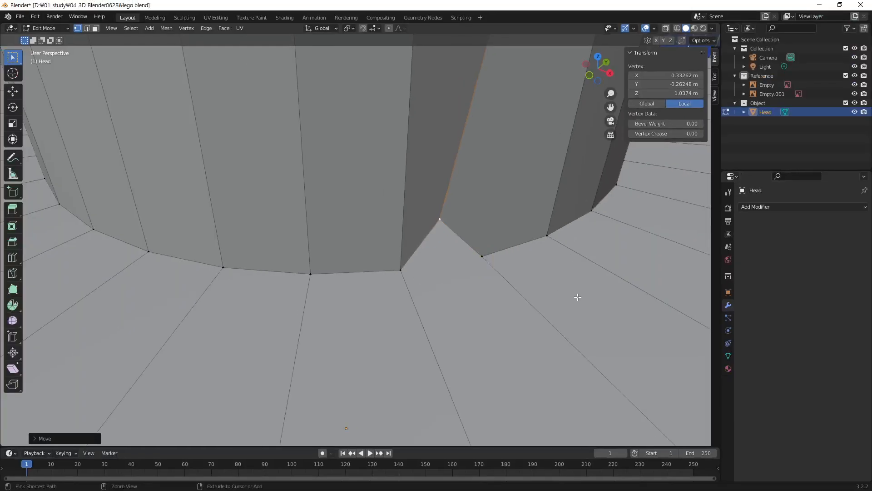
key("ctrl+z")
- Test for duplicate vertices on the Head's underside by moving one on the hole's rim, and undo the move
scroll(578, 296, "down", 6)
scroll(562, 294, "down", 1)
scroll(382, 266, "up", 4)
scroll(383, 266, "down", 4)
middle_click_drag(418, 347, 423, 218)
scroll(382, 295, "up", 5)
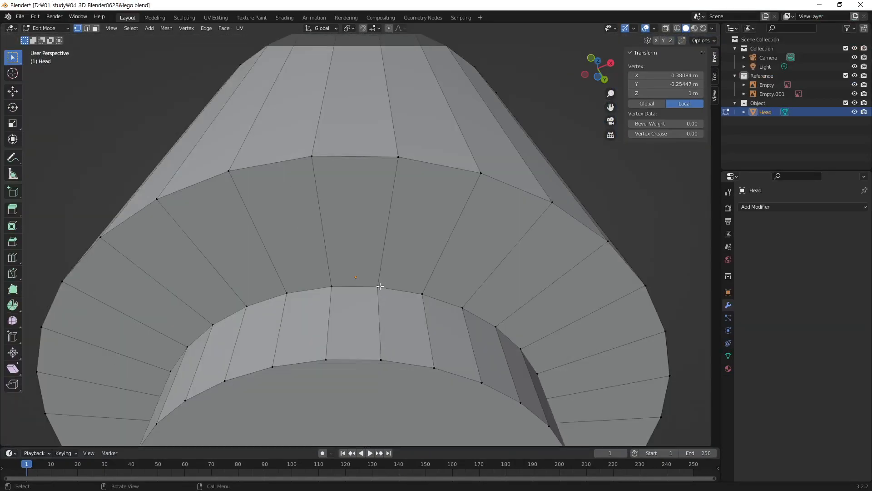
left_click(378, 287)
key("g")
left_click(380, 296)
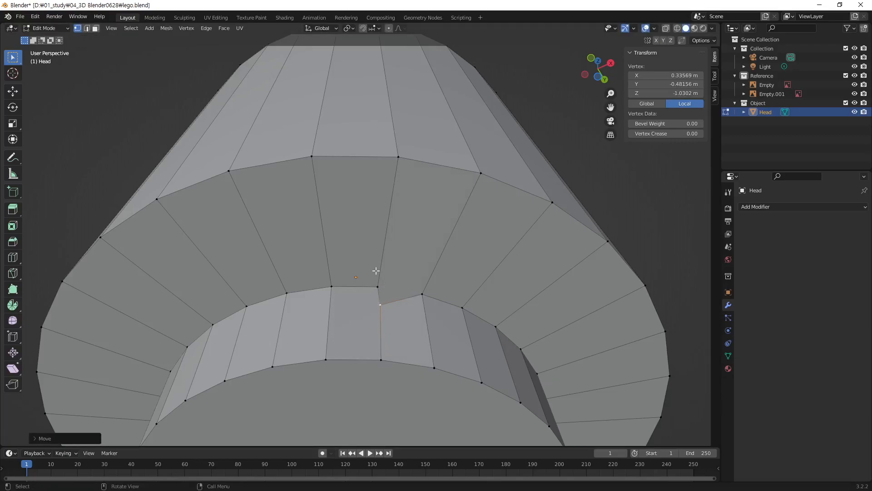
key("ctrl+z")
- Select all vertices of the Head mesh
middle_click_drag(440, 120, 388, 242)
scroll(436, 215, "down", 2)
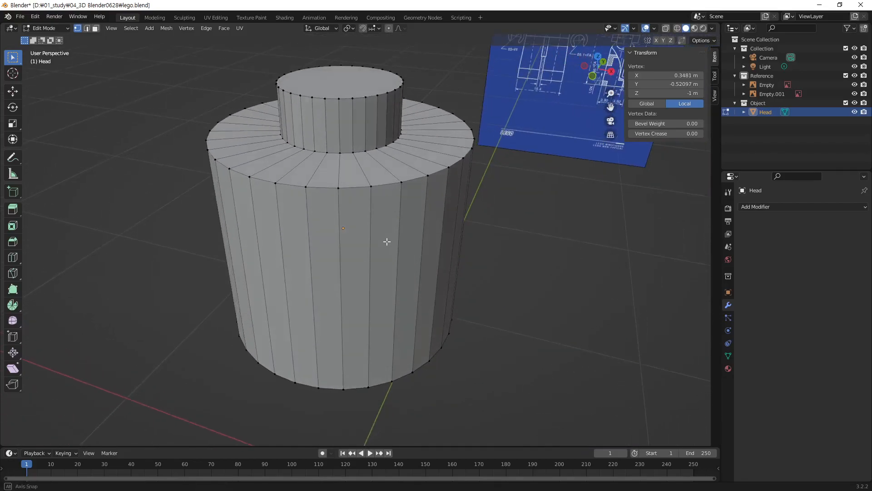
key("a")
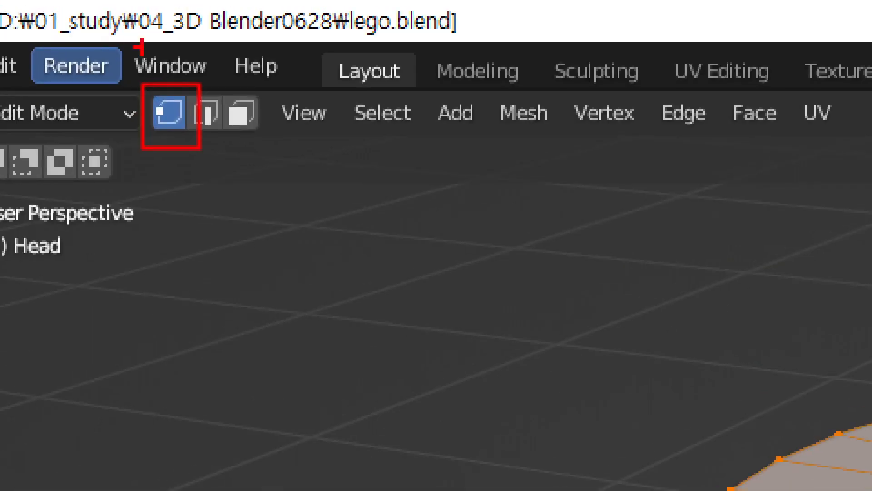
left_click_drag(173, 179, 181, 222)
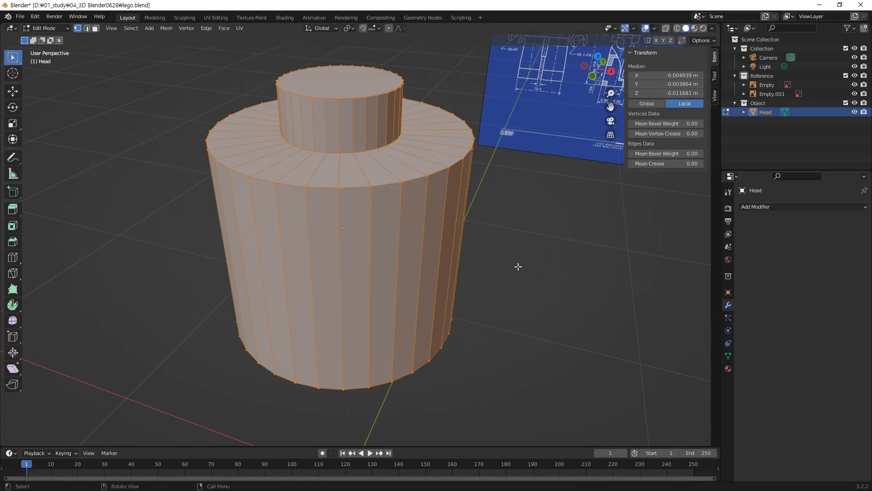
key("n")
key("n")
key("ctrl+n")
key("Escape")
left_click(530, 4)
- Merge the selected Head vertices by distance with a merge distance of 0.0001 m, and clear the selection
key("m")
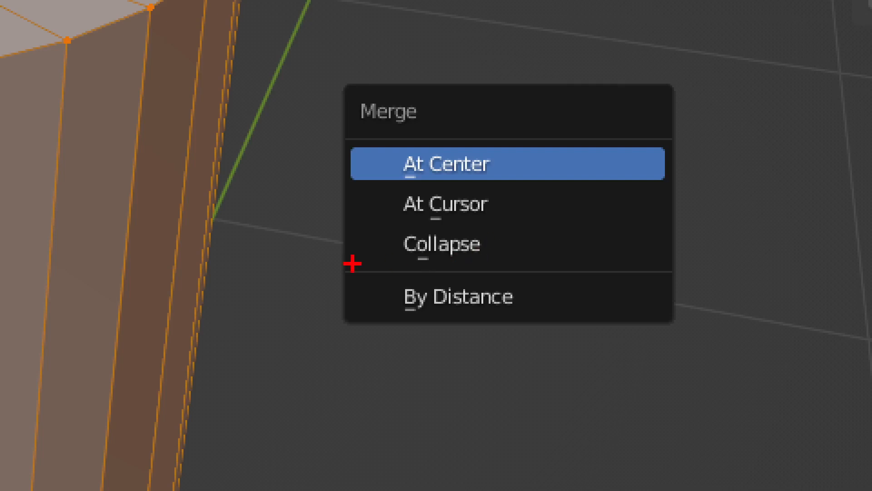
left_click_drag(401, 271, 535, 319)
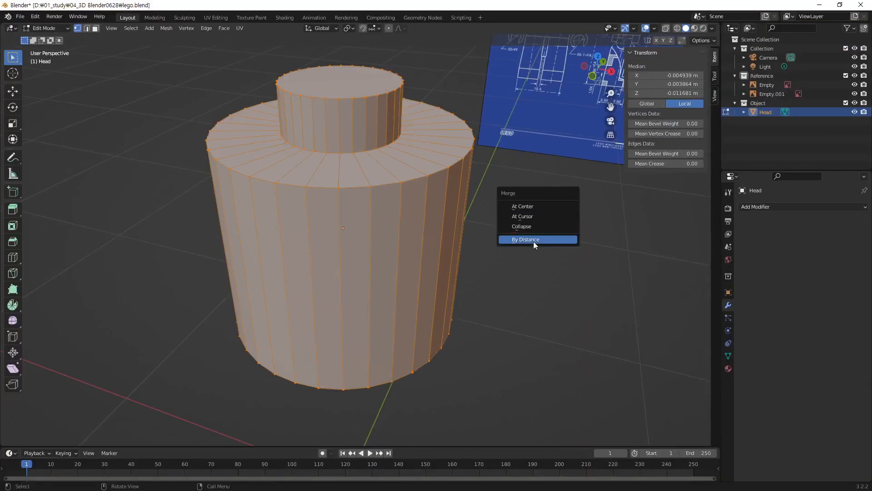
left_click(489, 301)
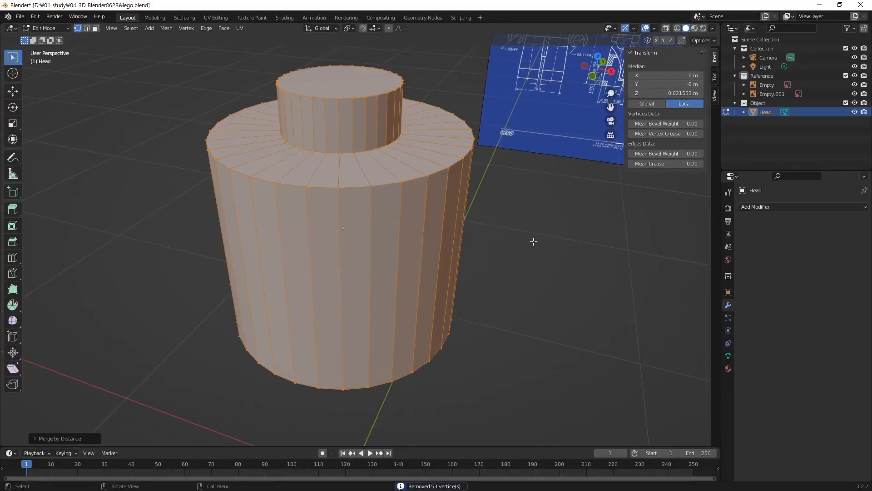
left_click(31, 439)
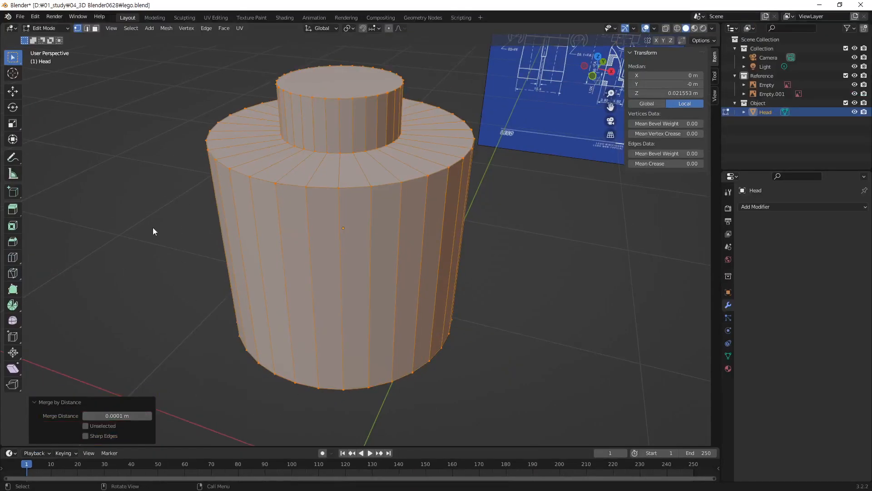
left_click(144, 240)
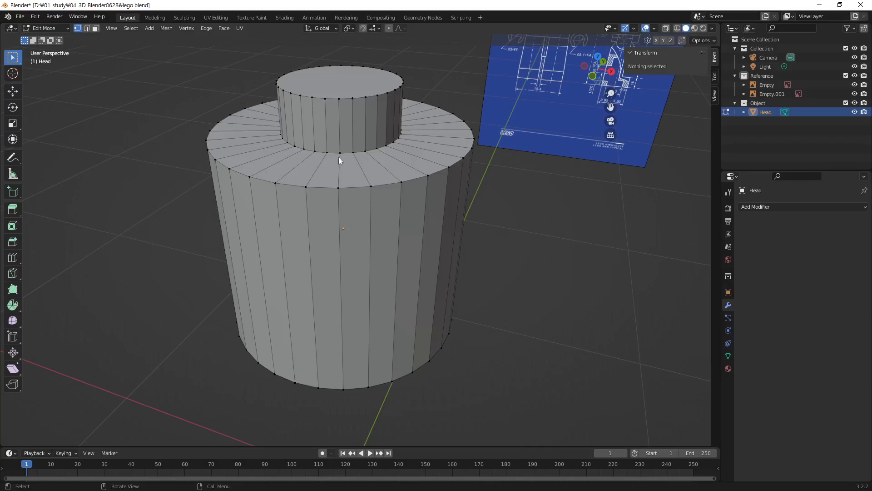
- Check the merge by moving a vertex at the stud's base, undo the move, and select another vertex there
scroll(338, 160, "up", 5)
scroll(358, 148, "down", 3)
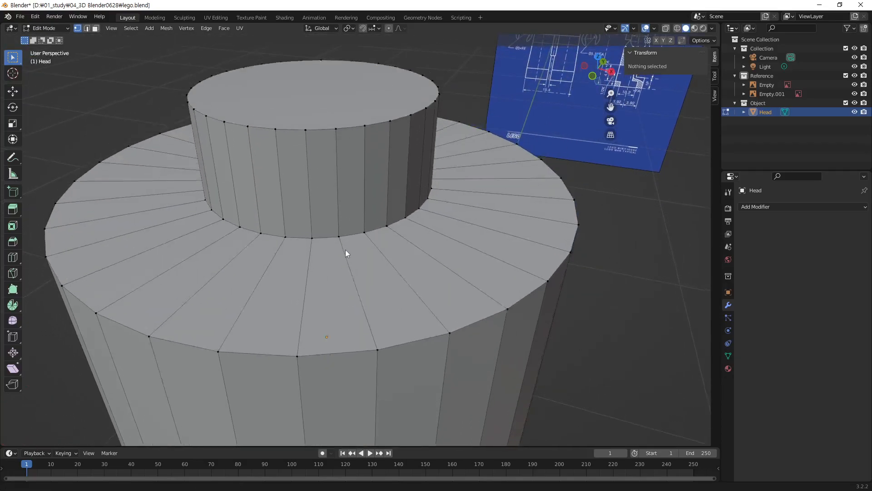
scroll(345, 245, "up", 3)
left_click(332, 329)
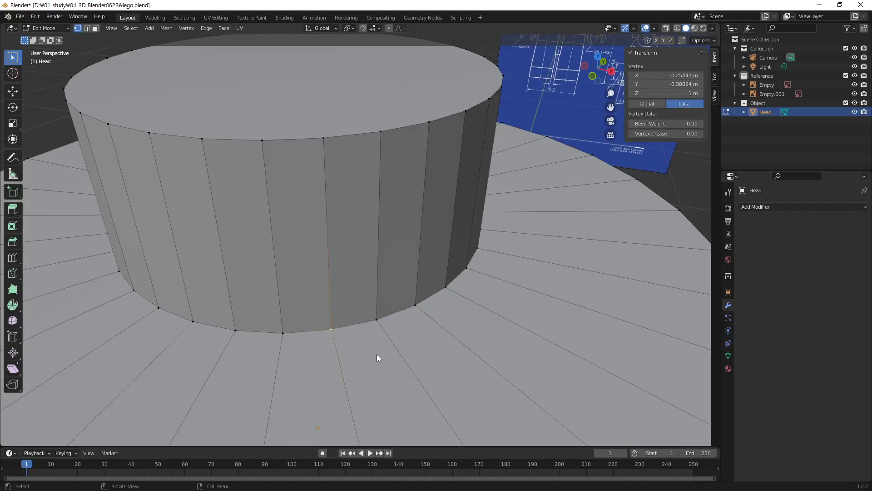
key("g")
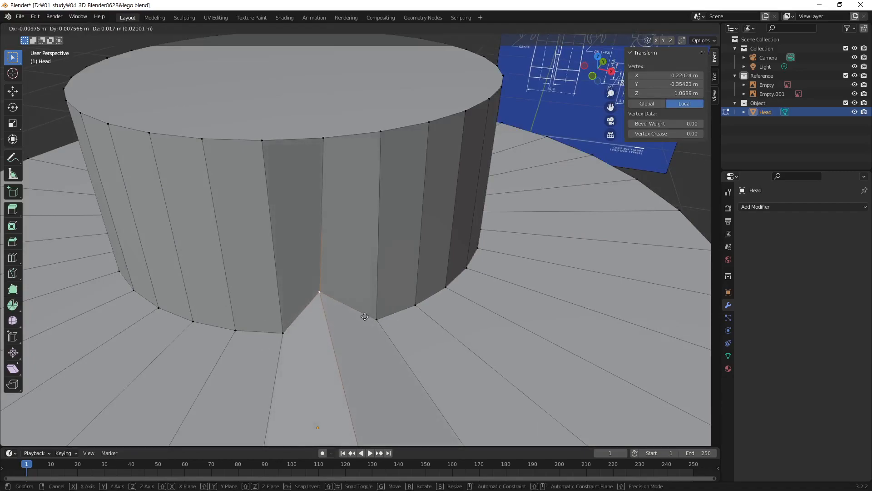
left_click(365, 316)
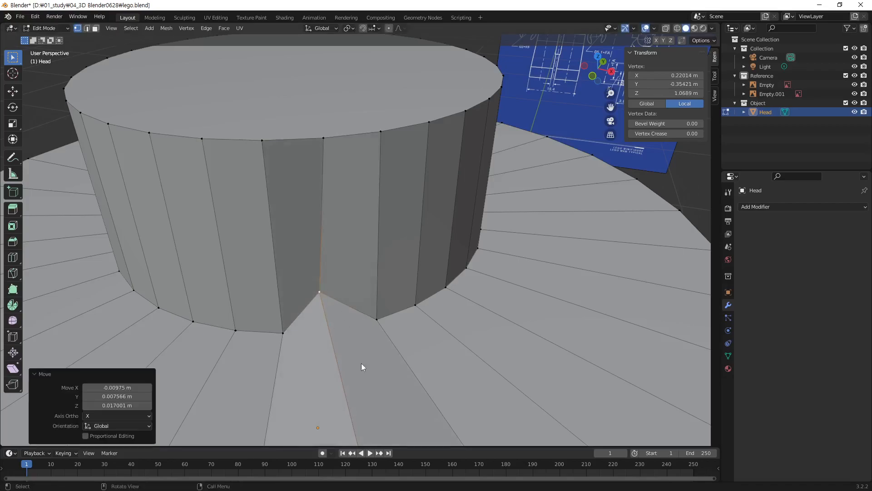
key("ctrl+z")
left_click(415, 305)
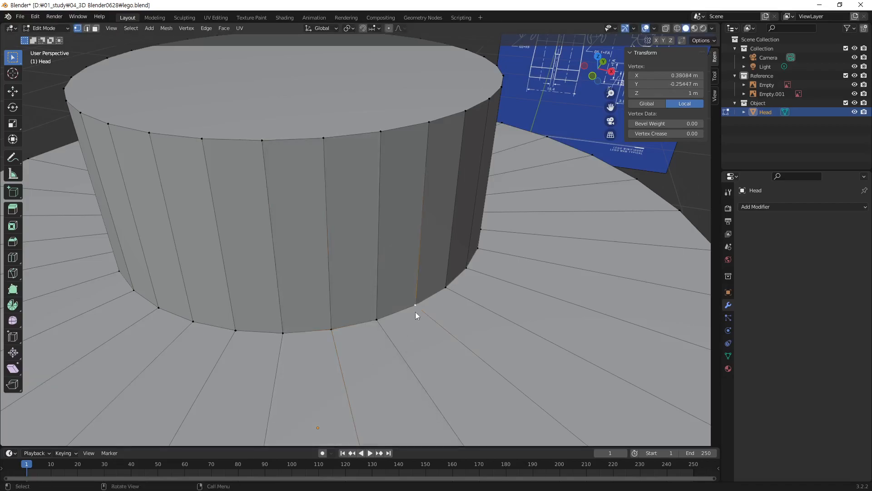
- Test two more vertices at the stud's base for duplicates by moving each one, and undo both moves
key("g")
left_click(428, 308)
key("ctrl+z")
left_click(163, 308)
key("g")
left_click(212, 326)
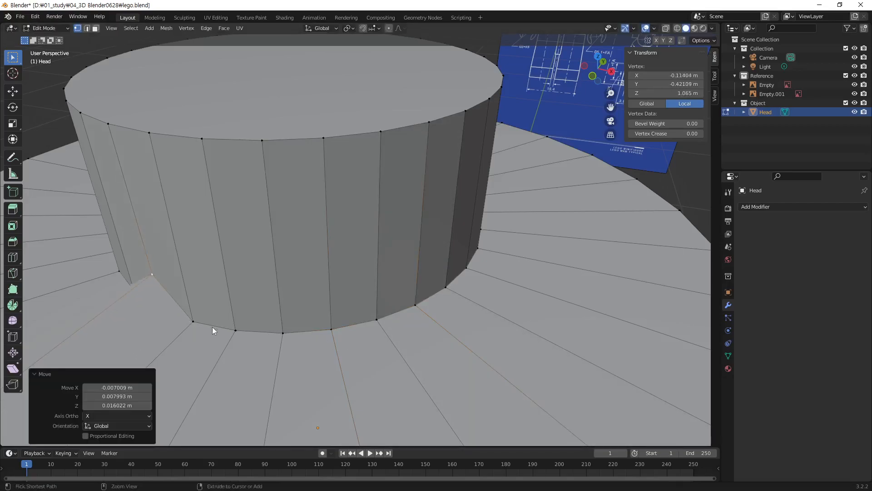
key("ctrl+z")
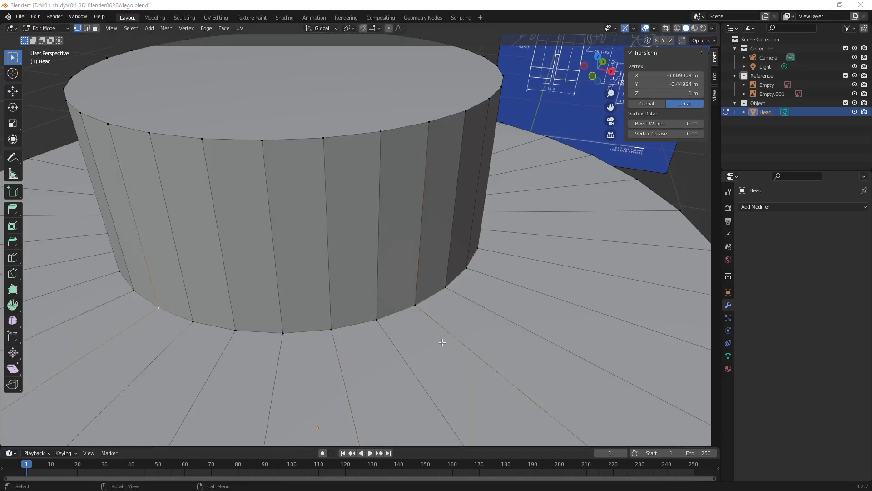
- Clear the selection and compare the corners of the Head and stud with the blueprint's rounded outline in a front X-ray view
scroll(345, 306, "down", 6)
left_click(493, 336)
middle_click_drag(395, 312, 403, 263)
key("alt+z")
scroll(427, 225, "up", 1)
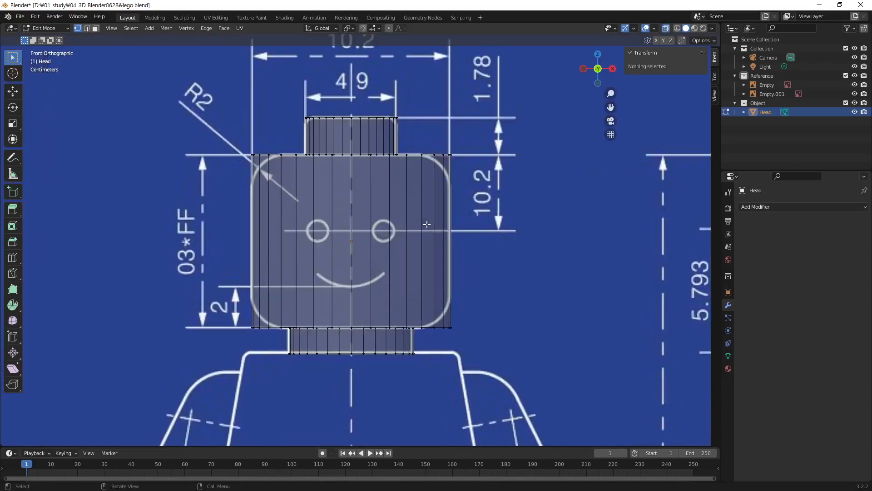
scroll(450, 236, "up", 1)
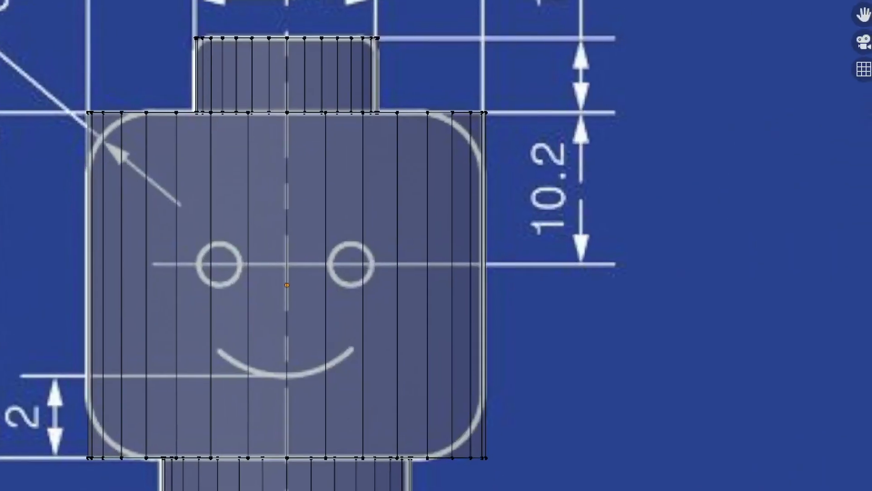
left_click_drag(275, 51, 247, 65)
left_click_drag(424, 49, 440, 68)
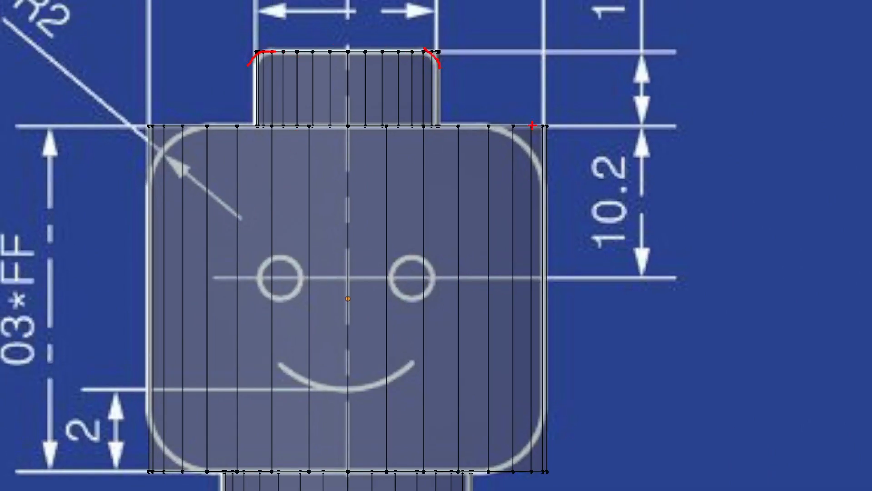
left_click_drag(486, 129, 546, 180)
middle_click_drag(470, 219, 473, 176, "shift")
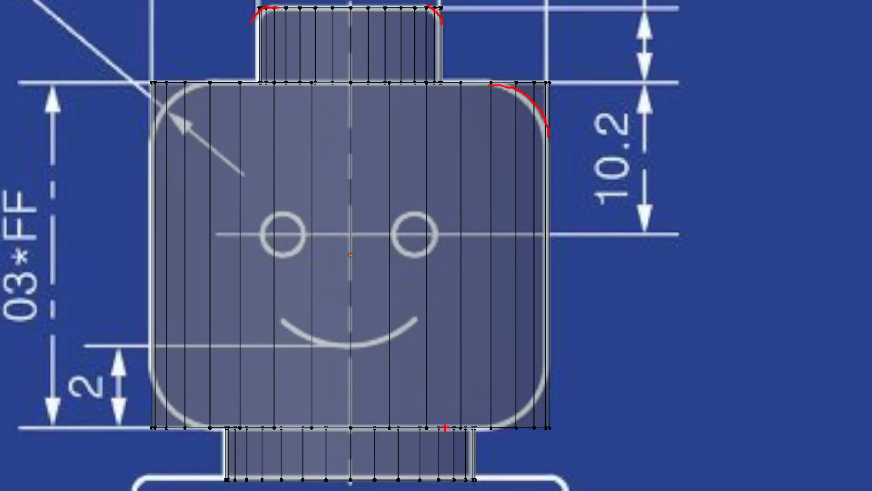
left_click_drag(553, 371, 502, 430)
key("Escape")
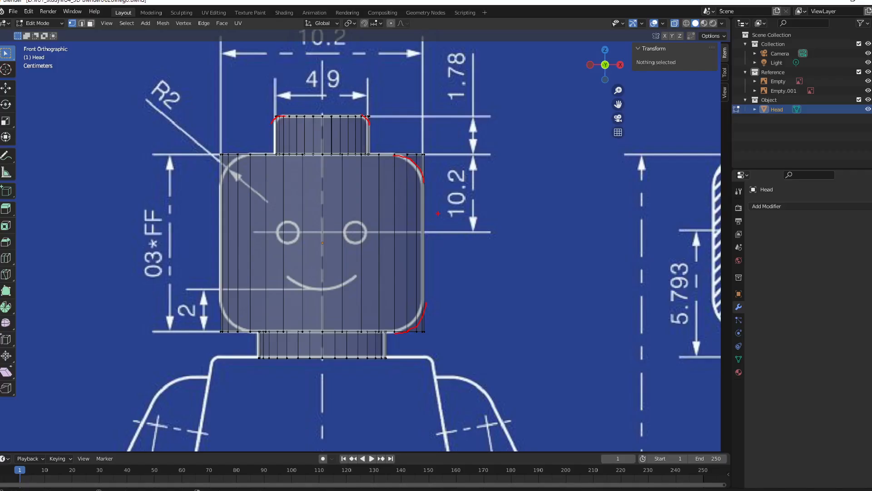
- Switch to edge selection with X-ray display off, and select the edge loop around the stud's top rim
mouse_move(335, 162)
middle_mouse_down()
mouse_move(347, 148)
mouse_move(59, 107)
middle_mouse_up()
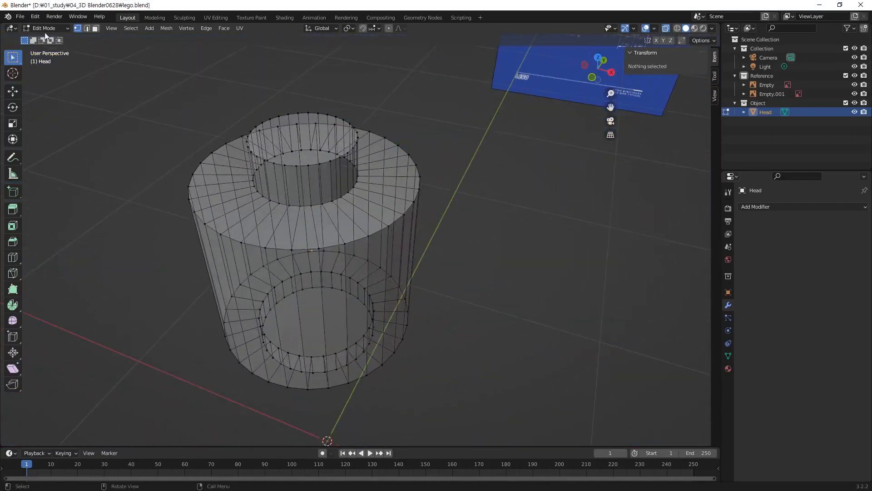
left_click(87, 28)
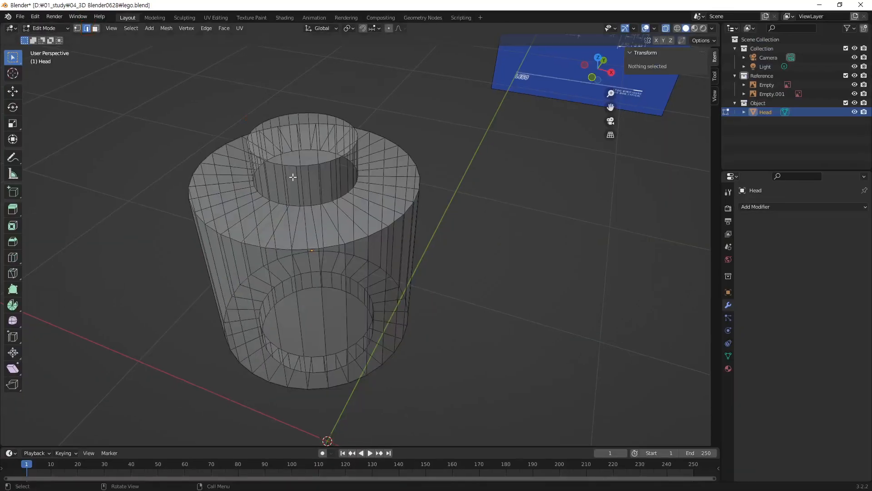
middle_click_drag(293, 177, 374, 263)
scroll(333, 144, "up", 2)
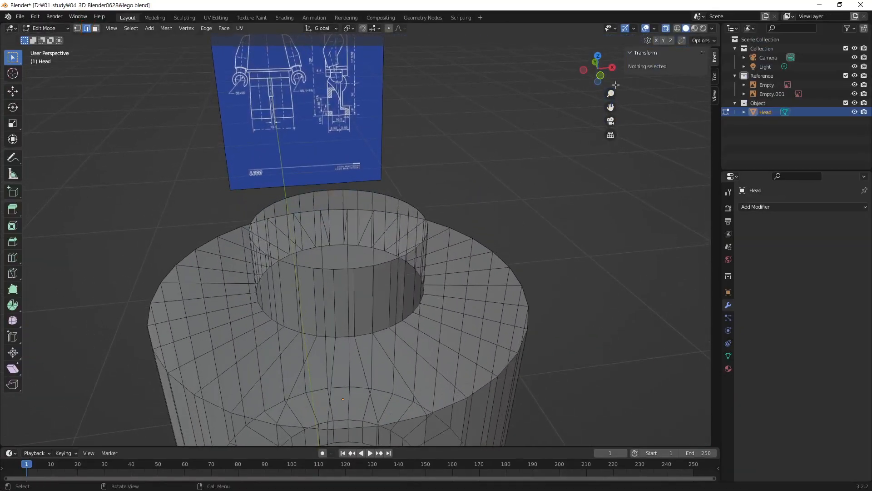
left_click(667, 28)
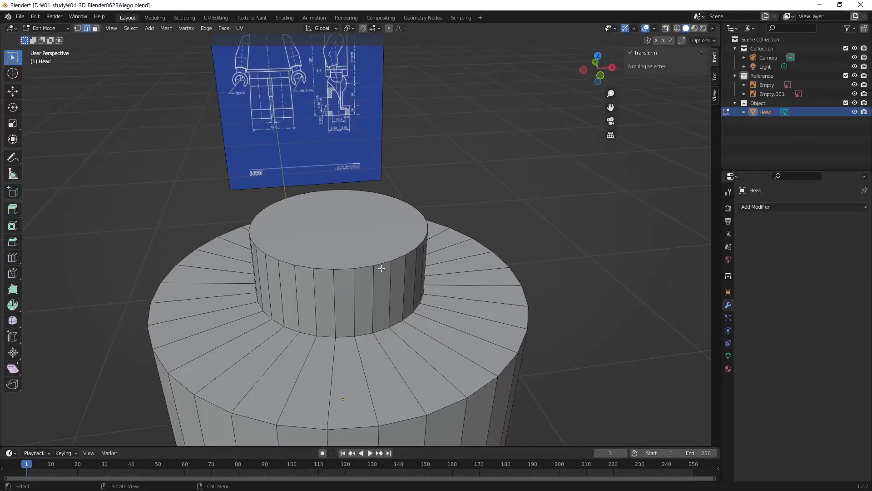
middle_click_drag(381, 269, 386, 238)
middle_click_drag(373, 189, 388, 221)
scroll(386, 229, "up", 3)
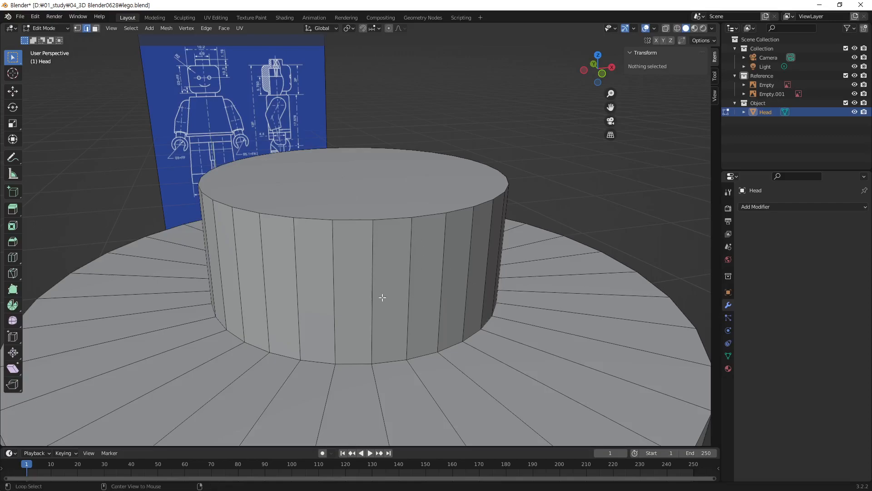
left_click(393, 219, "alt")
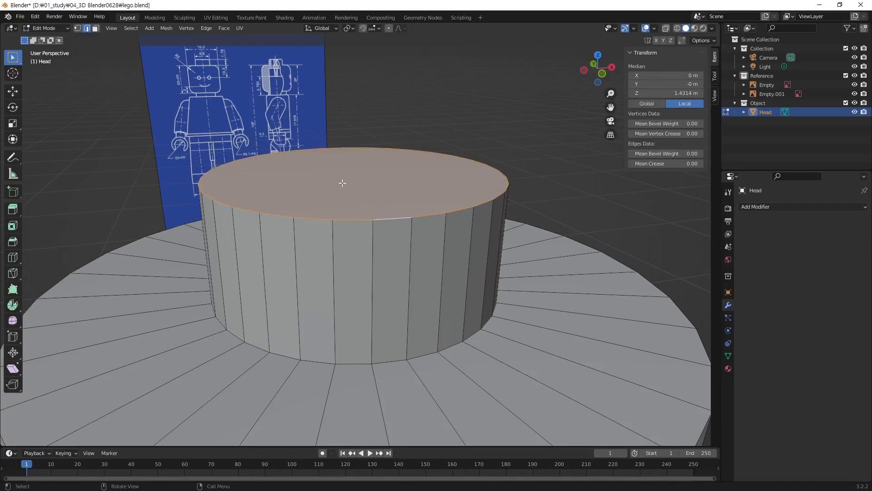
- Compare the stud's top rim with the blueprint's rounded corners from the front, and look up the edge Bevel command
middle_click_drag(432, 261, 422, 293)
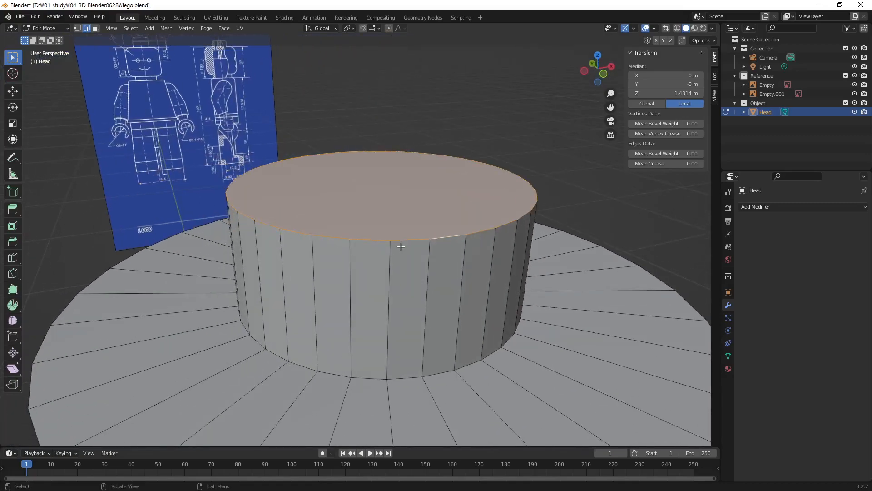
key("KP_1")
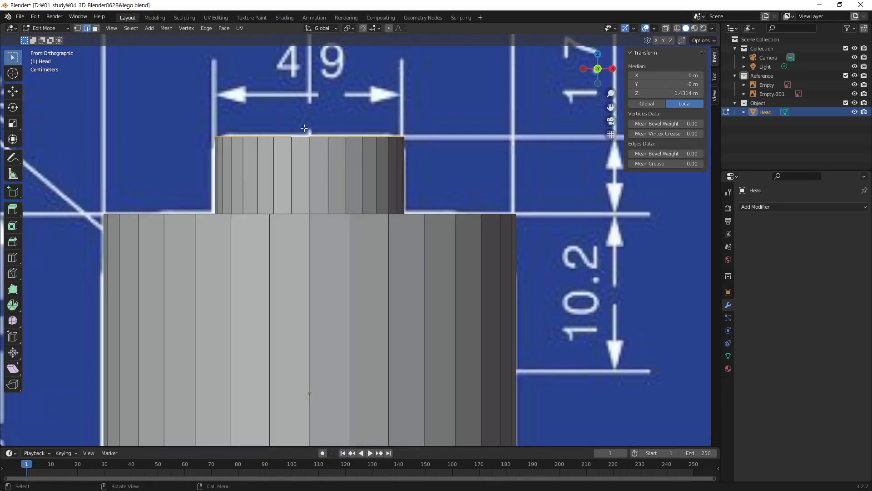
scroll(348, 138, "up", 2)
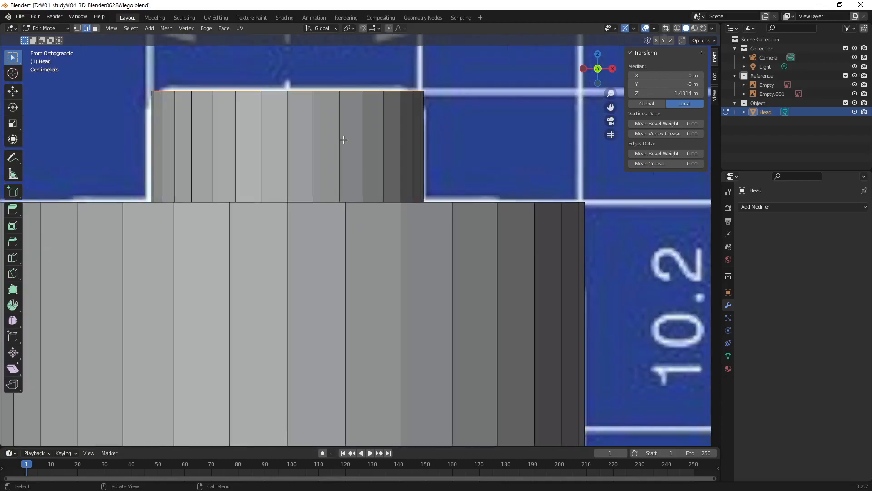
middle_click_drag(325, 128, 371, 182, "shift")
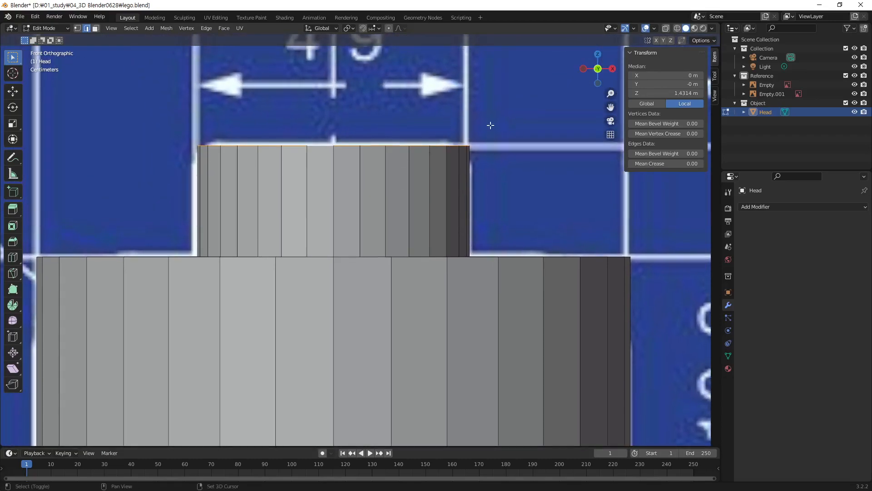
left_click(664, 29)
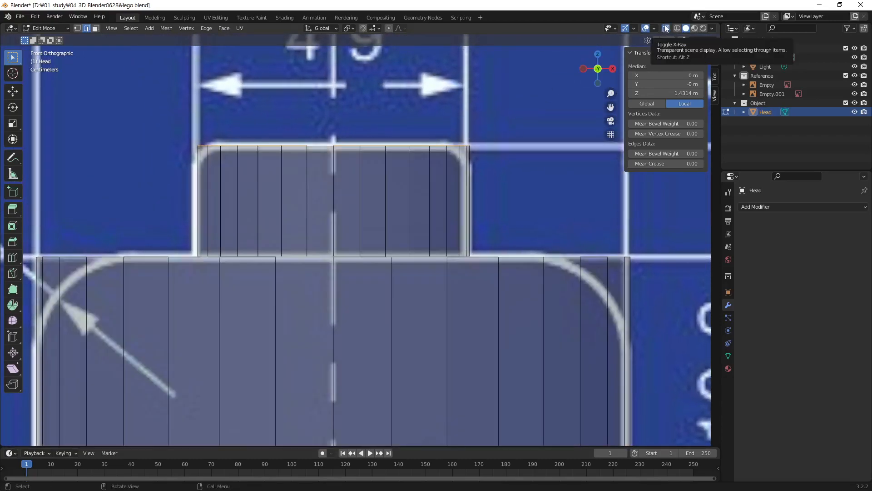
left_click(666, 28)
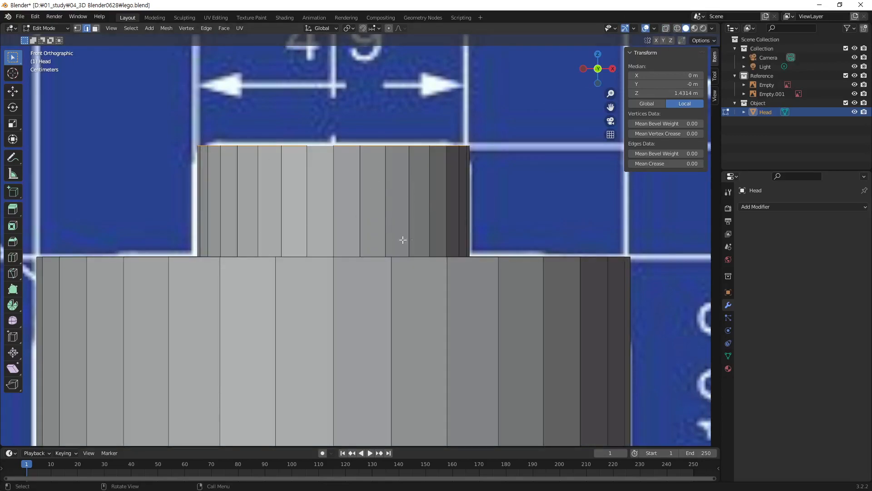
right_click(311, 113)
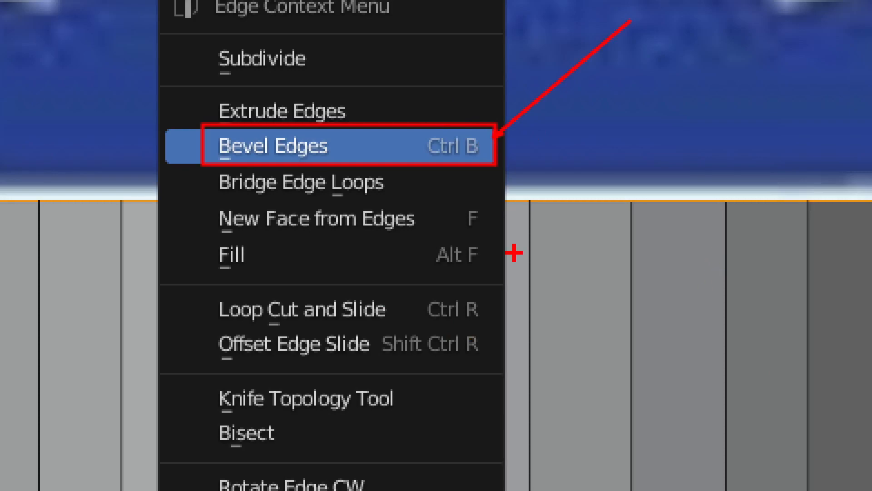
key("Escape")
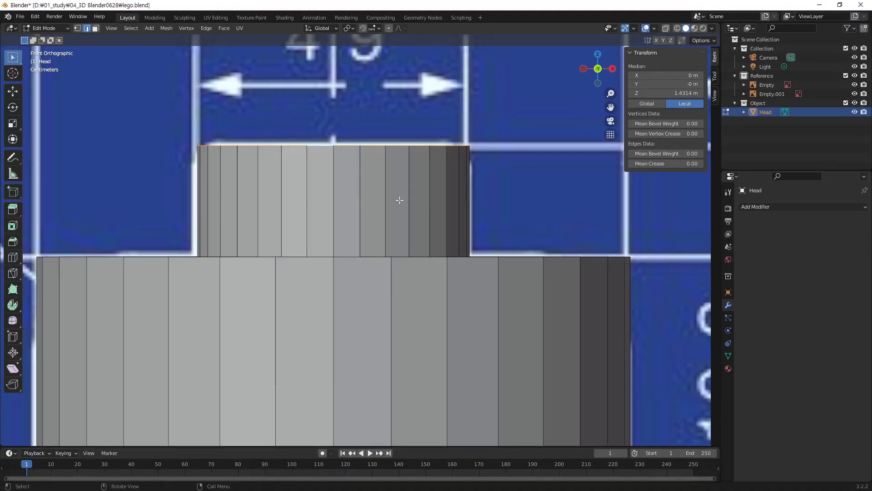
- Bevel the stud's top rim with a width of about 0.077 m and 5 segments
key("ctrl+b")
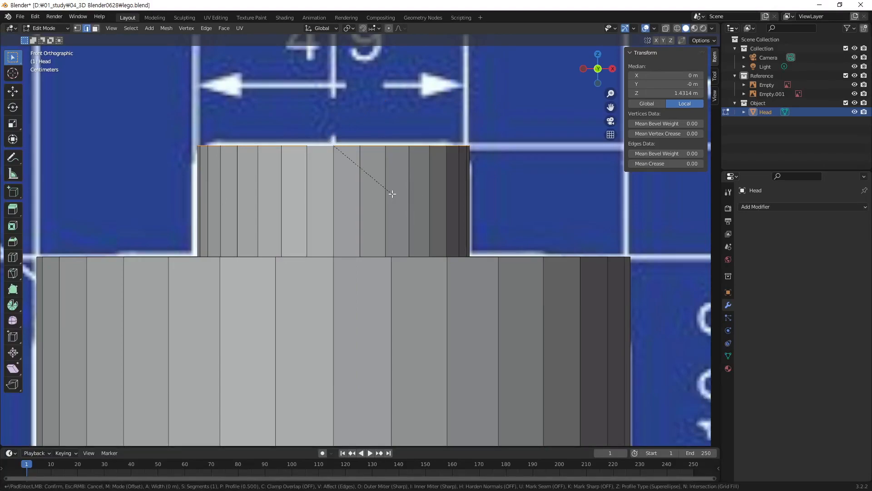
left_click(410, 210)
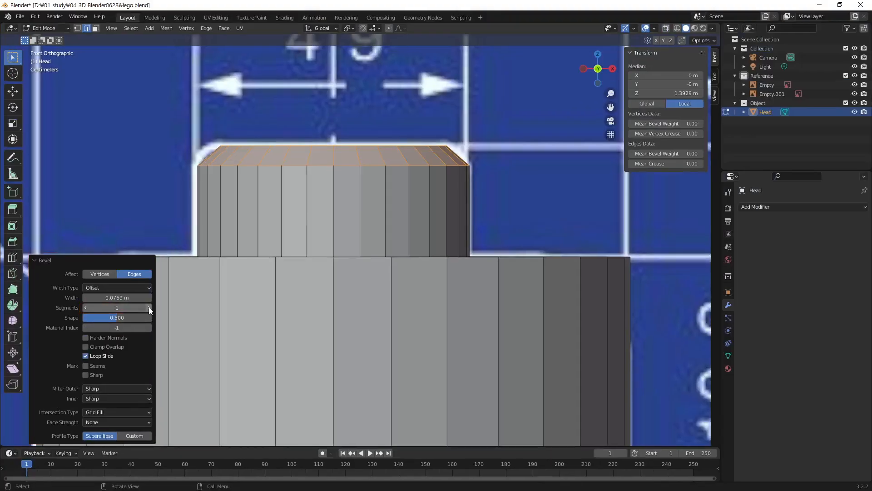
left_click(149, 307)
left_click(149, 307)
left_click(148, 307)
left_click(148, 307)
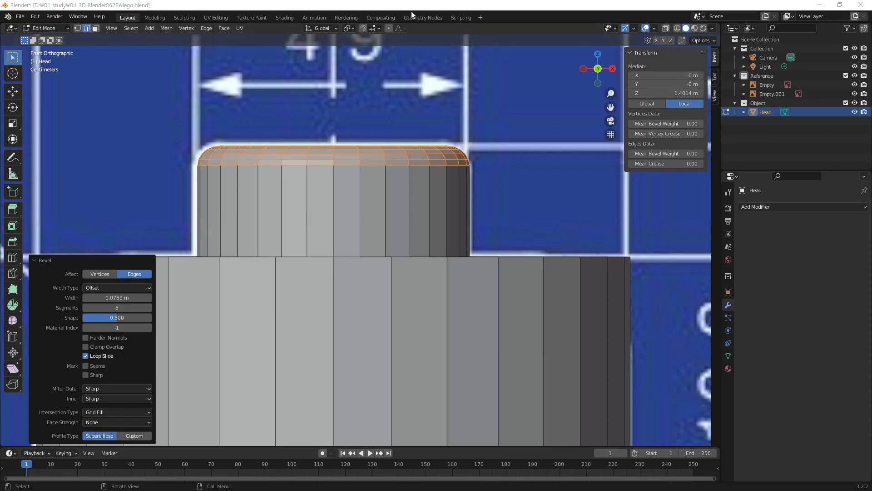
left_click(502, 195)
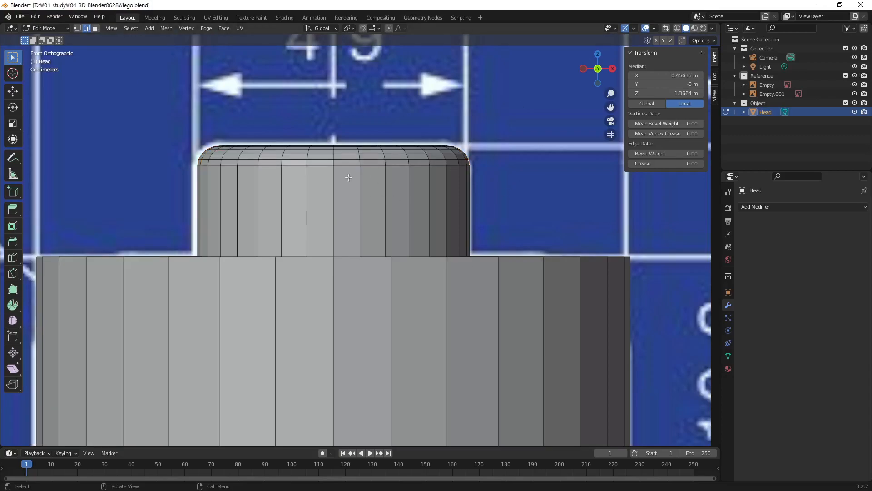
- Turn on X-ray display and select the outer edge loop around the top of the Head's main cylinder
scroll(351, 179, "down", 2)
scroll(431, 283, "down", 3)
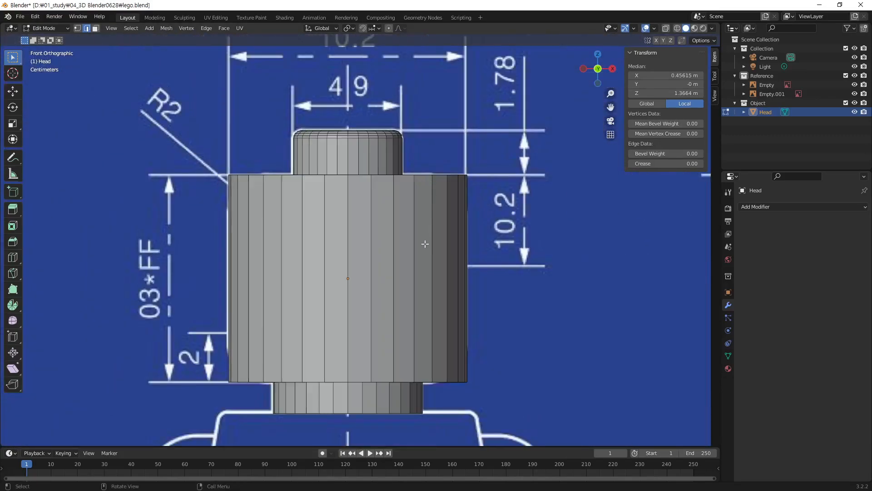
middle_click_drag(318, 219, 347, 195)
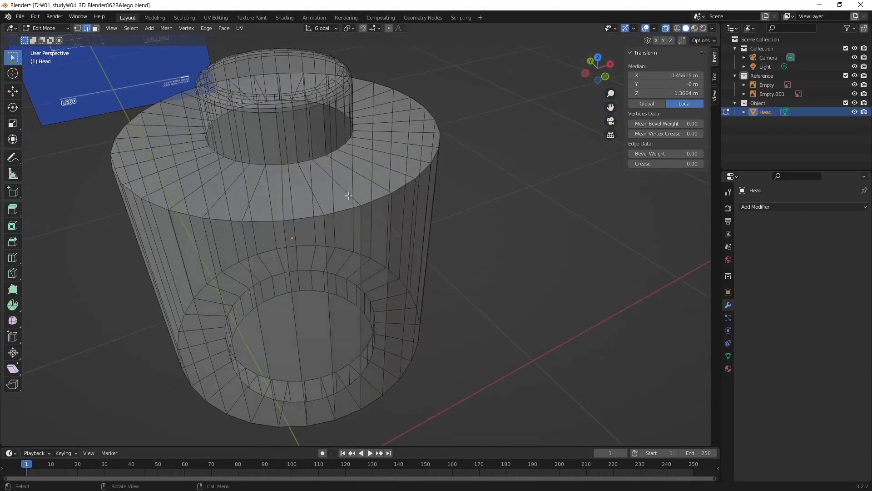
left_click(346, 213, "alt")
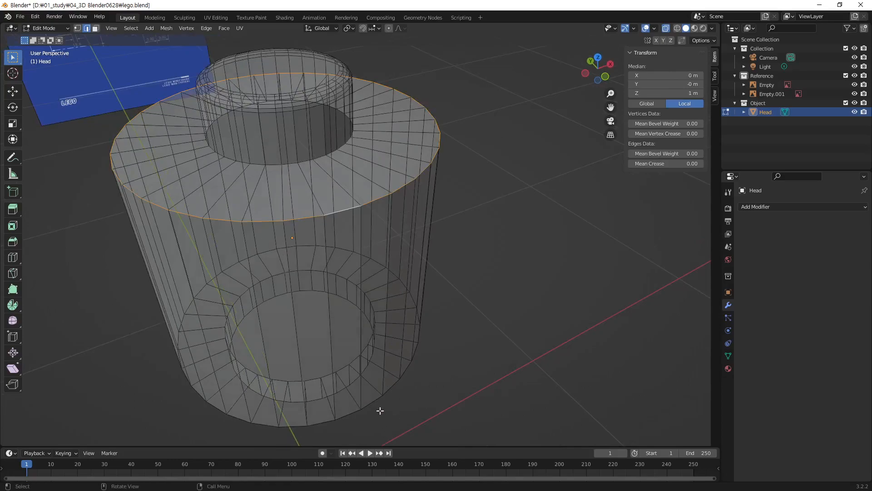
key("alt+a")
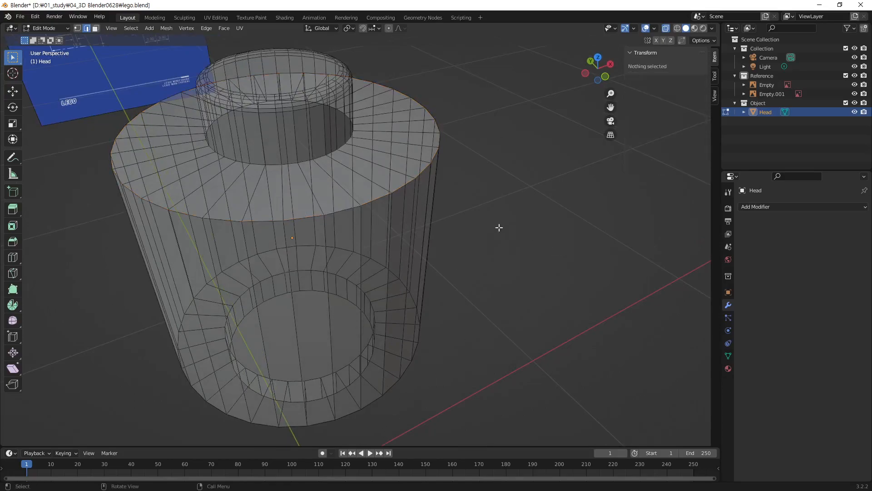
left_click(379, 199, "alt")
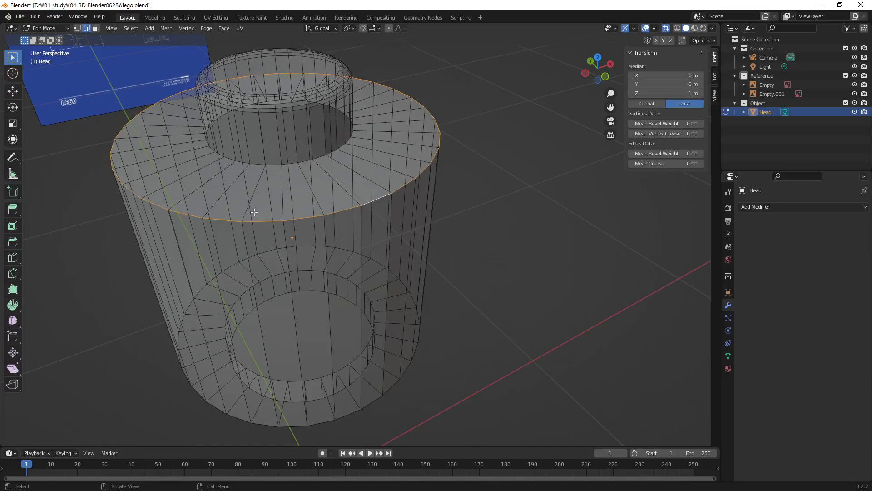
- Add the outer edge loop around the bottom of the main cylinder to the selection and show the Head from the front
middle_click_drag(368, 353, 436, 284)
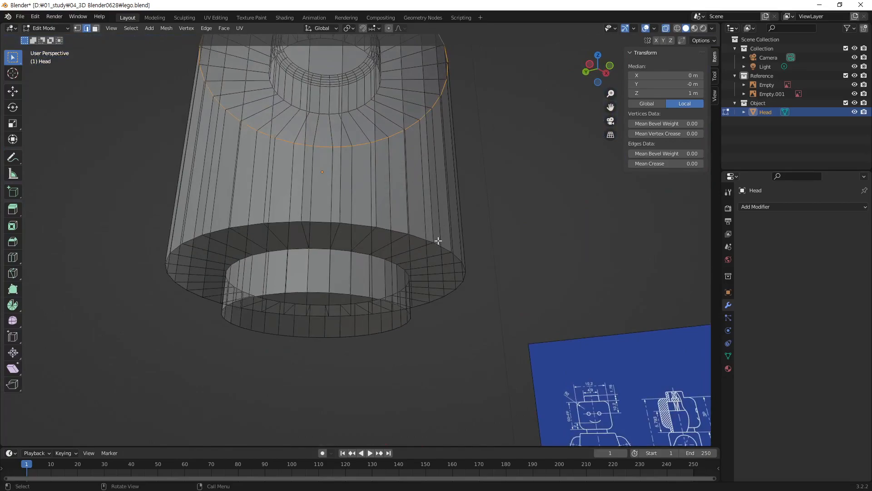
middle_click_drag(438, 250, 436, 314)
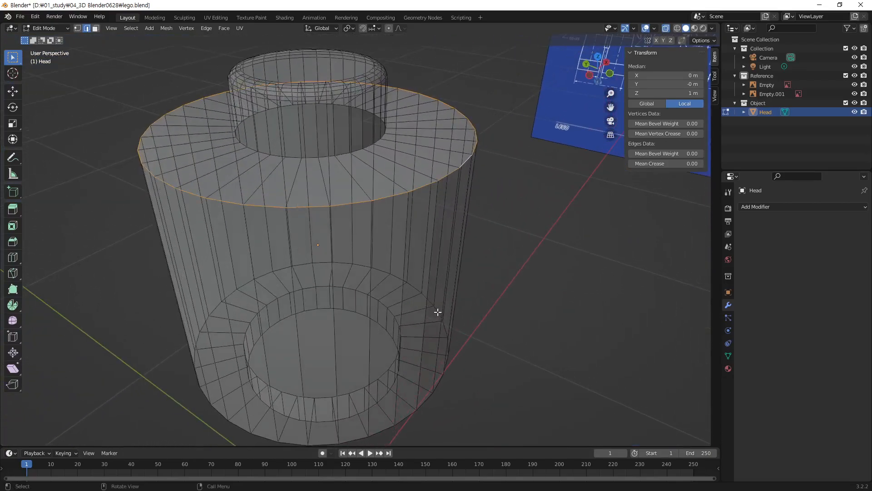
left_click(413, 287, "alt+shift")
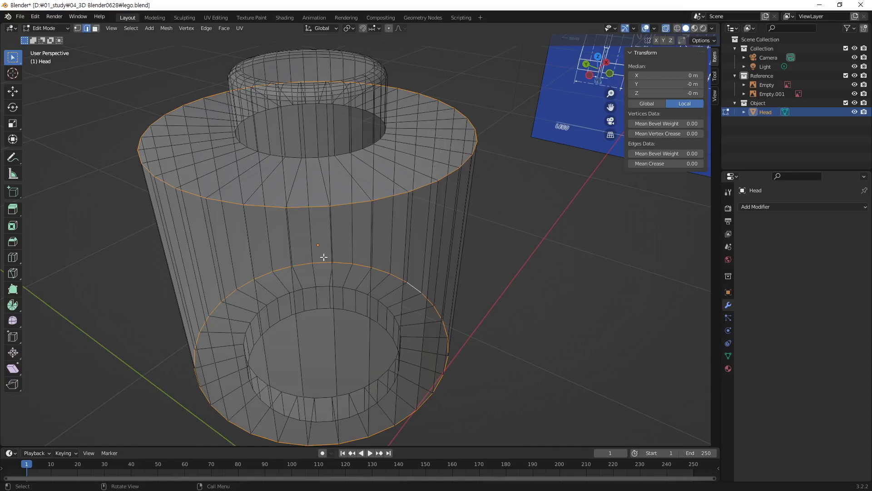
middle_click_drag(415, 356, 382, 355)
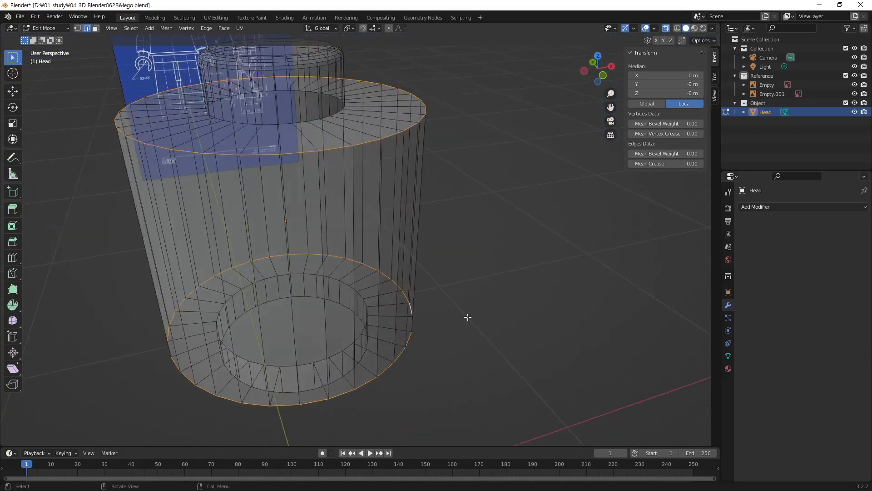
key("KP_1")
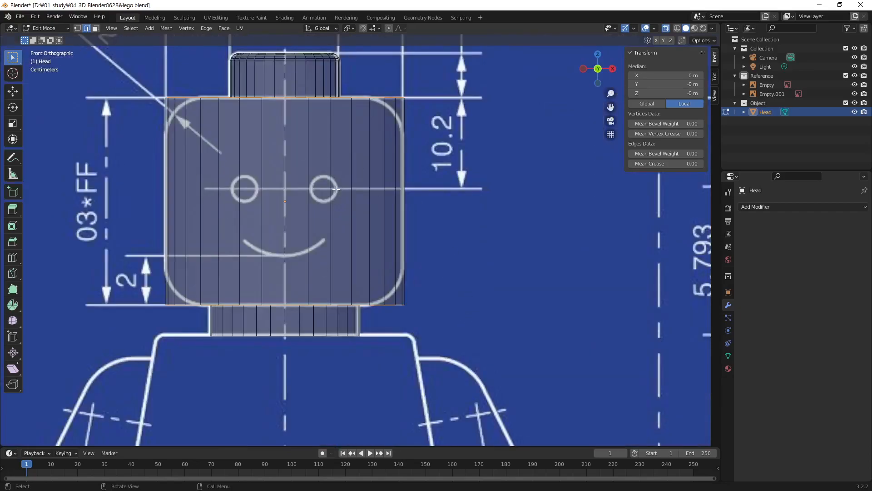
- Bevel the selected outer top and bottom edge loops of the main cylinder with width 0.361 m and 5 segments, and clear the selection
key("ctrl+b")
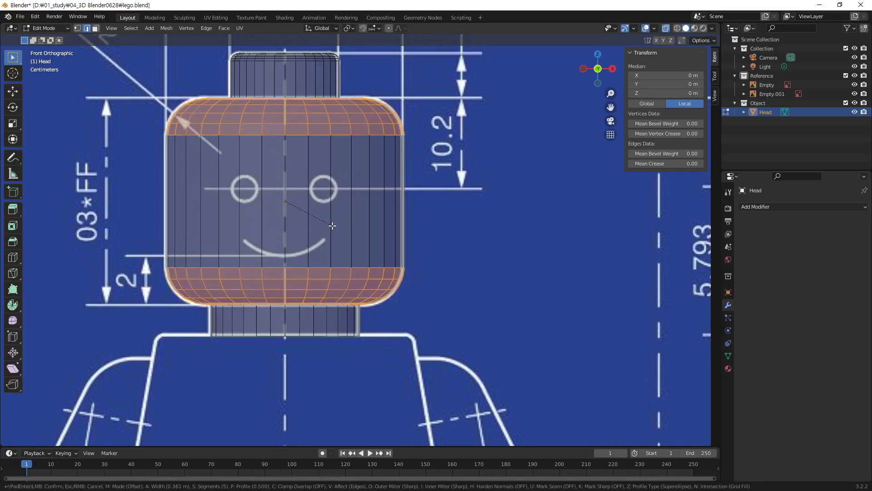
left_click(332, 226)
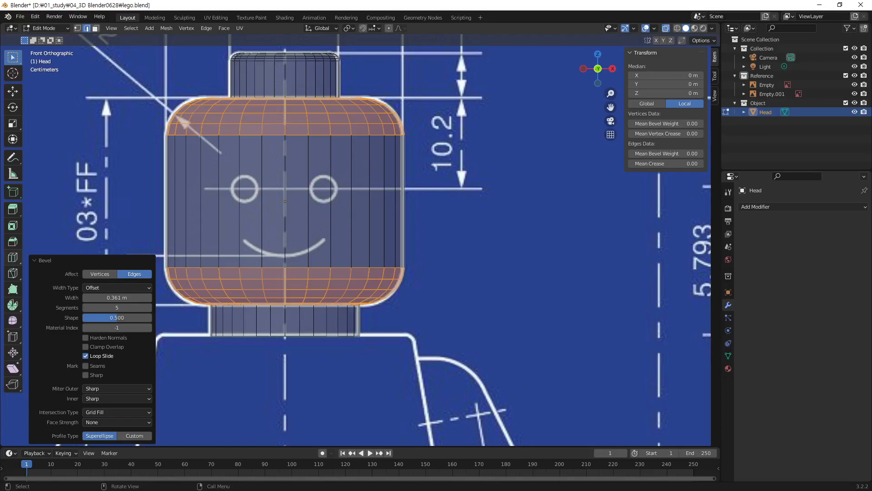
left_click(460, 315)
- Turn off X-ray display and delete the circular cap face on the underside of the Head's neck
middle_click_drag(307, 308, 287, 268)
key("alt+z")
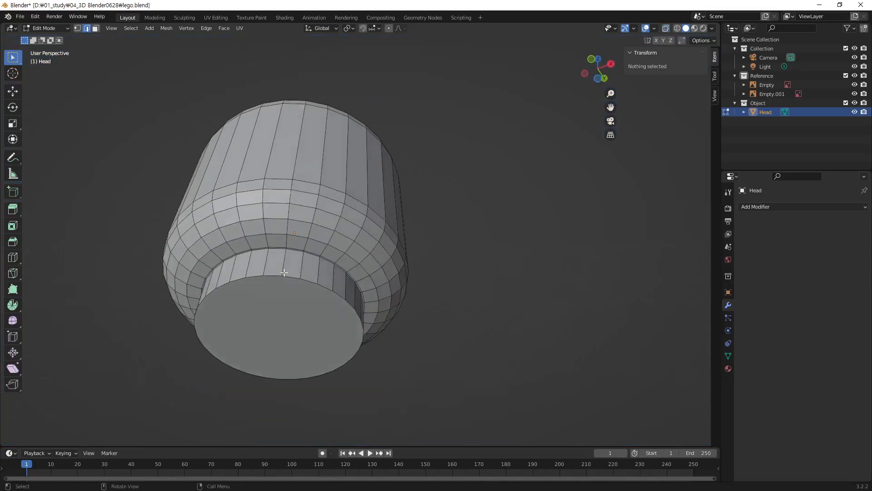
key("3")
left_click(293, 346)
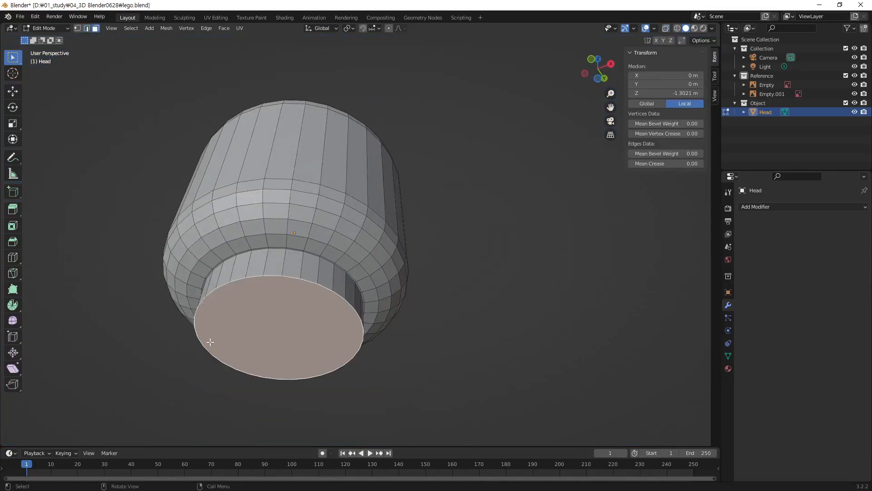
key("x")
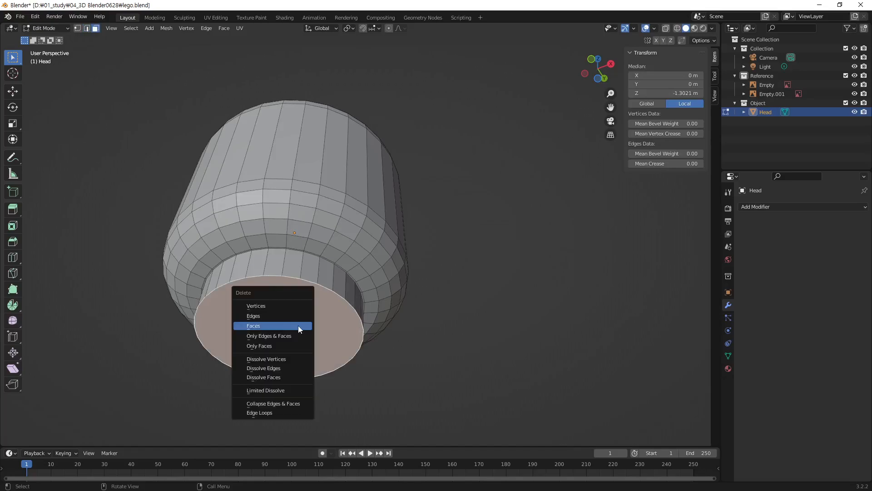
left_click(298, 325)
middle_click_drag(361, 261, 332, 334)
middle_click_drag(306, 262, 319, 273)
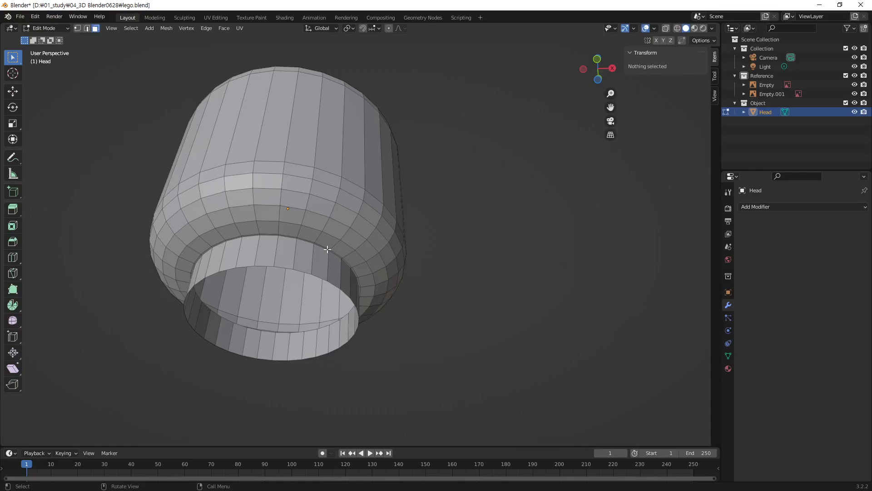
- Return to Object Mode, deselect the Head and inspect its faceted surface from above and from the side
middle_click_drag(303, 249, 320, 242)
middle_click_drag(273, 201, 350, 220)
key("Tab")
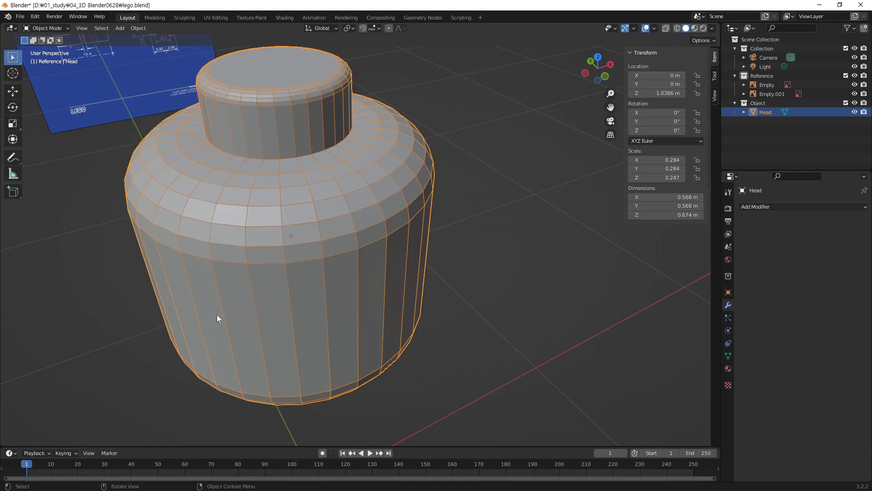
left_click(494, 287)
mouse_move(403, 279)
middle_mouse_down()
mouse_move(413, 271)
mouse_move(406, 266)
middle_mouse_up()
middle_click_drag(427, 259, 439, 228)
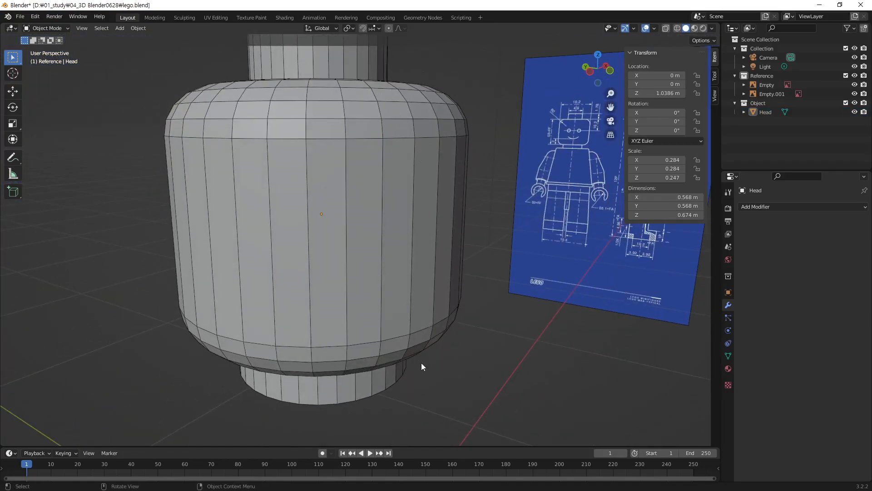
middle_click_drag(425, 177, 382, 231)
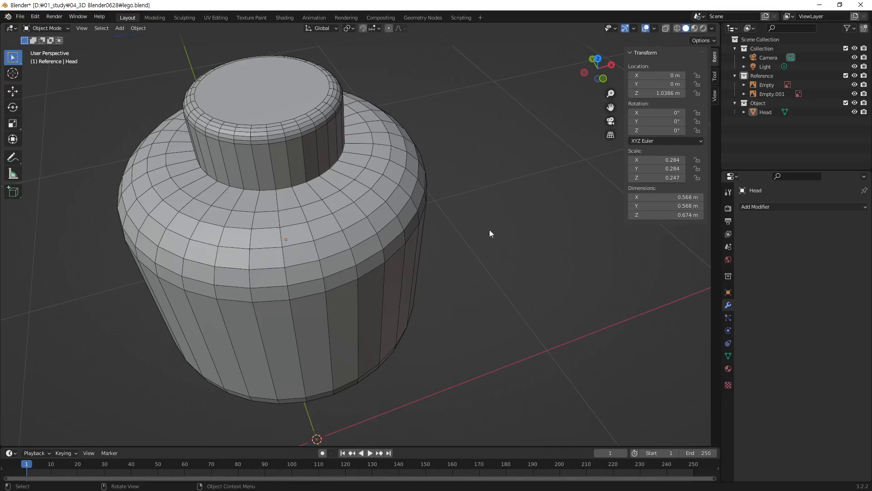
left_click(330, 267)
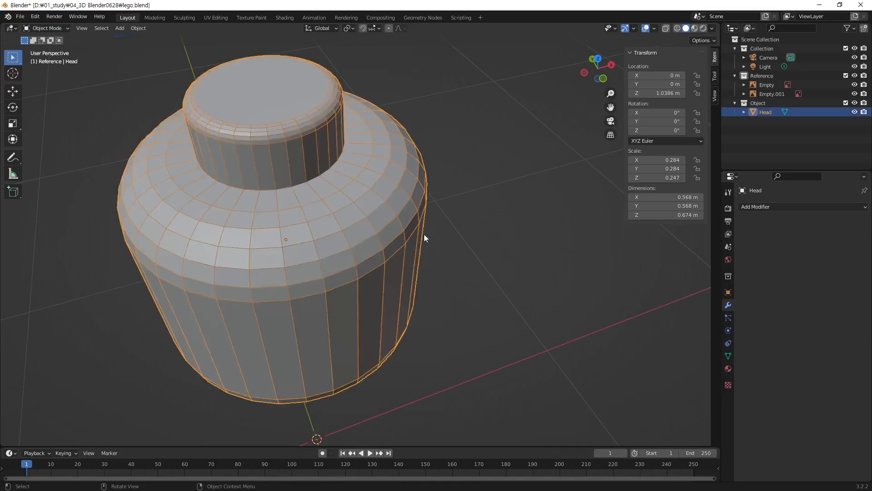
right_click(357, 232)
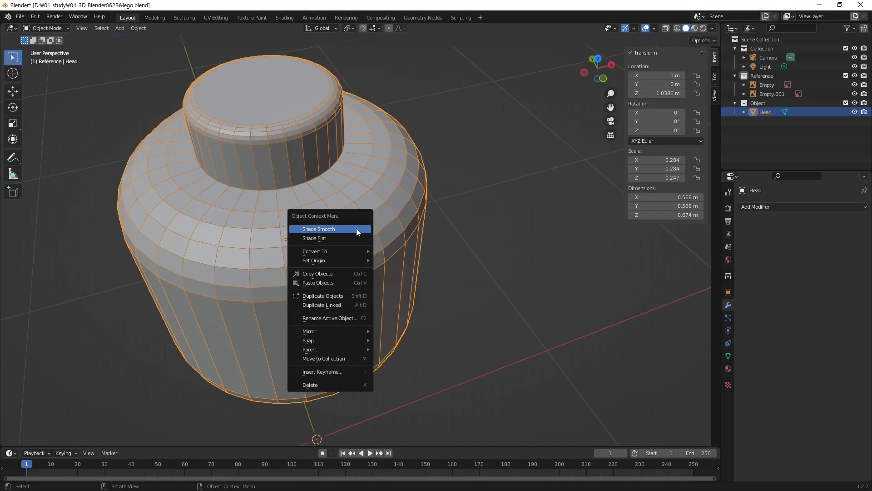
left_click(479, 210)
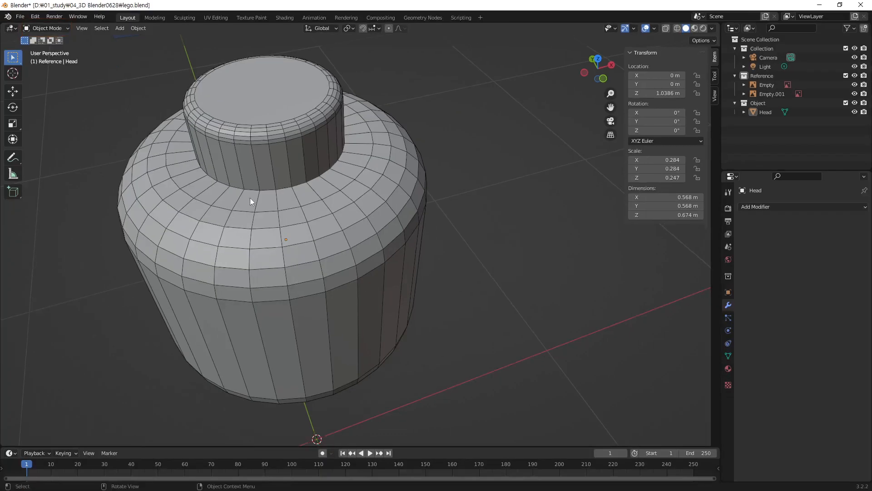
- Apply Shade Smooth to the Head and deselect it
left_click(290, 259)
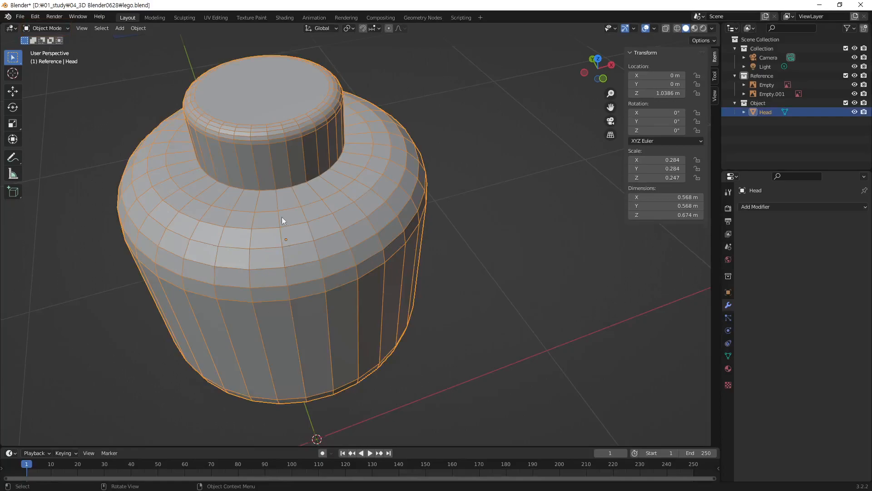
right_click(383, 160)
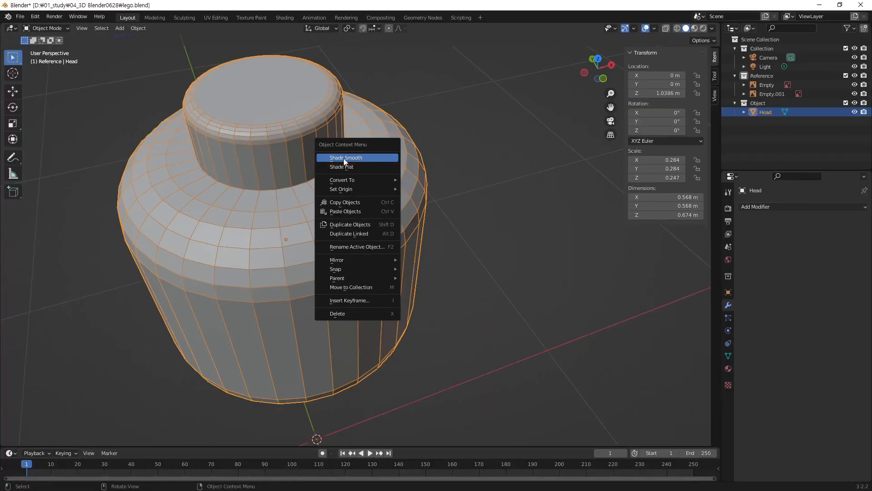
left_click(231, 158)
left_click(458, 268)
- Hide the viewport overlays and examine the Head's smooth shading where the stud meets the body
middle_click_drag(446, 276, 412, 224)
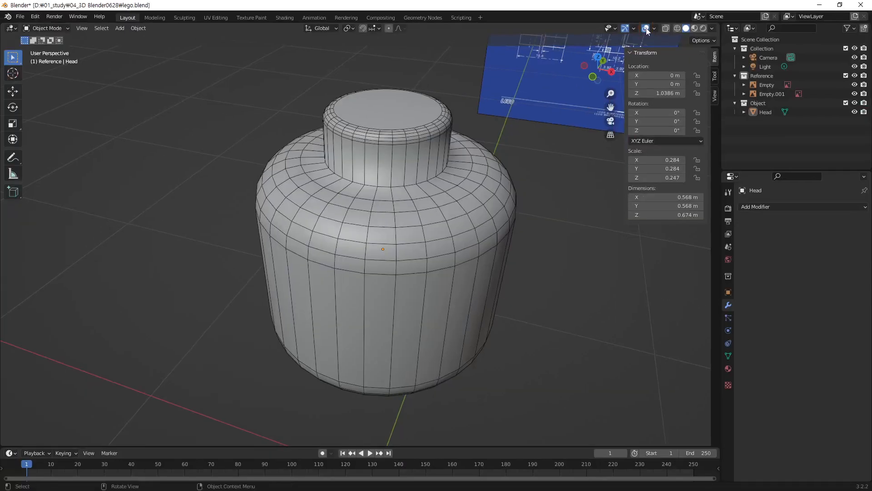
left_click(644, 57)
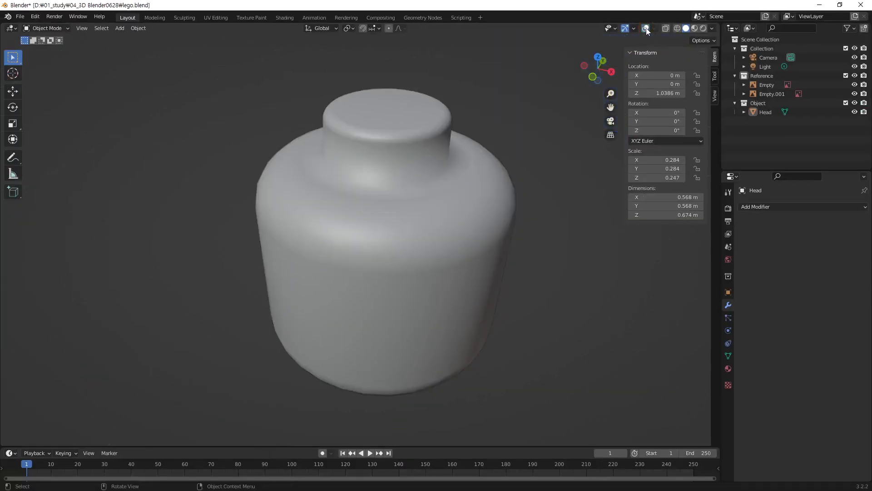
middle_click_drag(484, 198, 466, 180)
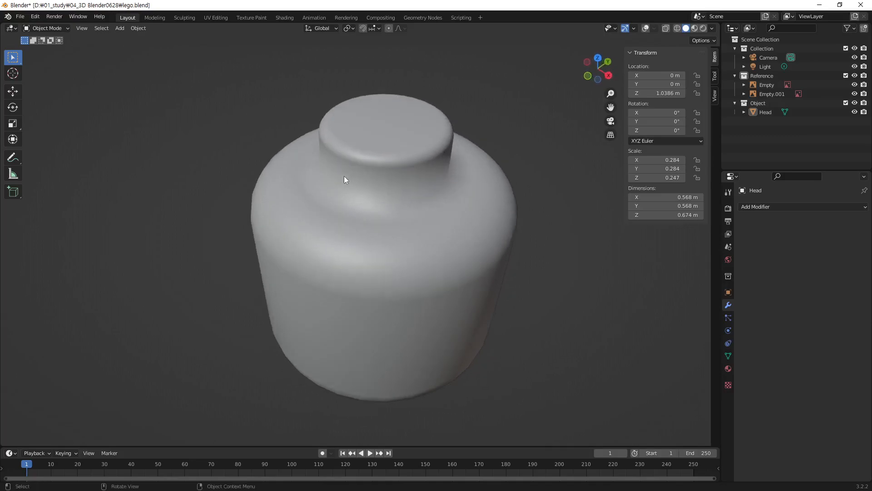
left_click(440, 204)
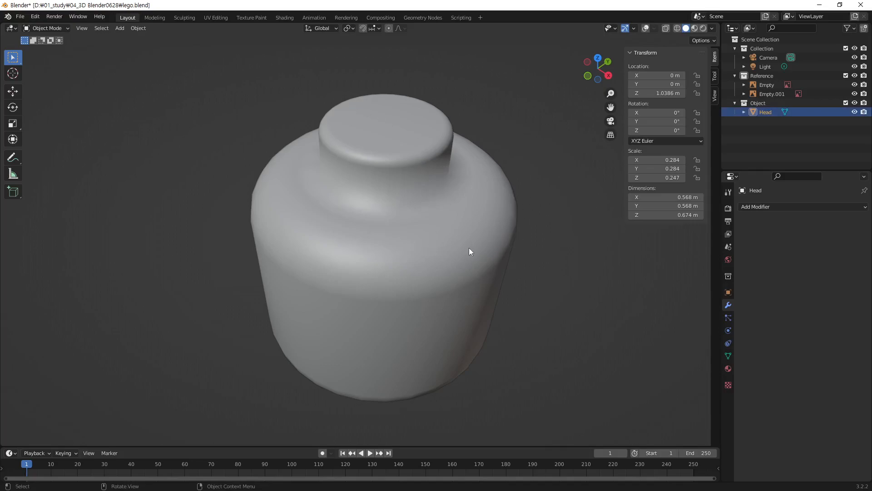
mouse_move(437, 233)
middle_mouse_down()
mouse_move(446, 192)
mouse_move(446, 221)
middle_mouse_up()
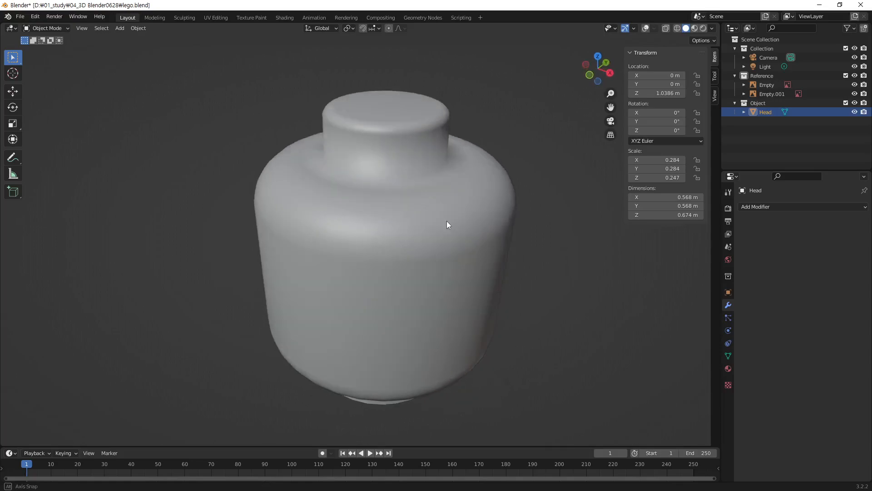
key("Tab")
key("Tab")
- Show the overlays again and, in Edit Mode with edge selection, select the edge loop around the stud's base
left_click(644, 29)
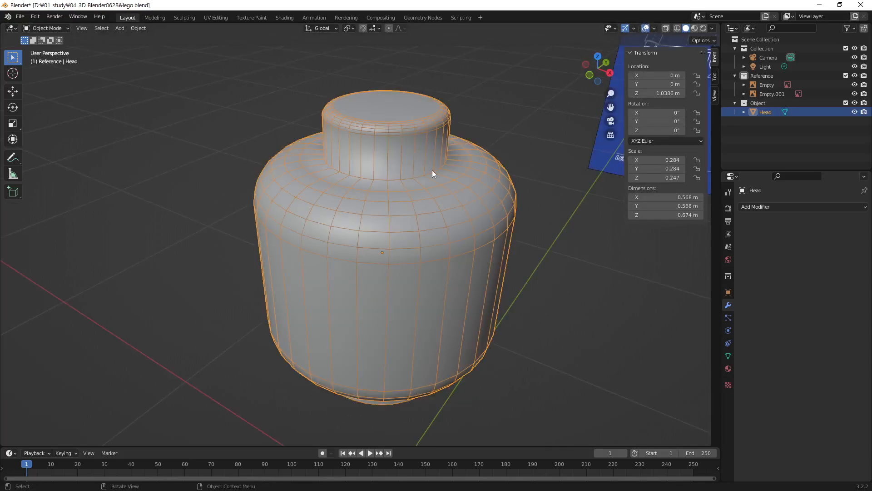
scroll(417, 191, "up", 5)
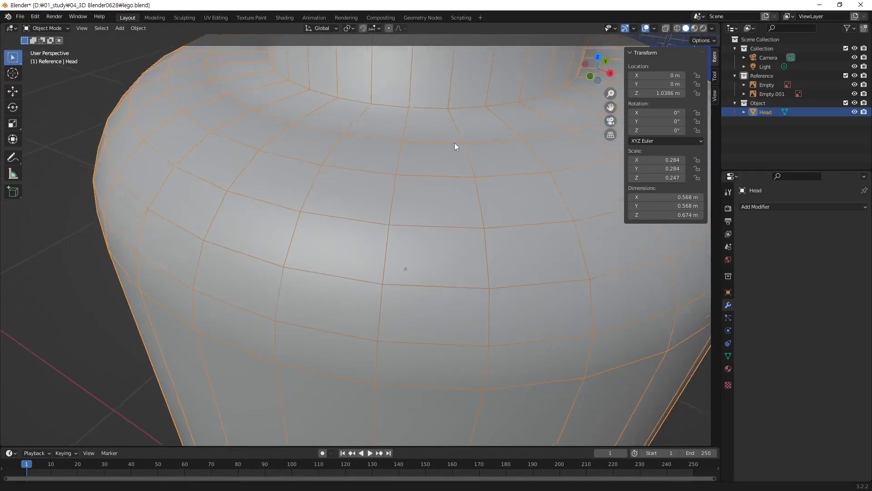
scroll(460, 136, "down", 5)
scroll(386, 249, "up", 8)
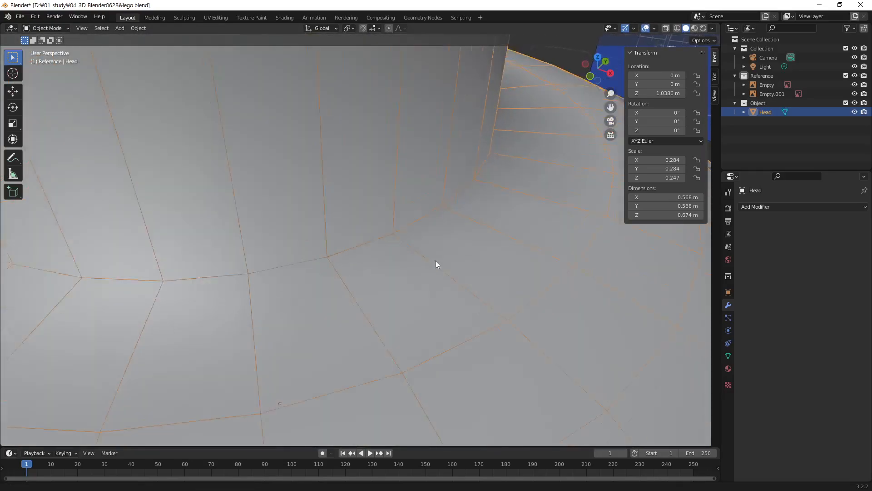
middle_click_drag(435, 264, 406, 216)
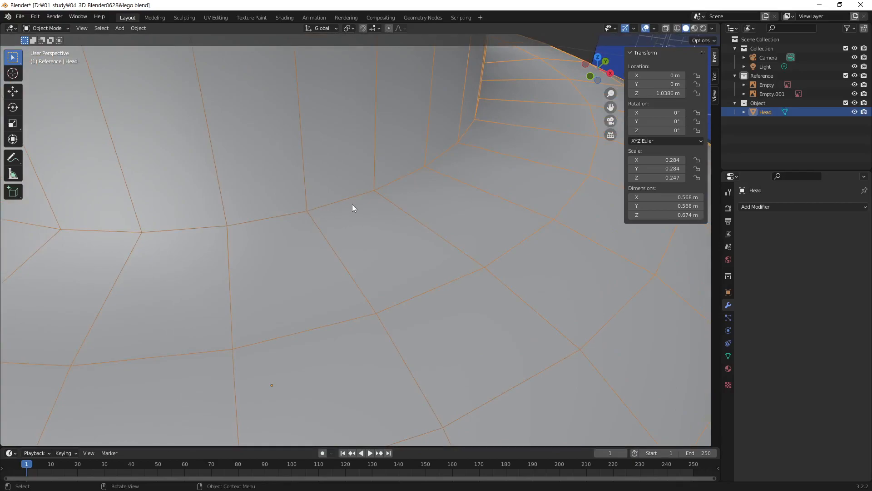
left_click(50, 28)
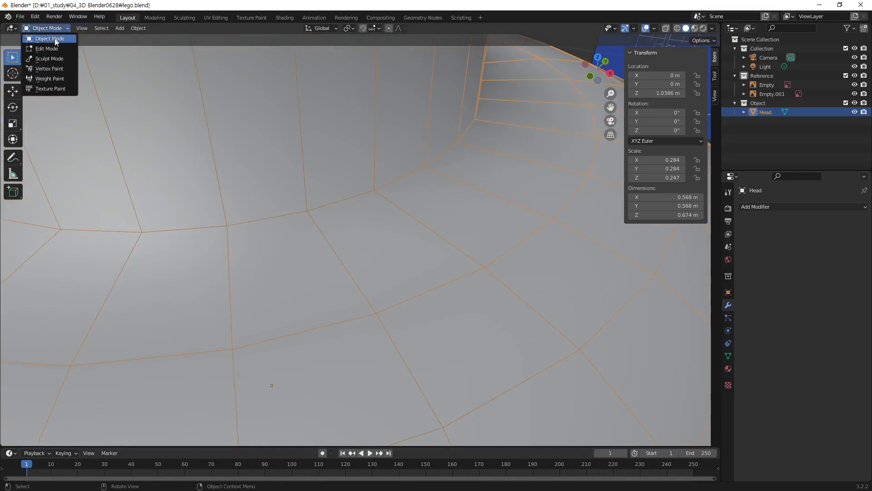
left_click(56, 45)
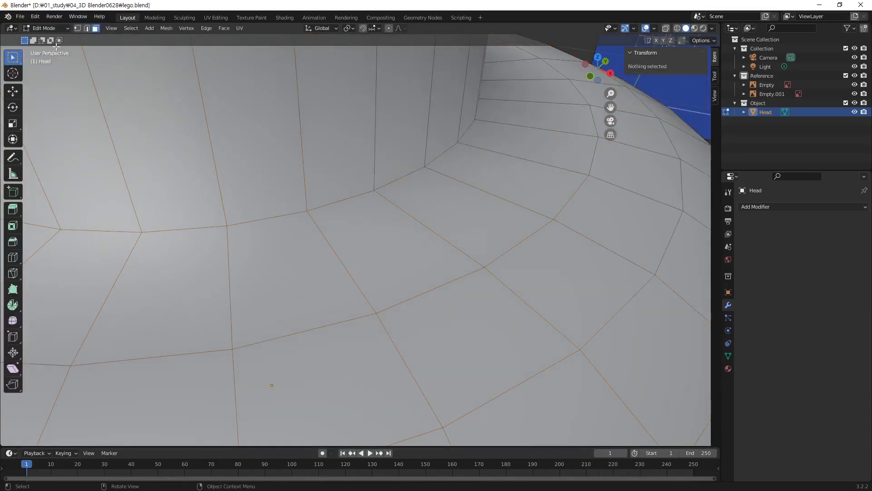
left_click(87, 30)
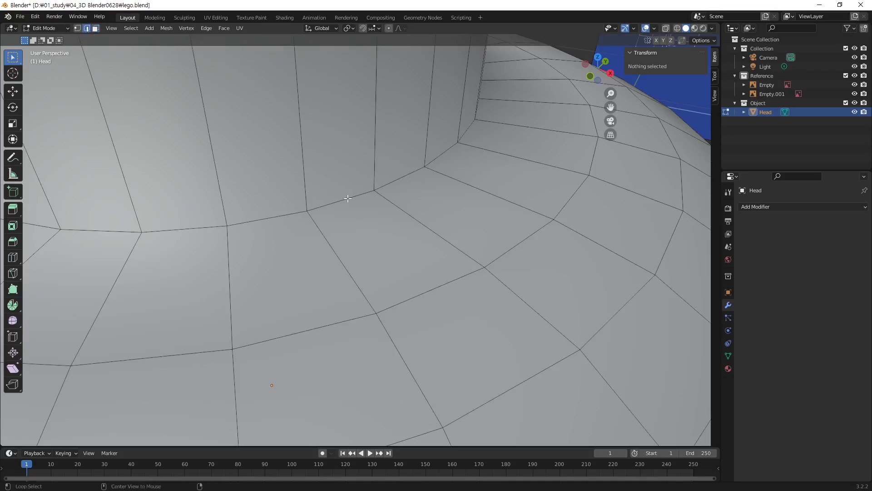
left_click(347, 198, "alt")
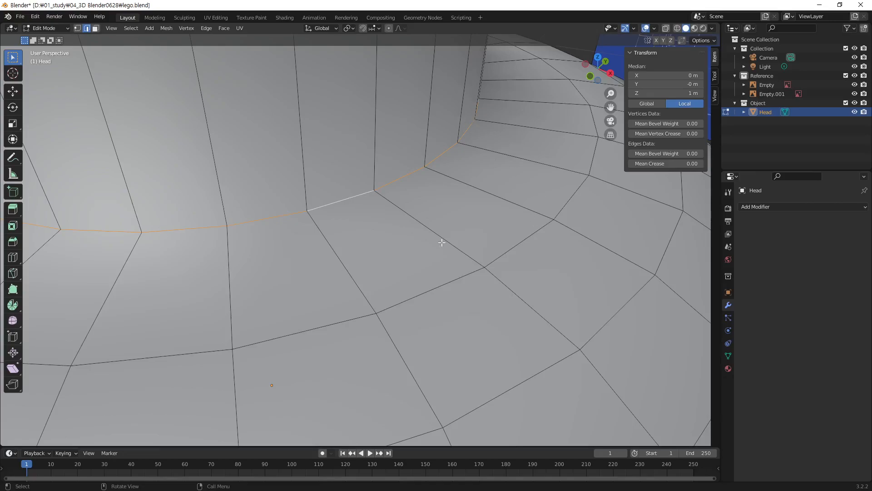
- Bevel the edge loop at the stud's base with width 0.00537 m, reduce it to 1 segment, and clear the selection
key("ctrl+b")
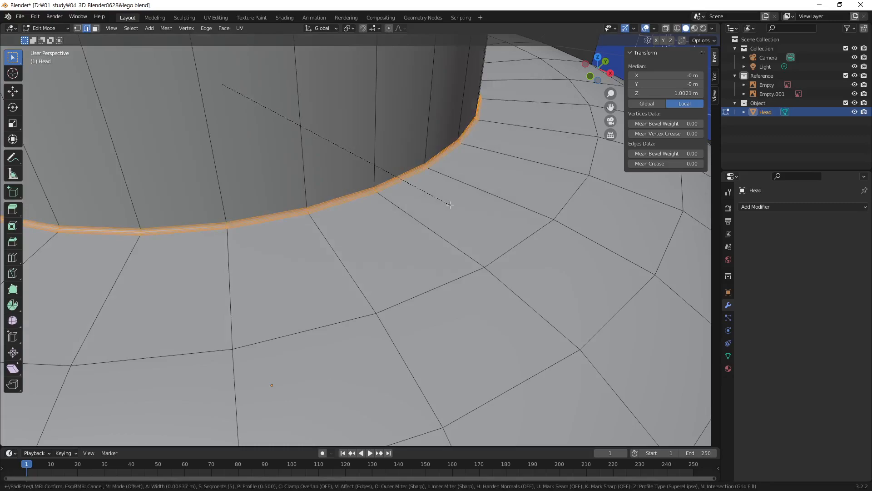
left_click(450, 205)
left_click(86, 308)
left_click(85, 308)
left_click(86, 308)
left_click(86, 308)
scroll(451, 253, "down", 6)
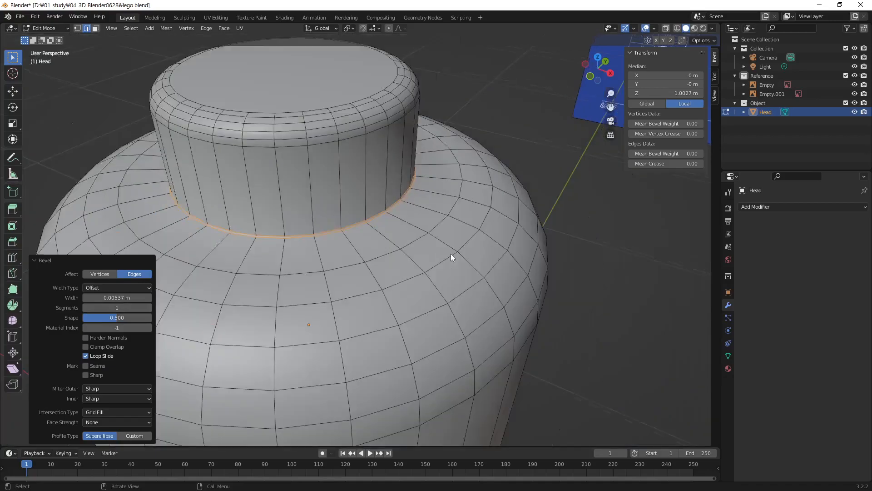
key("alt+a")
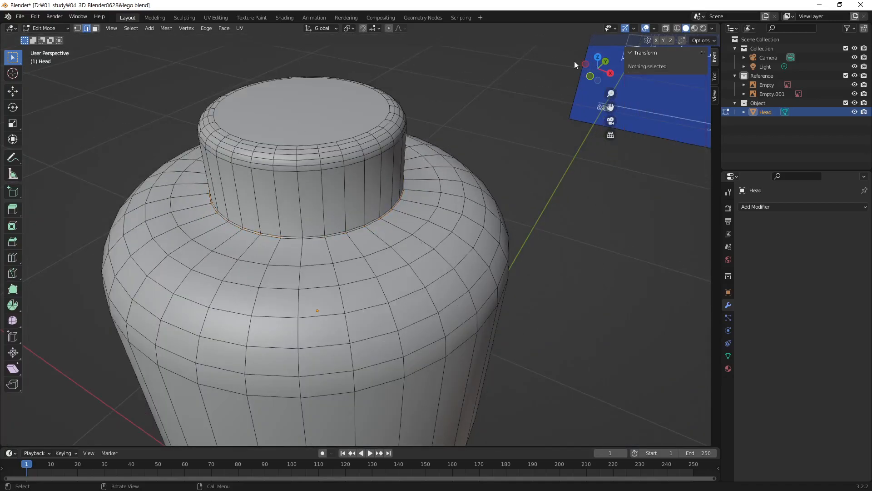
- Hide the overlays and inspect the shading of the beveled crease at the stud's base from near and far
left_click(647, 28)
middle_click_drag(593, 103, 397, 308)
scroll(459, 304, "down", 6)
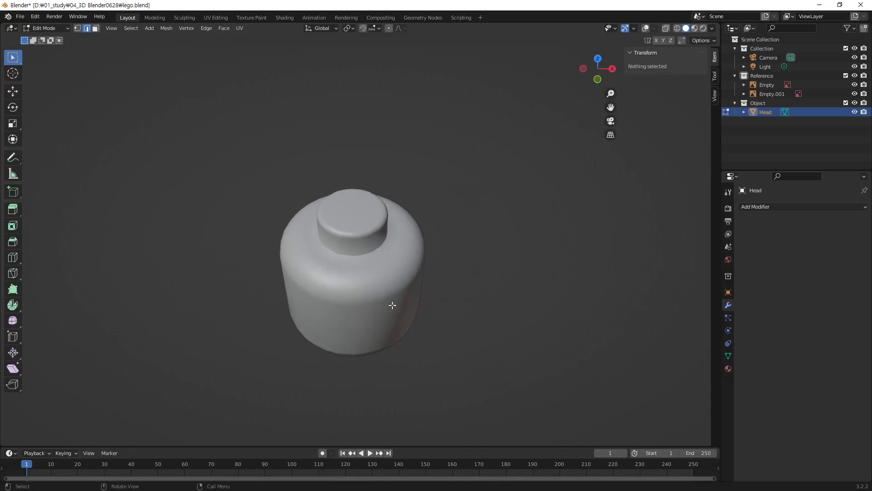
scroll(383, 265, "up", 5)
scroll(383, 264, "up", 1)
- Undo the bevel at the stud's base and review the Head's smooth shading from several angles, including the front
key("ctrl+z")
key("ctrl+z")
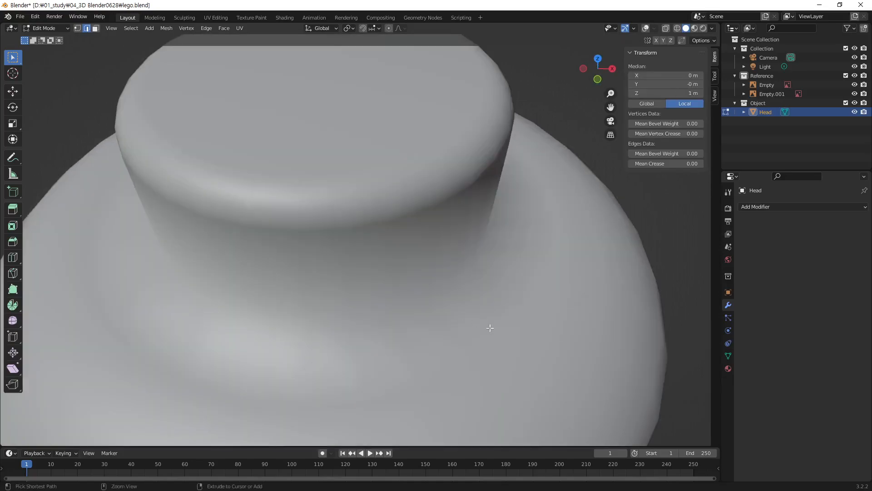
scroll(485, 326, "down", 4)
scroll(423, 284, "down", 4)
middle_click_drag(422, 284, 405, 260)
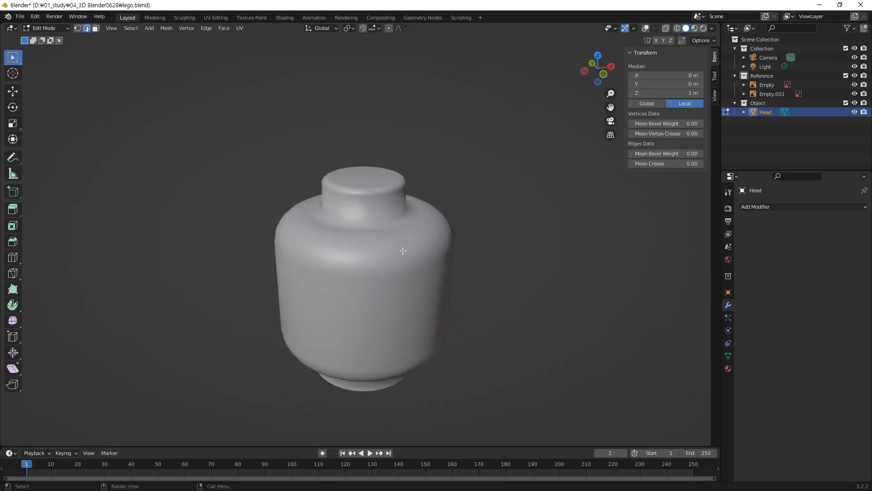
middle_click_drag(398, 307, 352, 298)
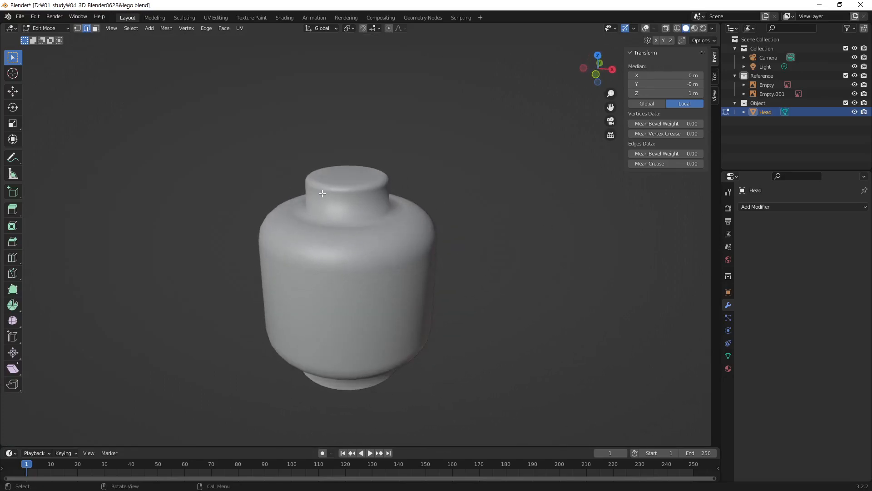
middle_click_drag(376, 305, 370, 285)
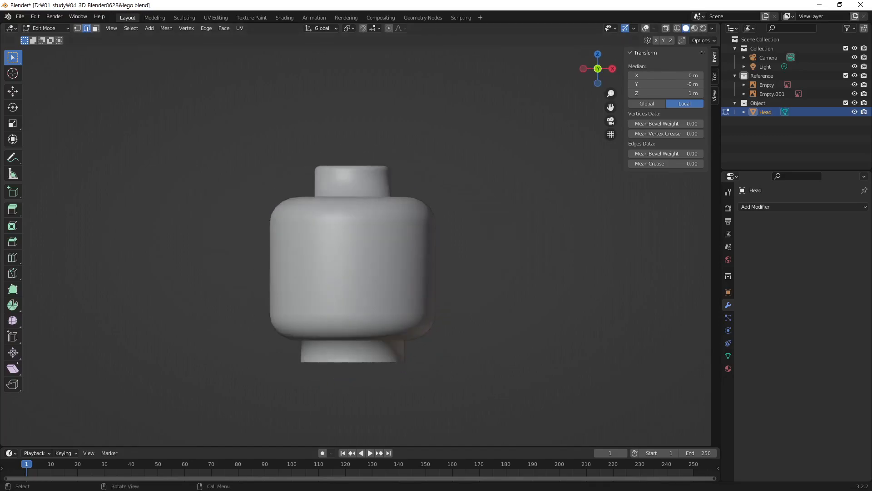
- Show the viewport overlays again and turn on X-ray so the blueprint is visible through the Head
key("shift+alt+z")
scroll(403, 328, "down", 1)
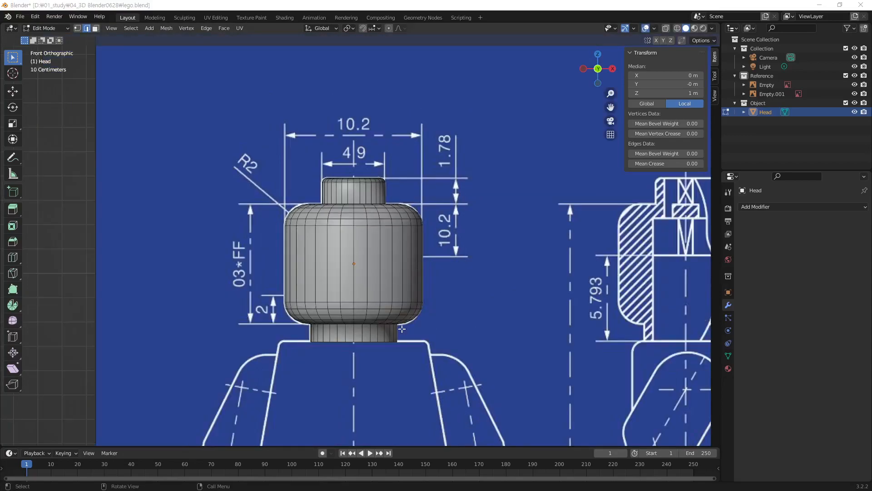
middle_click_drag(397, 331, 370, 191)
scroll(372, 282, "down", 2)
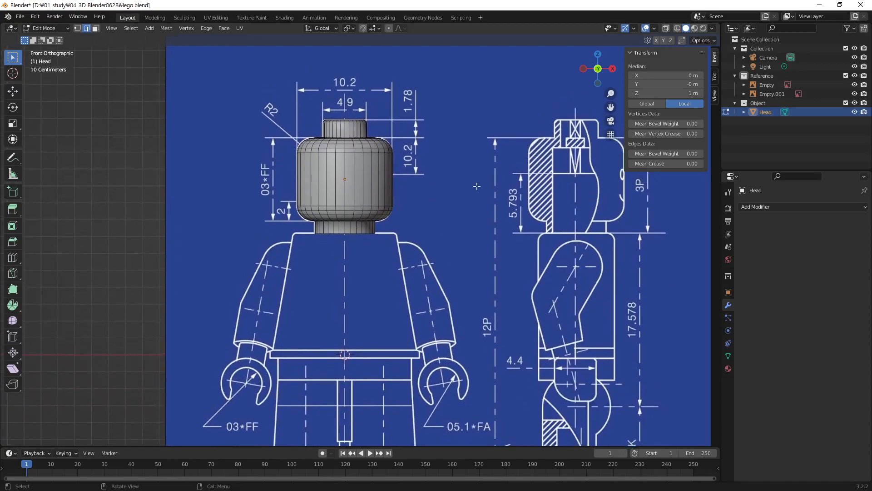
left_click(667, 29)
left_click_drag(635, 37, 672, 83)
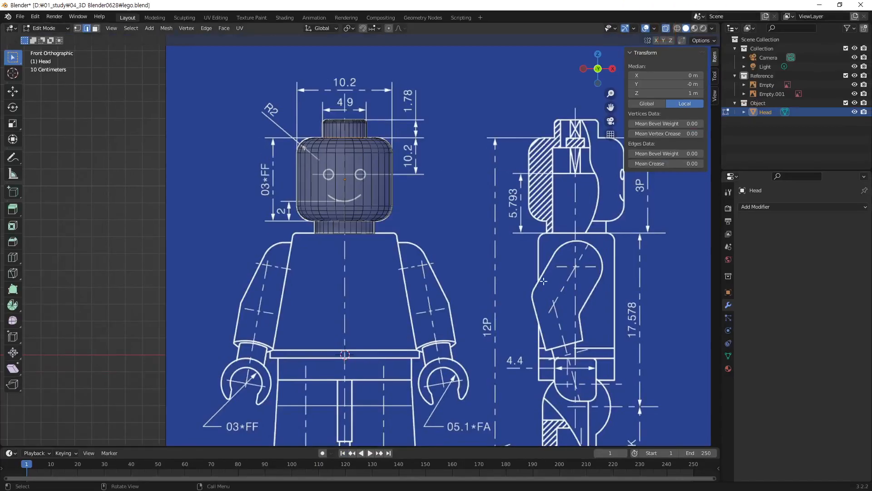
- Return to Object Mode and add a cube mesh at the world origin for the torso
left_click(50, 28)
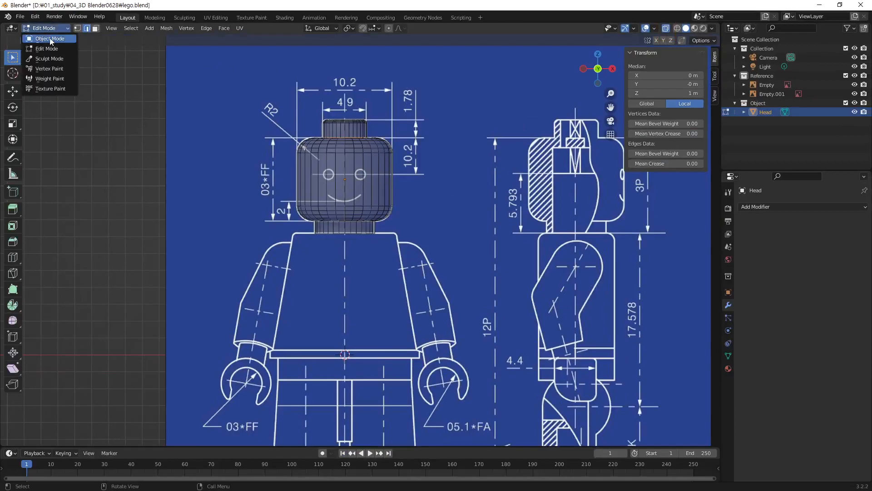
left_click(50, 33)
left_click(496, 253)
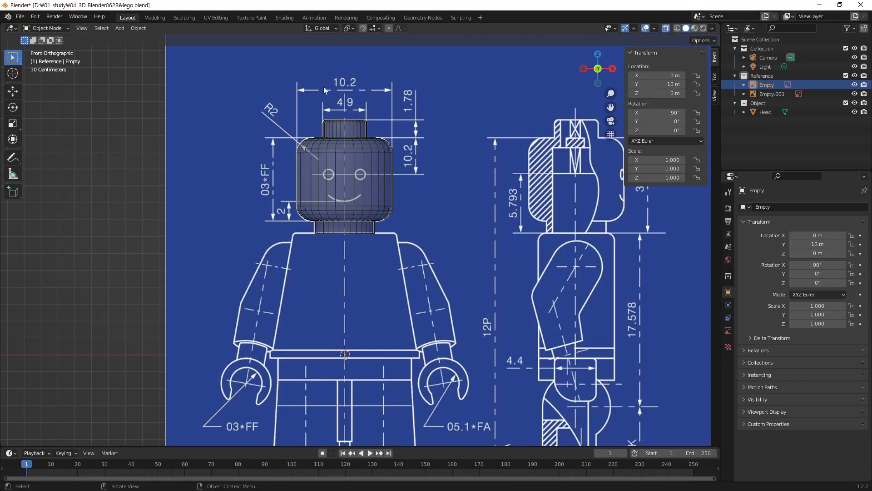
left_click(341, 172)
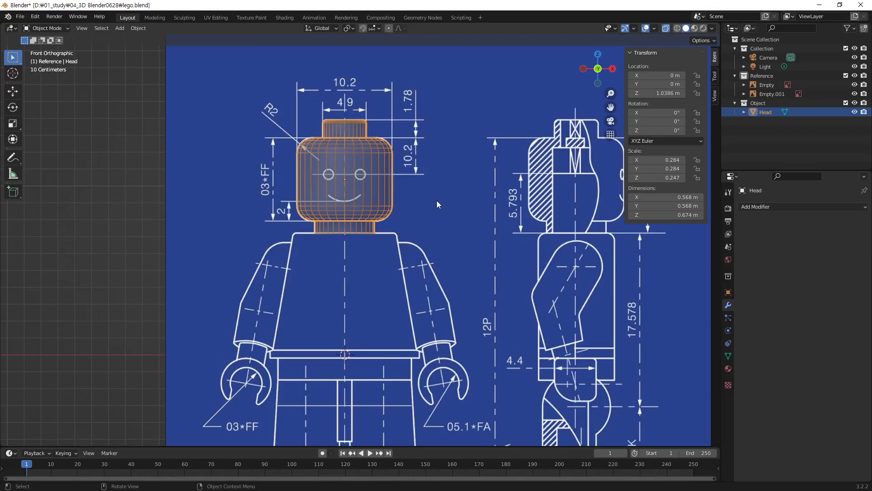
key("shift+a")
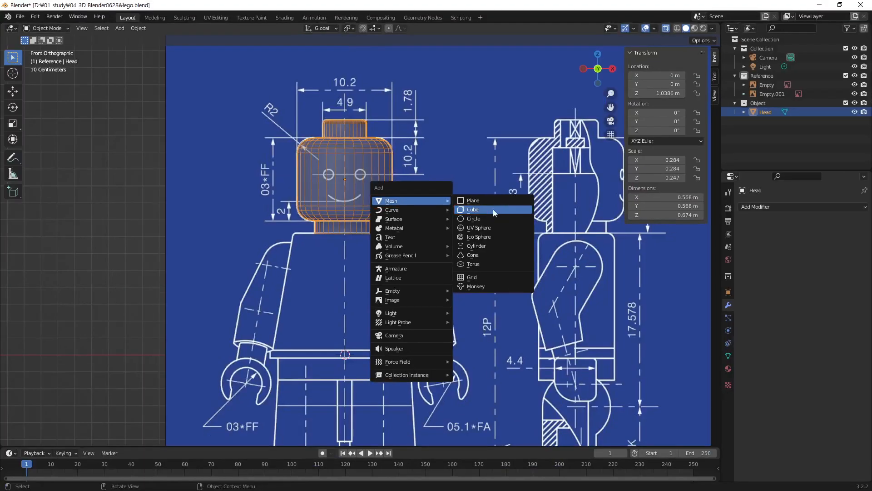
left_click(494, 213)
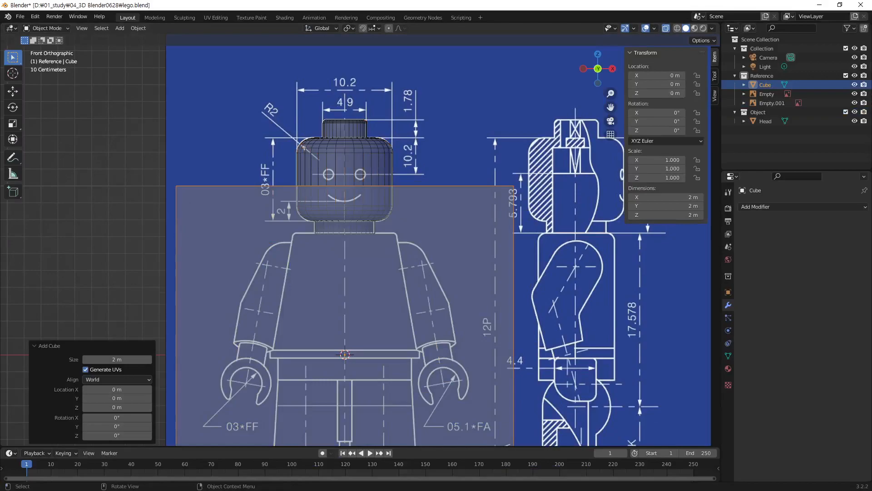
- Scale the cube uniformly to 0.444 so its width matches the waist band in the front blueprint
scroll(443, 341, "down", 1)
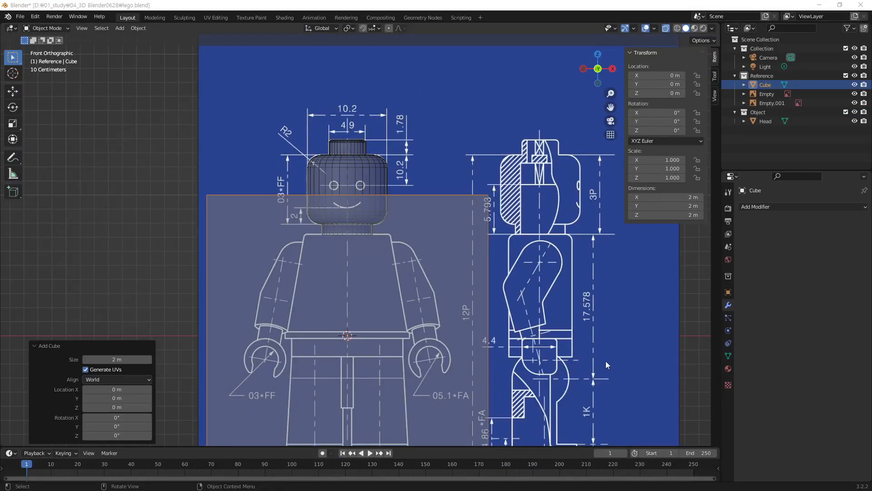
left_click(444, 370)
left_click(434, 280)
left_click(434, 280)
left_click(434, 280)
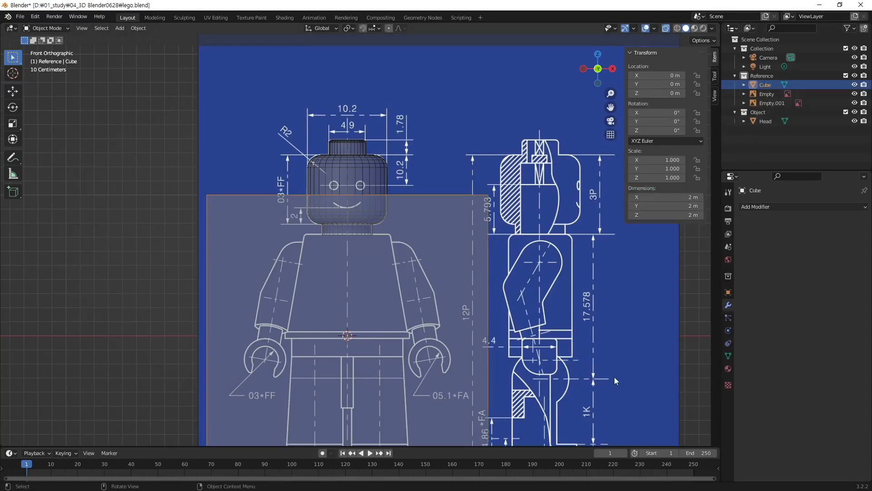
key("s")
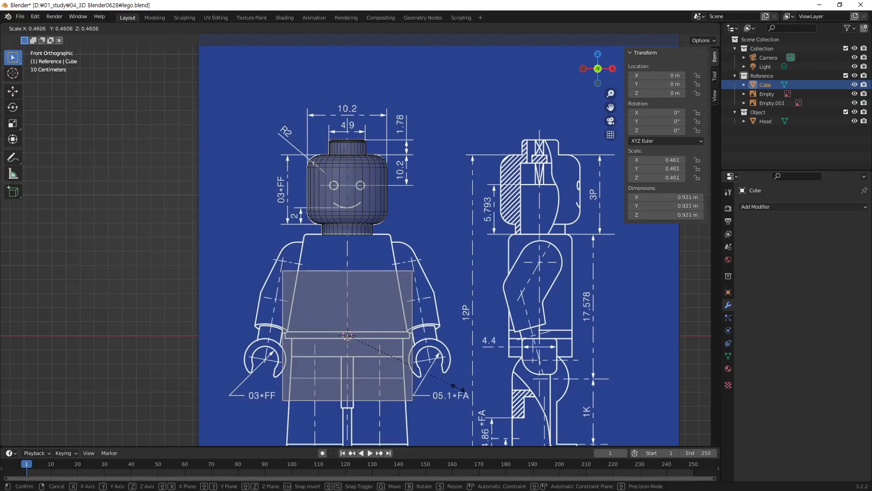
left_click(454, 390)
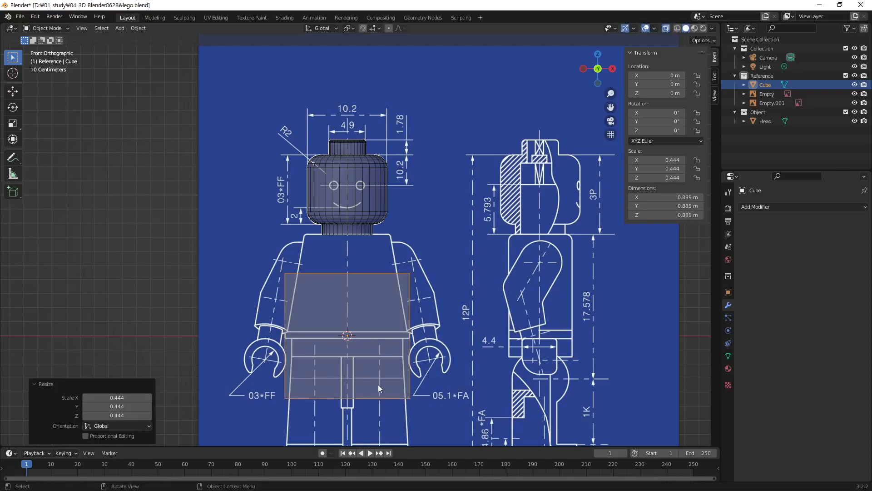
scroll(373, 400, "up", 4)
middle_click_drag(418, 402, 435, 206, "shift")
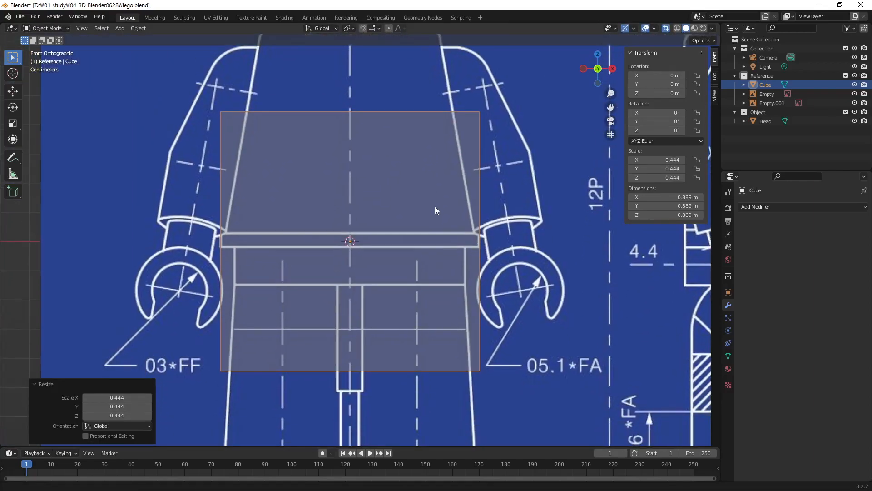
scroll(489, 315, "up", 2)
scroll(396, 312, "down", 1)
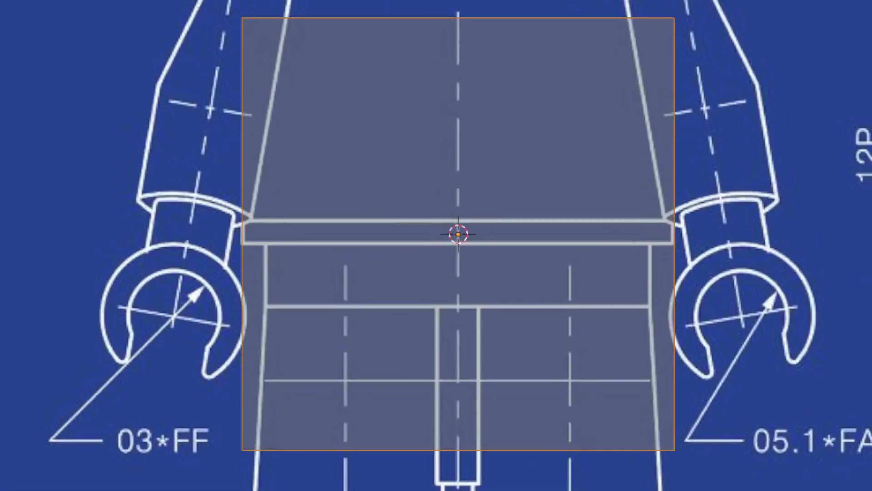
left_click_drag(253, 255, 263, 260, "ctrl")
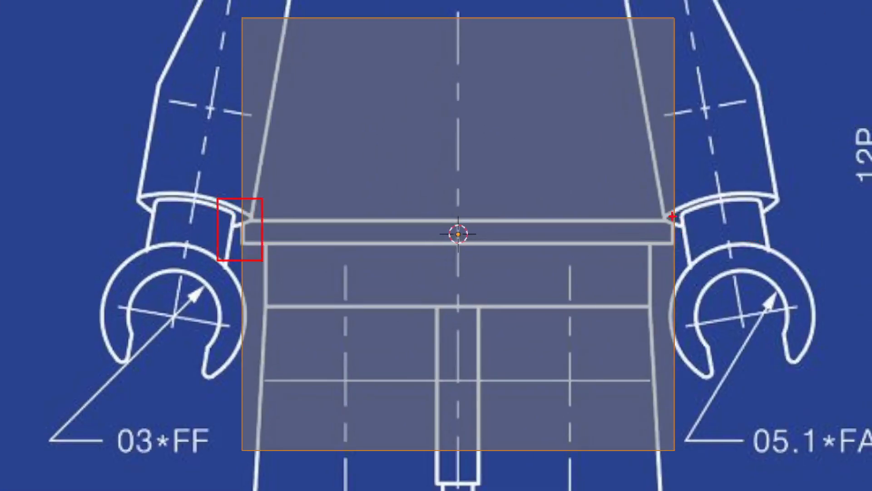
left_click_drag(660, 200, 687, 256, "ctrl")
key("Escape")
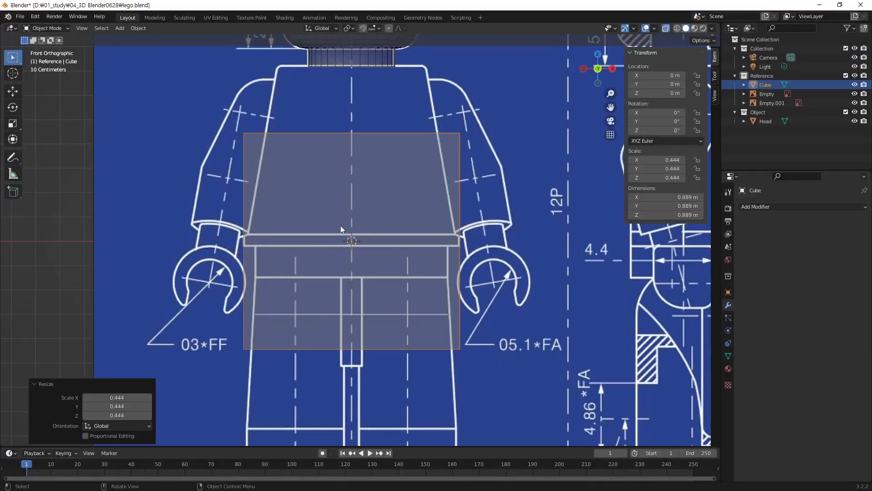
- Move the cube up 0.2766 m along Z so its upper edge meets the torso's top line
key("g")
key("z")
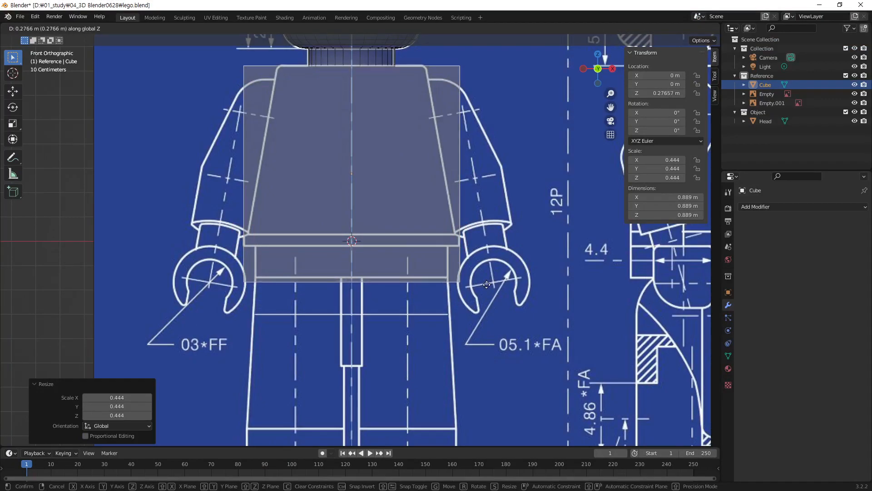
left_click(488, 284)
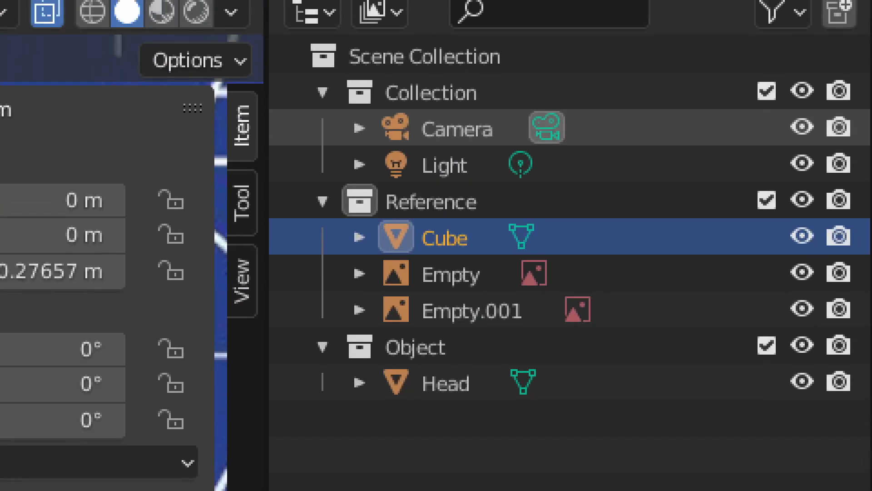
mouse_move(366, 215)
left_mouse_down()
mouse_move(500, 273)
mouse_move(500, 256)
left_mouse_up()
left_click_drag(587, 182, 487, 198)
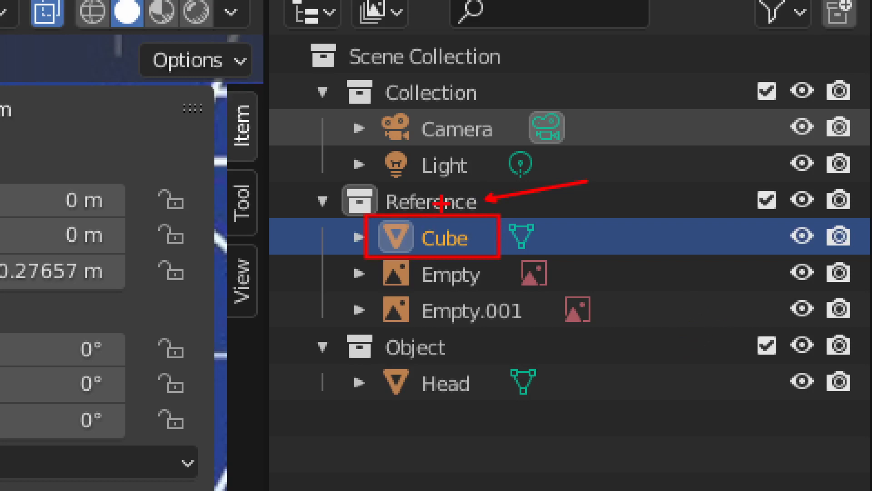
left_click_drag(478, 280, 536, 292)
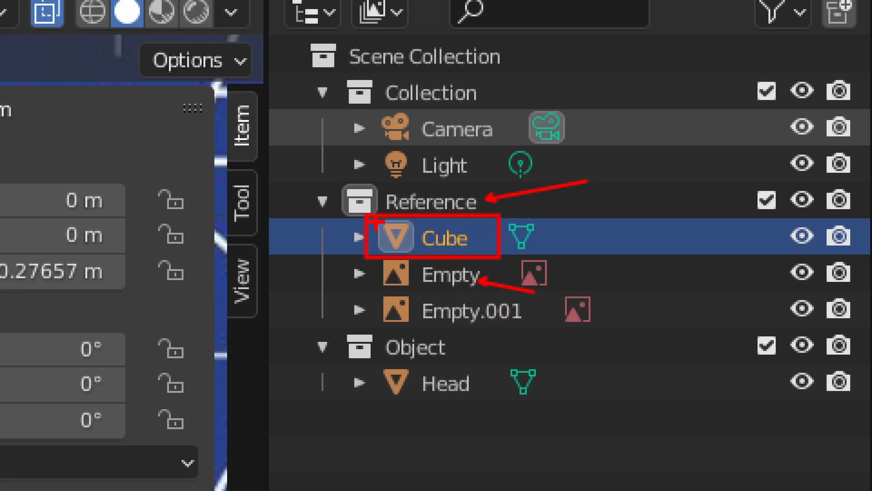
mouse_move(327, 180)
left_mouse_down()
mouse_move(590, 333)
mouse_move(635, 333)
left_mouse_up()
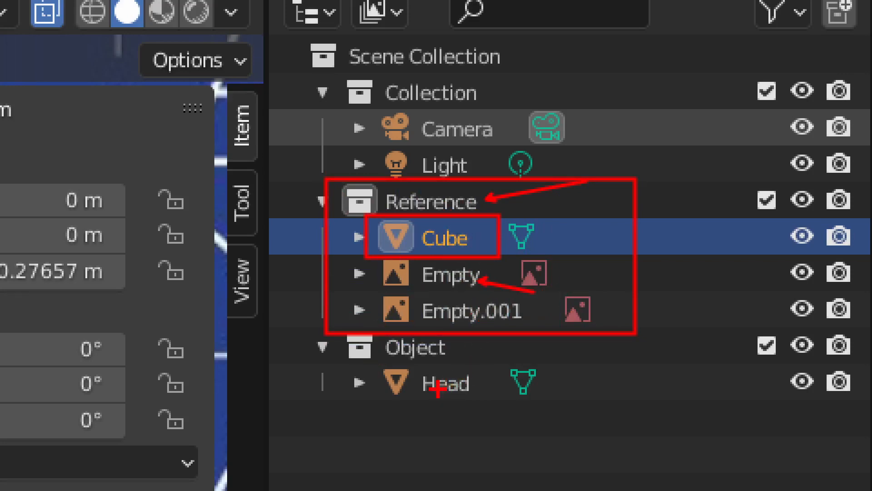
key("Escape")
- Move the Cube from the Reference collection into the Object collection and select it in the viewport
mouse_move(767, 85)
left_mouse_down()
mouse_move(769, 135)
mouse_move(764, 111)
left_mouse_up()
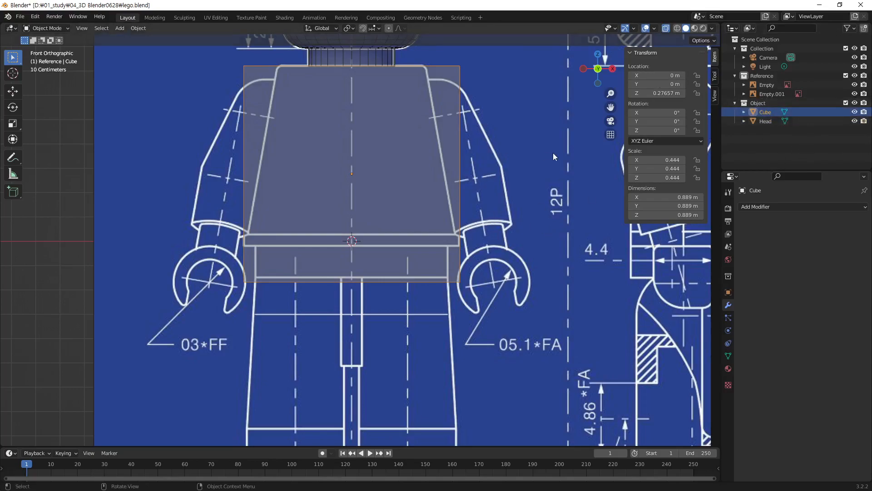
left_click(408, 155)
scroll(411, 241, "up", 1)
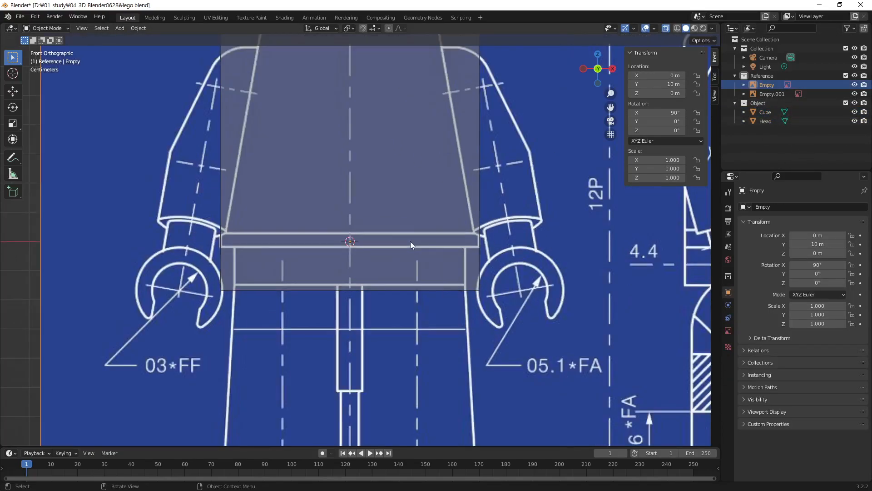
scroll(410, 242, "down", 2)
left_click(410, 183)
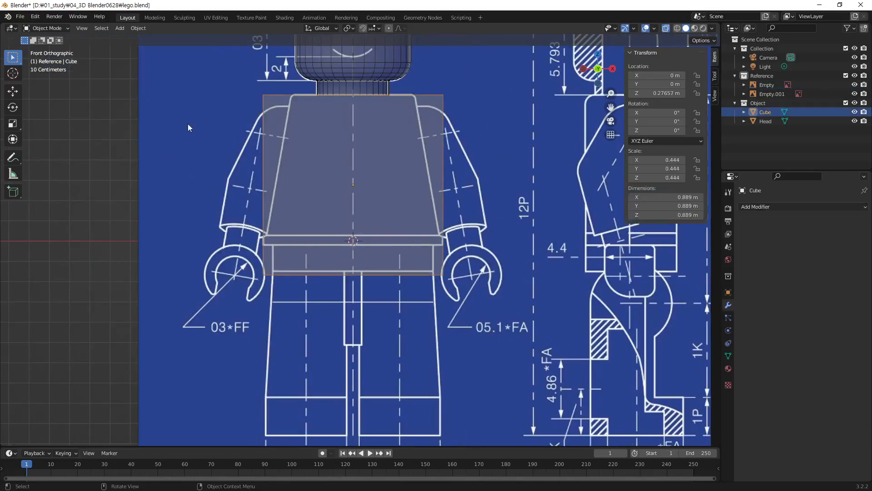
- In Edit Mode with vertex selection, move the cube's bottom vertices up 0.19725 m along Z to the line above the waist band
key("Tab")
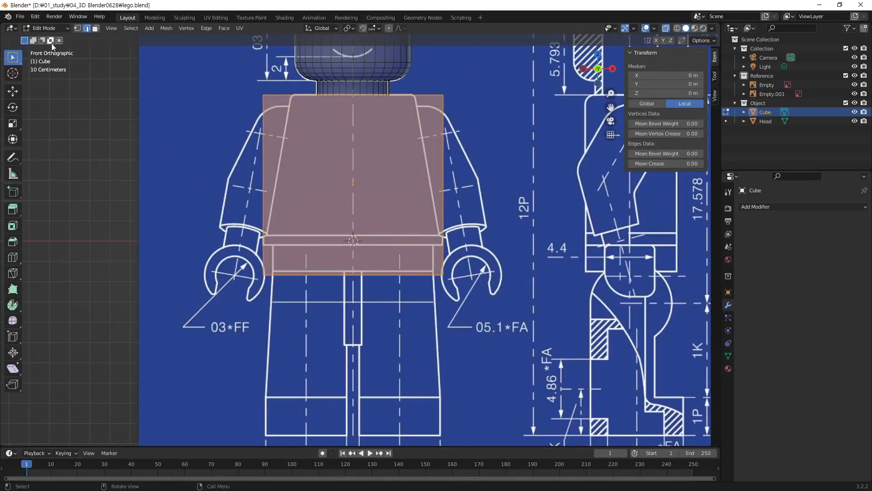
left_click(77, 28)
left_click_drag(185, 250, 523, 305)
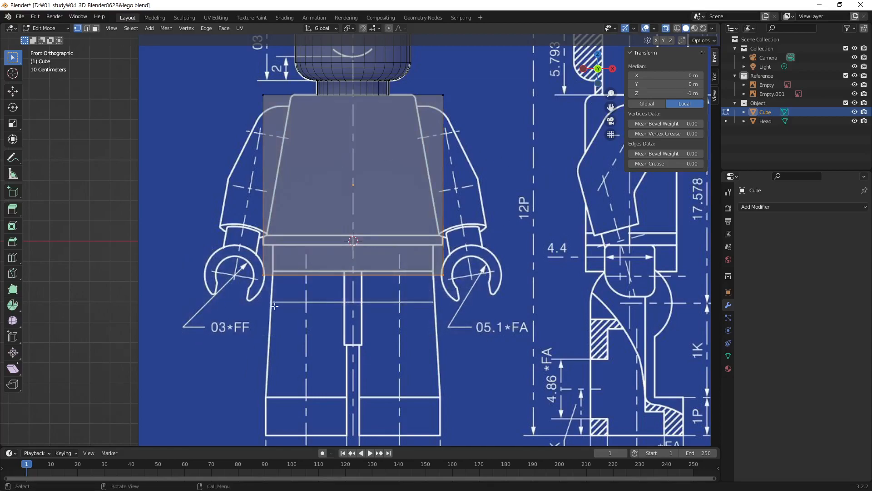
scroll(336, 321, "up", 1)
scroll(335, 321, "up", 2)
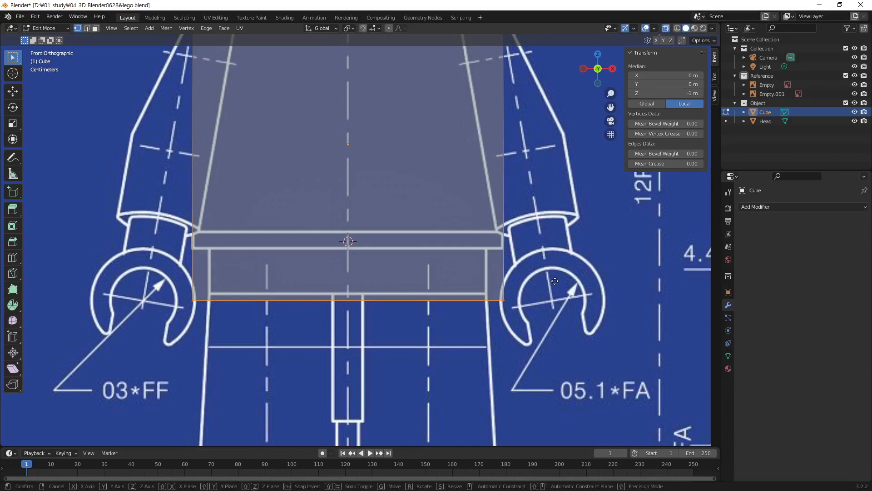
key("g")
key("z")
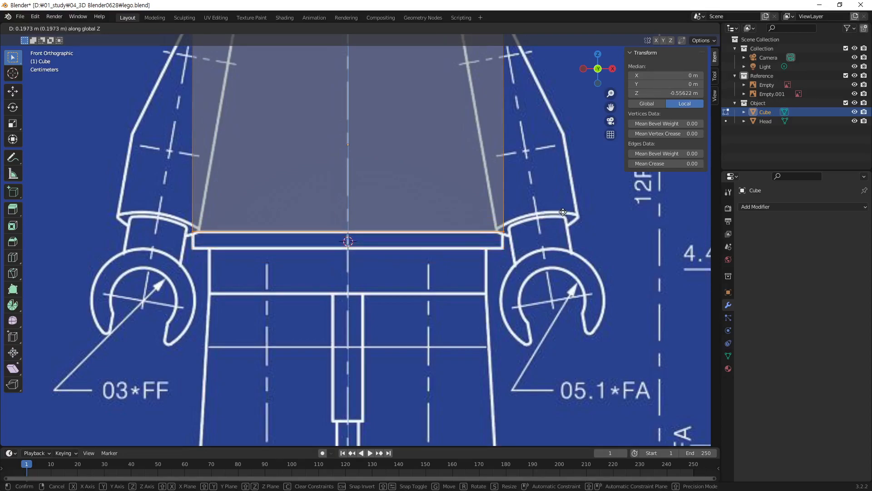
left_click(562, 212)
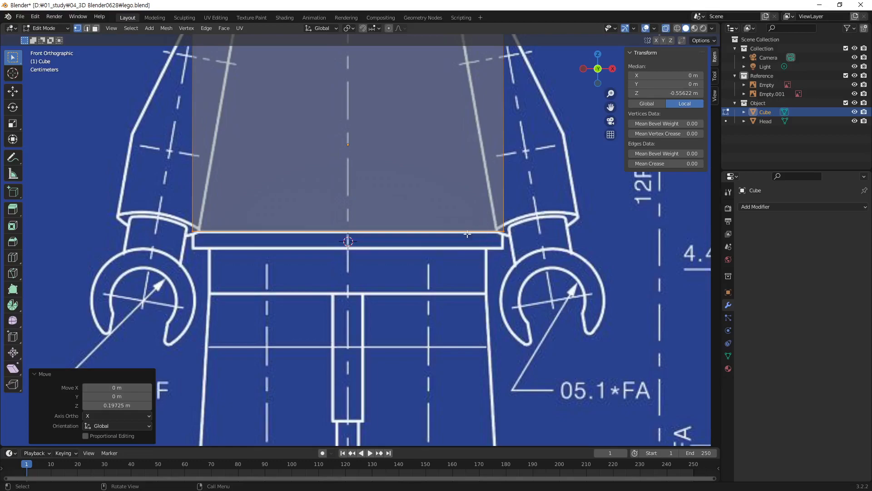
- Select the cube's top vertices and scale them to 0.686 along X to match the torso's tapered sides
middle_click_drag(483, 189, 504, 274, "shift")
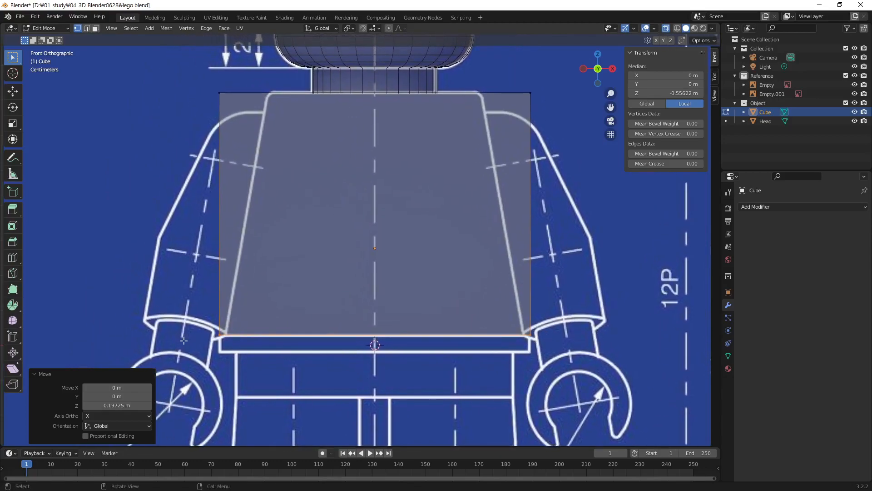
left_click_drag(192, 68, 555, 117)
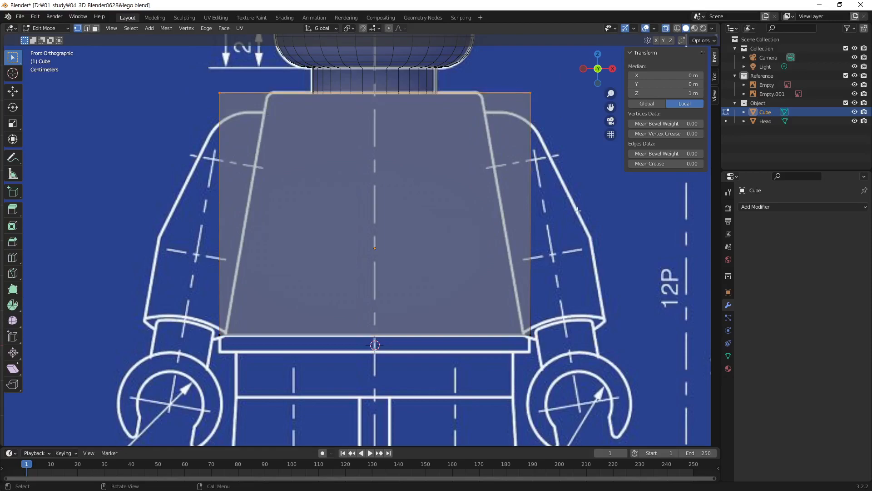
key("s")
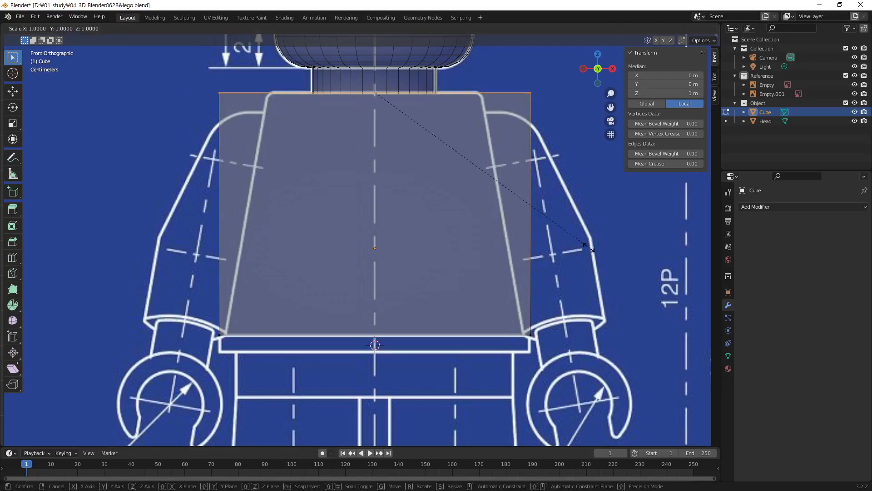
key("x")
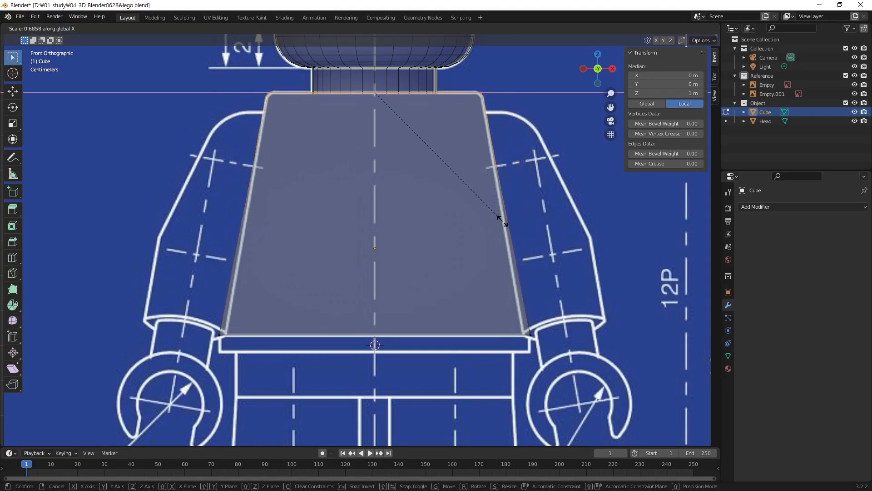
left_click(502, 221)
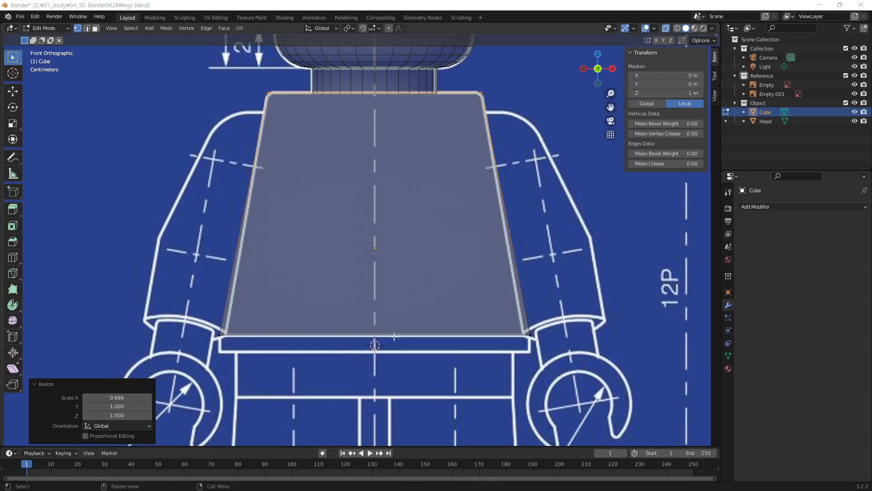
middle_click_drag(389, 249, 436, 284)
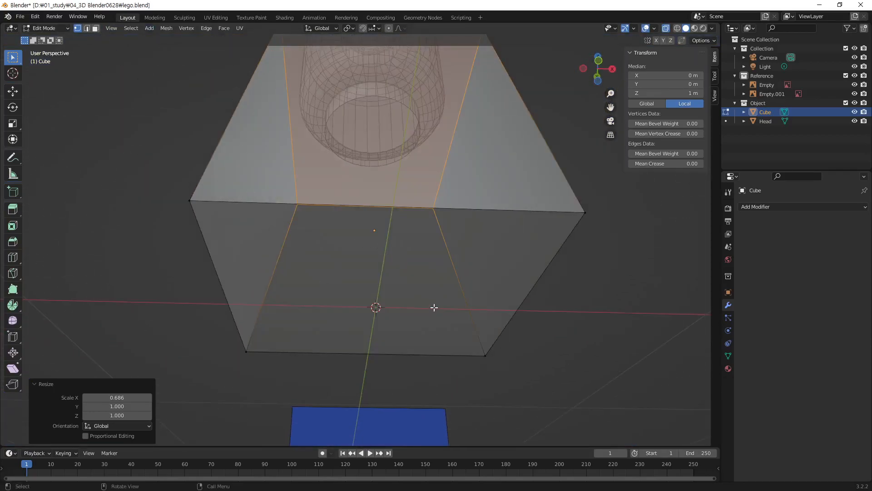
- Switch to face selection and select the cube's bottom face, lining it up with the waist band in the front view
key("3")
middle_click_drag(364, 274, 434, 308)
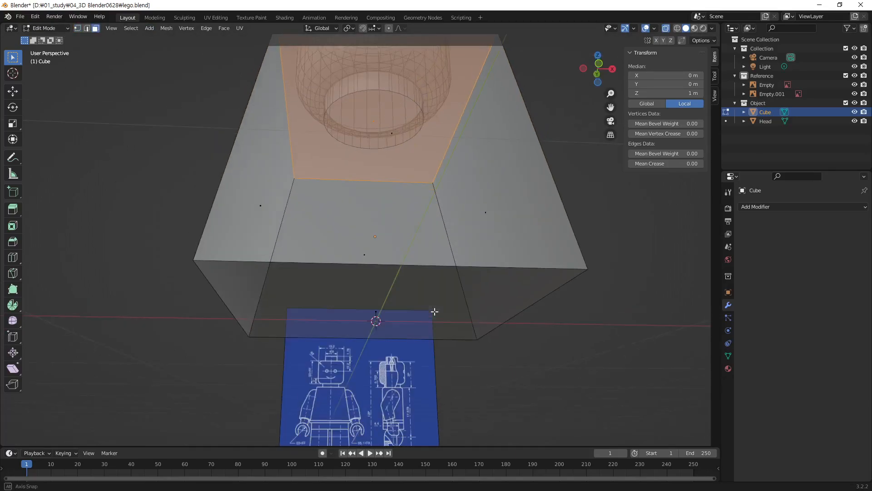
left_click_drag(400, 305, 345, 344)
middle_click_drag(431, 373, 349, 287)
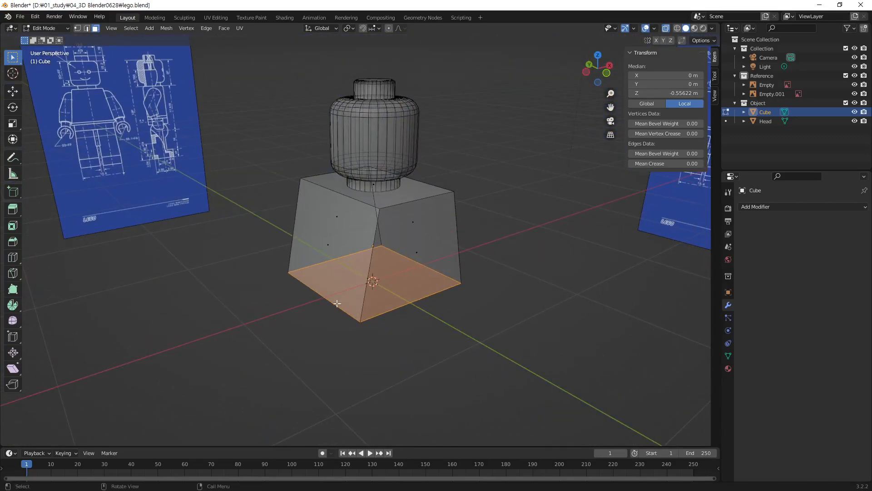
key("KP_1")
scroll(368, 315, "up", 3)
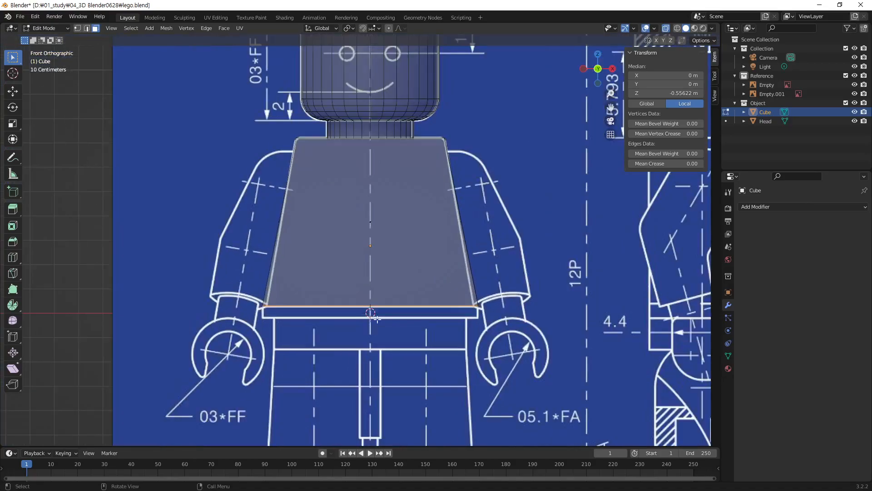
scroll(502, 344, "up", 2)
middle_click_drag(486, 307, 452, 218, "shift")
scroll(552, 277, "up", 1)
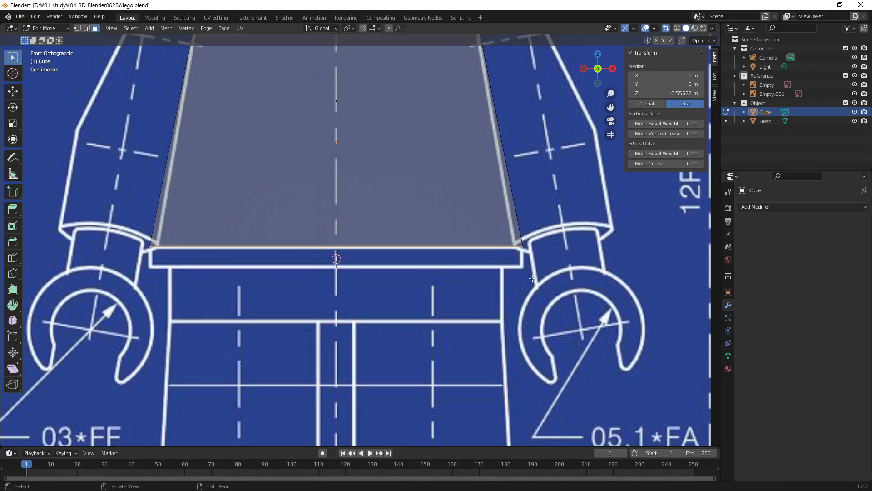
right_click(519, 118)
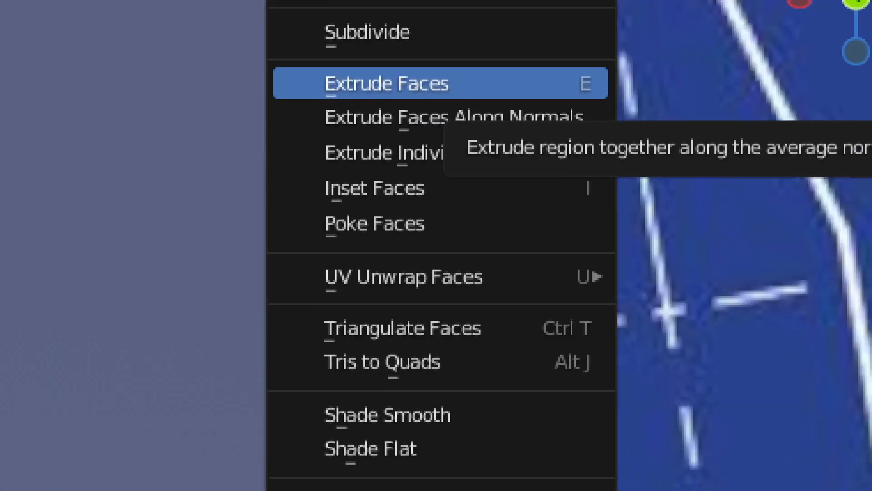
left_click(505, 83)
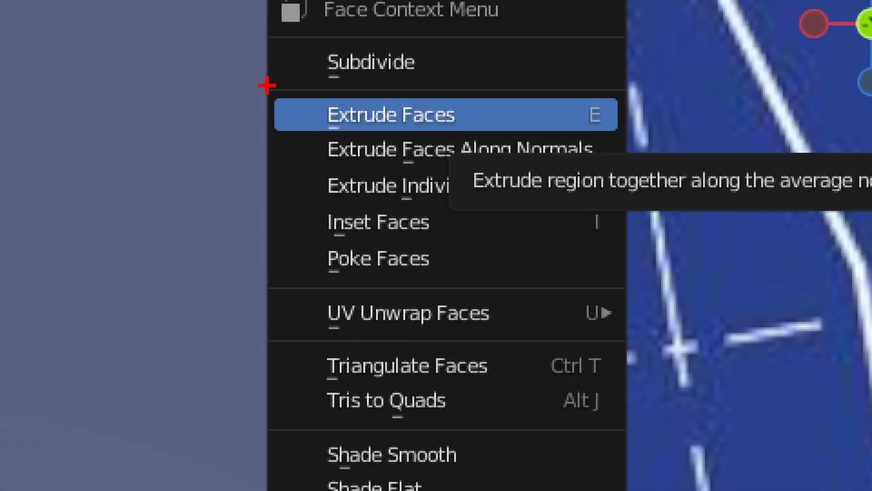
left_click_drag(304, 99, 507, 133, "ctrl")
left_click_drag(577, 93, 615, 134, "ctrl")
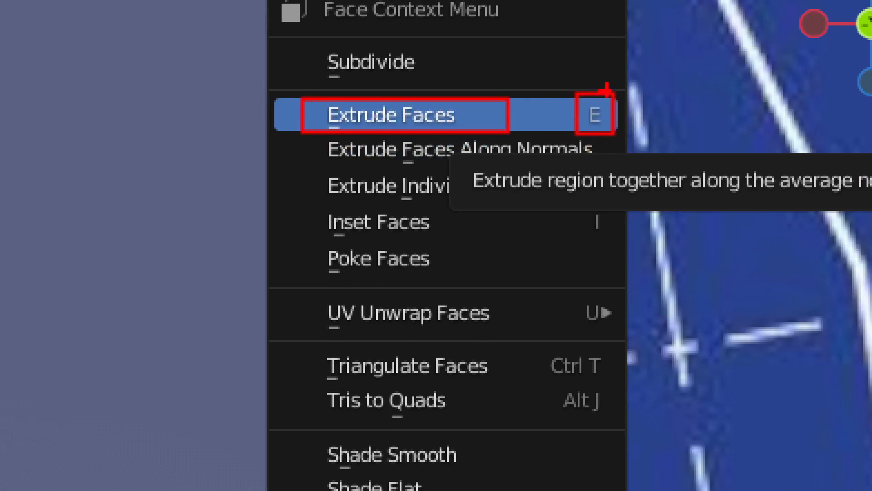
key("Escape")
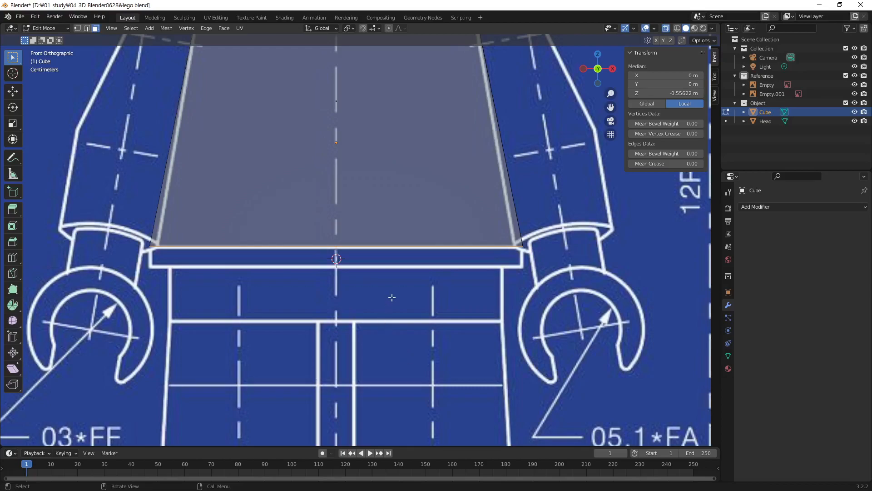
- Extrude the cube's bottom face 0.049746 m down to the lower line of the waist band
key("e")
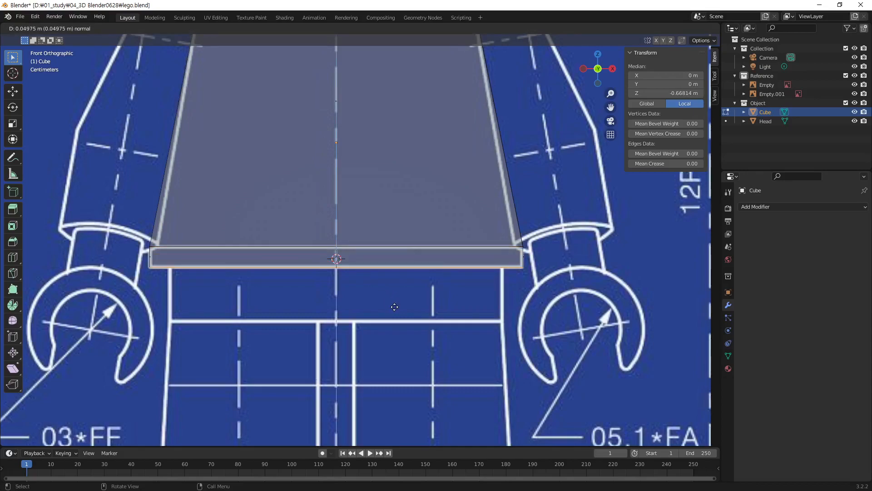
left_click(394, 307)
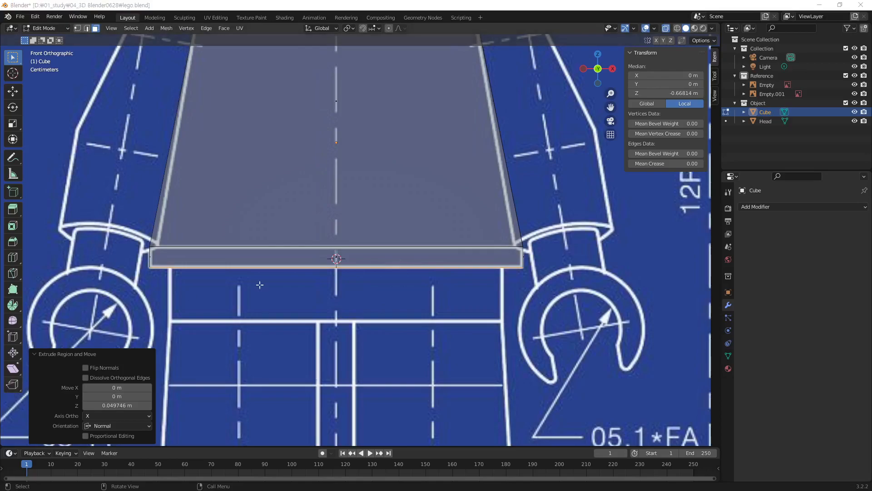
- In Object Mode, move the side reference image Empty.001 by -0.021864 m along Y to center its drawing on the model in the left view
scroll(259, 284, "down", 4)
middle_click_drag(257, 282, 372, 227)
key("ctrl+KP_3")
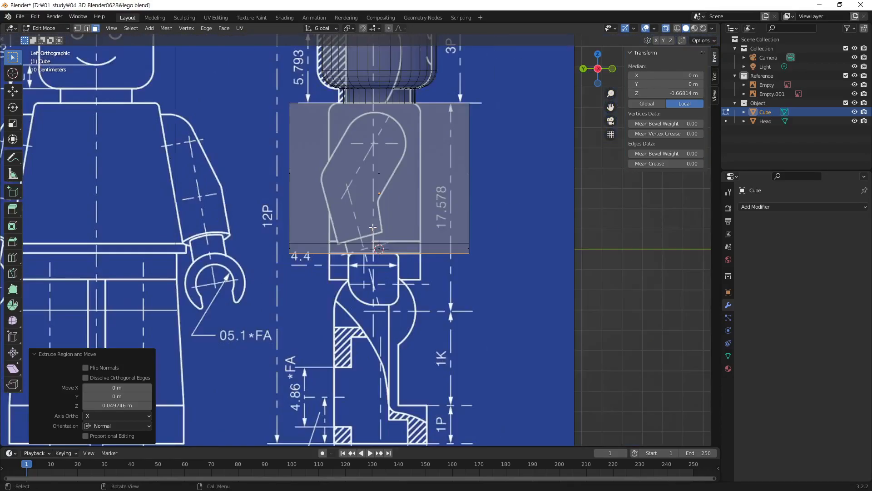
scroll(383, 213, "up", 1)
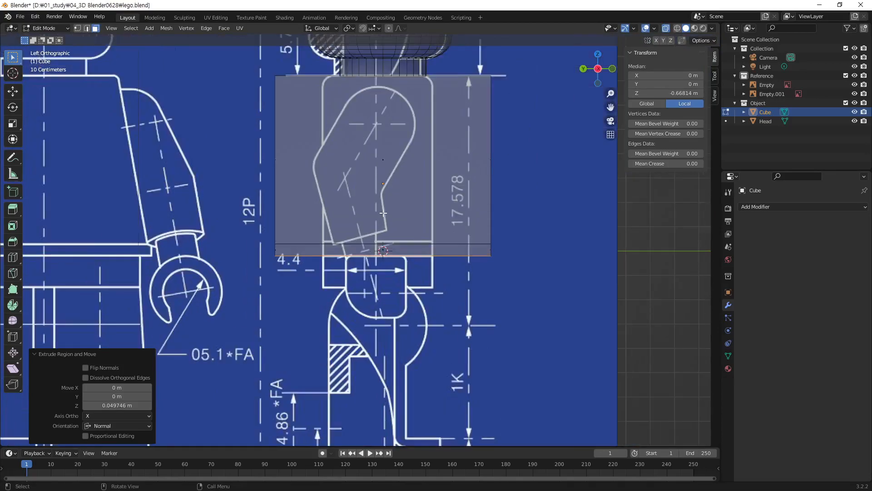
middle_click_drag(460, 59, 430, 192, "shift")
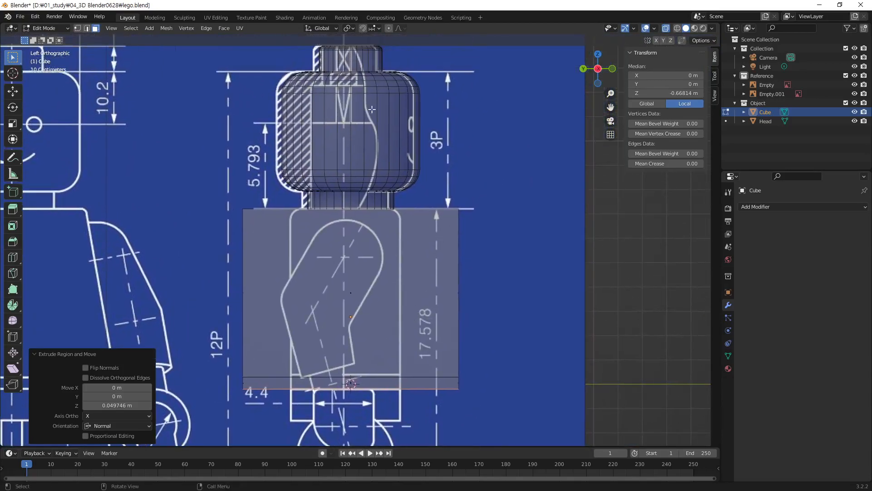
middle_click_drag(483, 157, 484, 184, "shift")
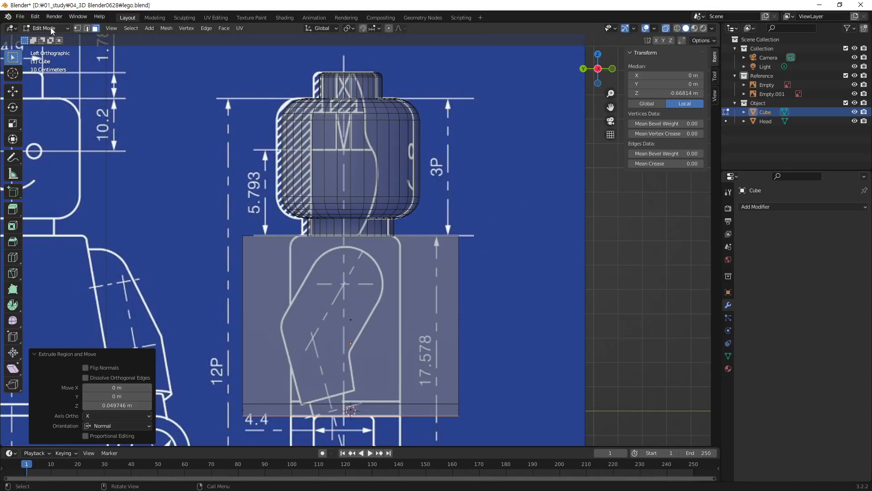
key("Tab")
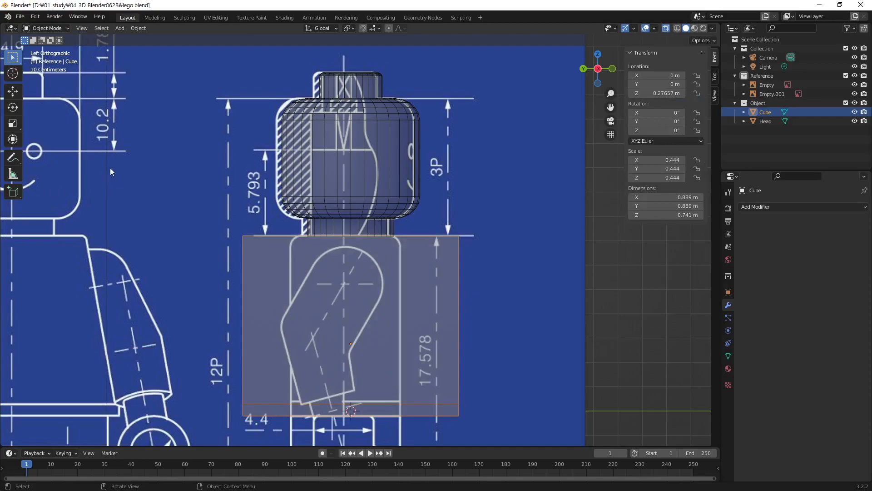
left_click(489, 155)
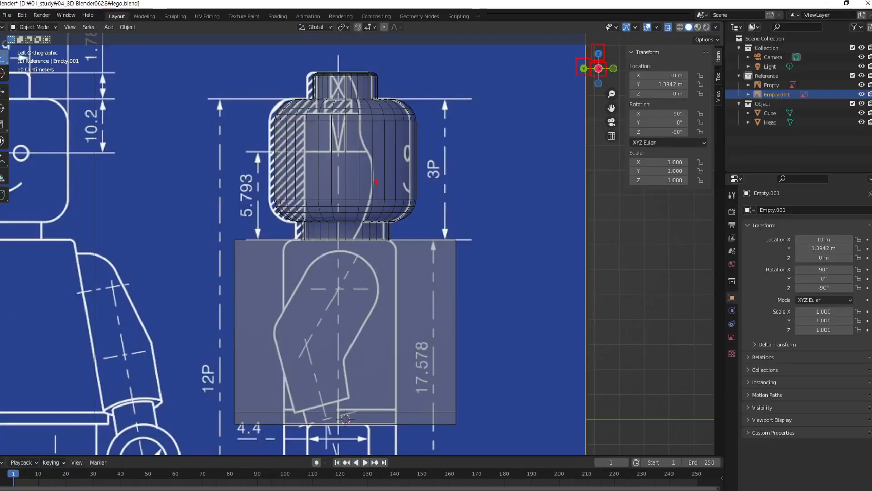
key("g")
key("y")
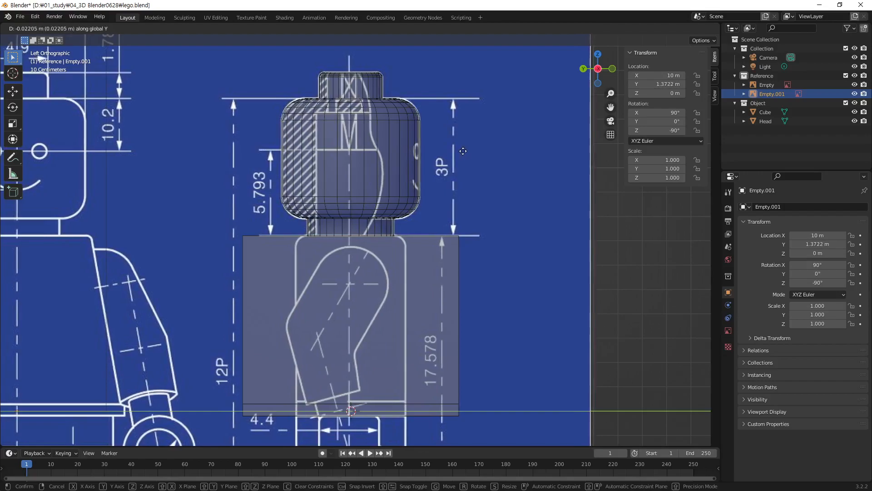
left_click(463, 151)
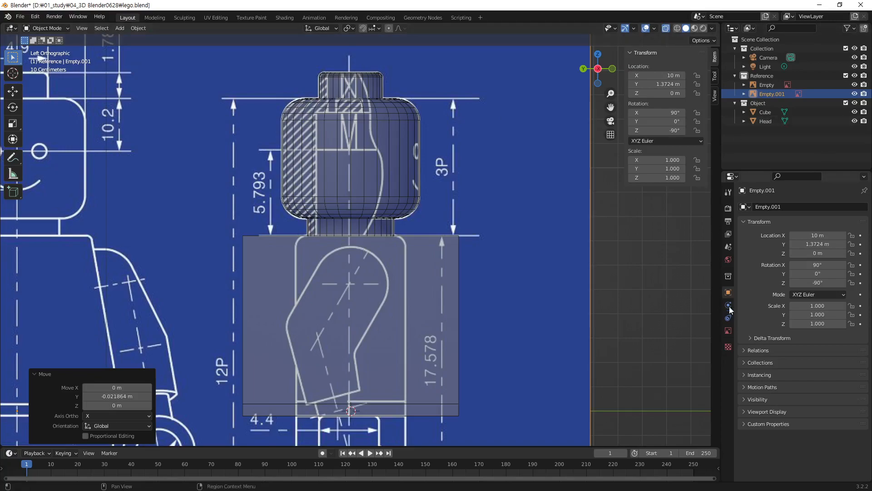
left_click(660, 285)
- Select the Cube and scale it to 0.511 along Y to match the torso's depth in the side blueprint
left_click(425, 310)
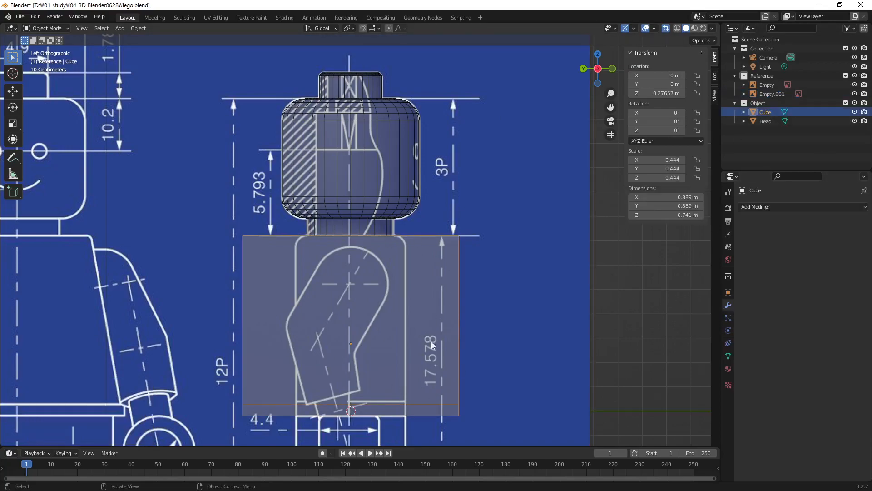
middle_click_drag(393, 305, 409, 232, "shift")
key("s")
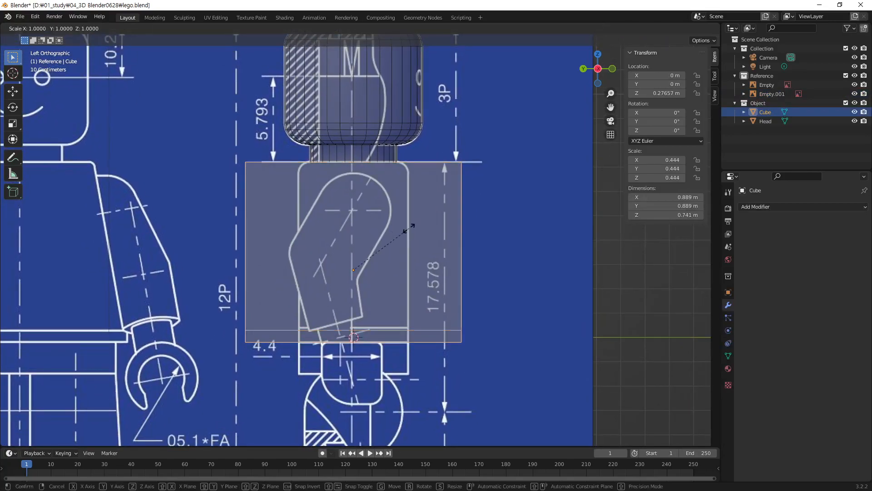
key("y")
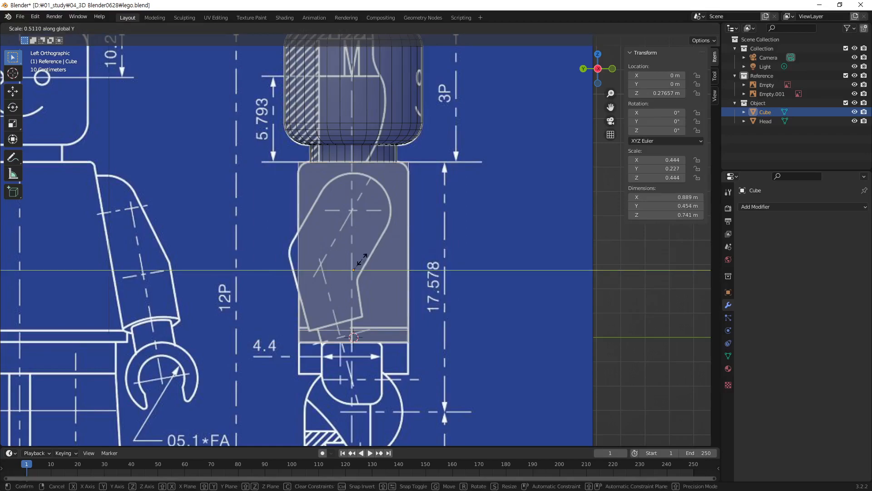
left_click(362, 260)
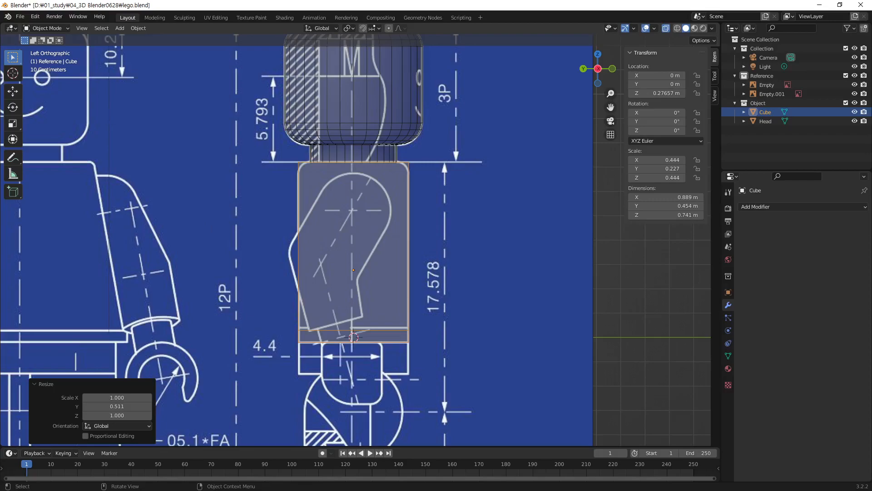
- In Edit Mode, select the torso's top face and bevel its edges with a 0.0387 m width and 3 segments
middle_click_drag(412, 194, 343, 222)
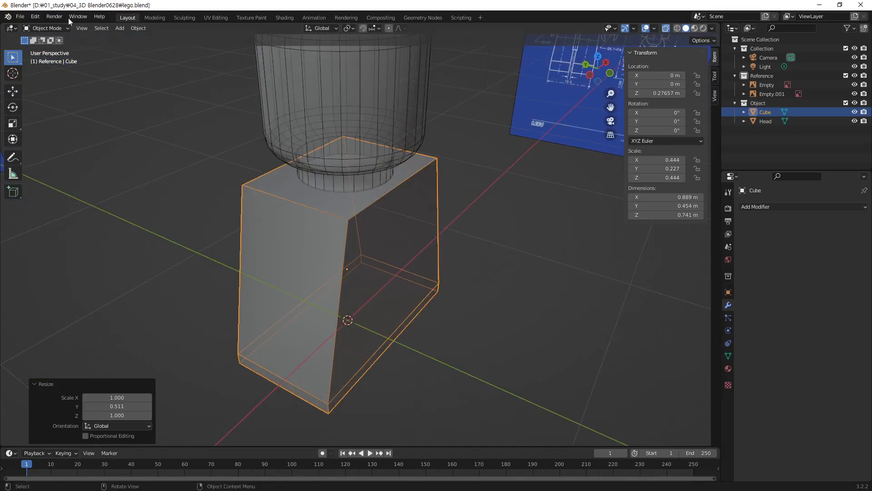
key("Tab")
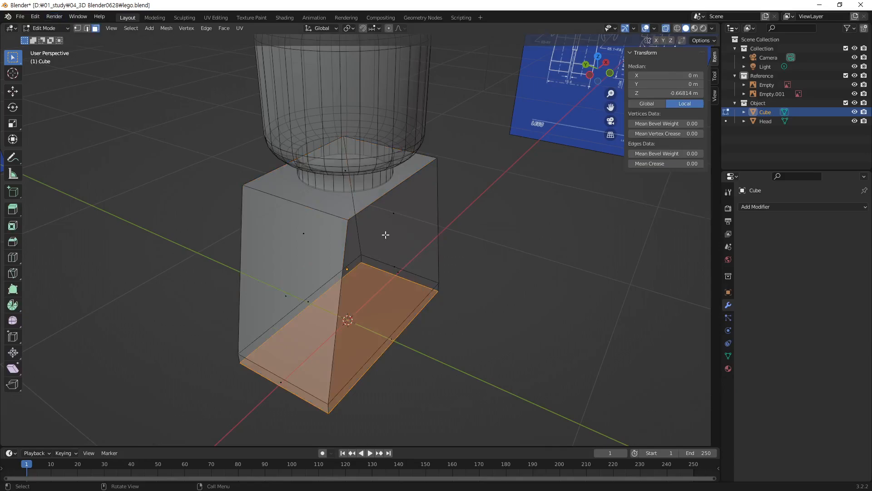
left_click(350, 166)
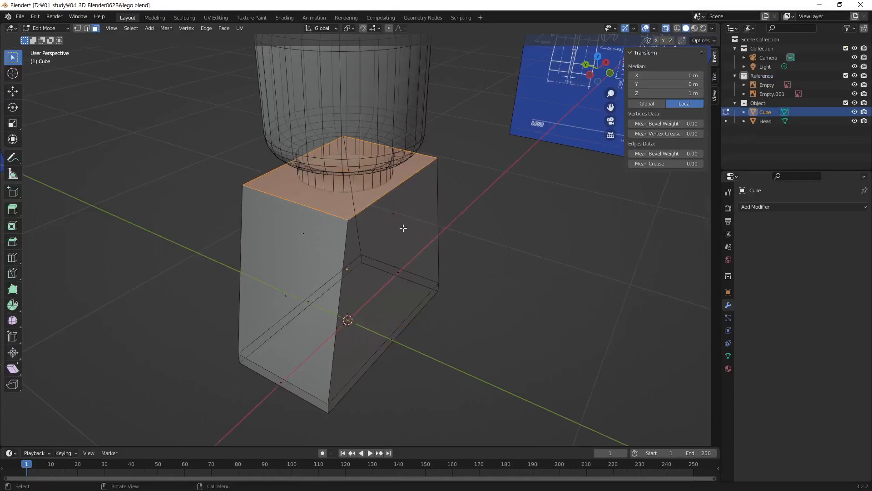
key("KP_1")
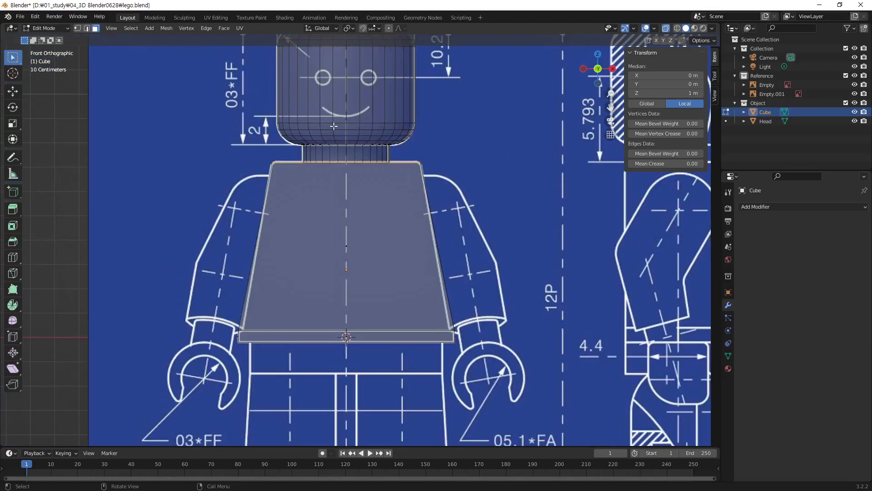
scroll(349, 150, "up", 2)
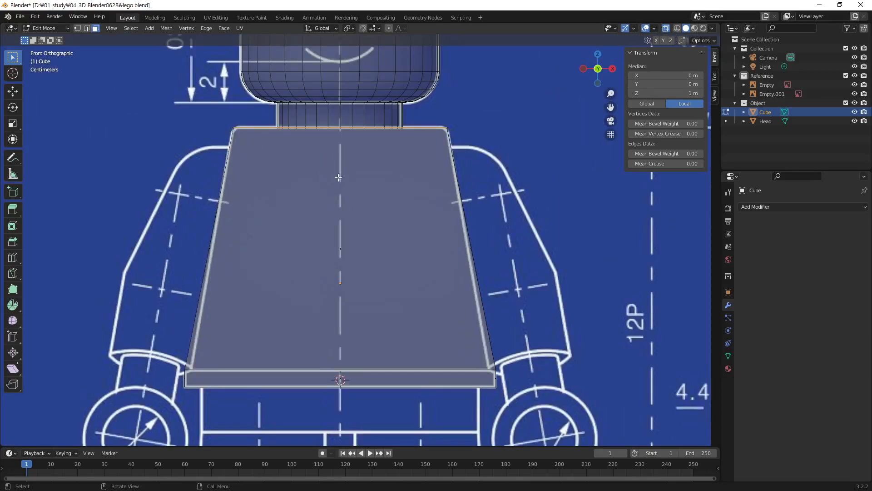
key("ctrl+b")
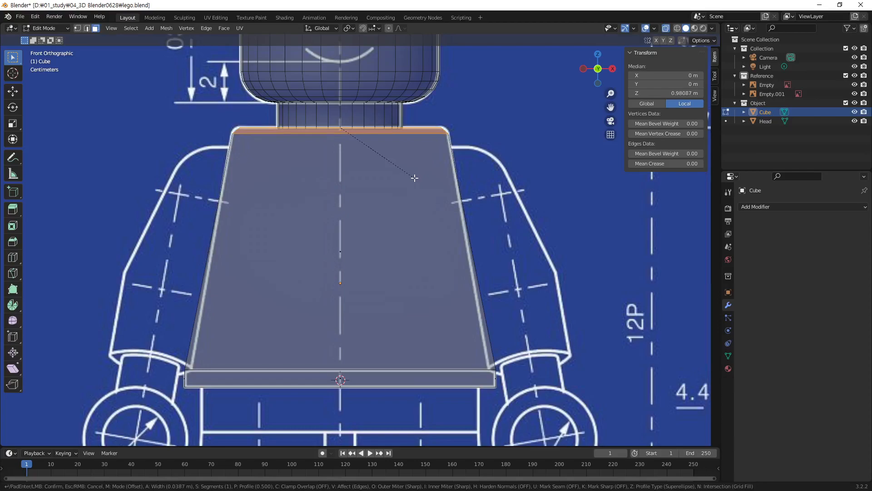
left_click(414, 177)
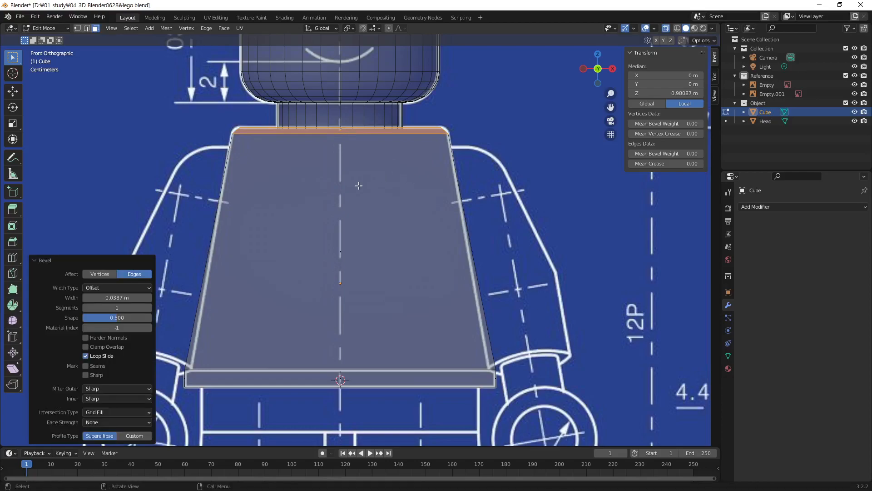
left_click(149, 307)
left_click(149, 307)
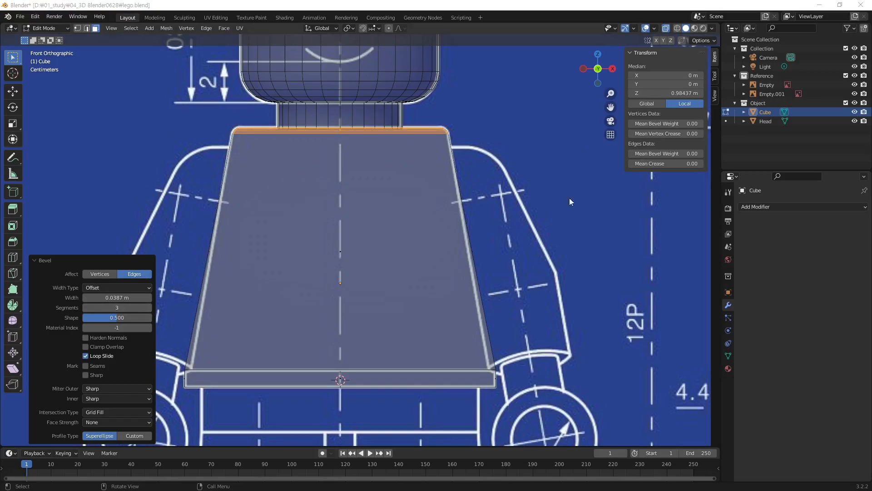
left_click(483, 178)
- Compare the torso's beveled top corners with the blueprint outline in the left and front views
middle_click_drag(308, 148, 414, 162)
scroll(422, 124, "up", 5)
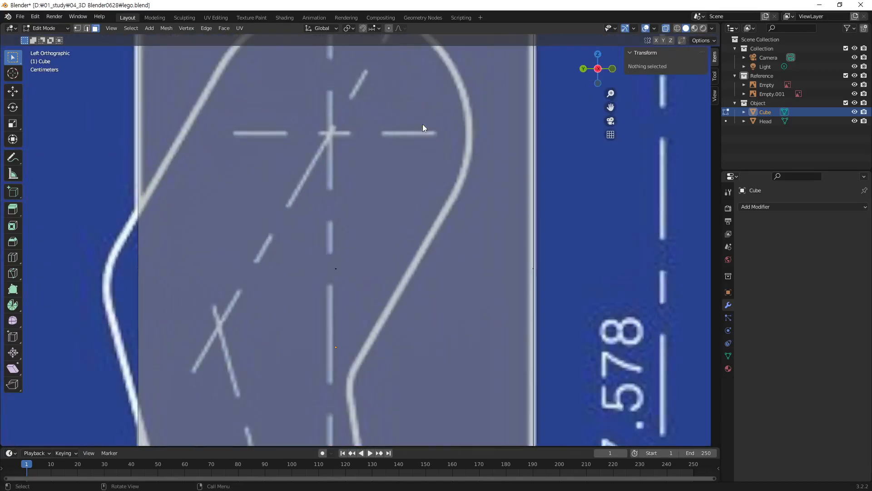
middle_click_drag(467, 147, 384, 361, "shift")
scroll(465, 208, "up", 3)
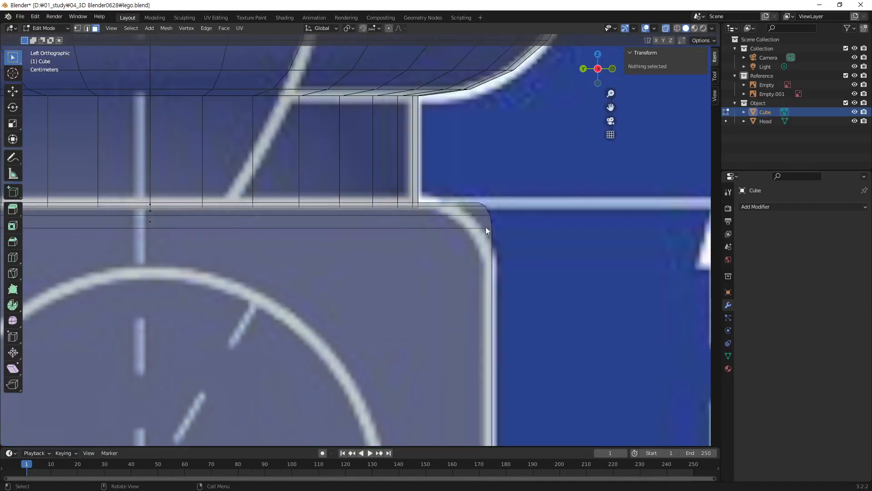
scroll(485, 208, "down", 8)
middle_click_drag(483, 236, 561, 274)
key("KP_1")
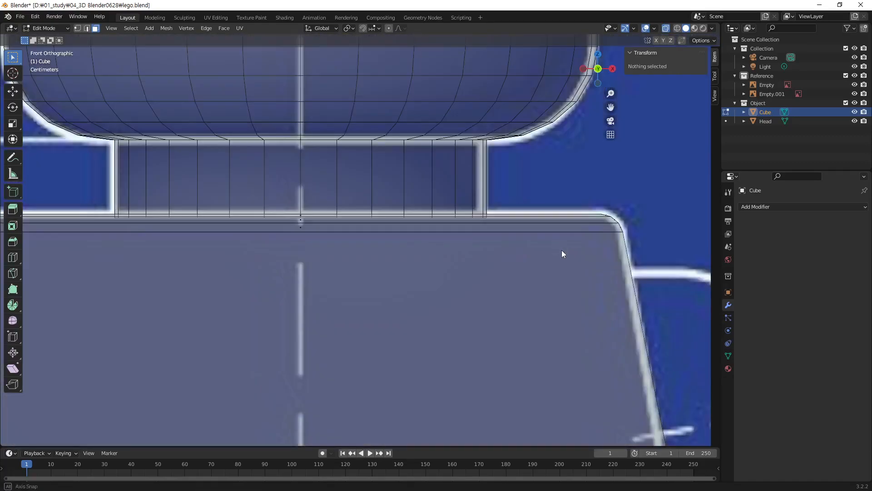
middle_click_drag(355, 232, 359, 239)
scroll(391, 286, "down", 5)
middle_click_drag(319, 285, 397, 260)
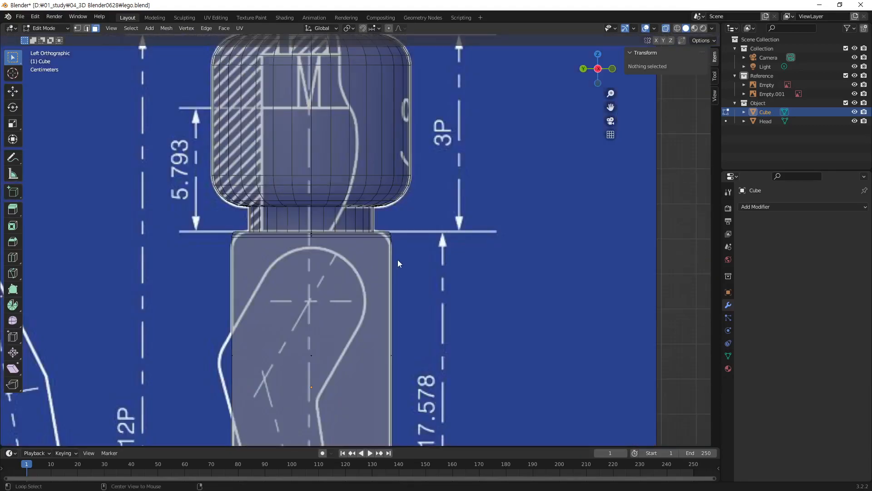
scroll(397, 260, "up", 4)
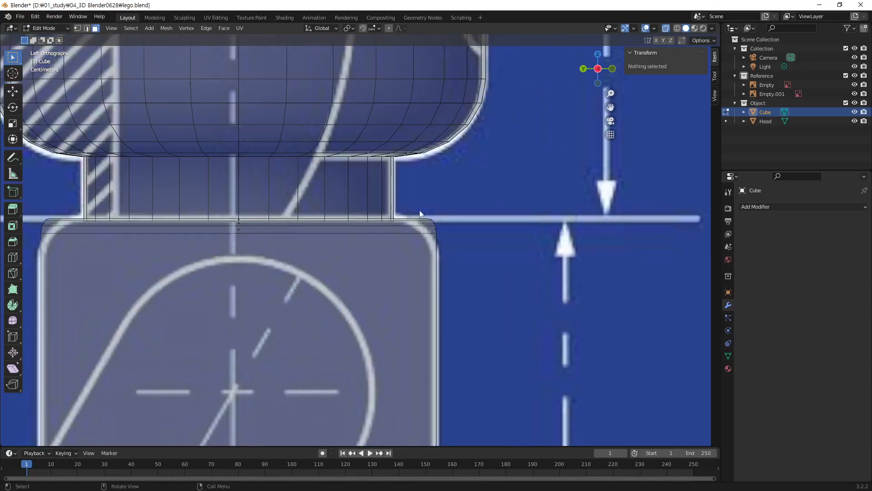
- Undo the bevel on the edges of the torso's top face
middle_click_drag(402, 210, 410, 310)
key("ctrl+z")
key("ctrl+z")
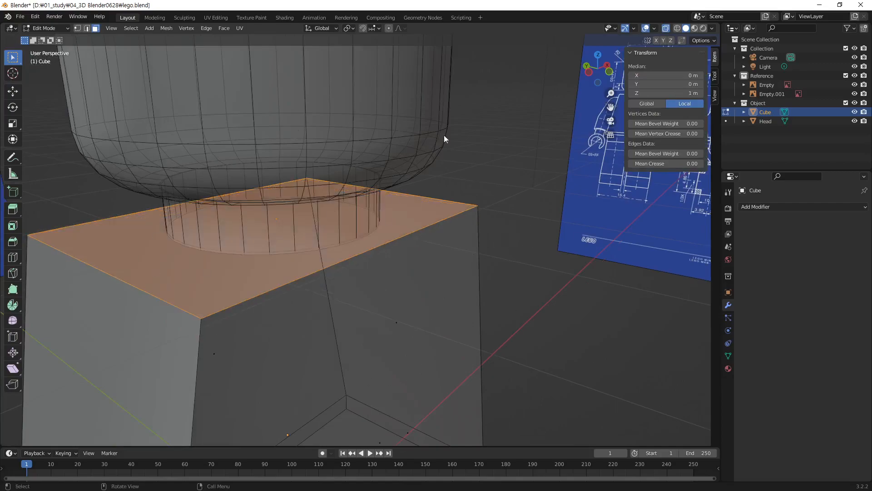
middle_click_drag(306, 259, 584, 314)
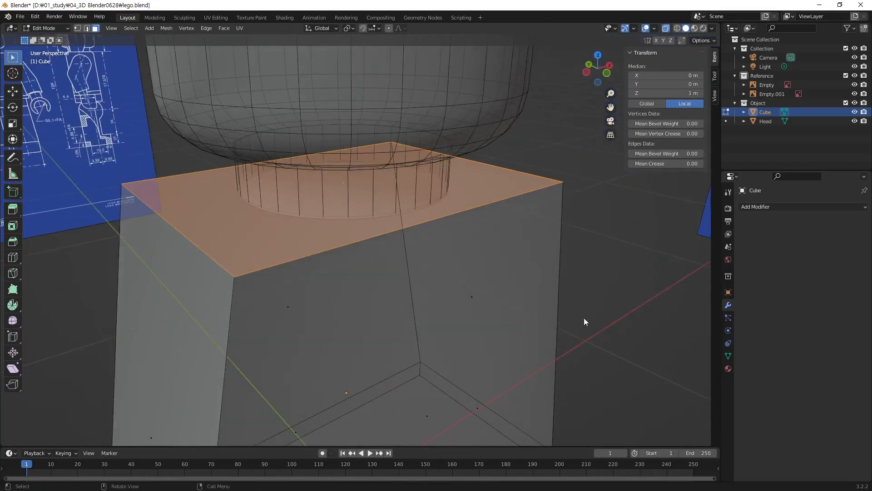
- In Object Mode, apply the Scale transform to the torso Cube
key("Tab")
left_click(600, 306)
left_click(542, 304)
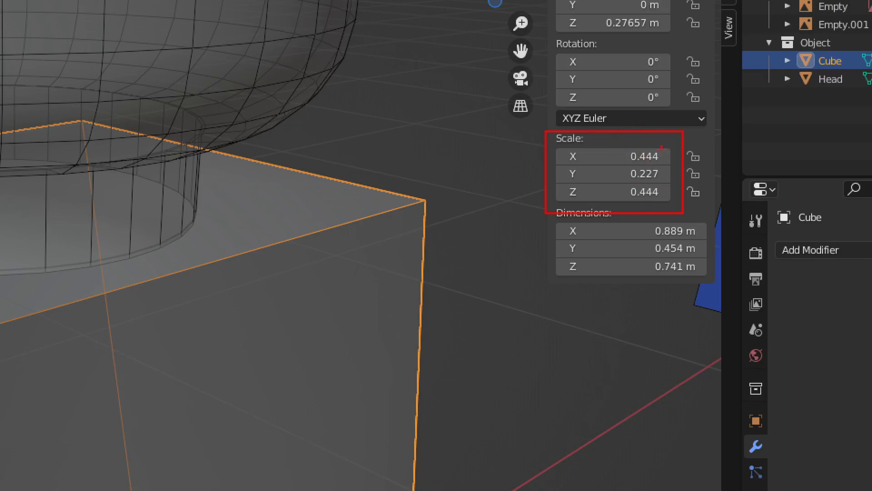
left_click_drag(620, 150, 622, 174)
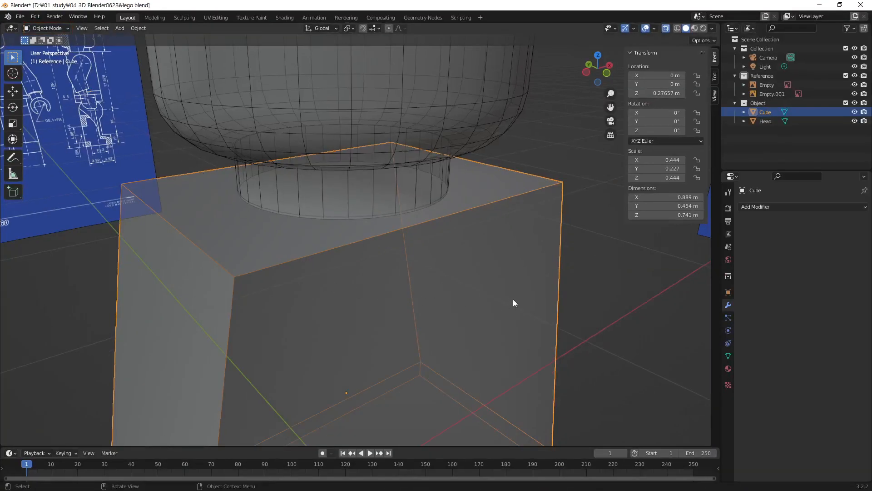
key("ctrl+a")
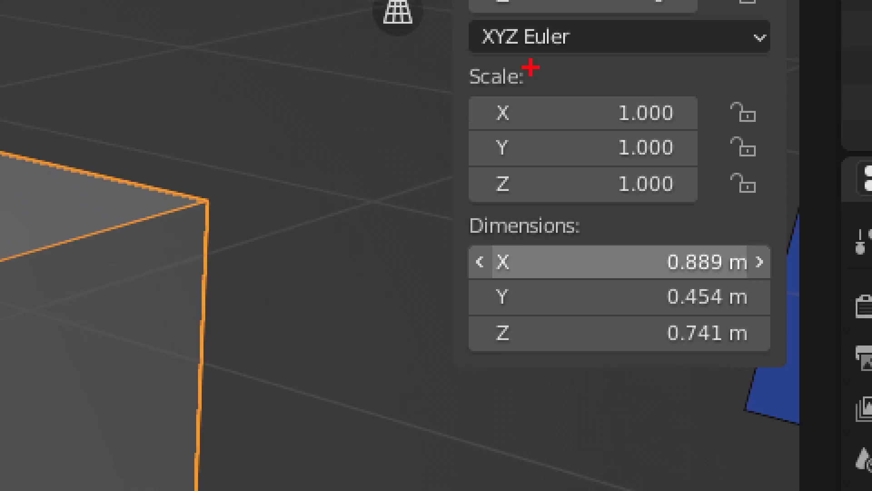
left_click_drag(415, 66, 740, 226)
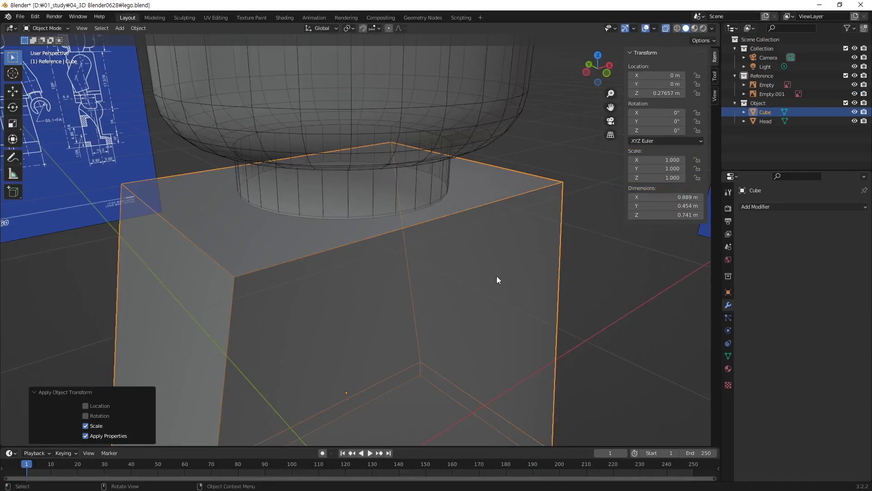
- In Edit Mode, bevel the torso's top face edges with a 0.0215 m width and 3 segments, checking them against the front and left blueprints
key("Tab")
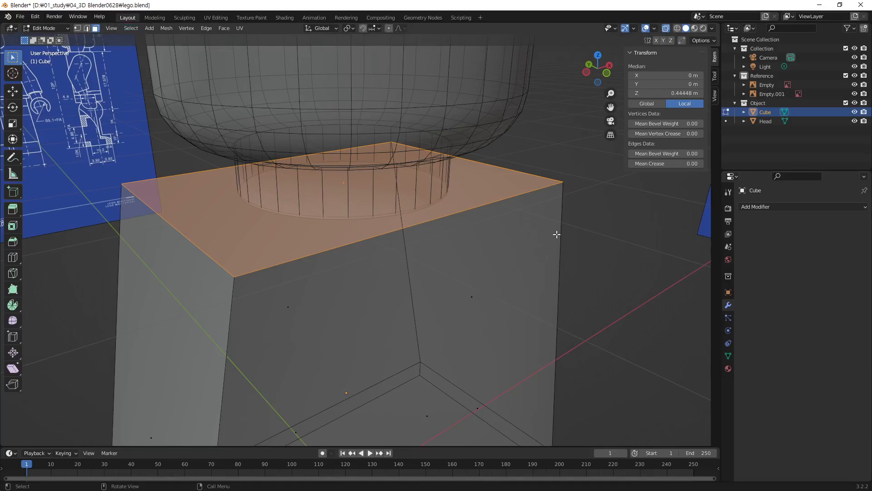
key("KP_1")
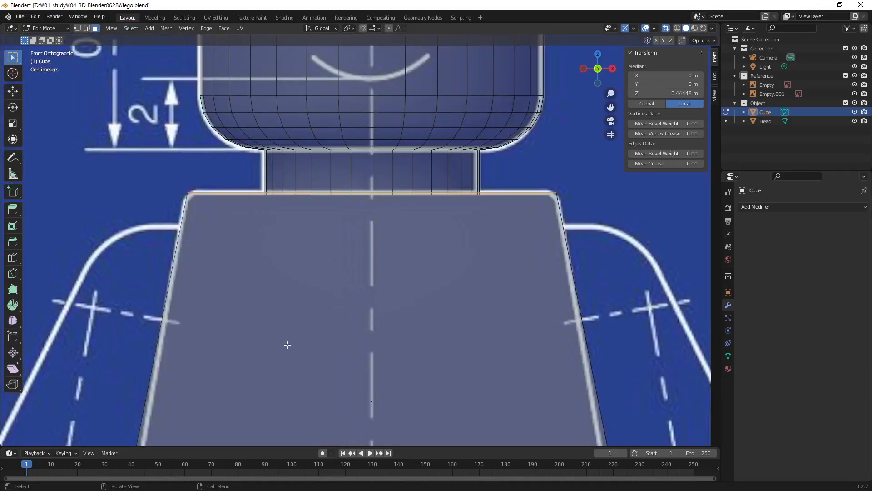
key("ctrl+b")
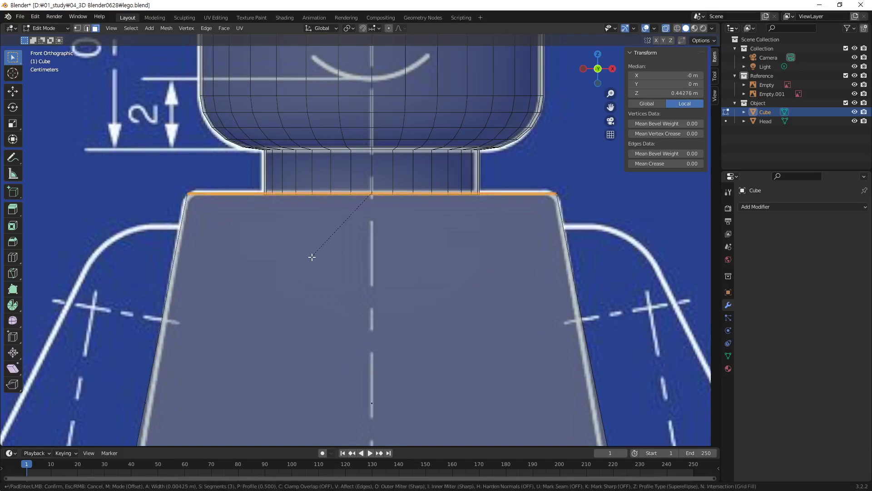
left_click(307, 266)
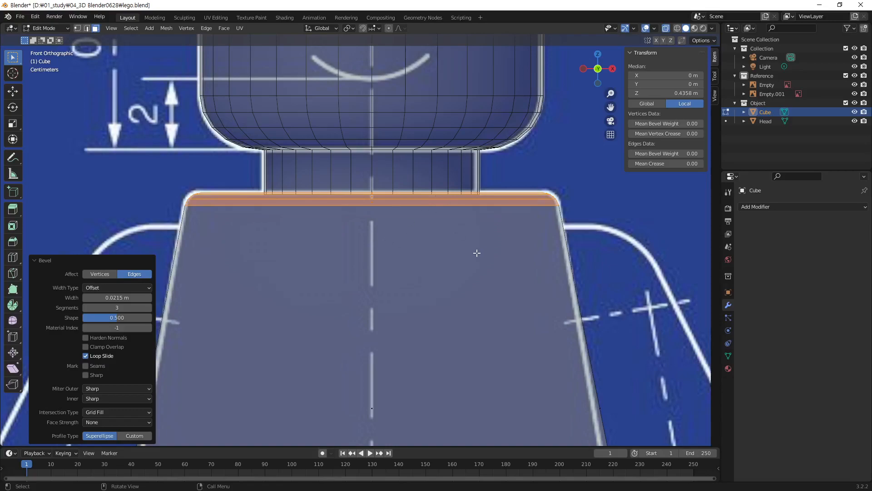
key("ctrl+KP_3")
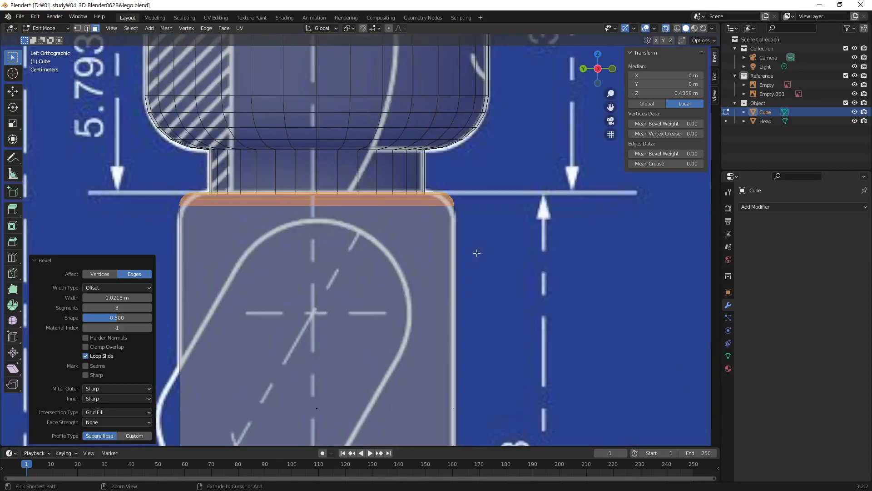
scroll(507, 225, "up", 3)
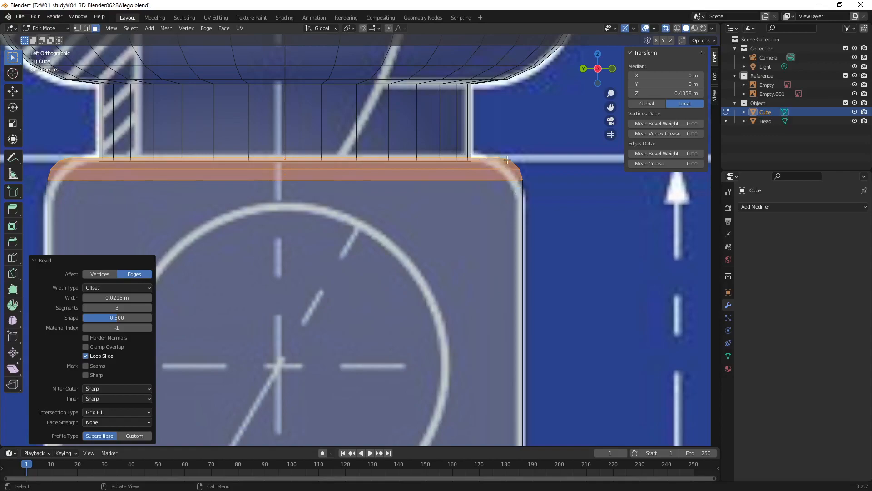
key("KP_1")
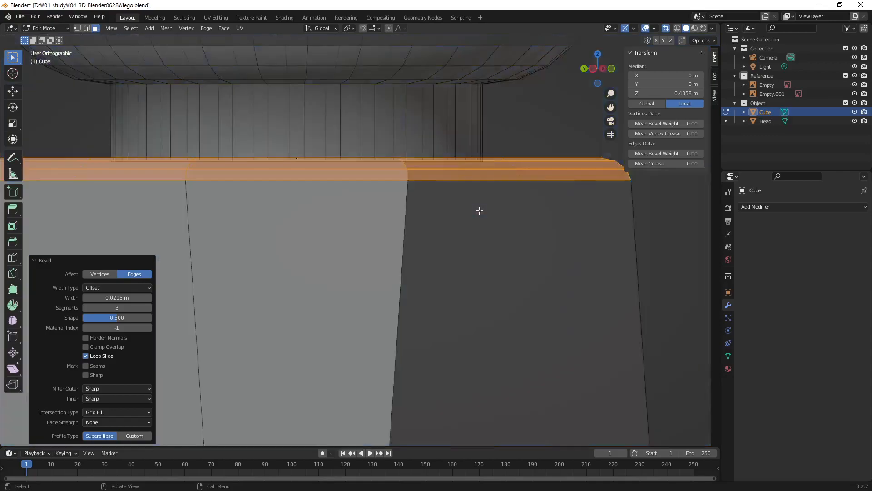
scroll(374, 201, "down", 2)
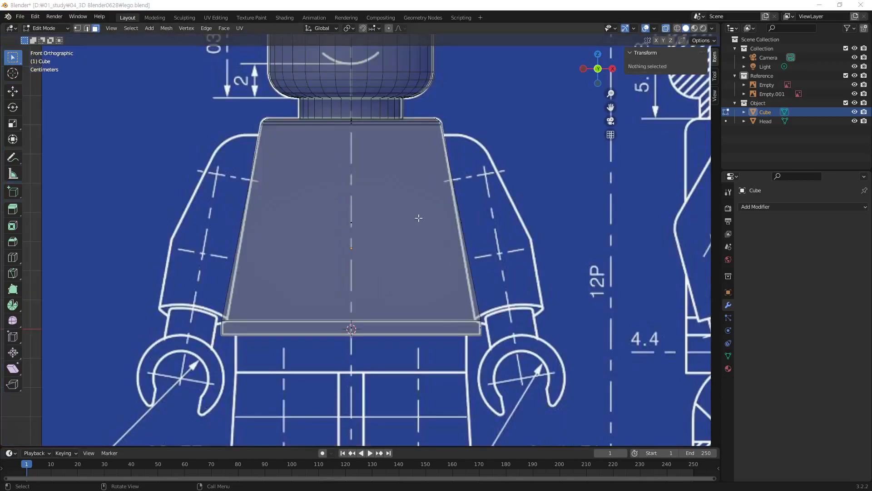
left_click(411, 282)
left_click(550, 238)
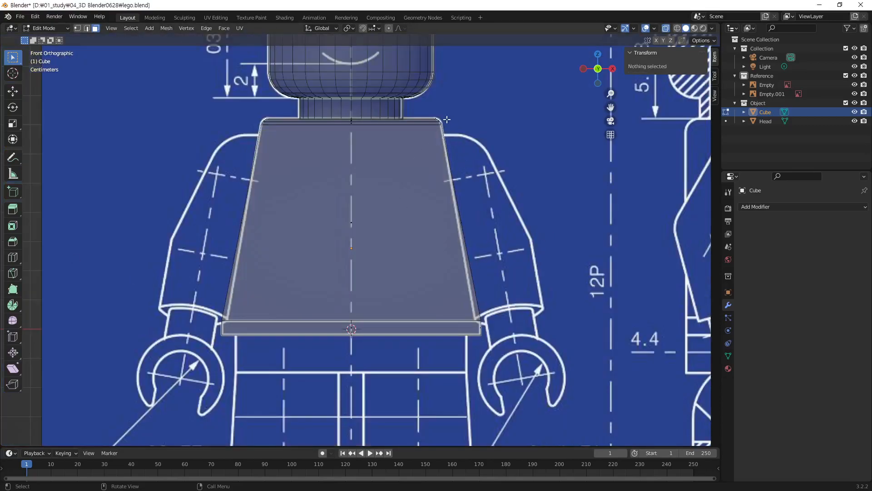
- In edge select mode, select the edge loops along all four upright corners of the torso
left_click(86, 28)
middle_click_drag(307, 169, 346, 208)
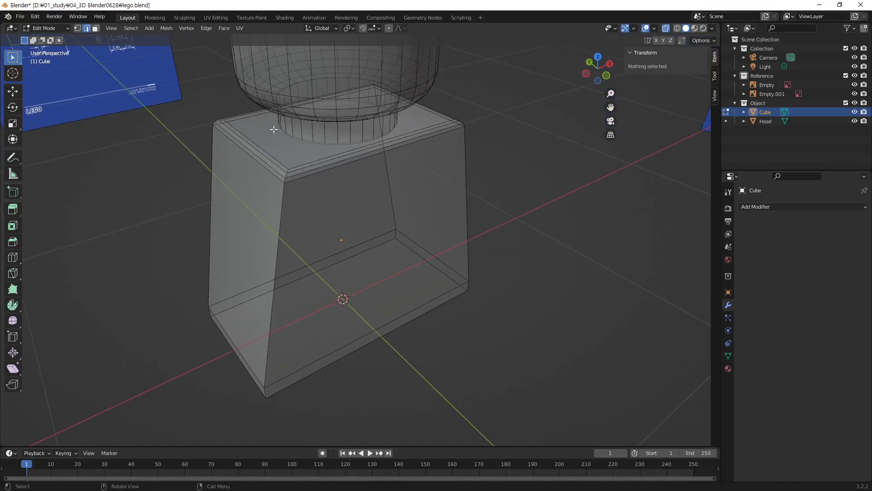
scroll(264, 207, "up", 3)
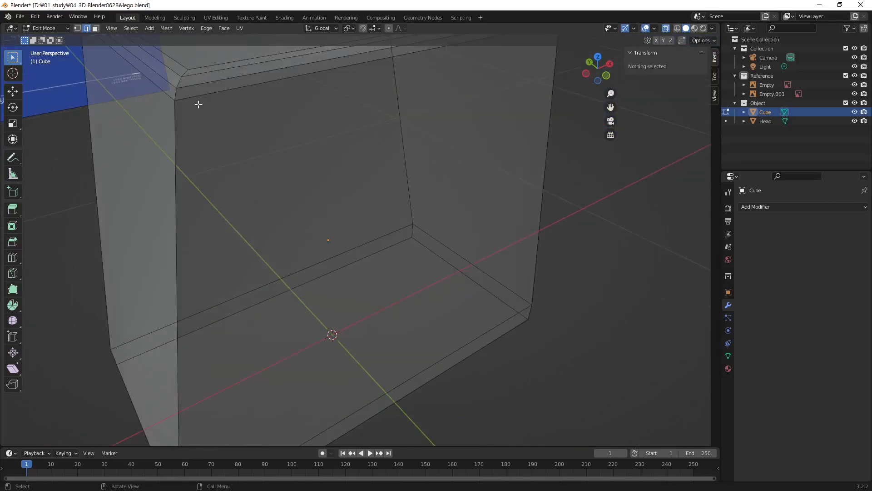
scroll(195, 96, "down", 3)
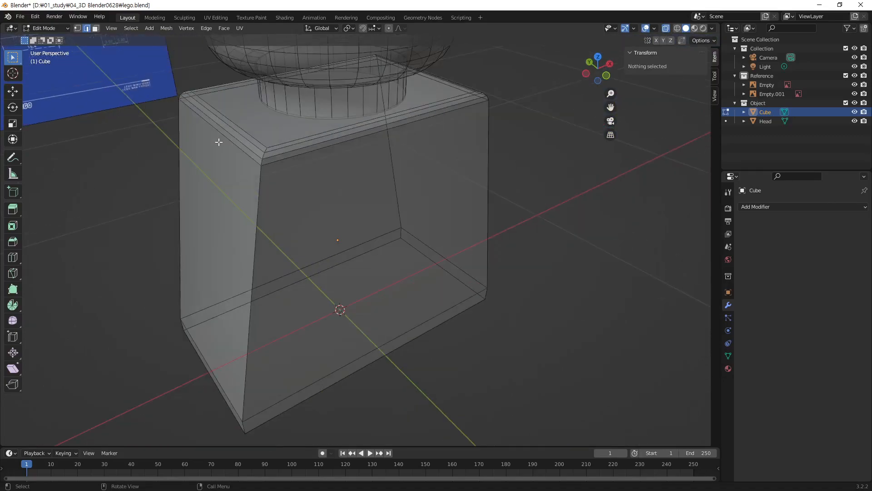
left_click(258, 202, "alt")
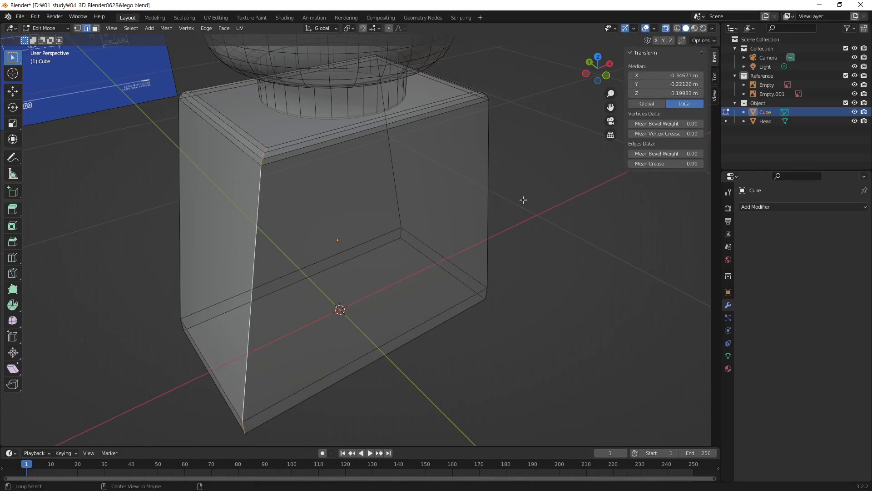
left_click(489, 169, "alt+shift")
left_click(391, 166, "alt+shift")
left_click(181, 196, "alt+shift")
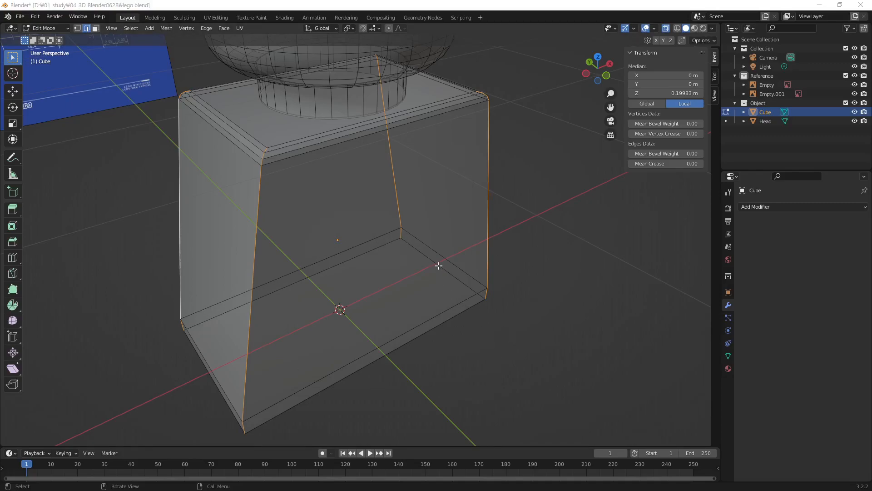
- Add the four outer edges of the torso's underside to the edge selection
left_click(415, 250, "shift")
left_click(382, 245, "shift")
left_click(209, 369, "shift")
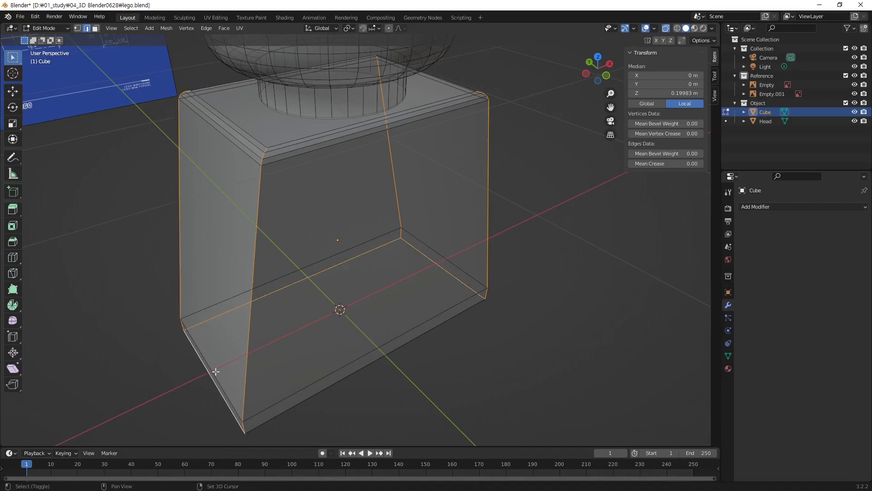
left_click(321, 387, "shift")
middle_click_drag(339, 360, 356, 321)
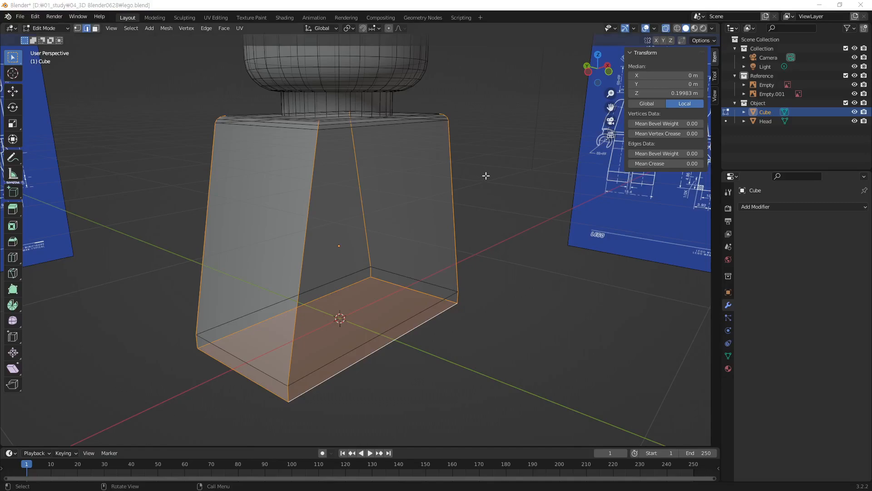
- Bevel the selected corner and underside edges with a width of about 0.0343 m and 3 segments
key("ctrl+b")
left_click(411, 249)
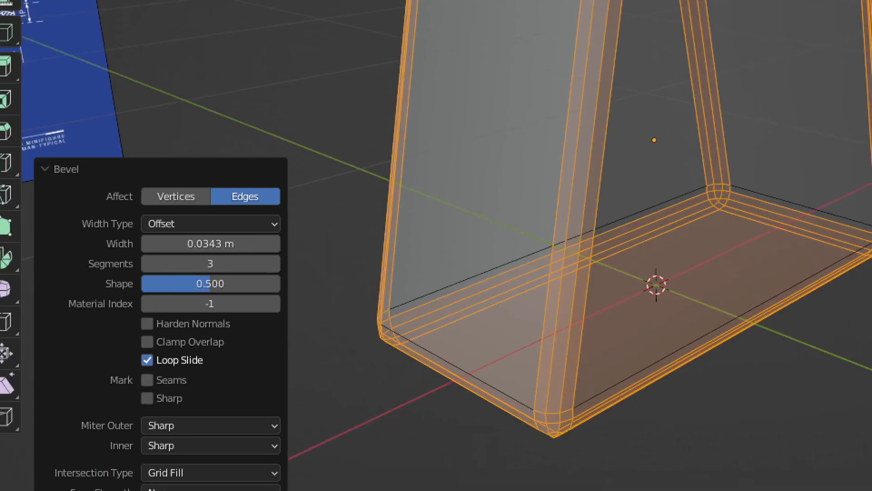
left_click(110, 346)
left_click_drag(130, 237, 91, 154, "ctrl+shift")
left_click_drag(114, 256, 69, 196, "ctrl+shift")
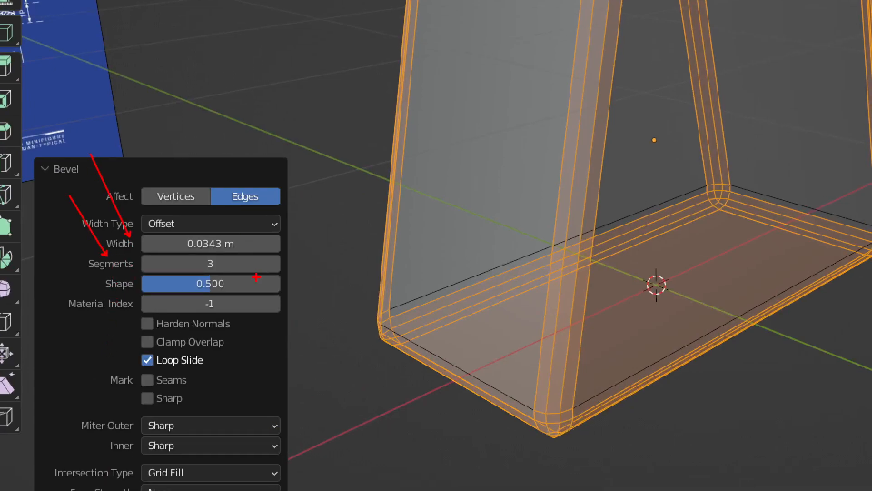
key("Escape")
- Try a width of 0.001 m for the corner and underside bevel
left_click(211, 244)
type("0")
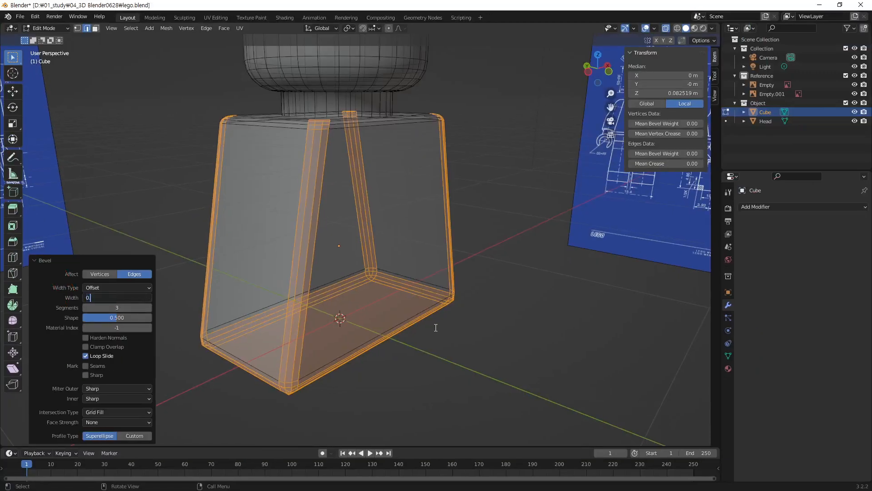
type(".001")
key("Tab")
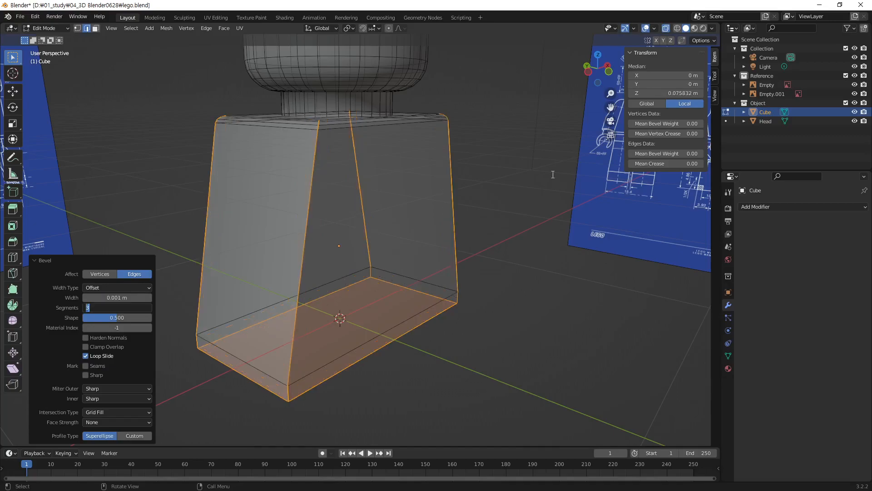
key("Return")
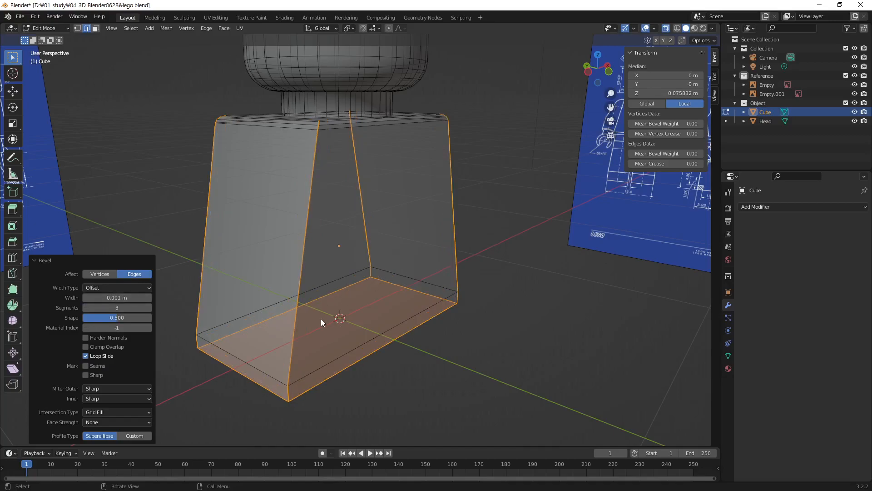
- Set the corner and underside bevel to a 0.01 m width with 1 segment
left_click(146, 298)
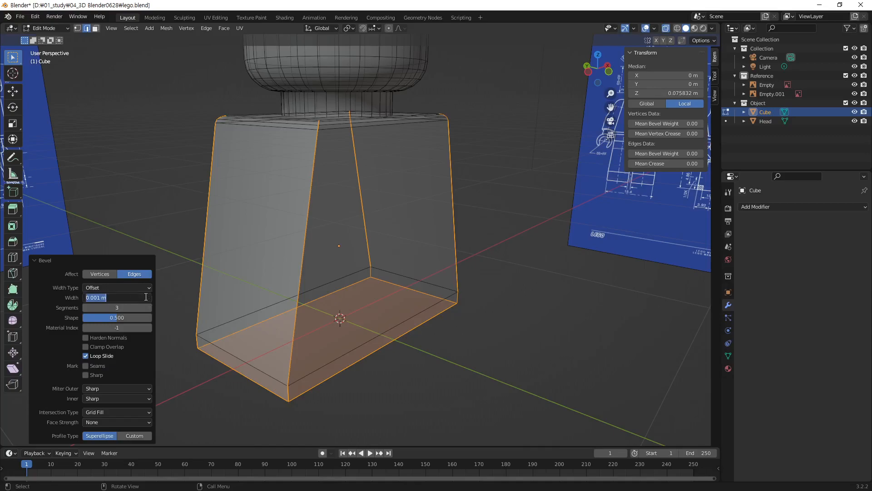
type("0.01")
key("Tab")
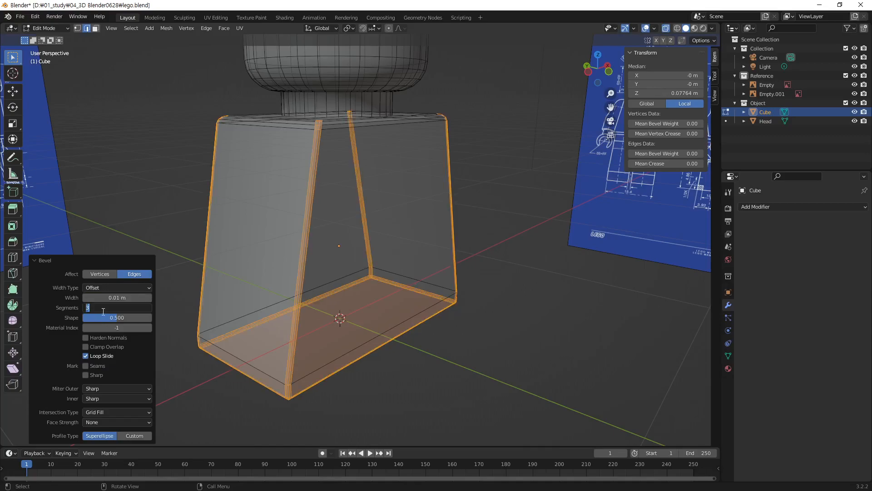
type("1")
key("Tab")
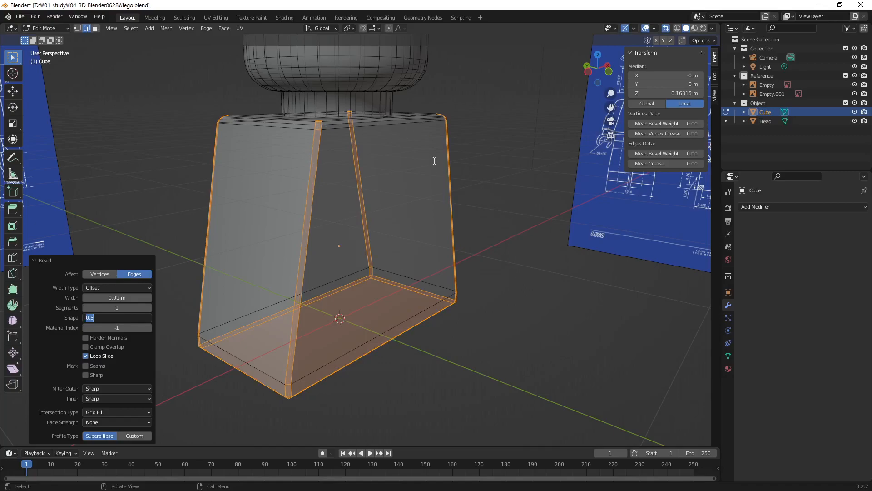
key("Return")
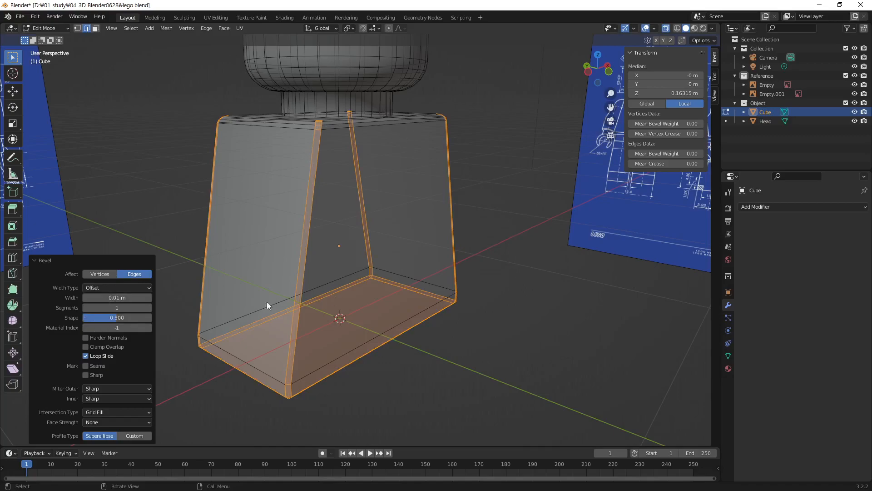
- Try widening the single-segment bevel on the torso's corners and underside to 0.05 m
left_click(117, 298)
type("0.05")
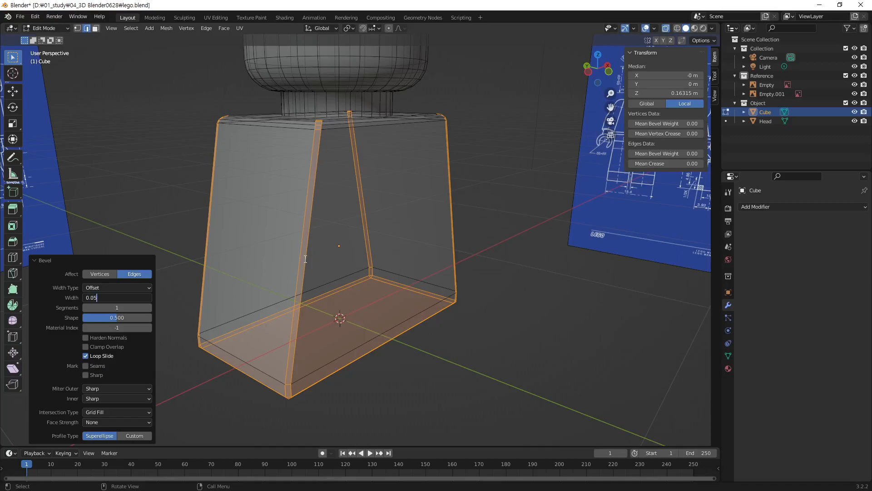
key("Return")
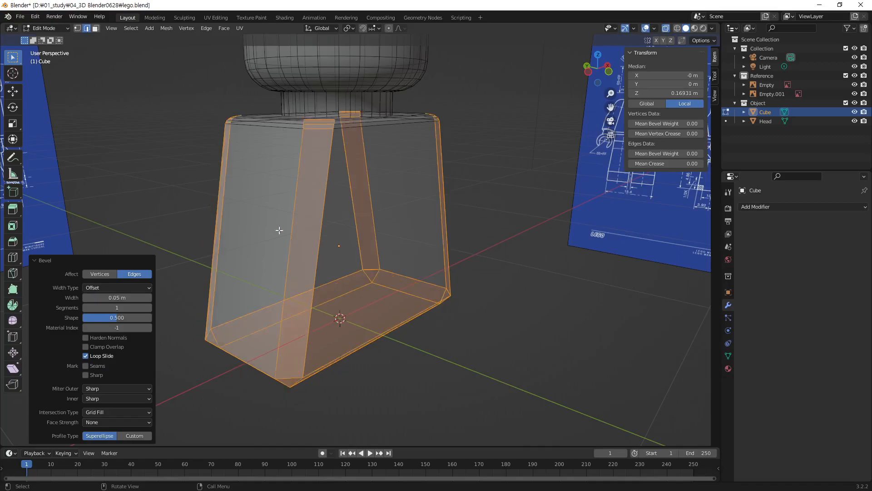
- Set the width of the torso's corner and underside bevel to 0.005 m
left_click(126, 296)
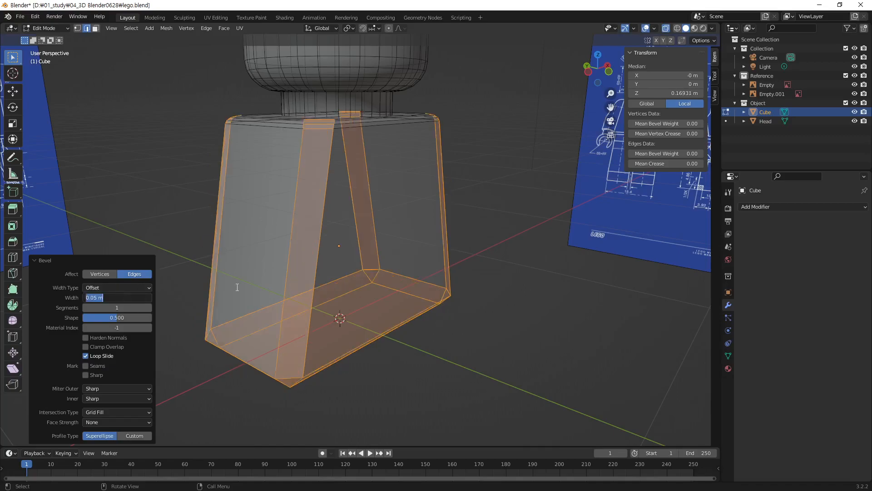
type("0.005")
key("Return")
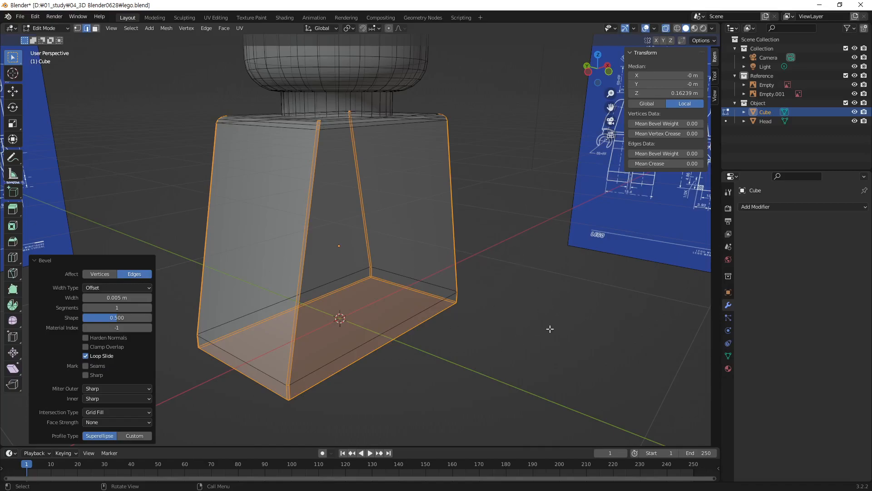
- Return the beveled torso to Object Mode and apply smooth shading to it
left_click(518, 253)
middle_click_drag(518, 253, 362, 258)
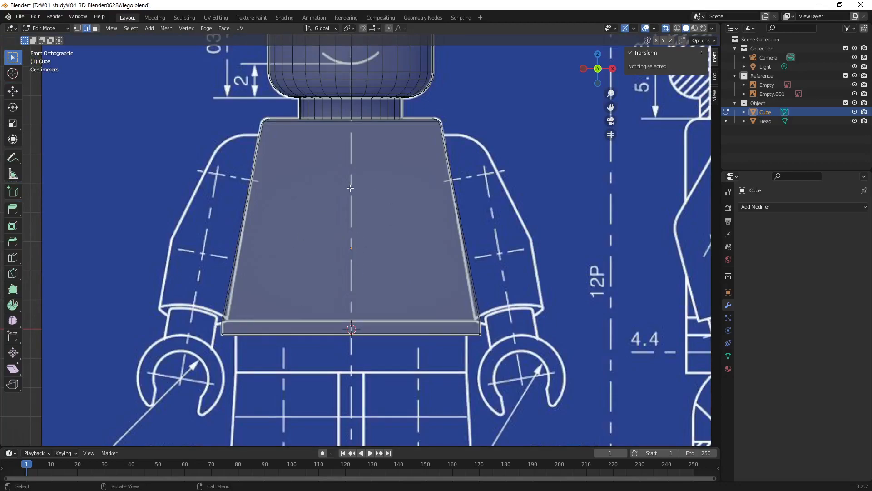
key("Tab")
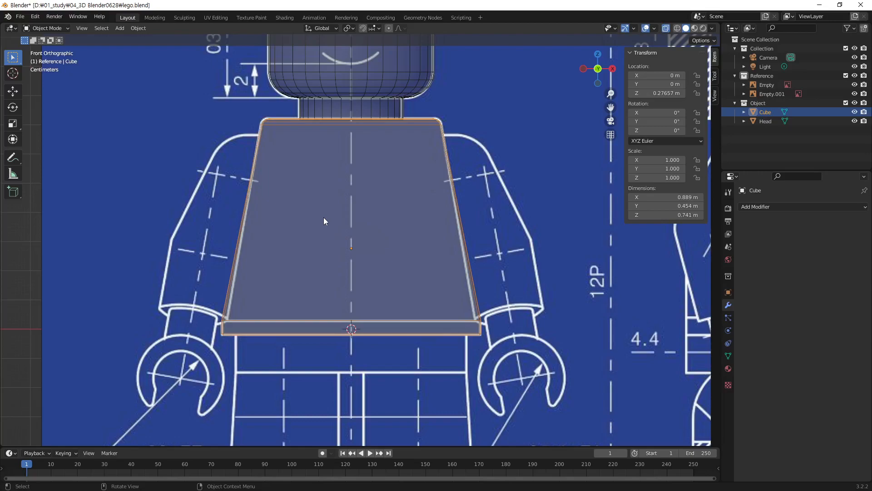
right_click(396, 174)
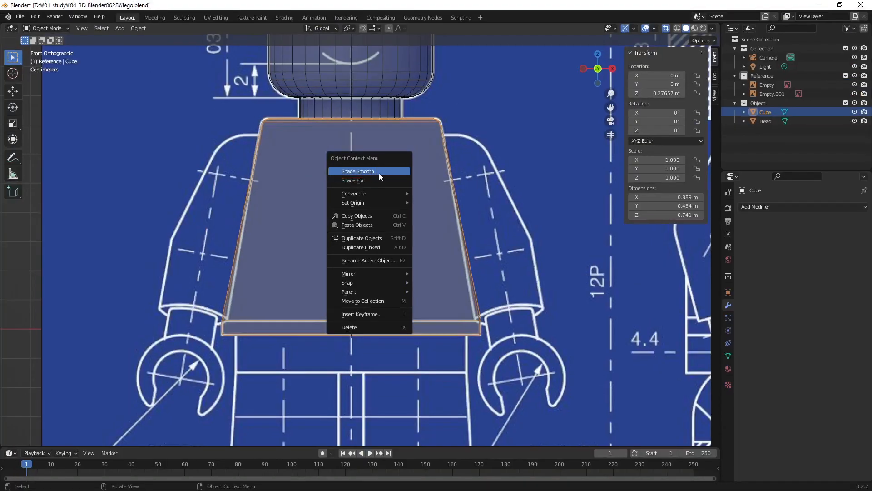
left_click(363, 175)
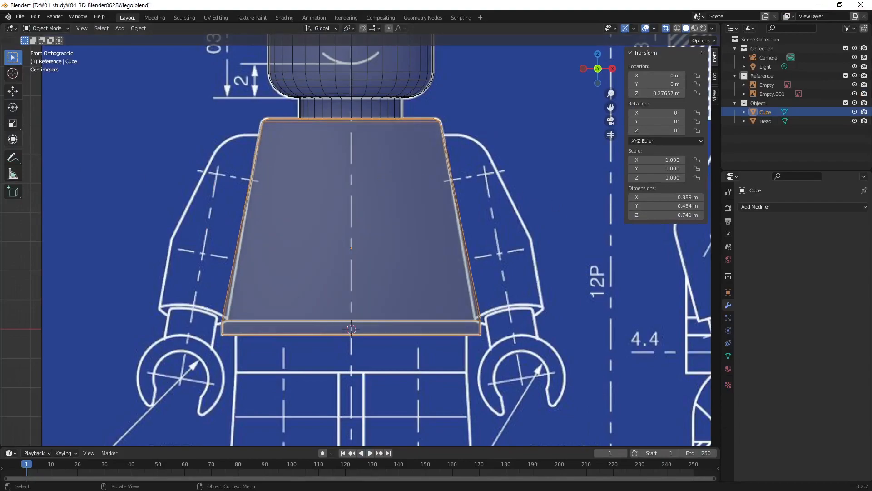
left_click(522, 209)
middle_click_drag(422, 159, 386, 272)
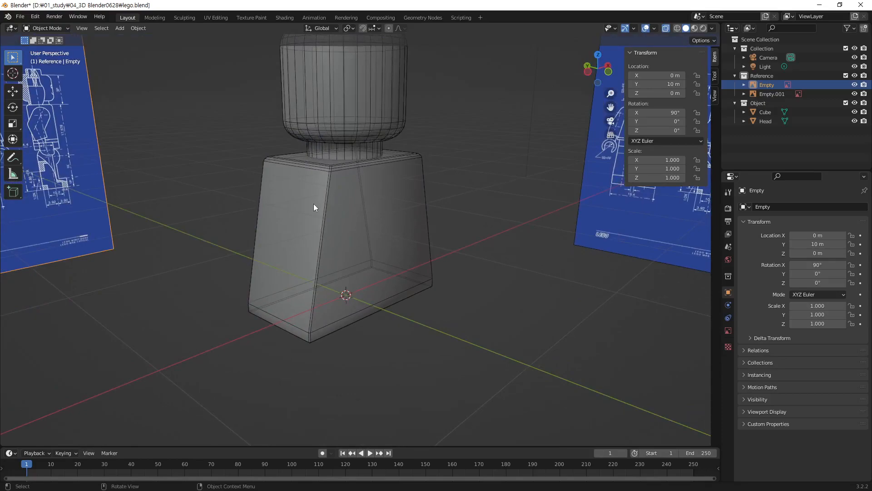
middle_click_drag(351, 264, 278, 220)
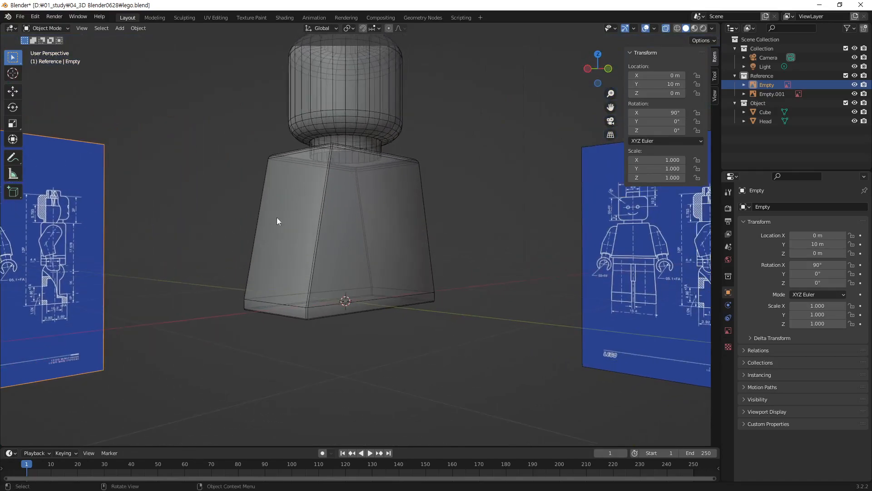
- Add four evenly spaced horizontal loop cuts around the torso's sides in Edit Mode, keeping them at their unslid positions
left_click(422, 225)
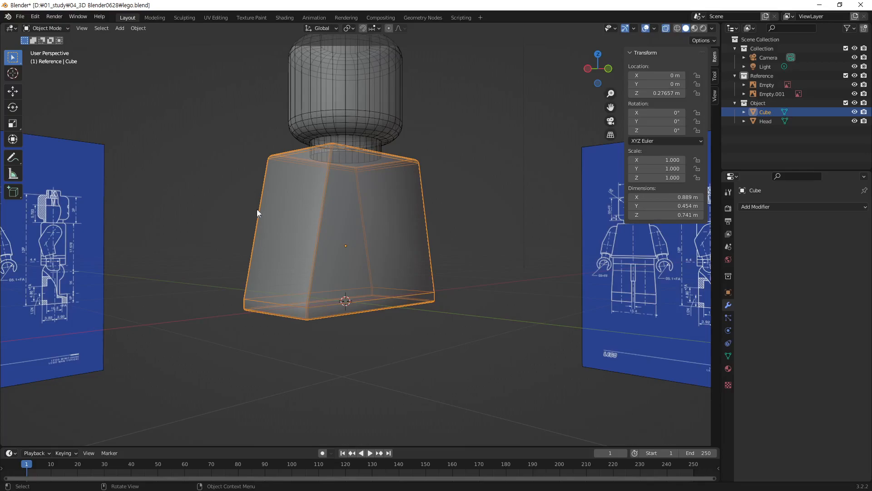
middle_click_drag(388, 212, 327, 186)
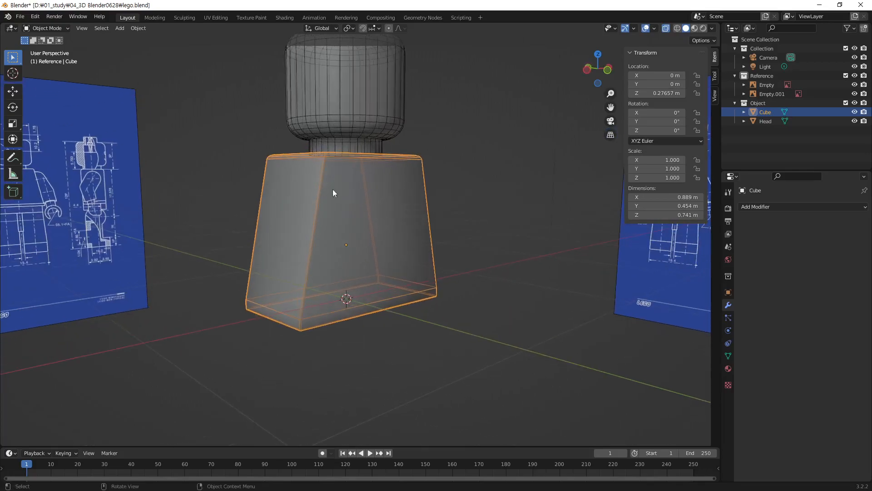
key("Tab")
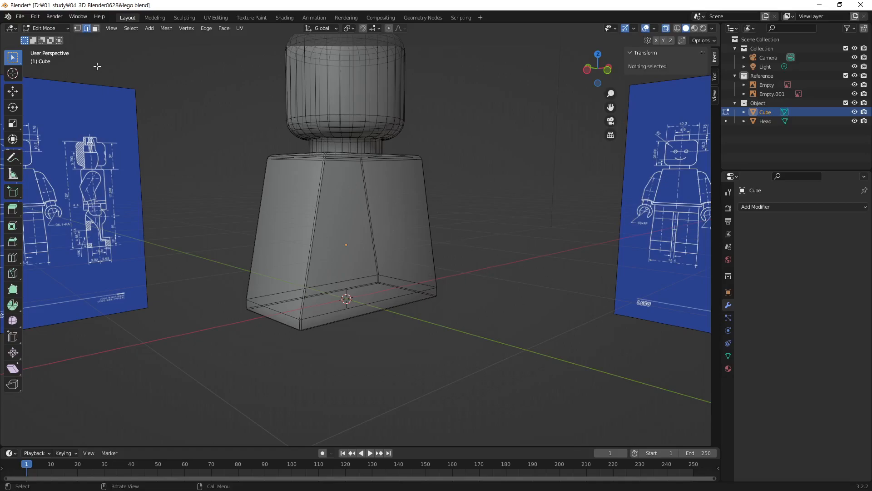
left_click(76, 29)
left_click(94, 30)
middle_click_drag(374, 209, 373, 231)
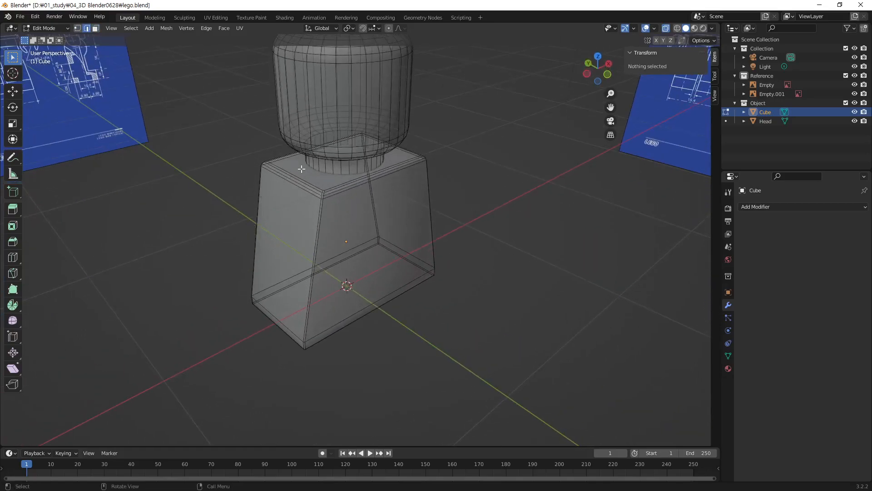
mouse_move(382, 230)
middle_mouse_down()
mouse_move(373, 220)
mouse_move(390, 219)
middle_mouse_up()
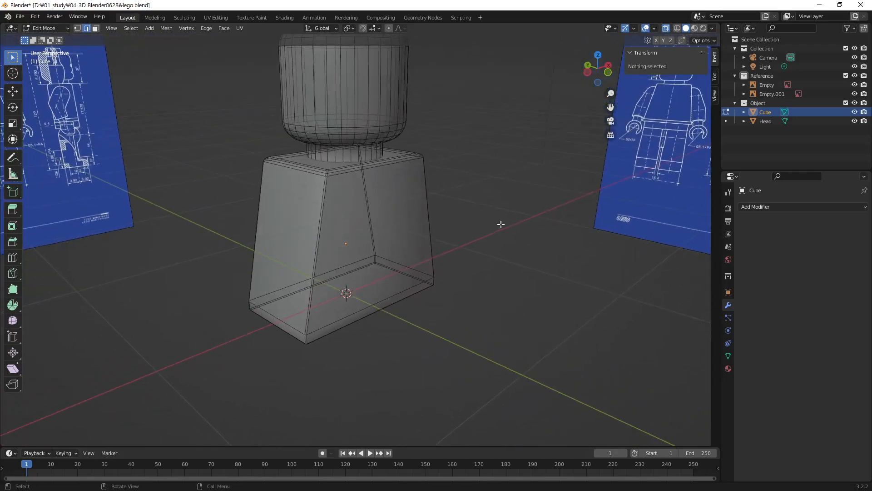
key("ctrl+r")
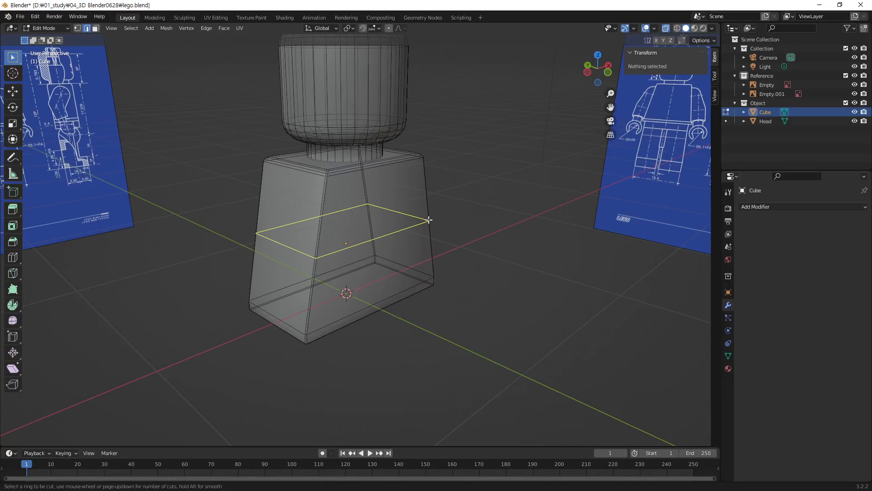
key("4")
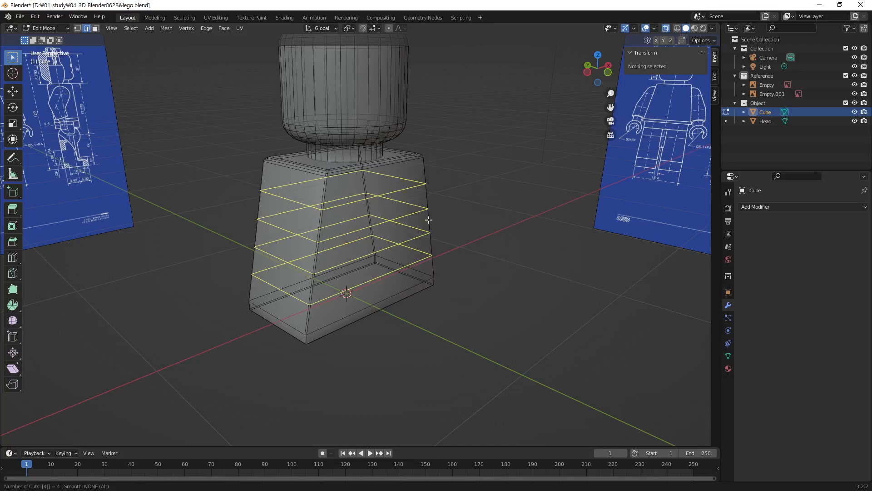
left_click(429, 220)
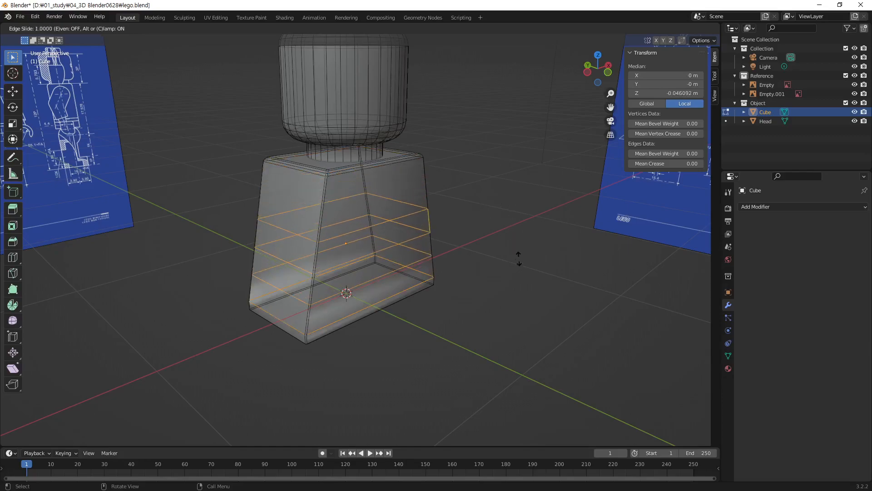
right_click(526, 241)
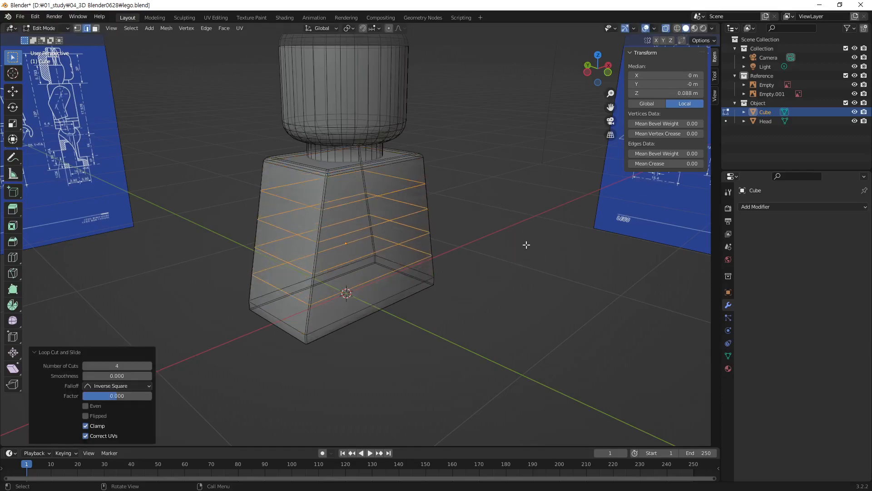